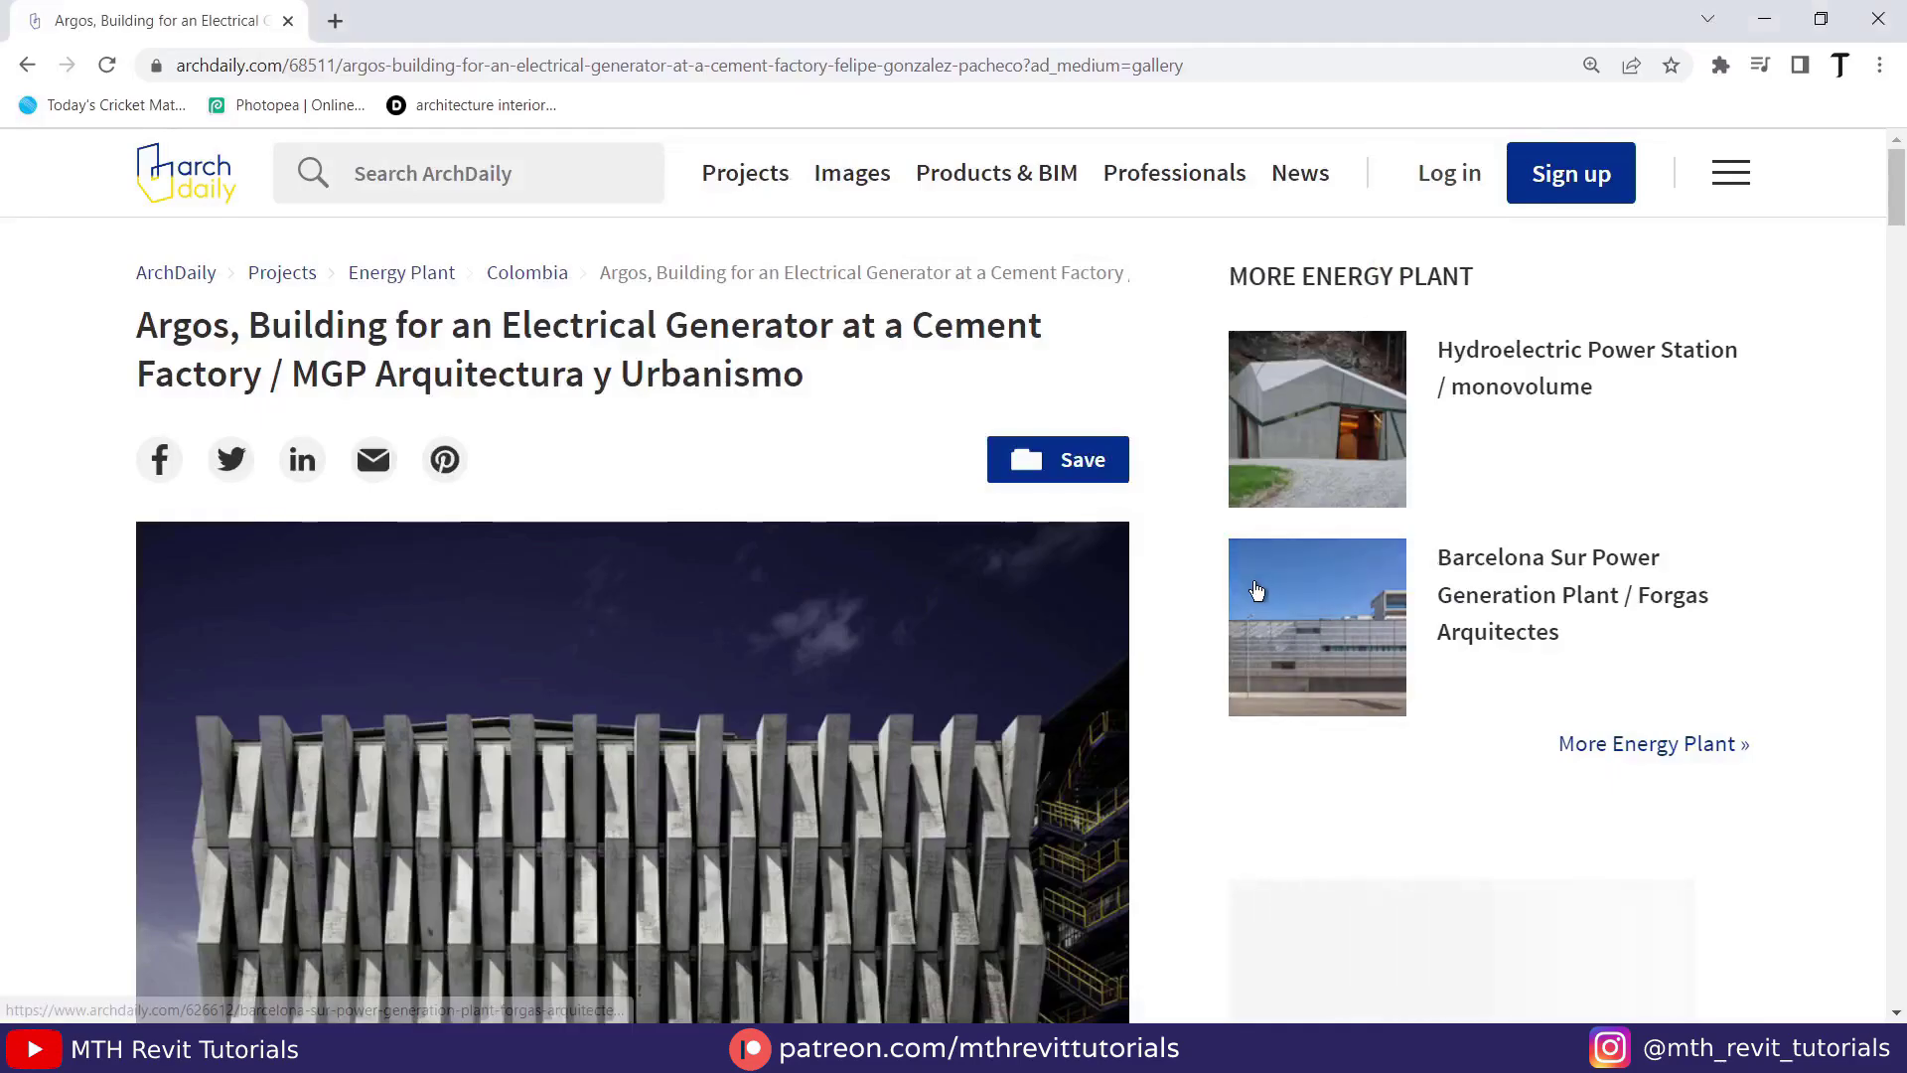
Examine the facade photo of the Argos electrical generator building on the ArchDaily project page.
scroll(1194, 707, "down", 4)
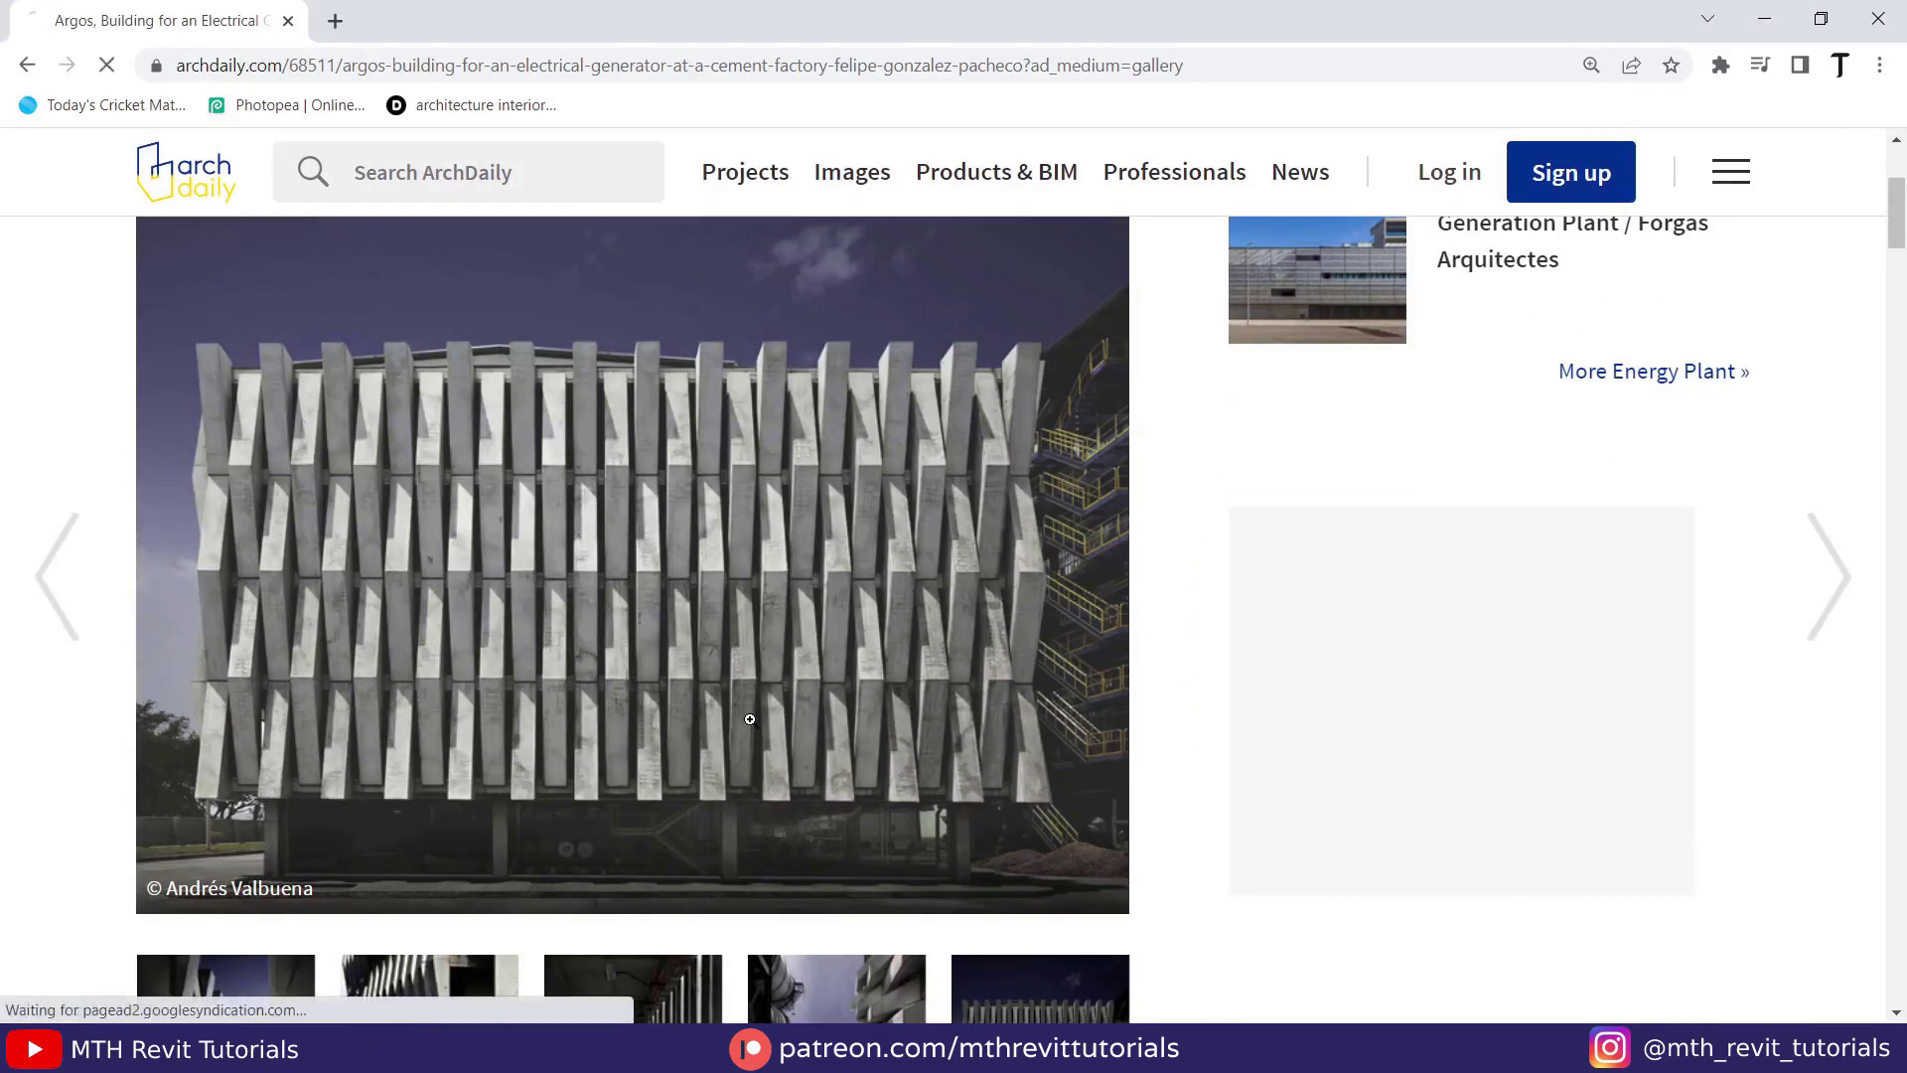
left_click(750, 718)
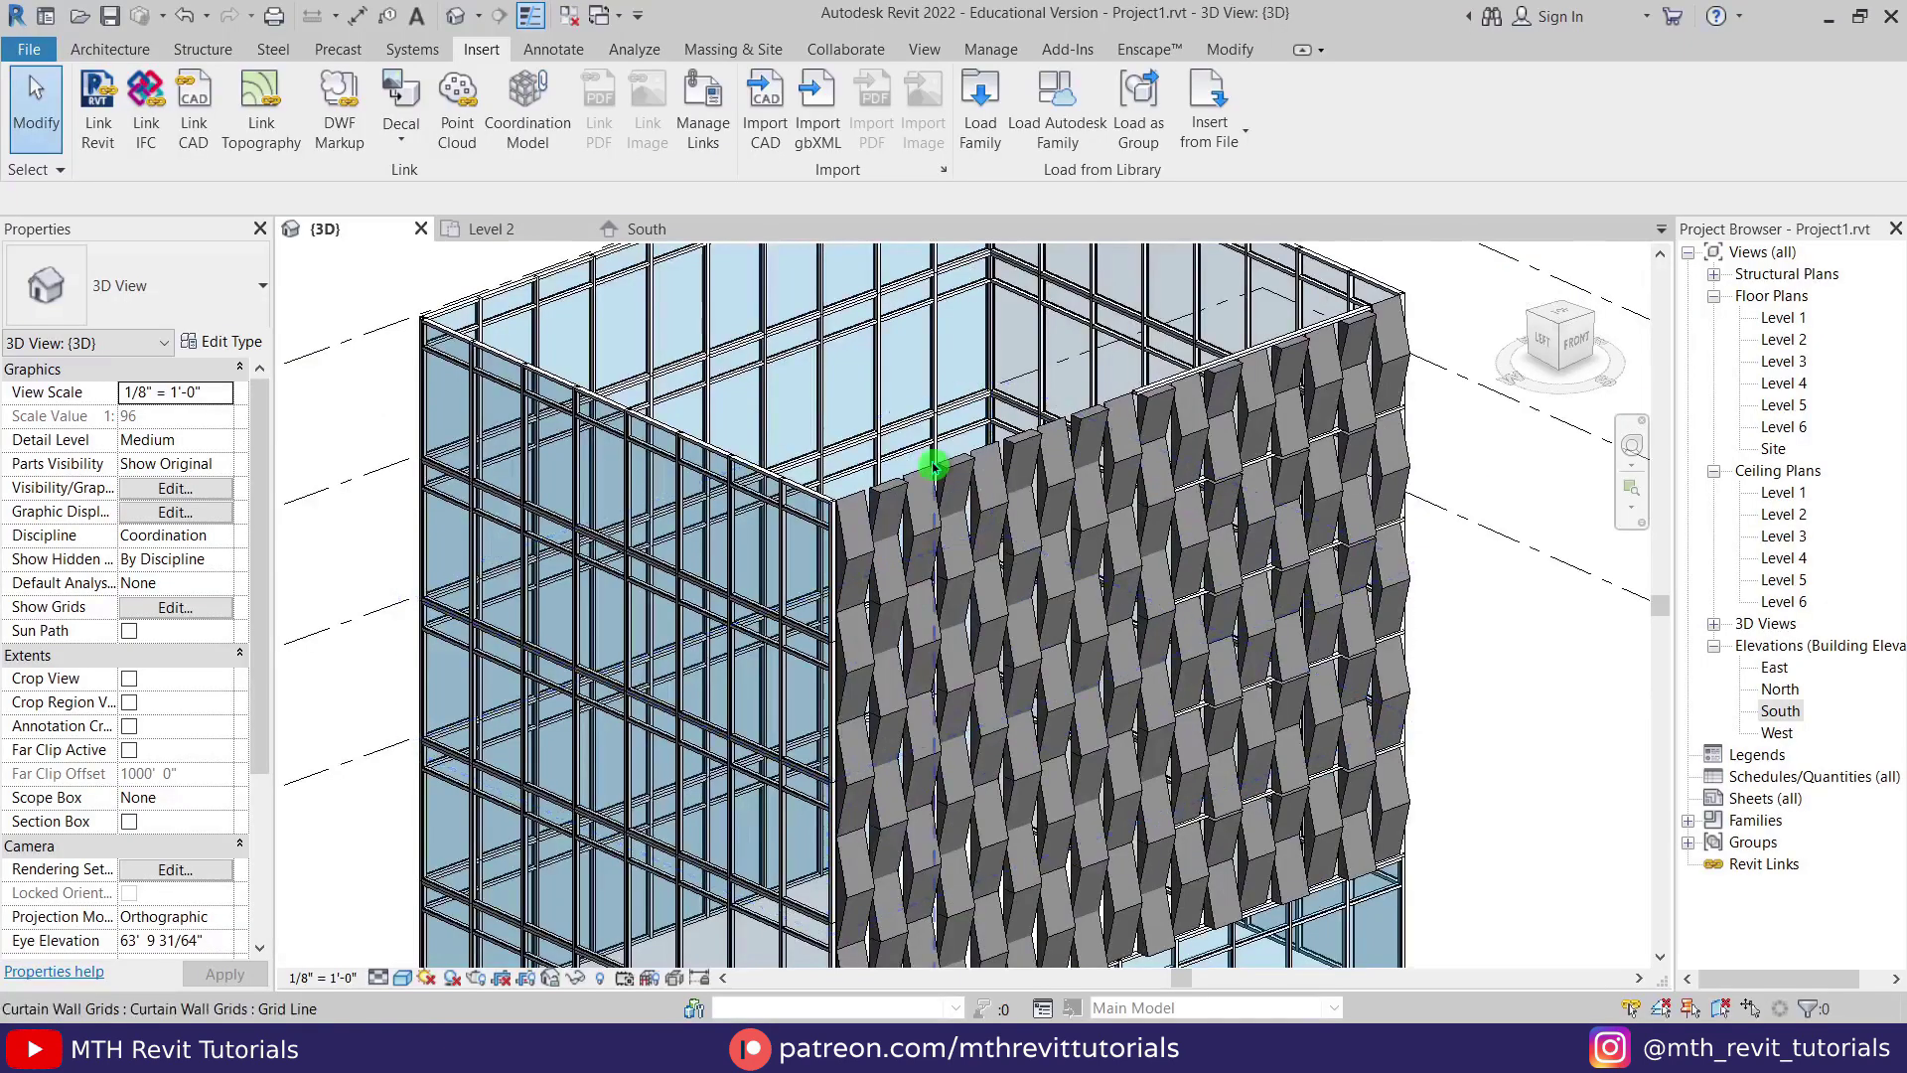
Switch to Revit, isolate the Facade curtain wall in the 3D view and examine its folded panels.
key("Tab")
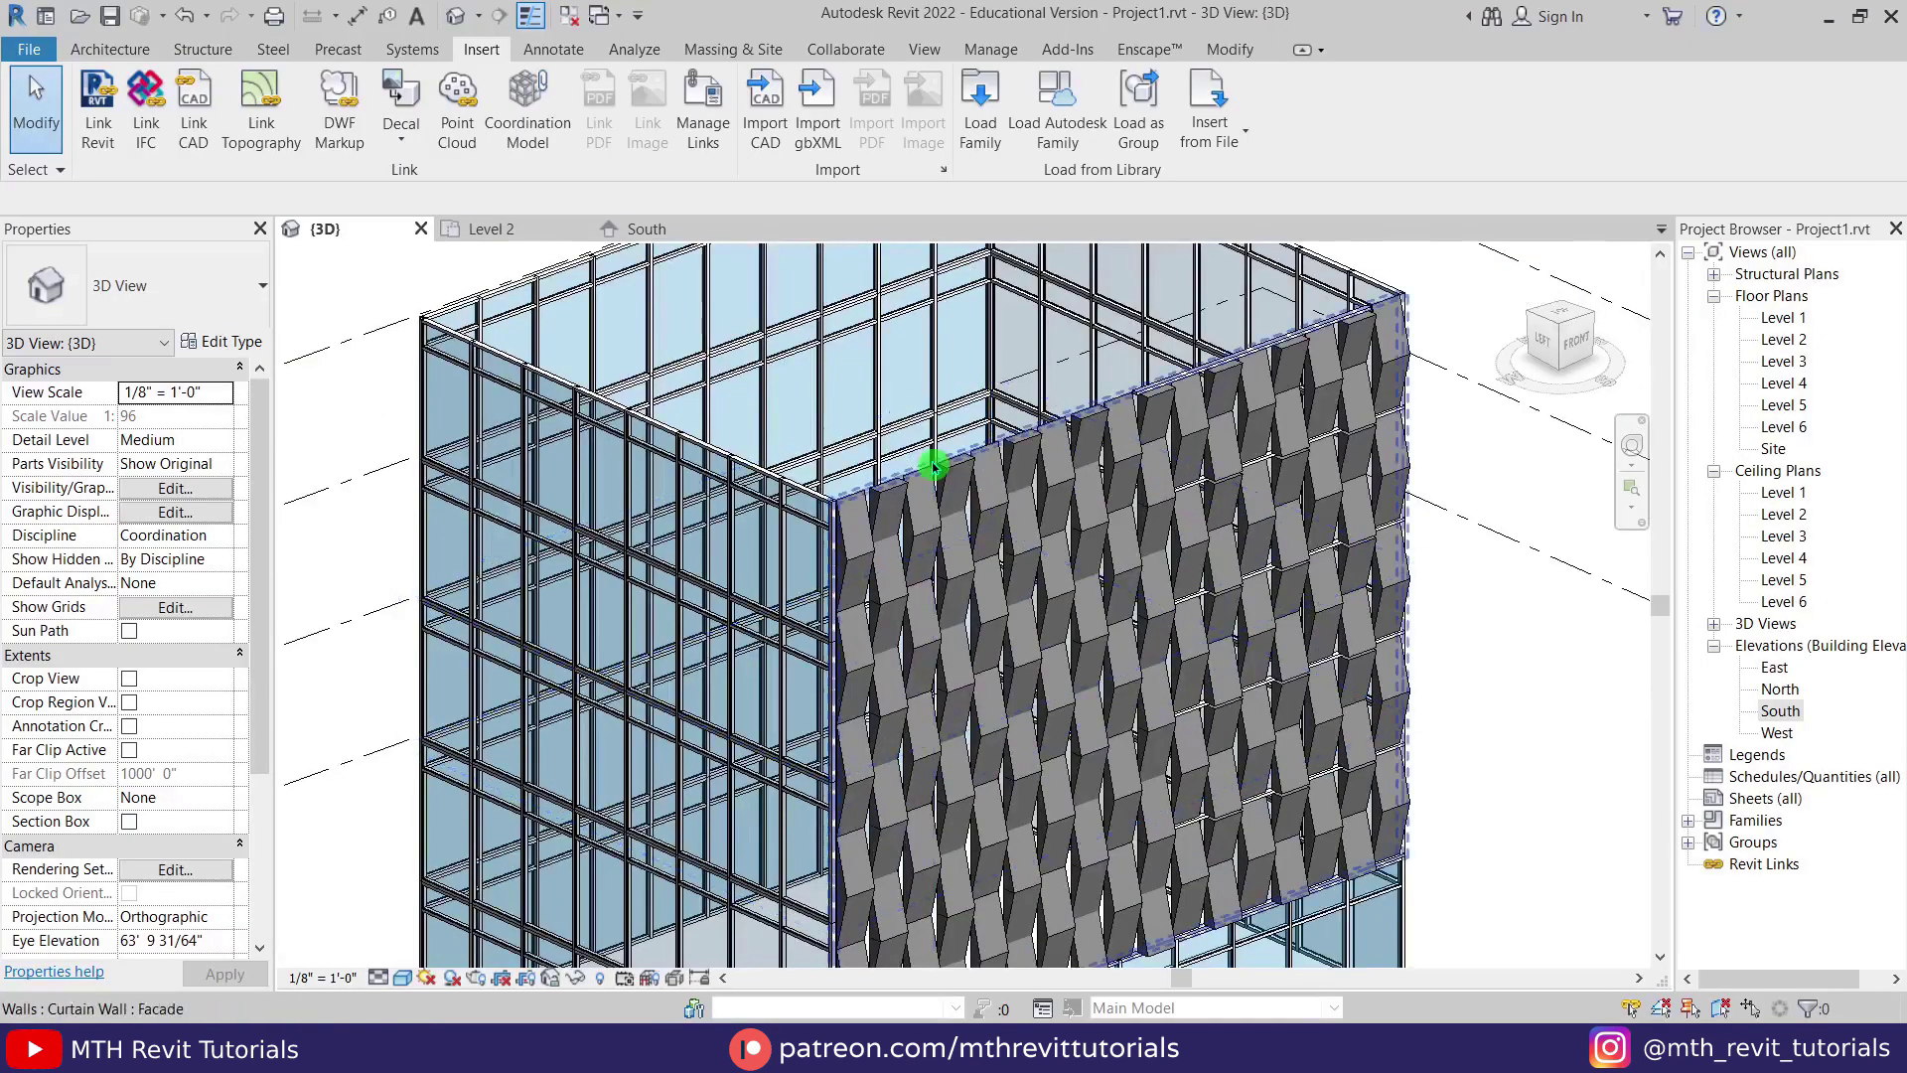
left_click(933, 466)
key("h")
key("i")
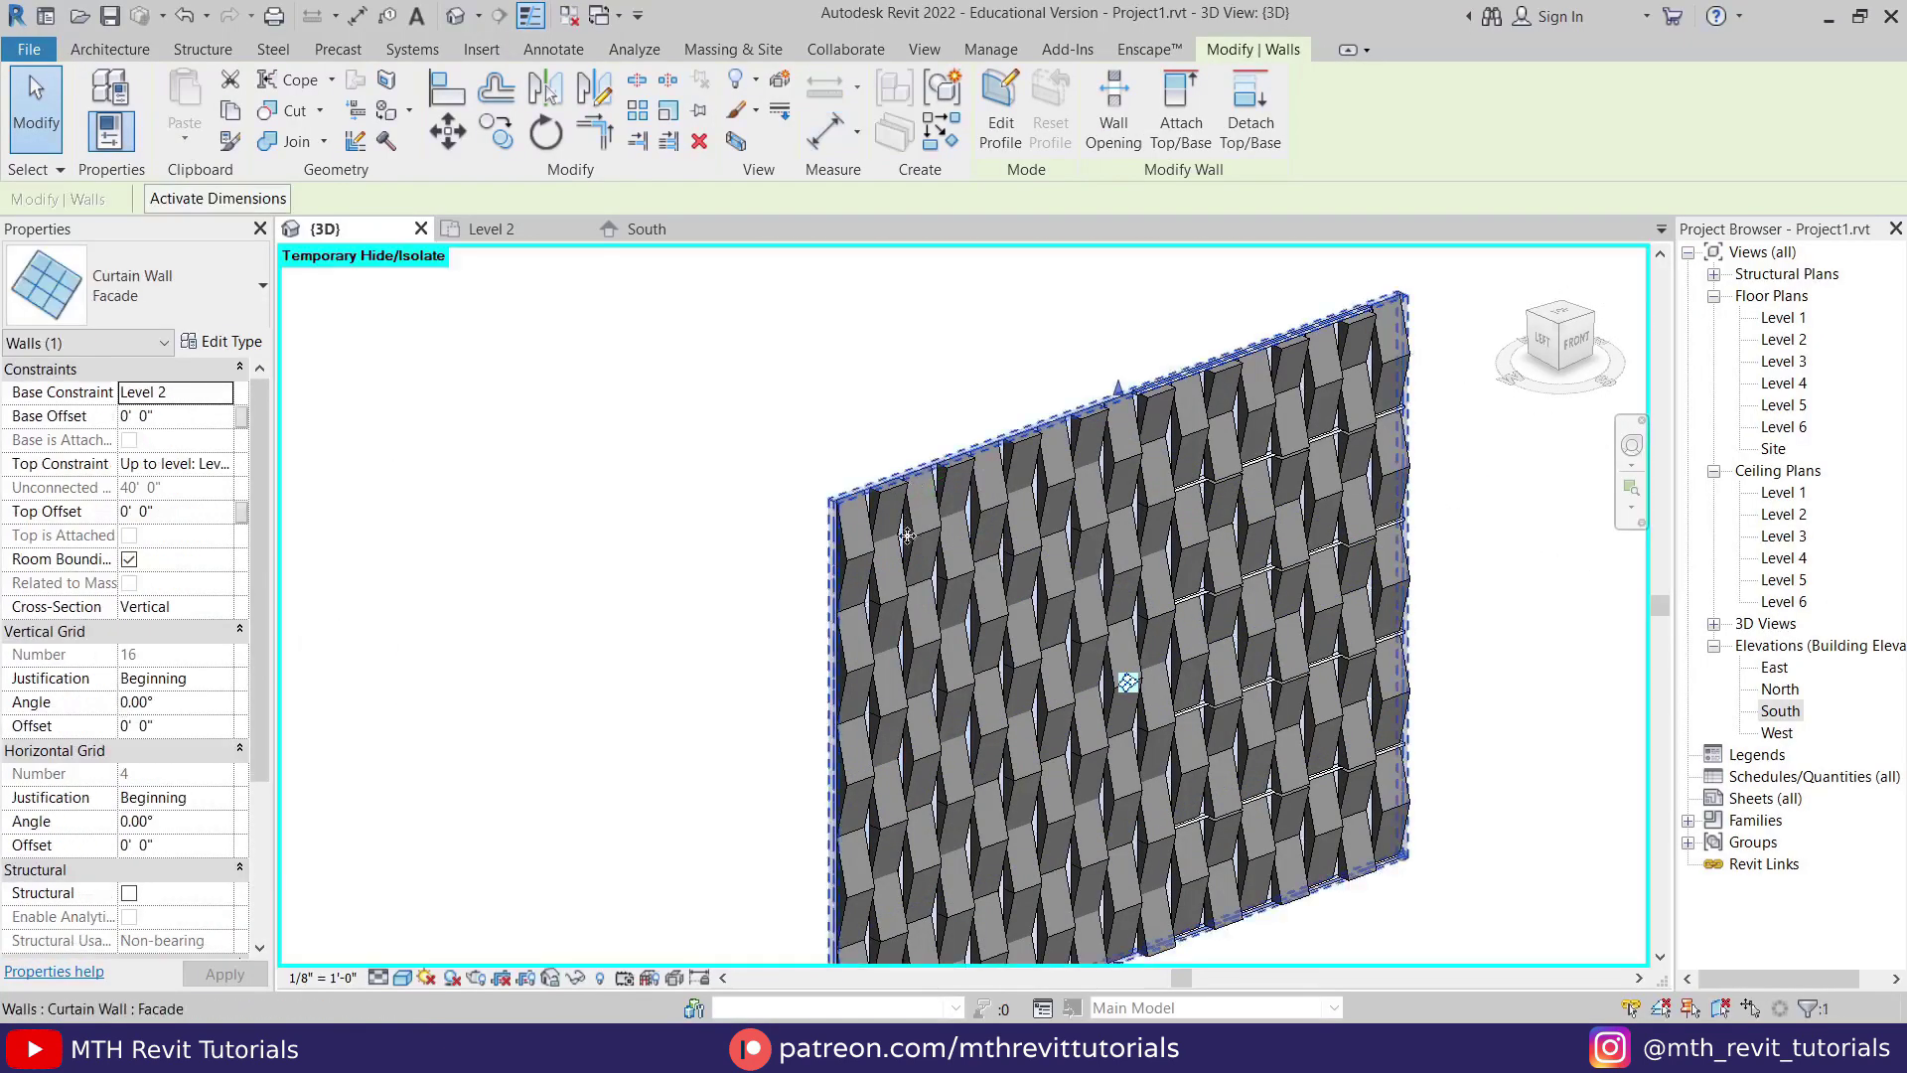
key("Escape")
middle_click_drag(1457, 732, 976, 821, "shift")
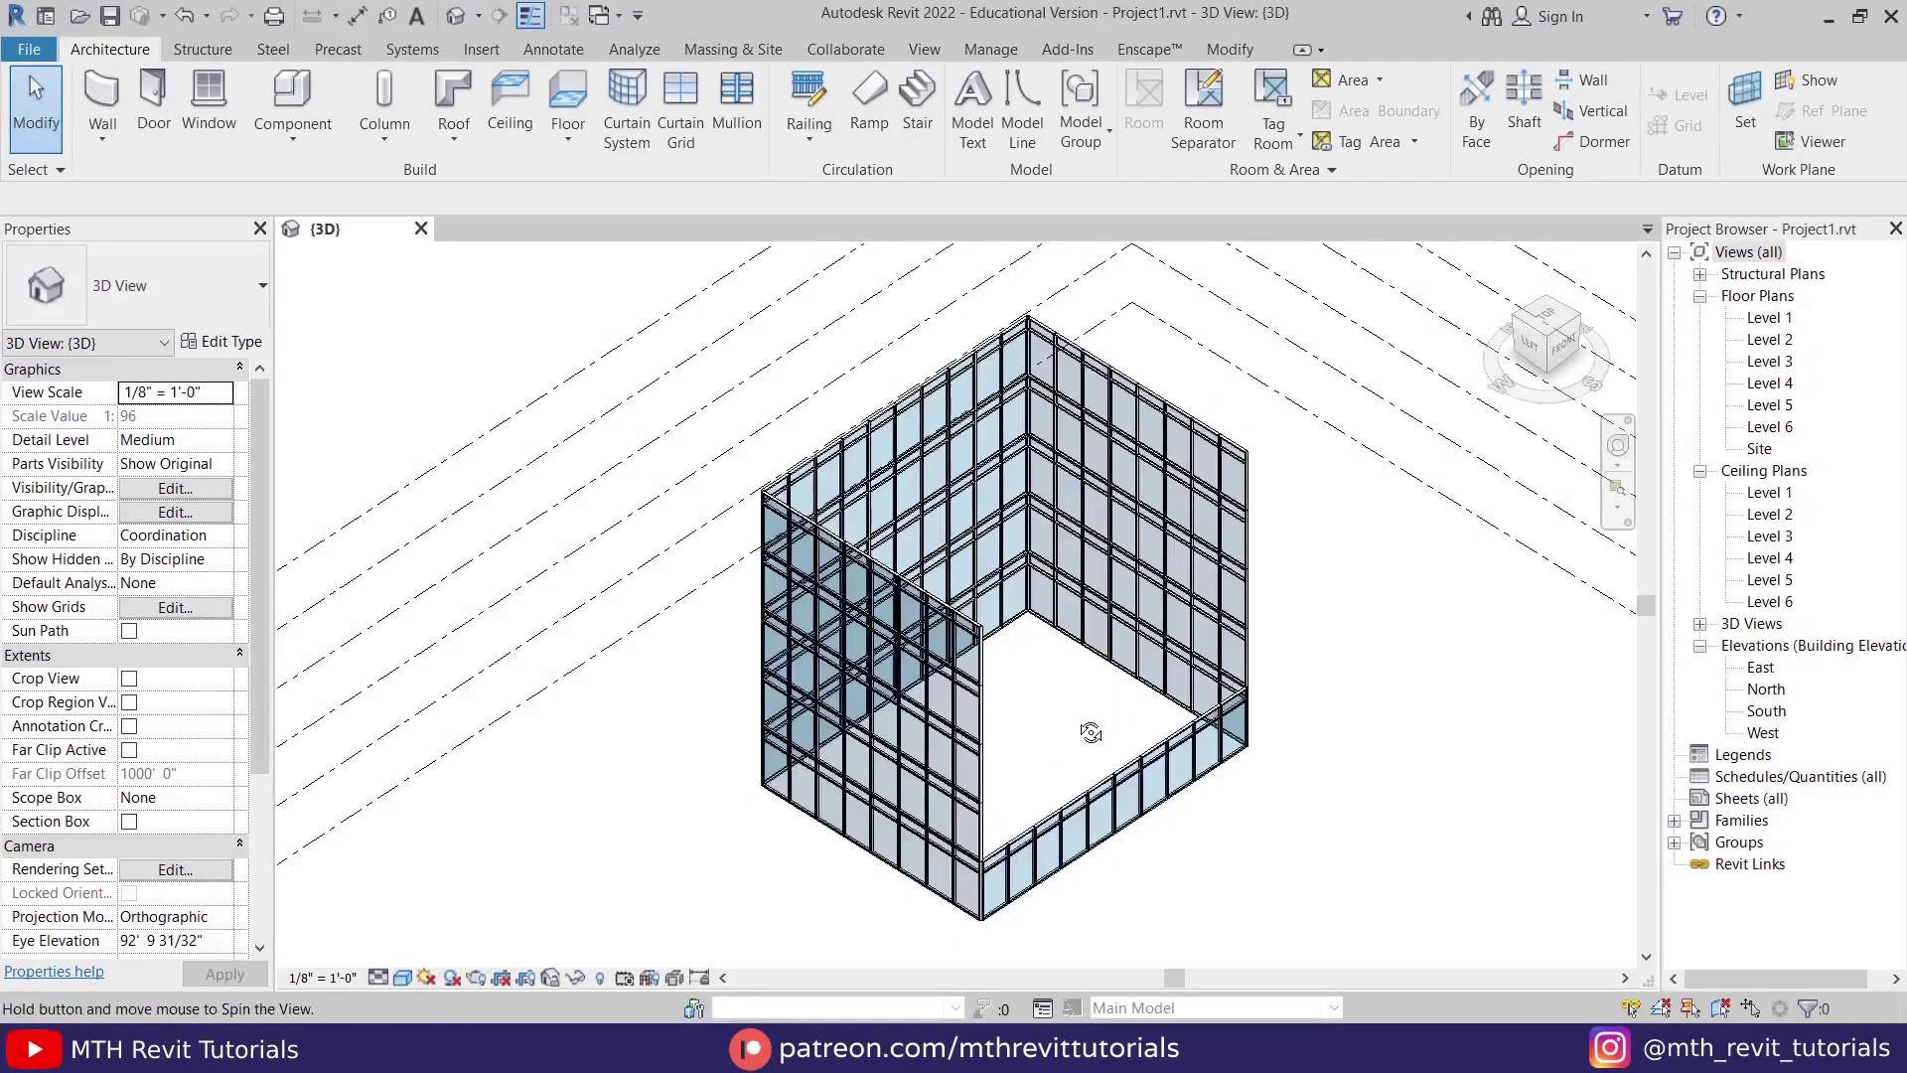
middle_click_drag(1098, 732, 915, 600, "shift")
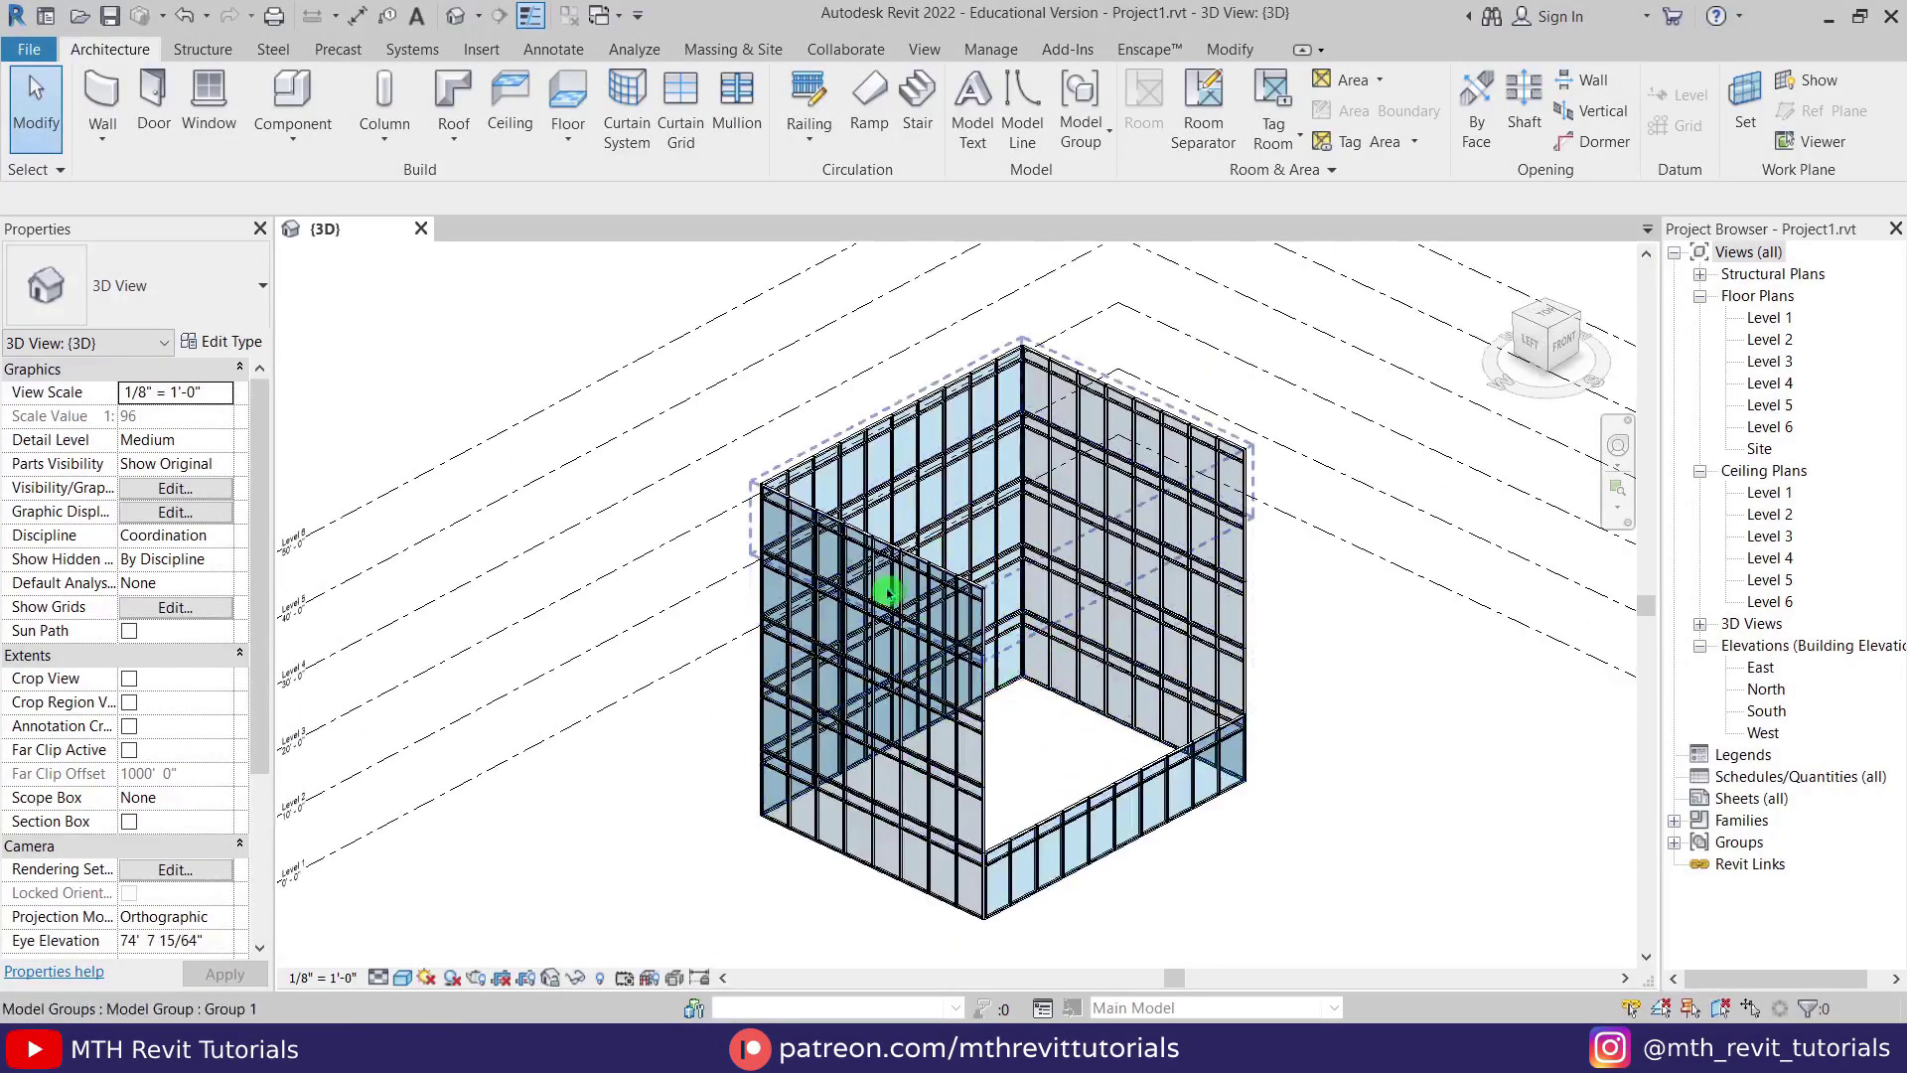
scroll(991, 725, "up", 2)
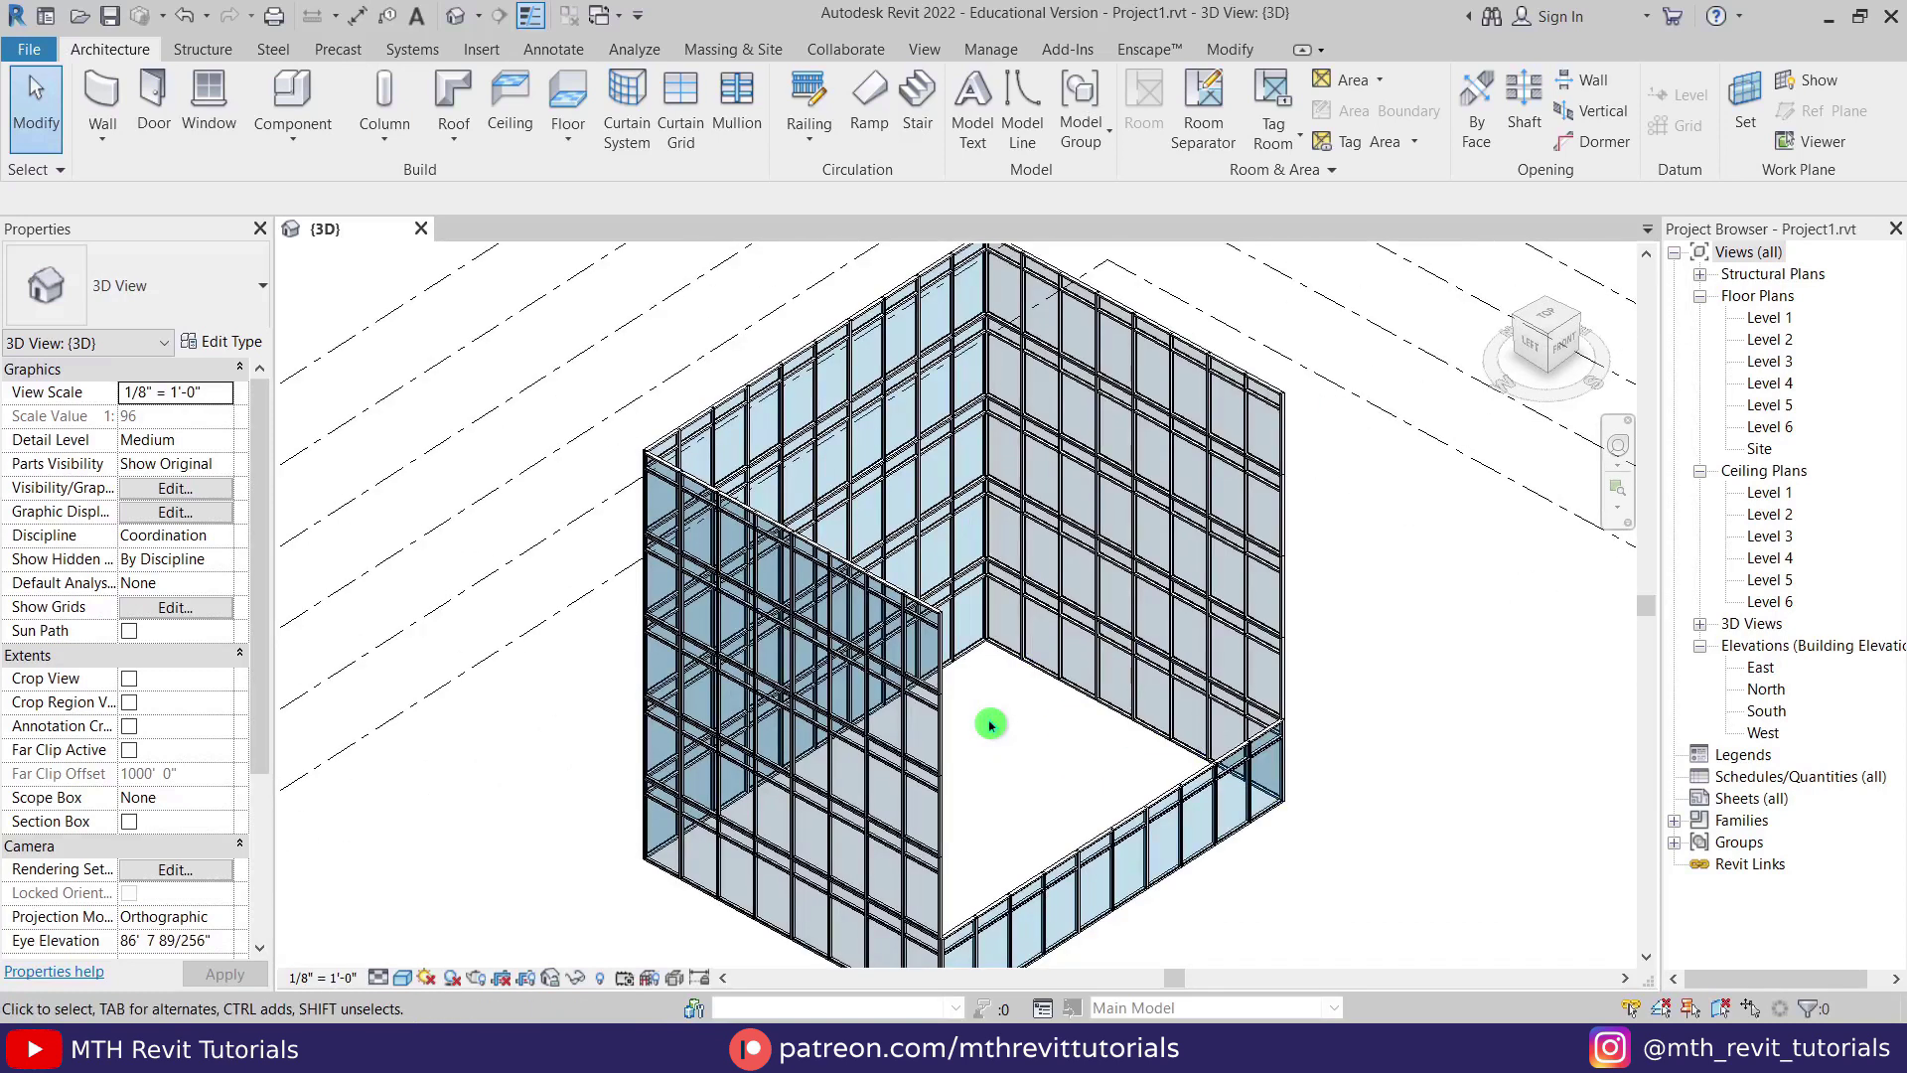
middle_click_drag(1048, 758, 965, 611)
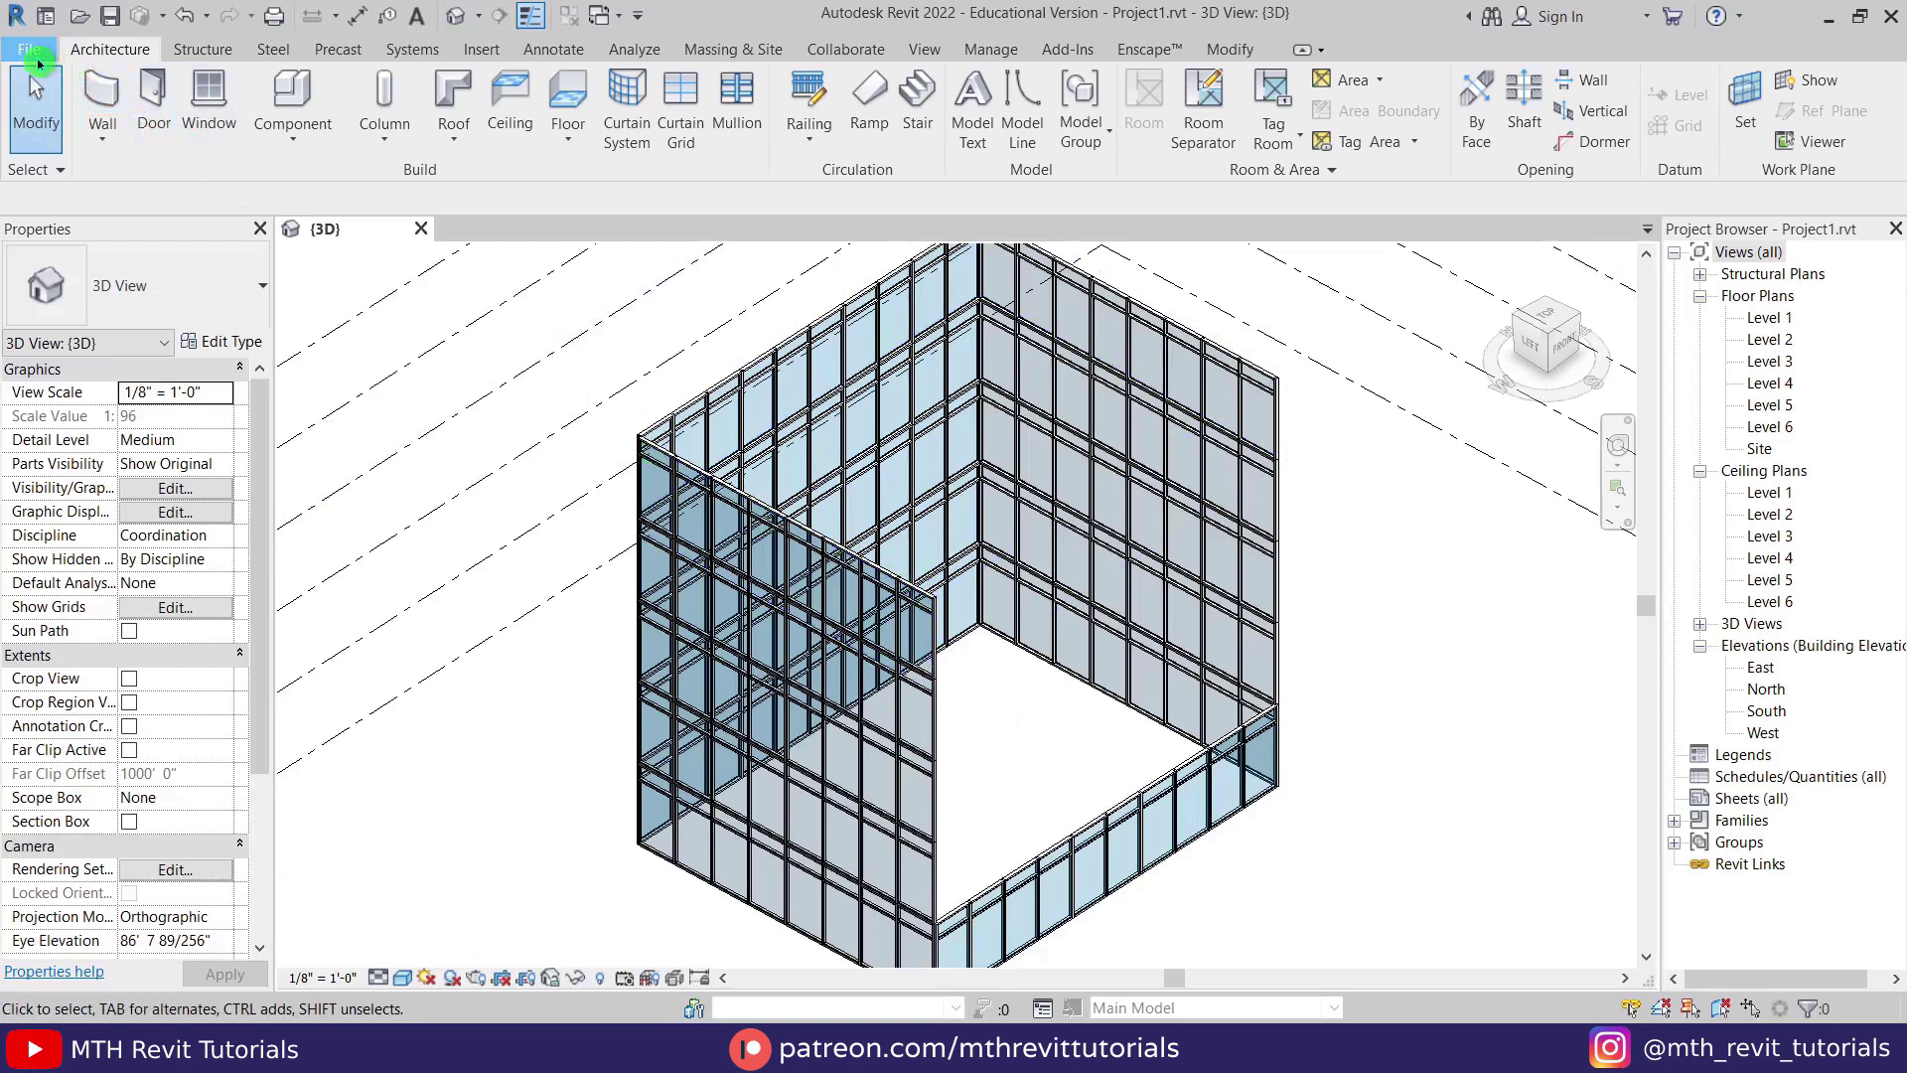
Create a new family from the Curtain Wall Panel.rft template in the English-Imperial folder.
left_click(30, 52)
mouse_move(149, 147)
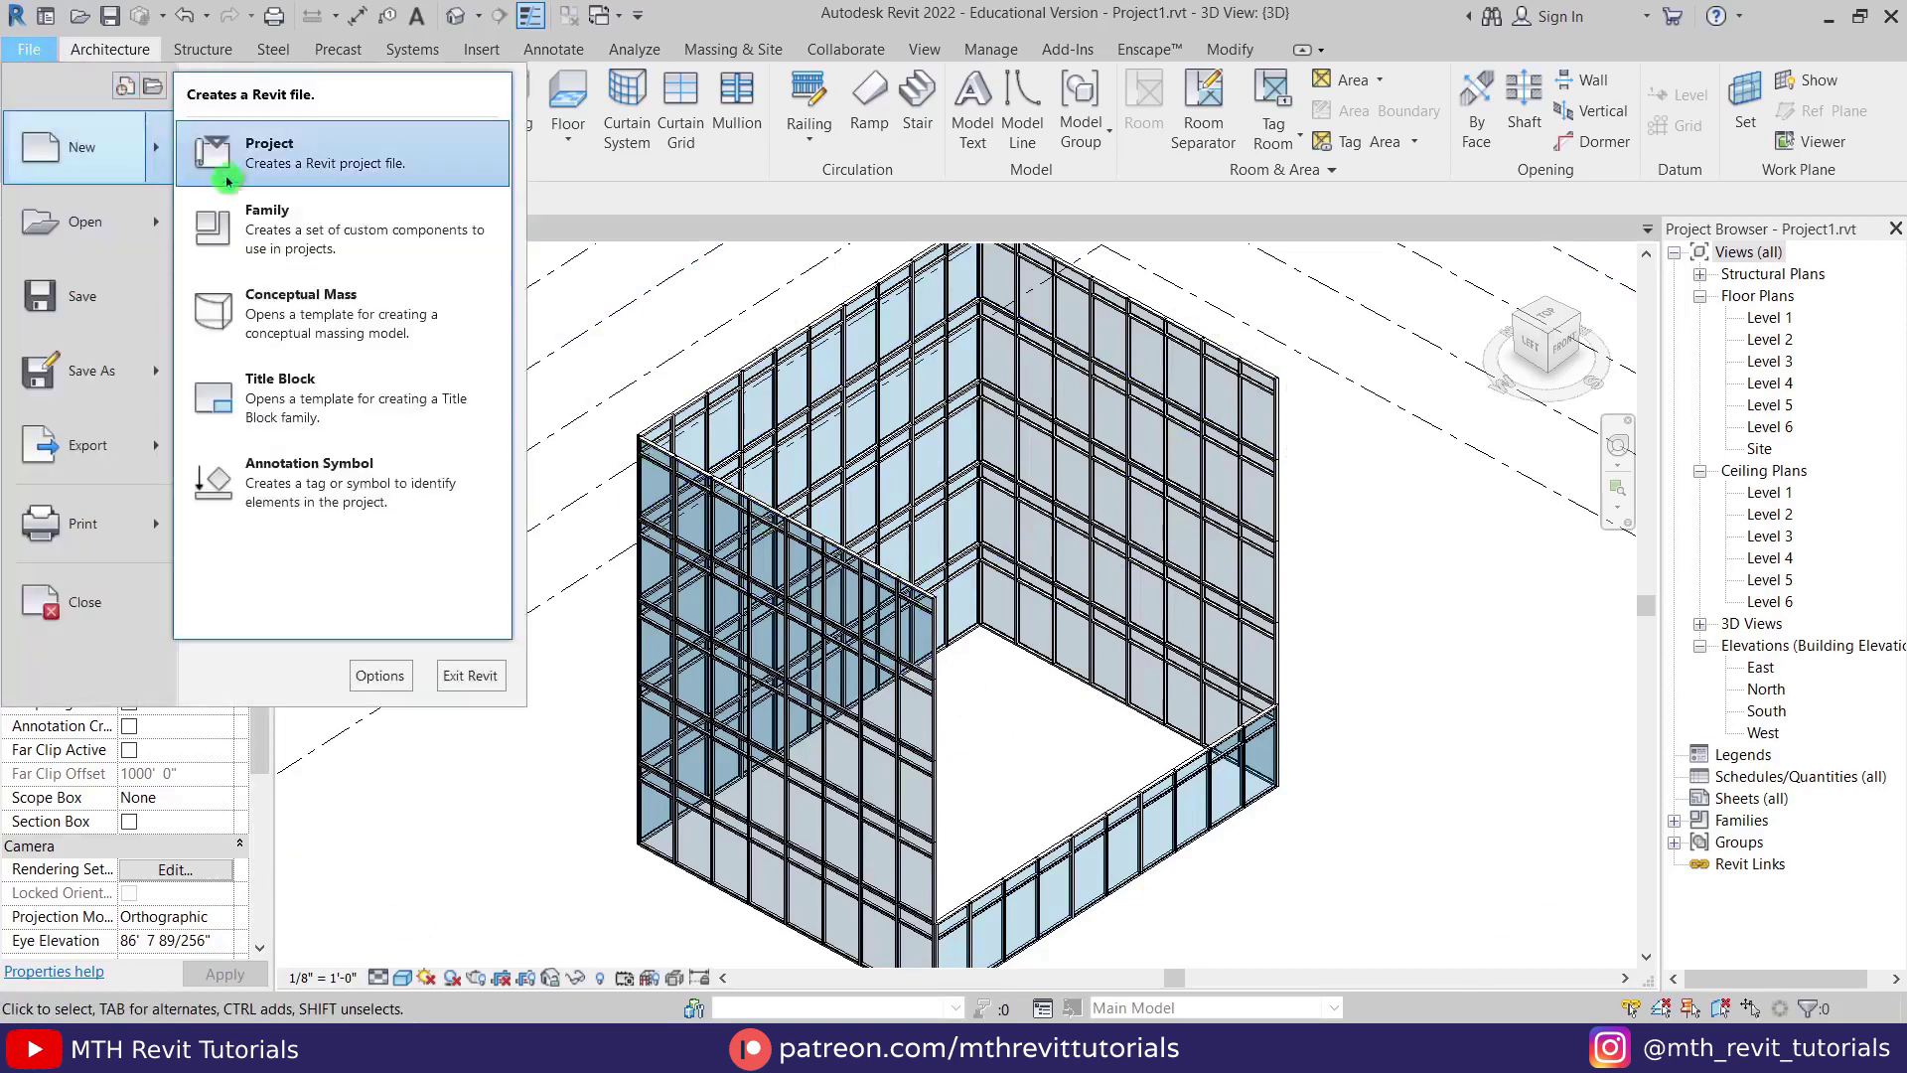
left_click(278, 231)
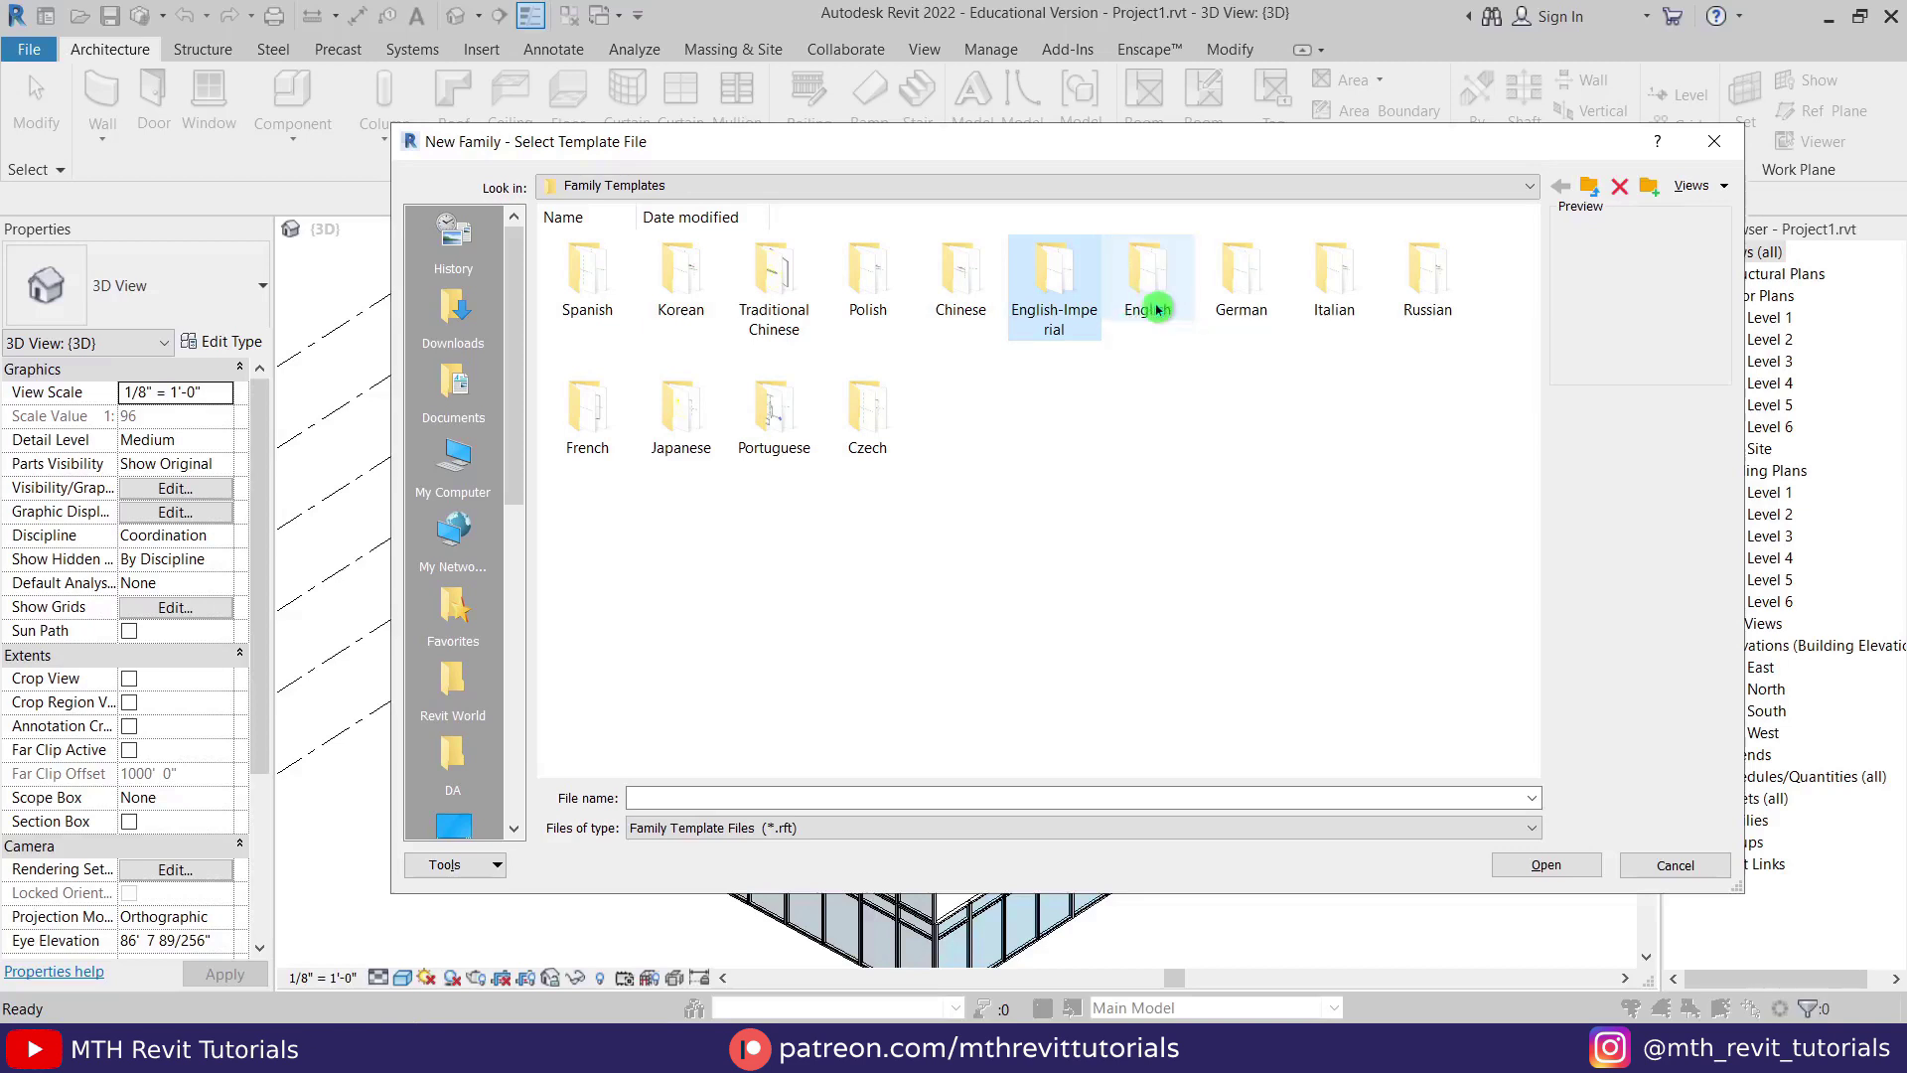
double_click(1054, 283)
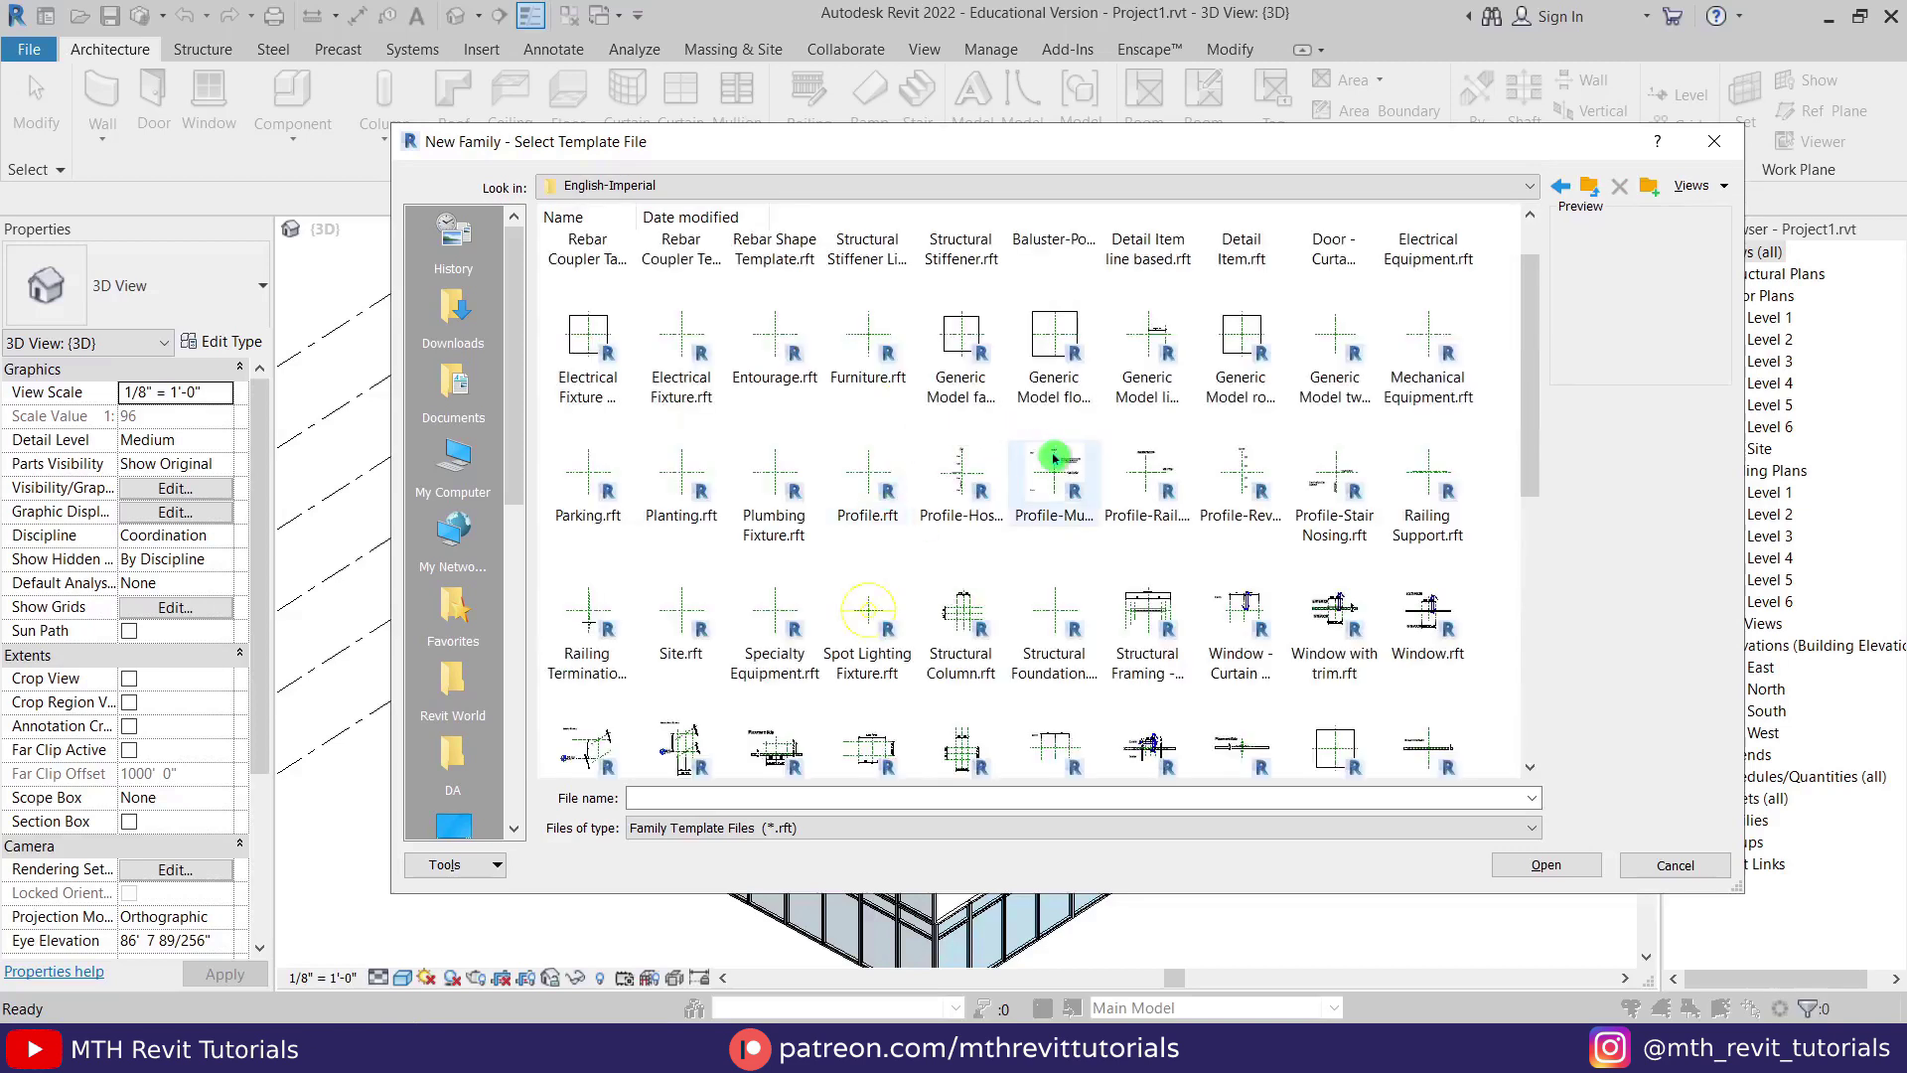
scroll(1054, 457, "up", 1)
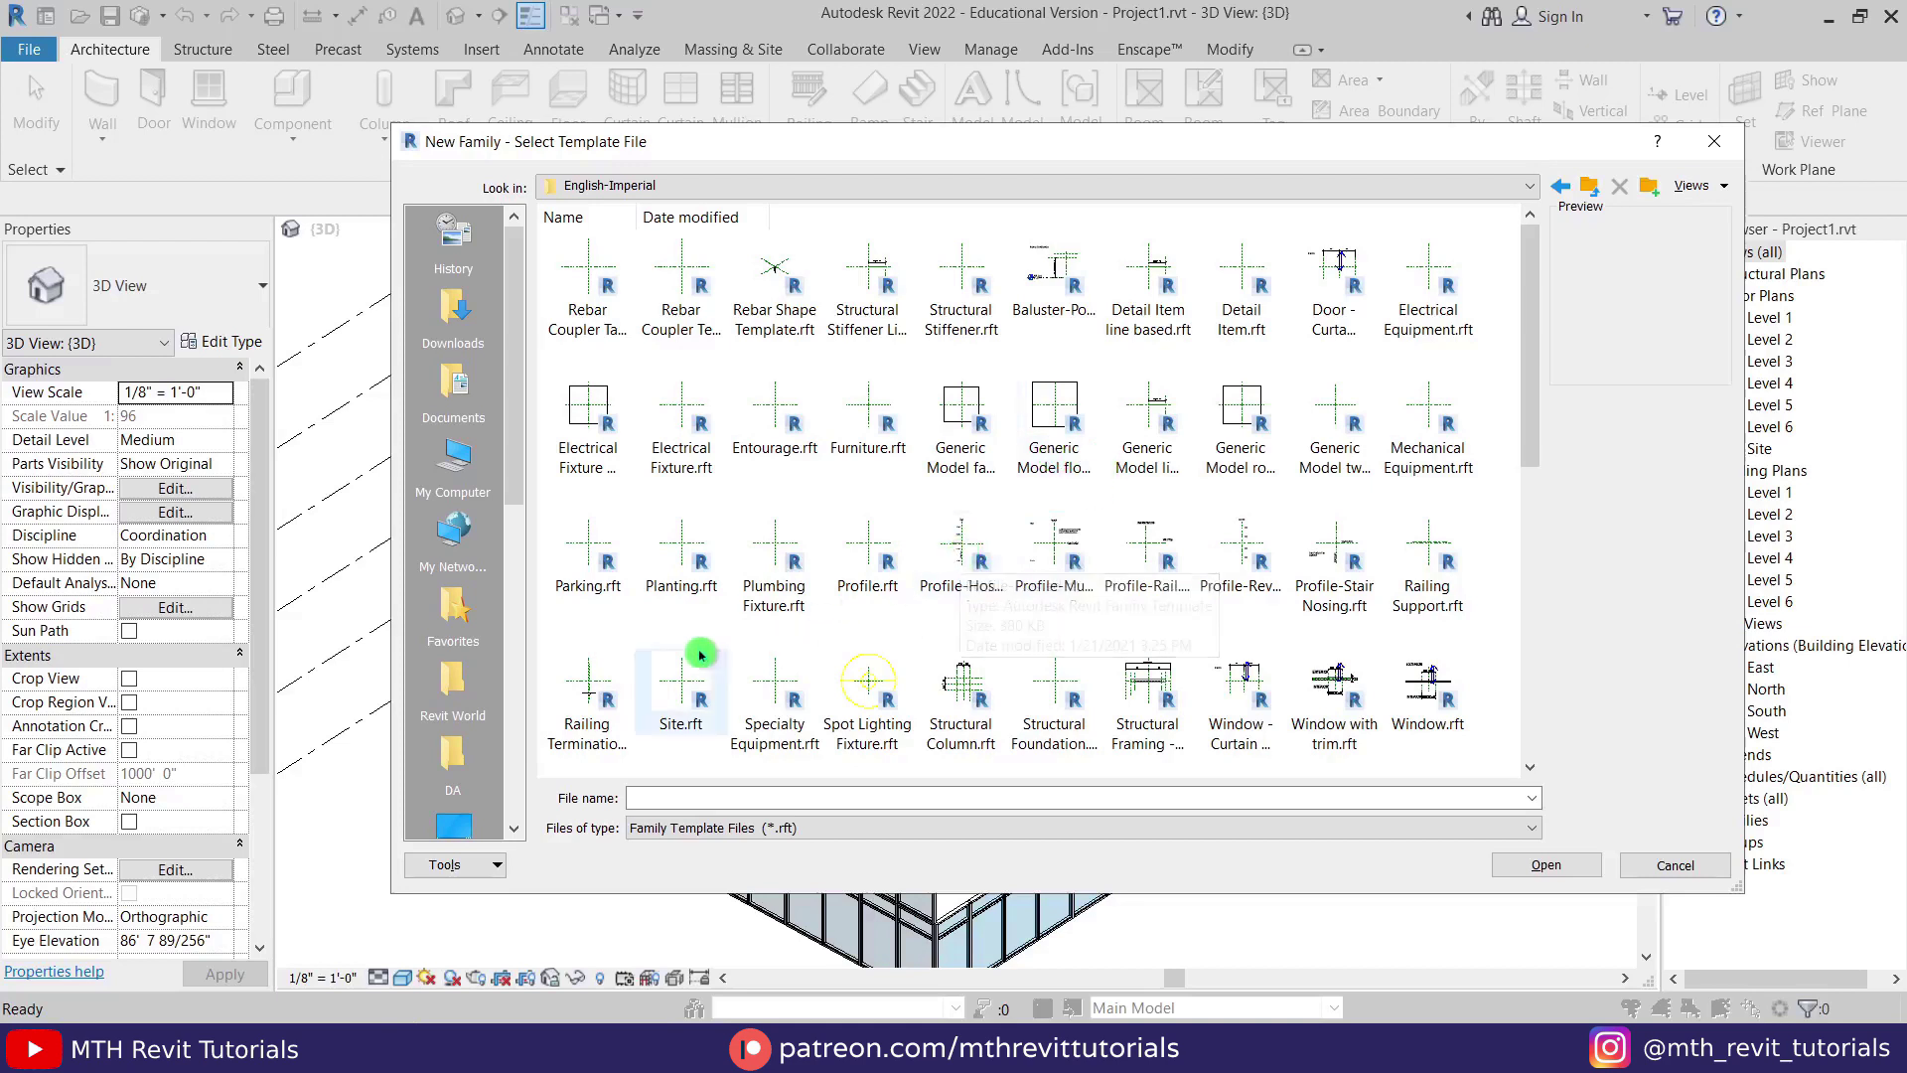
scroll(885, 587, "down", 6)
left_click(775, 427)
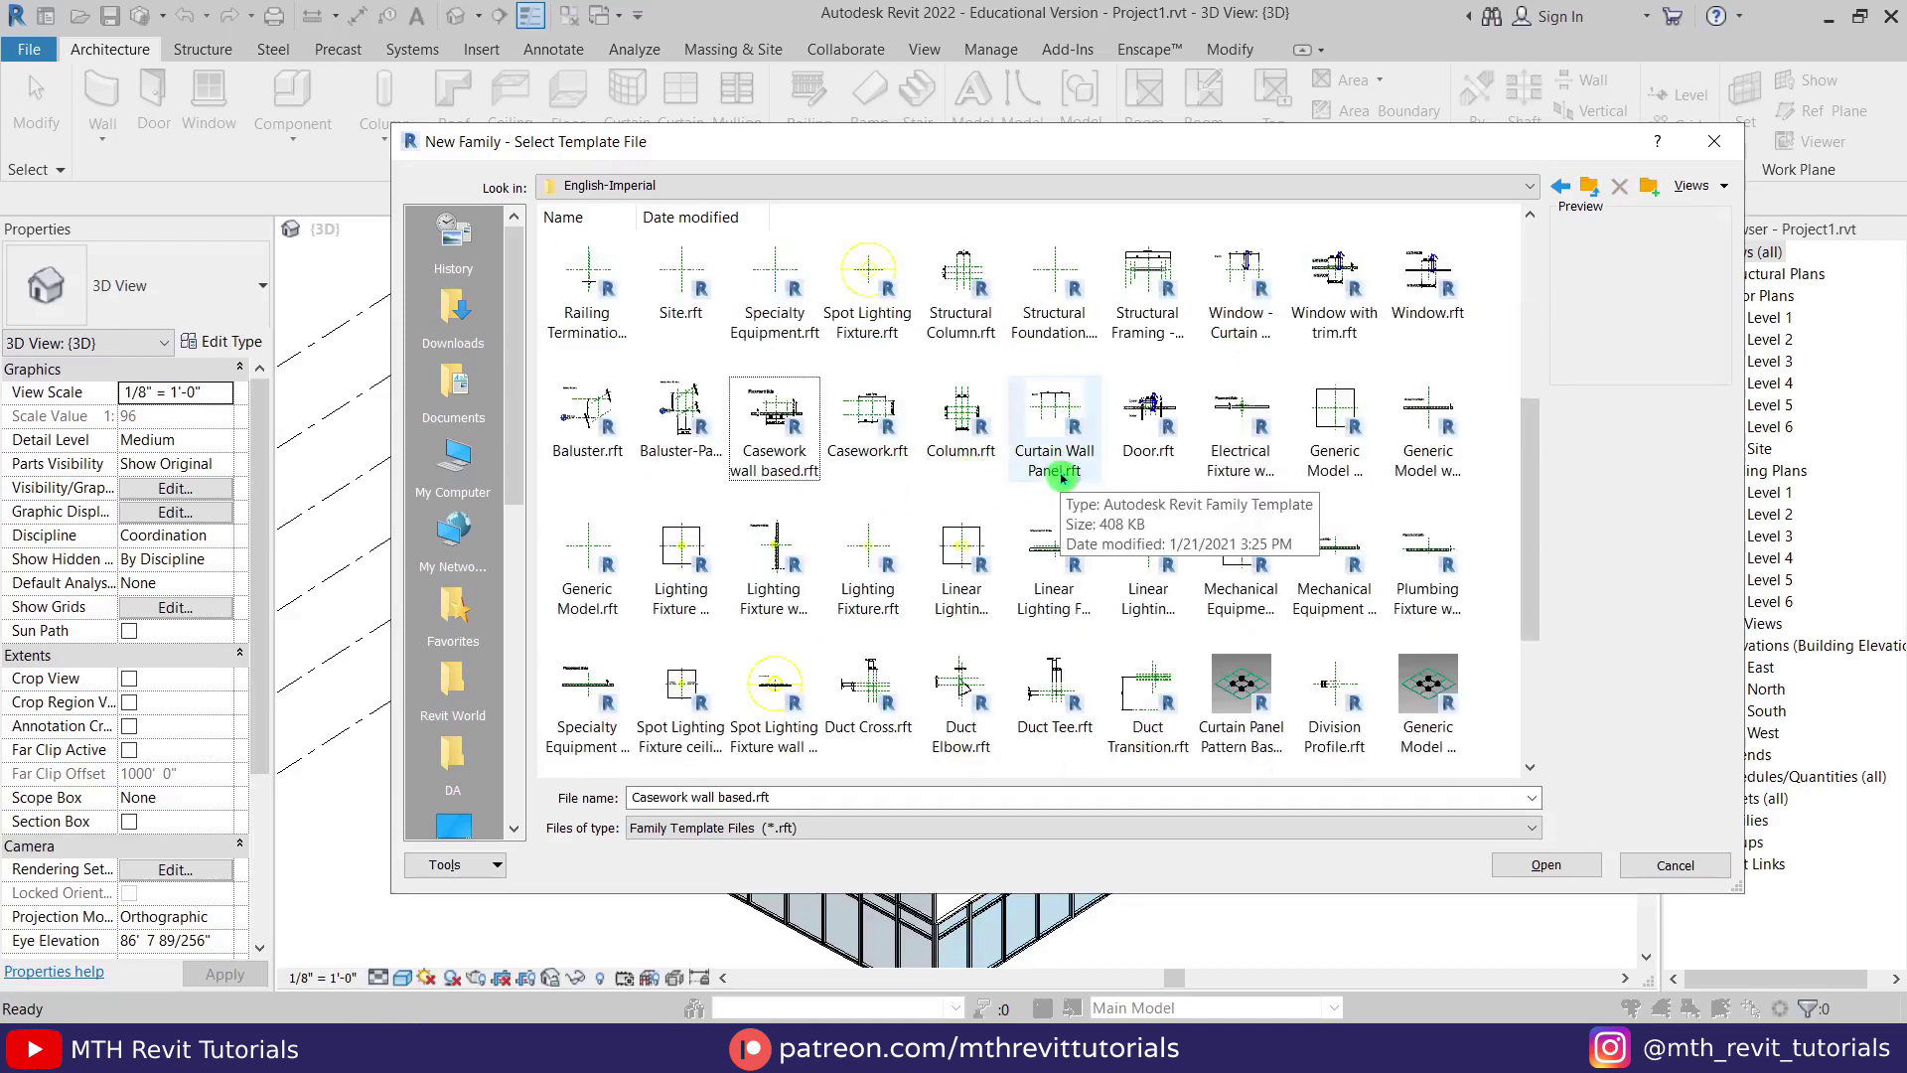
left_click(1078, 455)
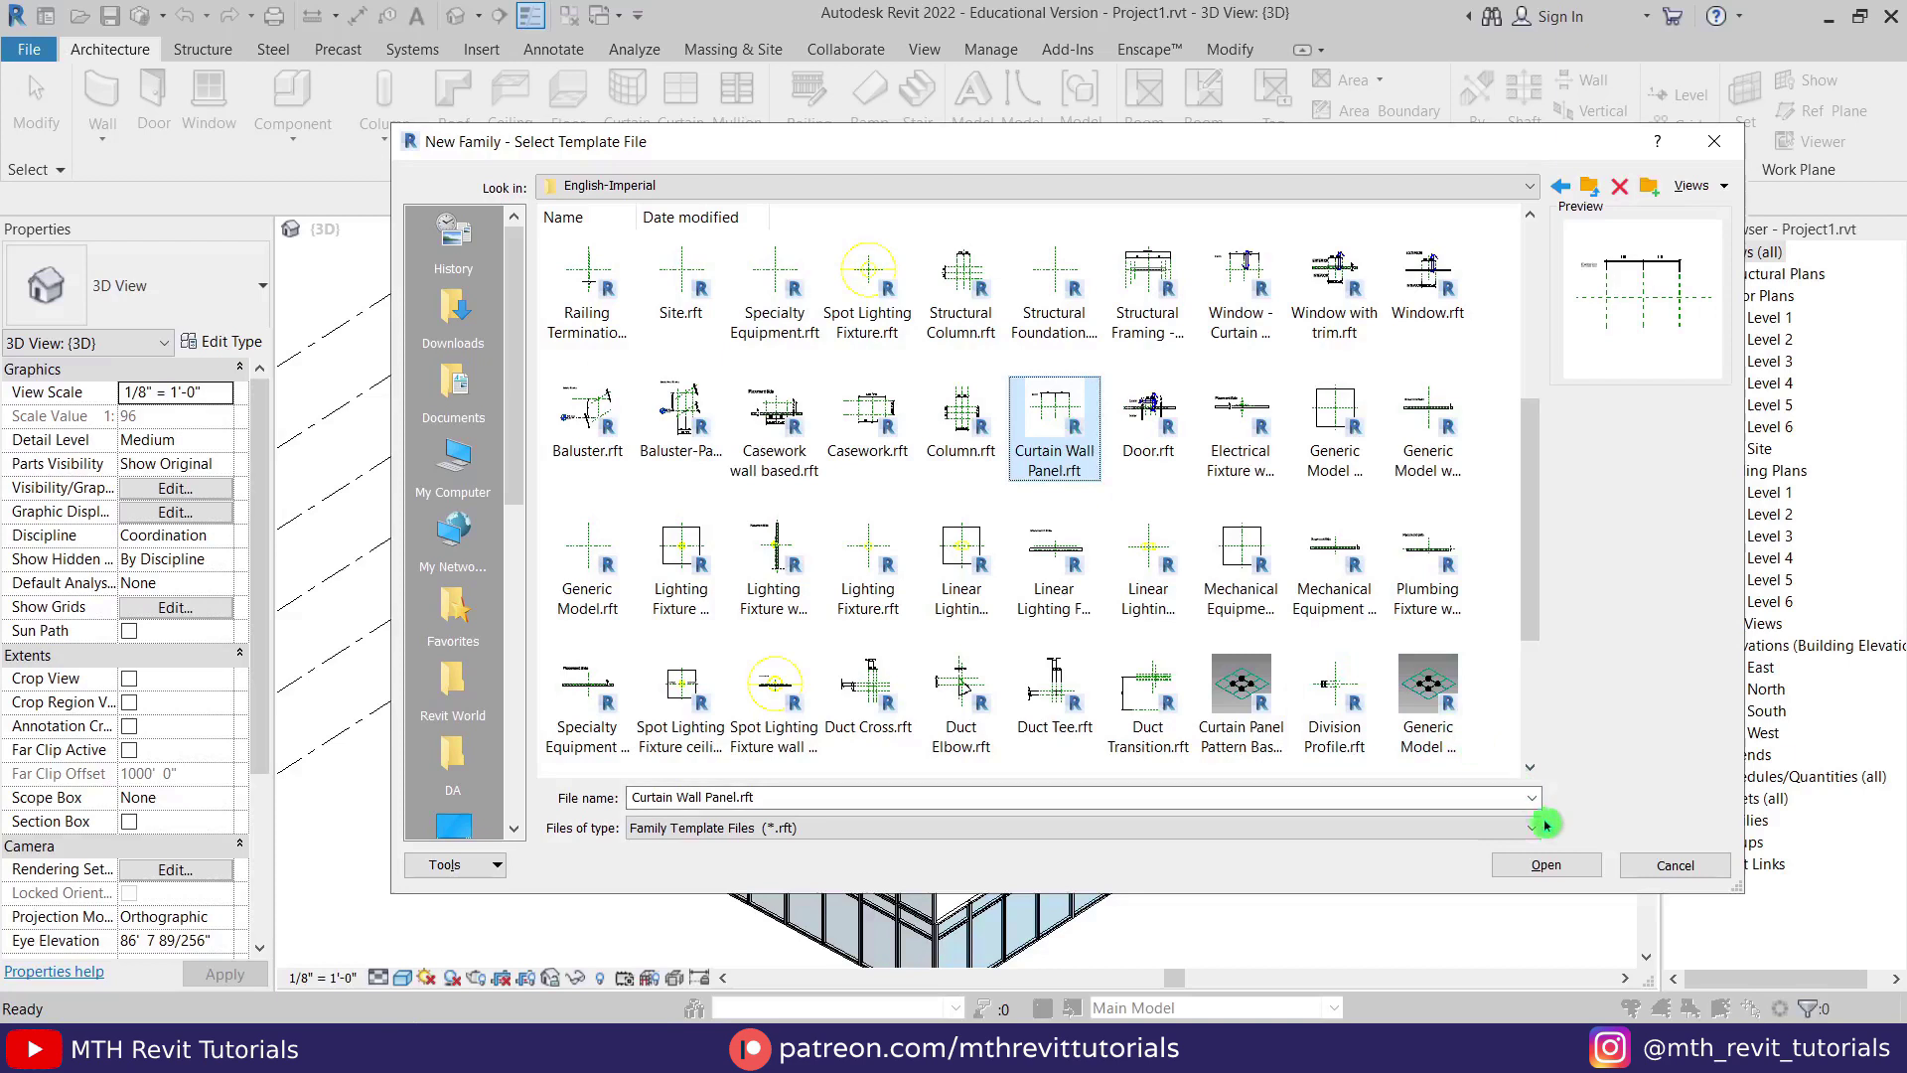
left_click(1567, 869)
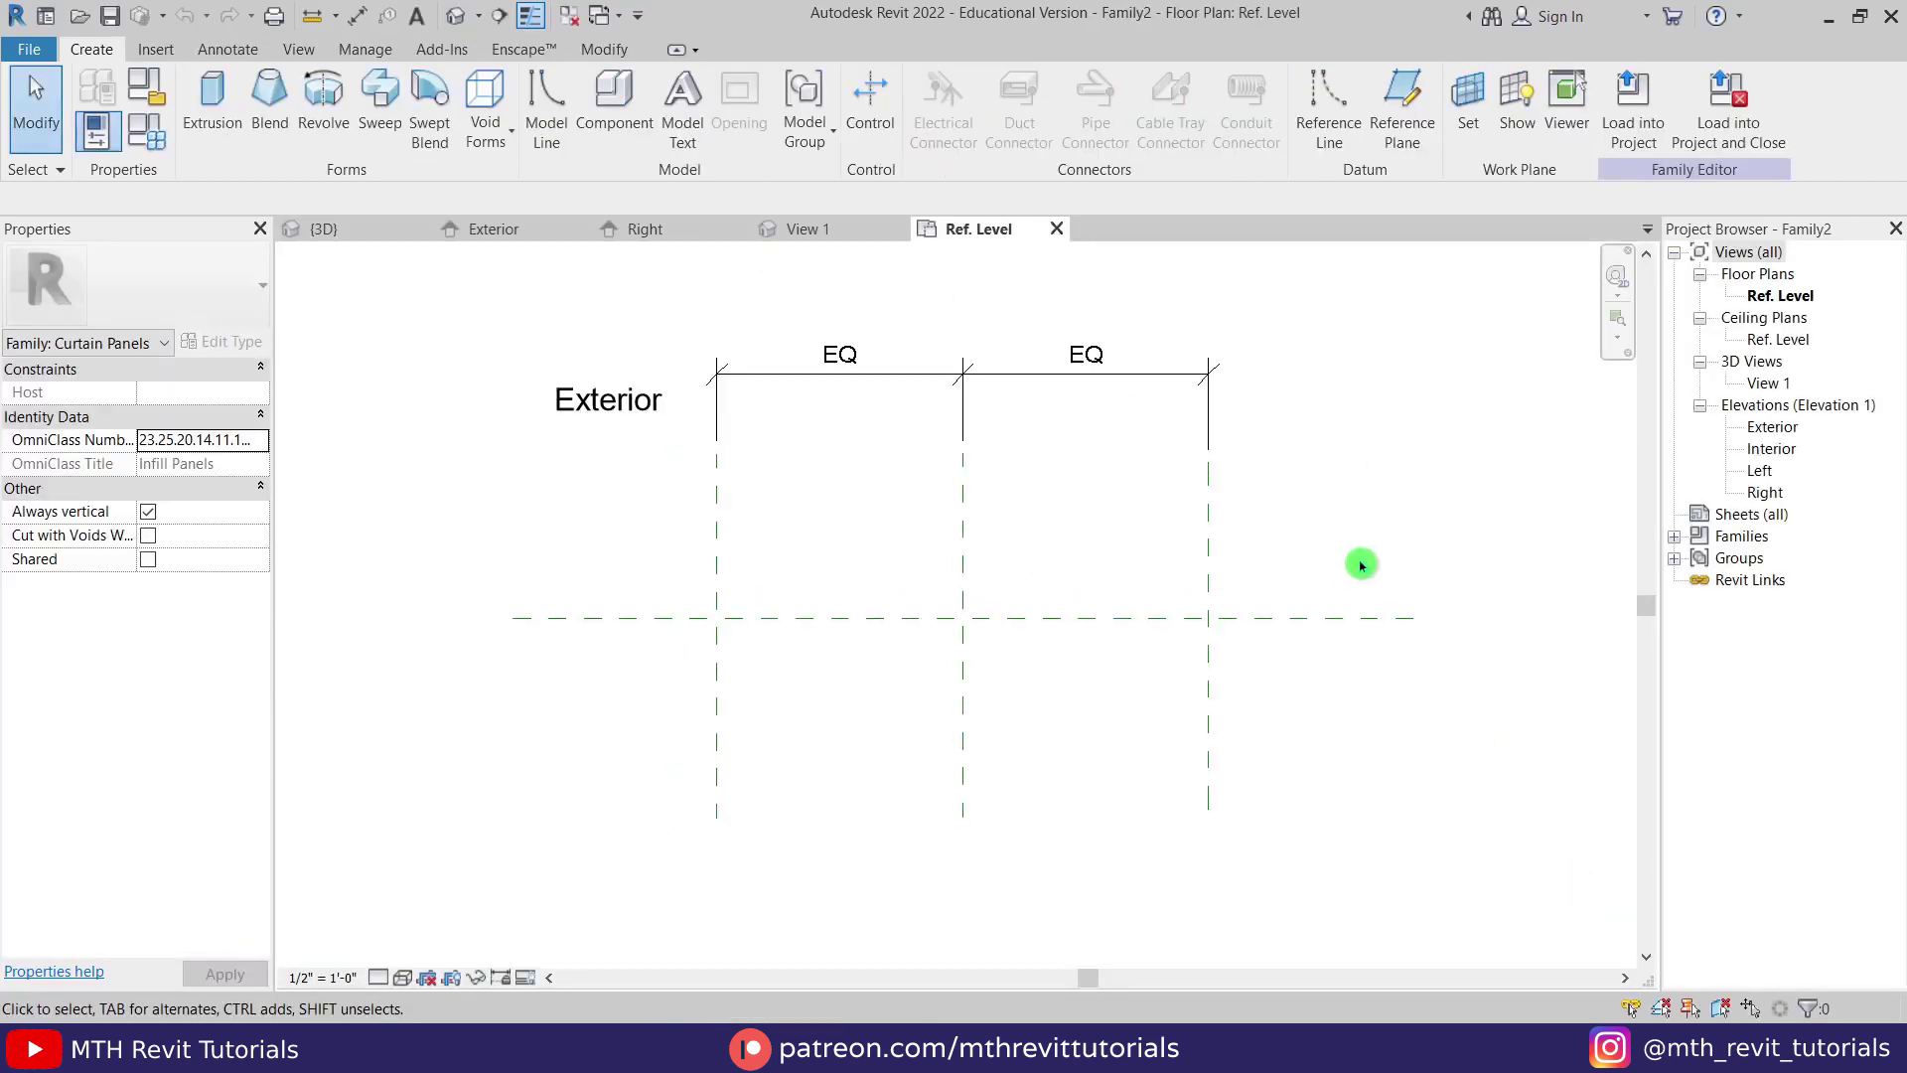
In the Left elevation, begin an extrusion sketch with a vertical line along the Front plane from the upper reference plane to the Ref. Level.
double_click(1763, 473)
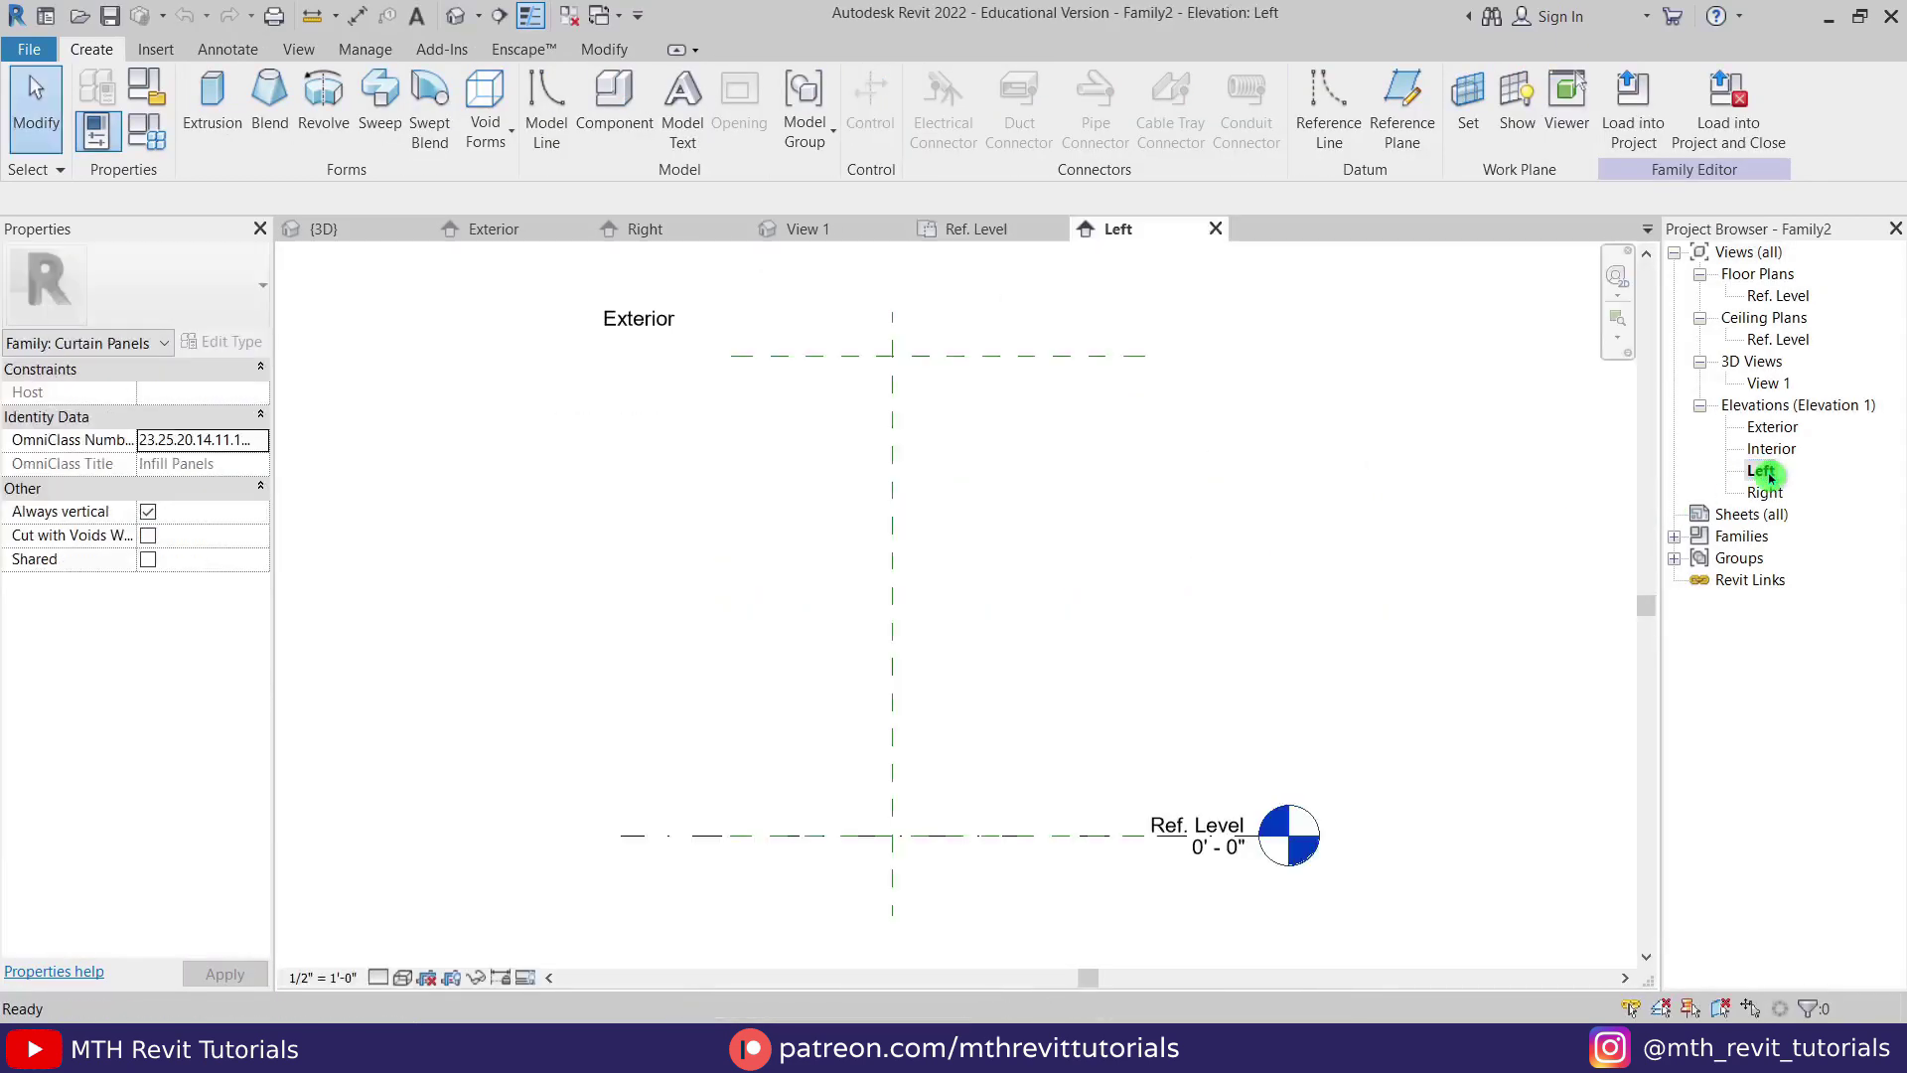
middle_click_drag(1009, 480, 1004, 495)
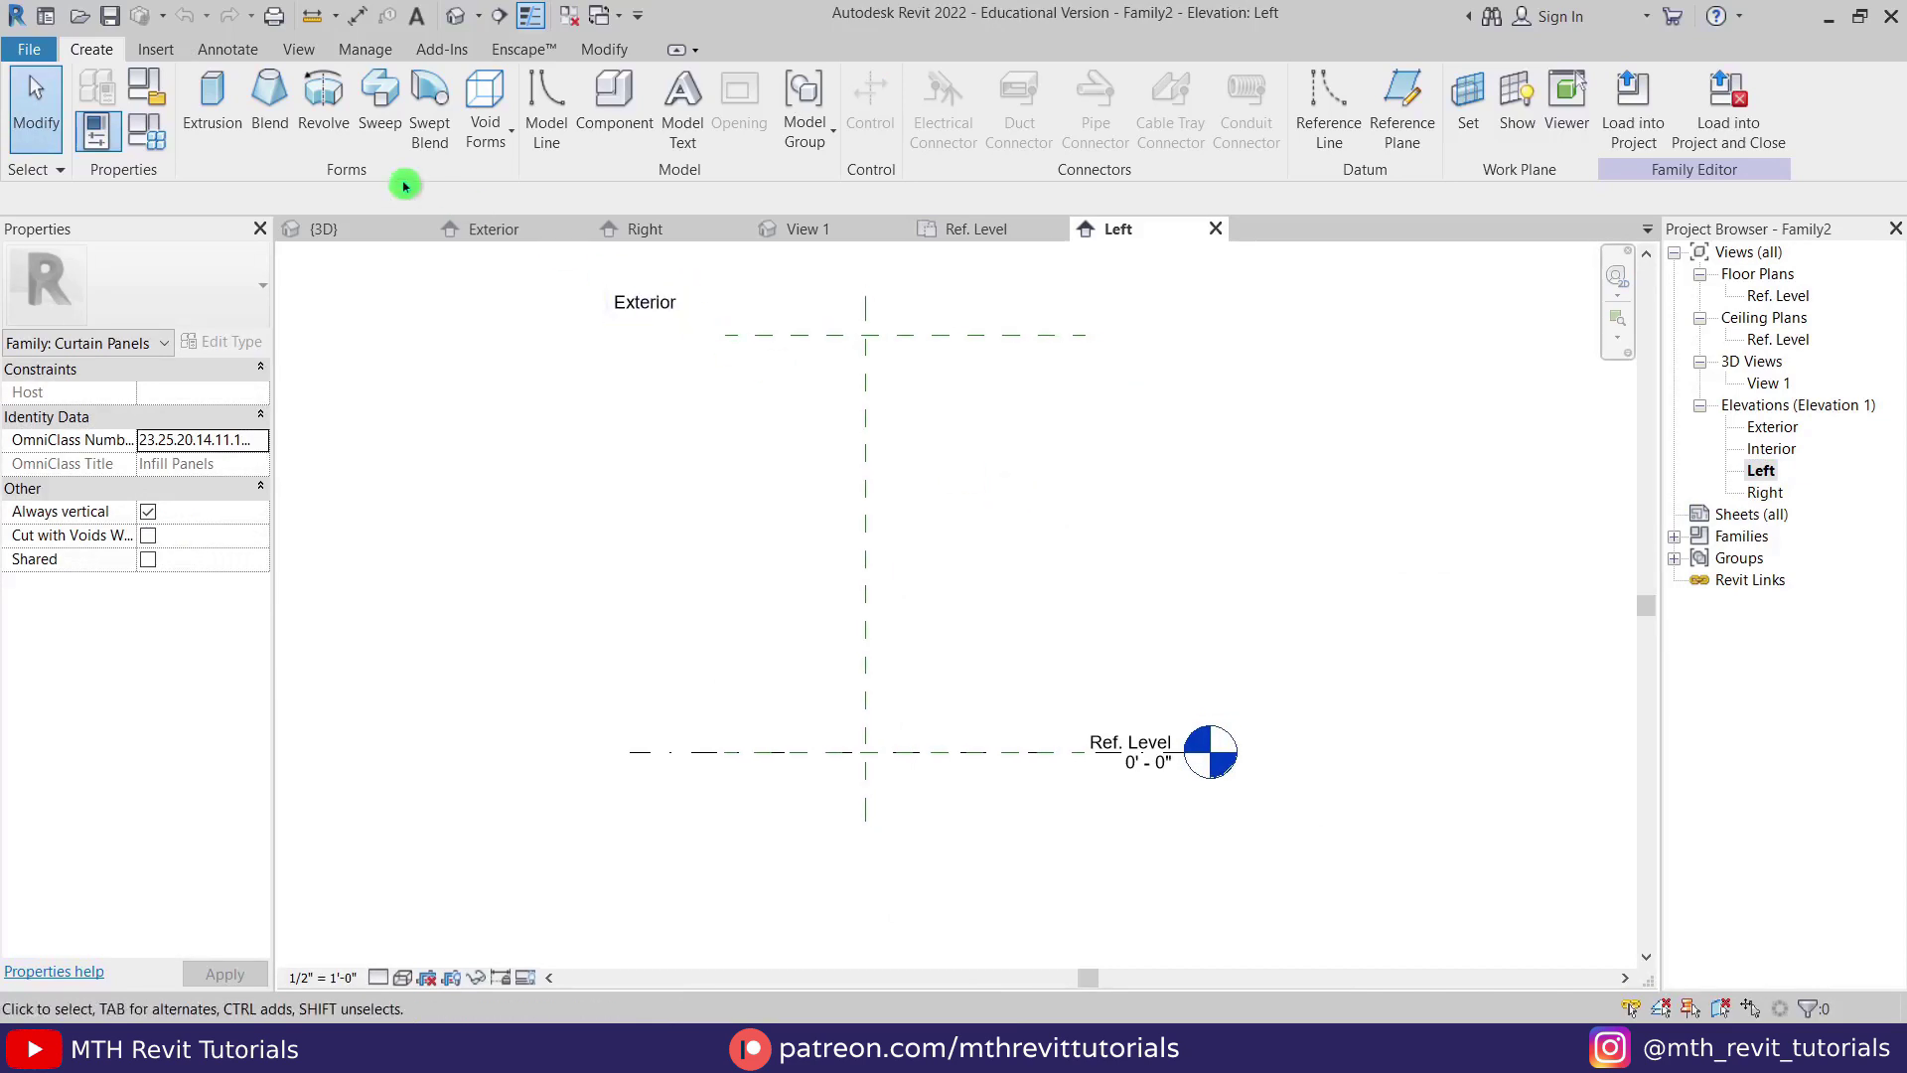
left_click(210, 92)
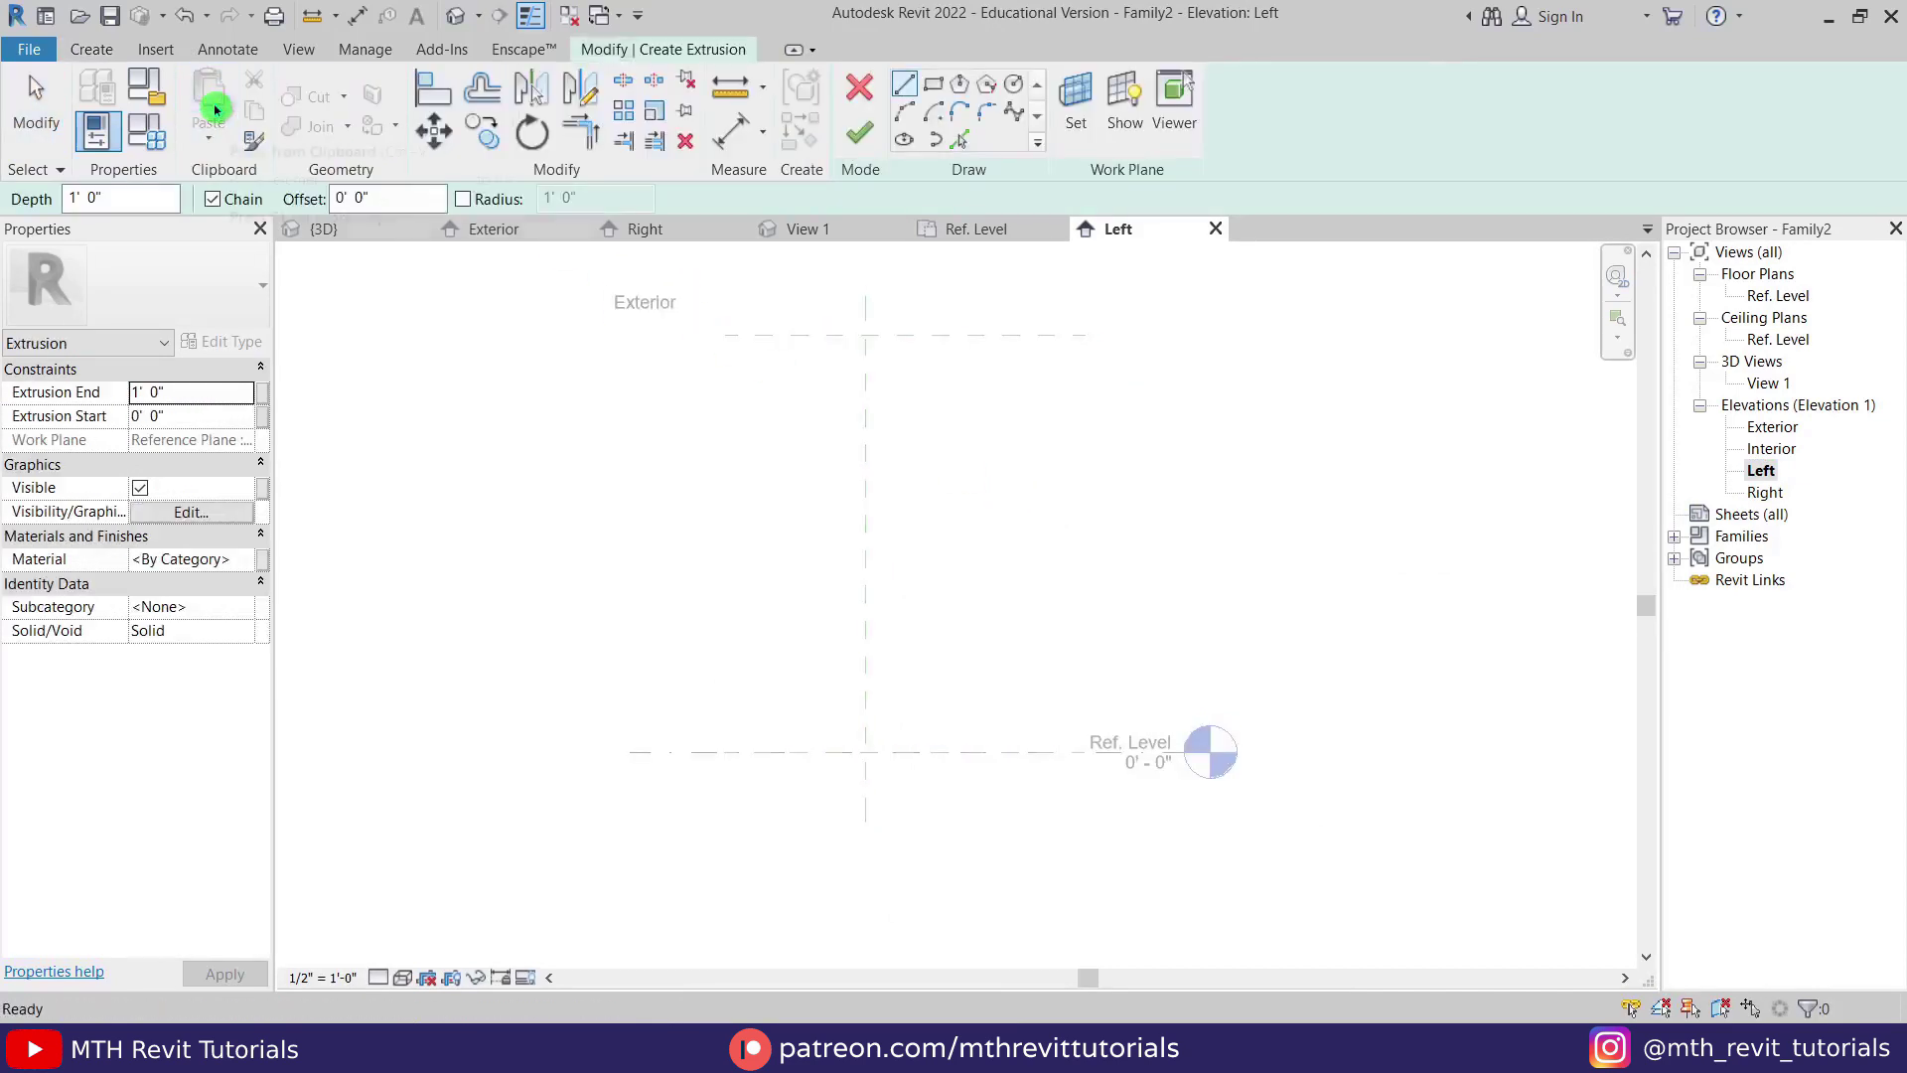
left_click(865, 335)
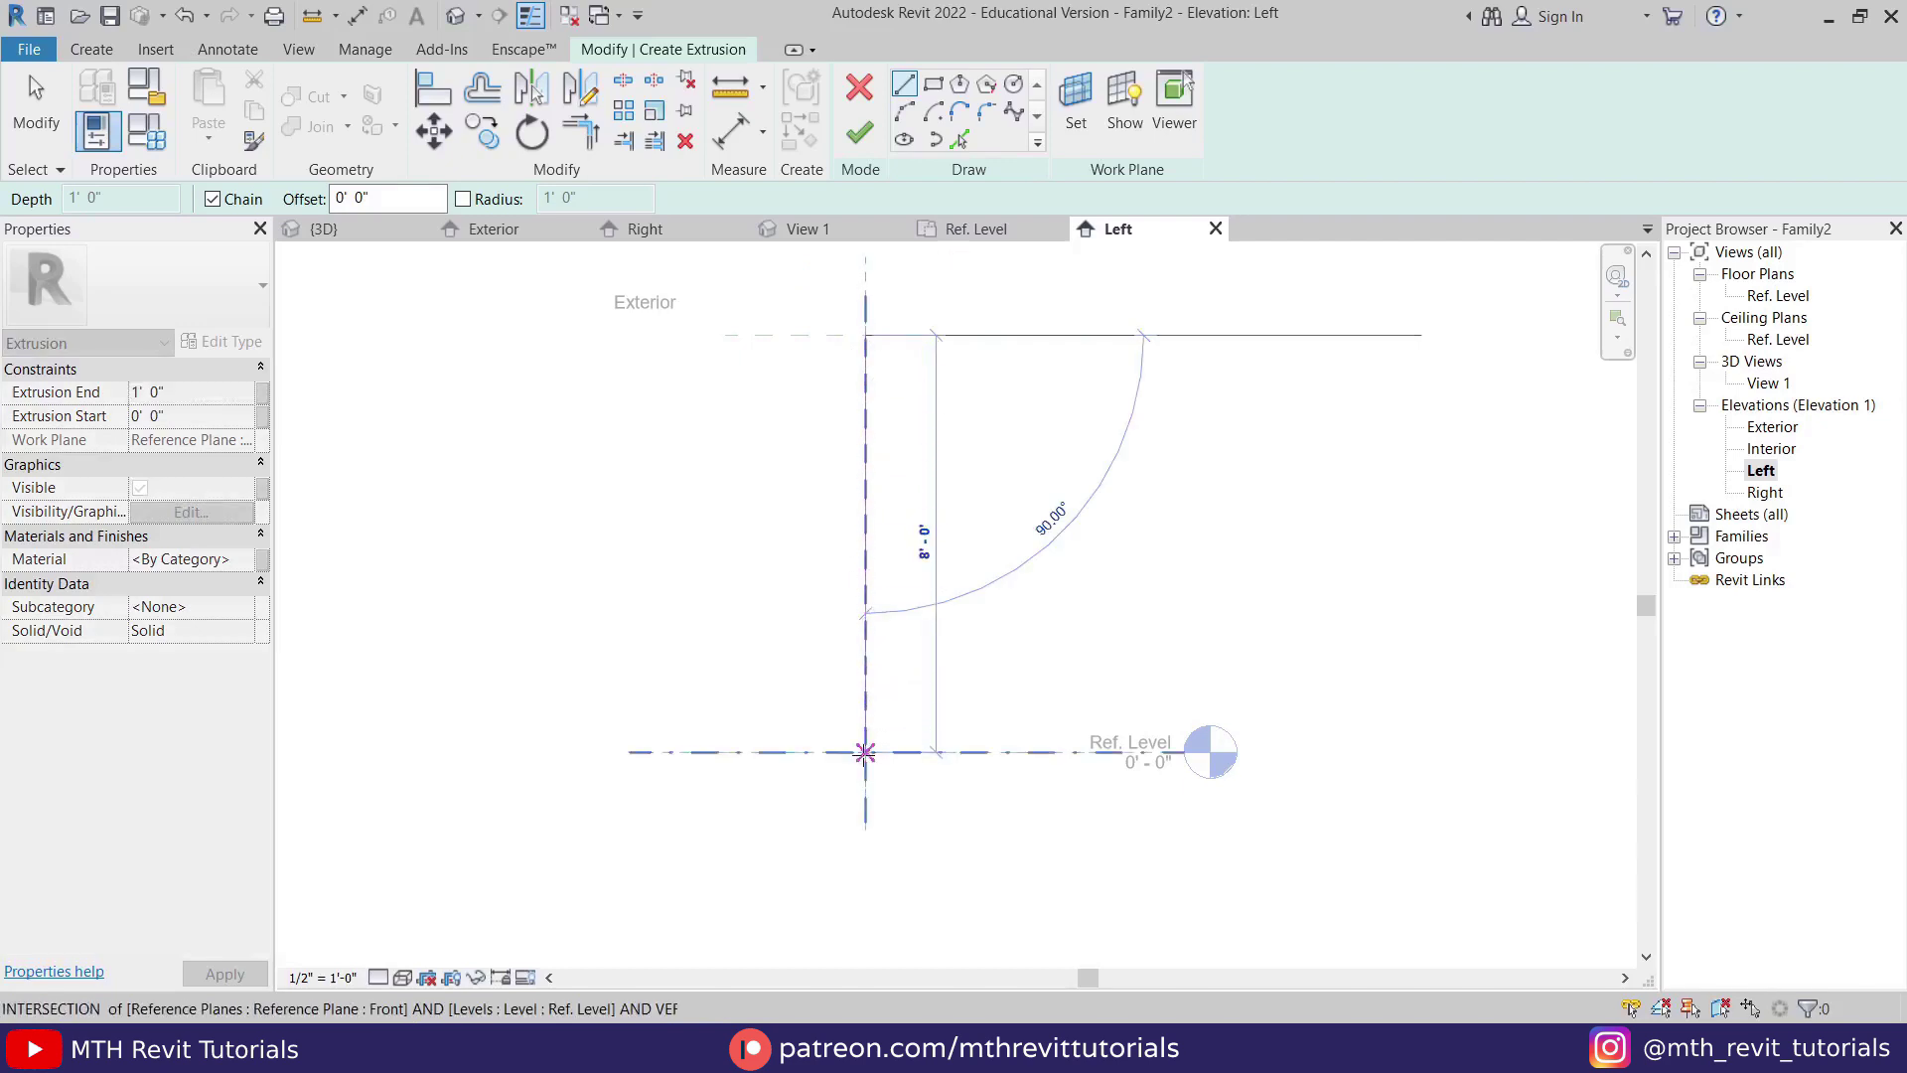
left_click(865, 751)
key("Escape")
scroll(839, 596, "up", 2)
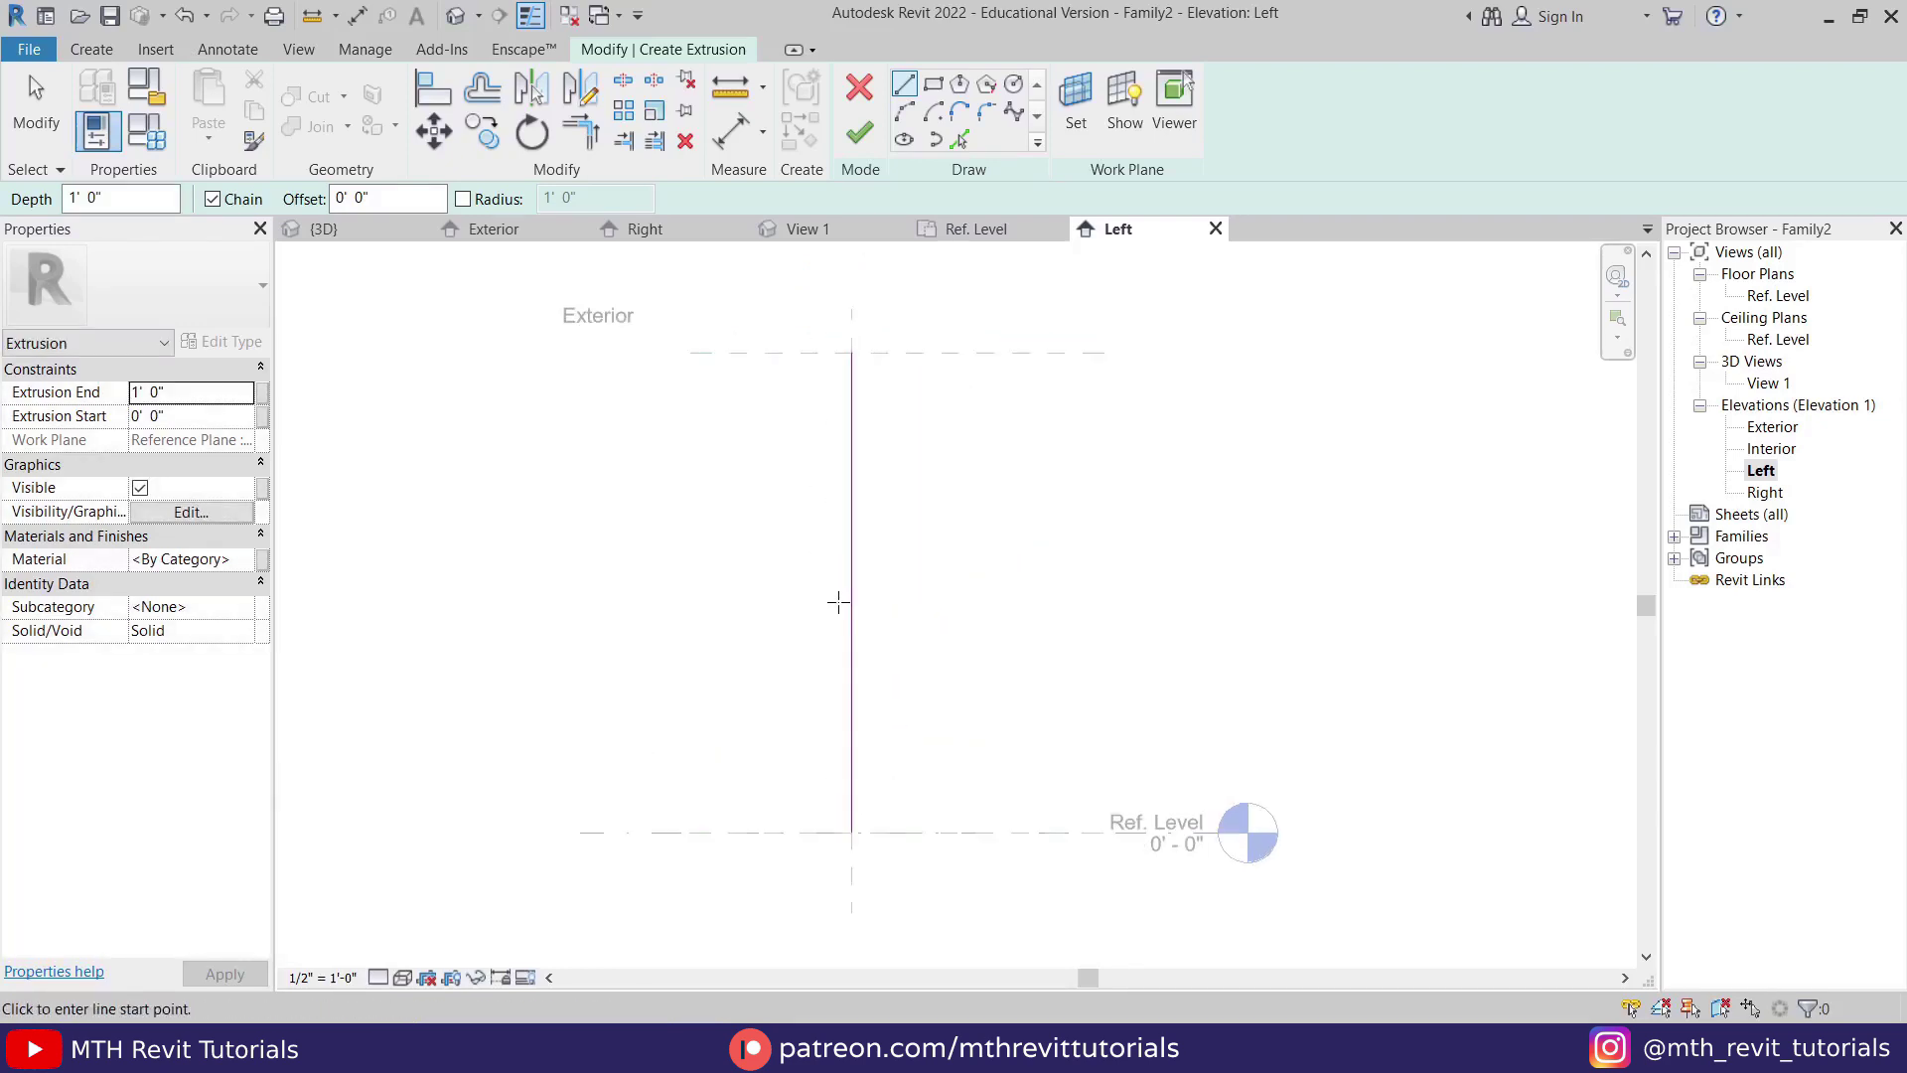
Draw a 1' horizontal guide line from the vertical line's midpoint and connect its outer end to both ends of the vertical line.
left_click(852, 593)
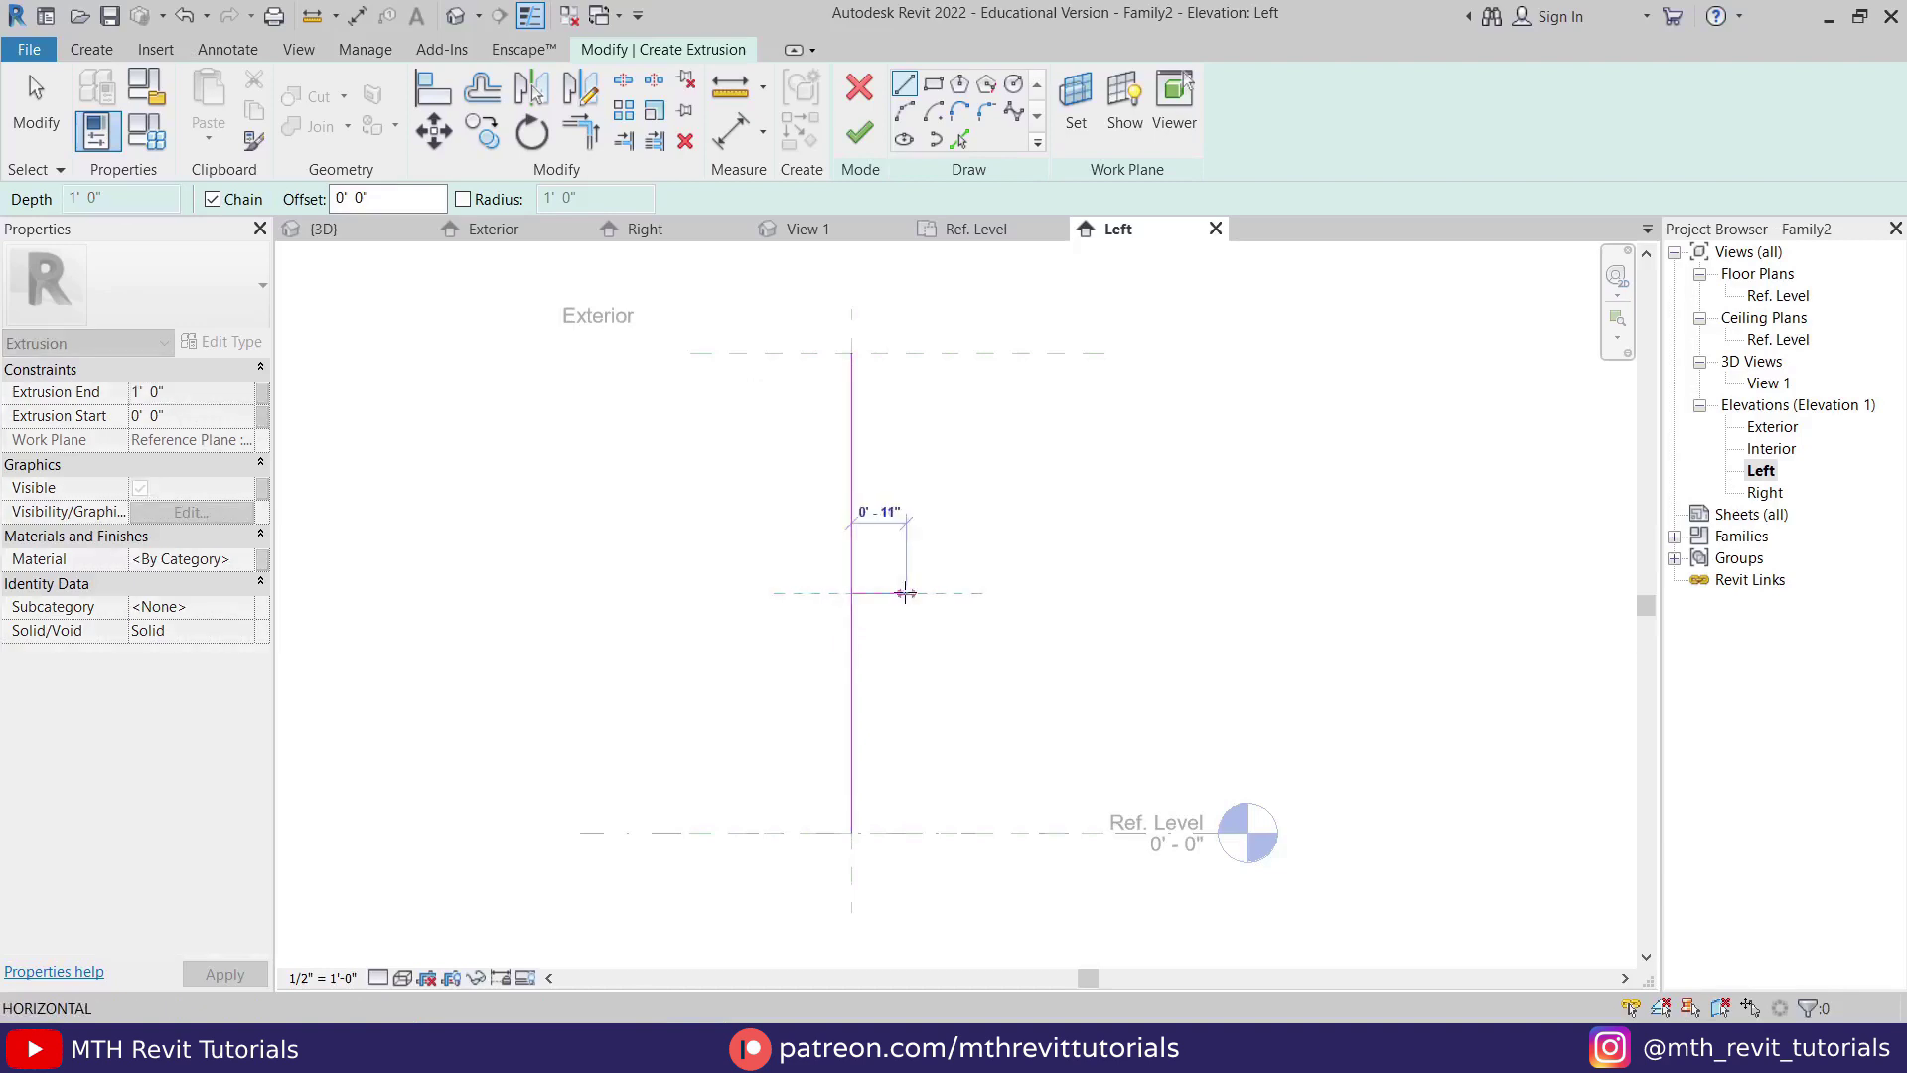
type("1")
key("Return")
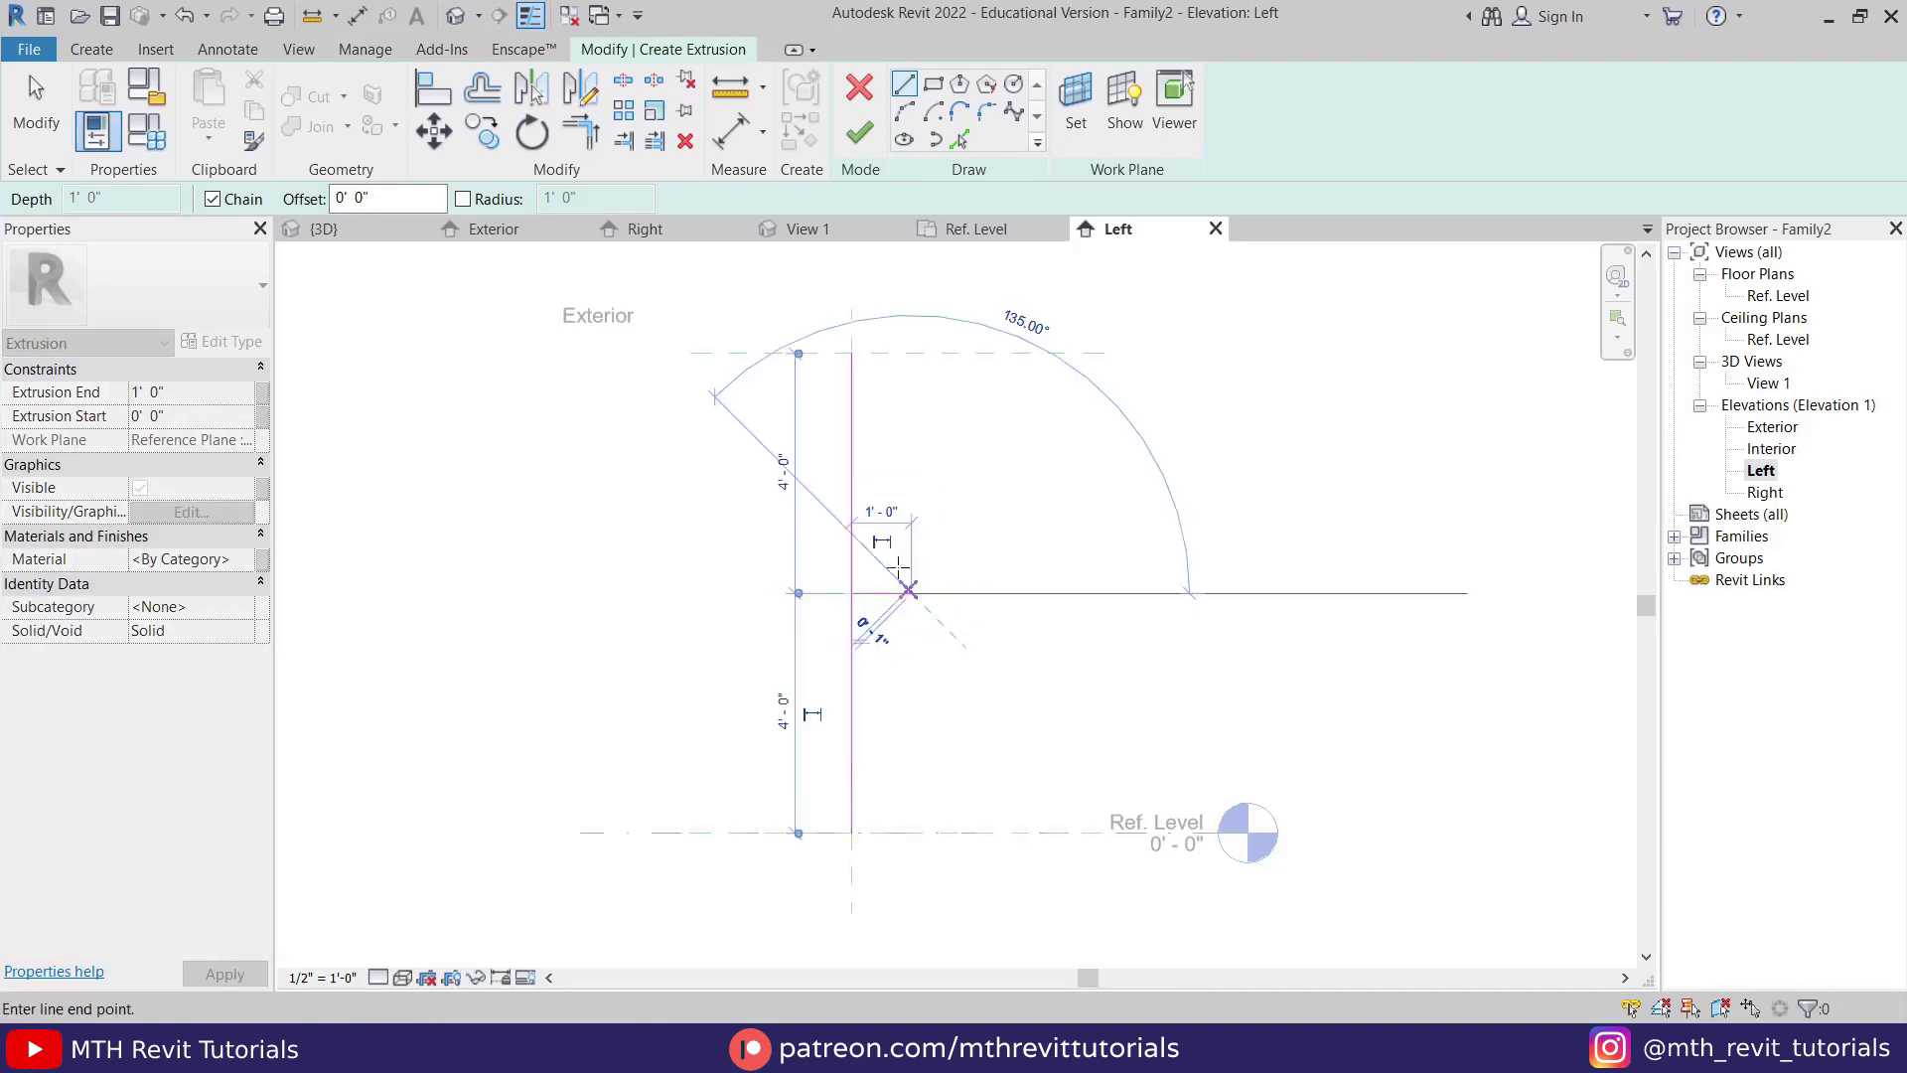
left_click(851, 353)
left_click(911, 593)
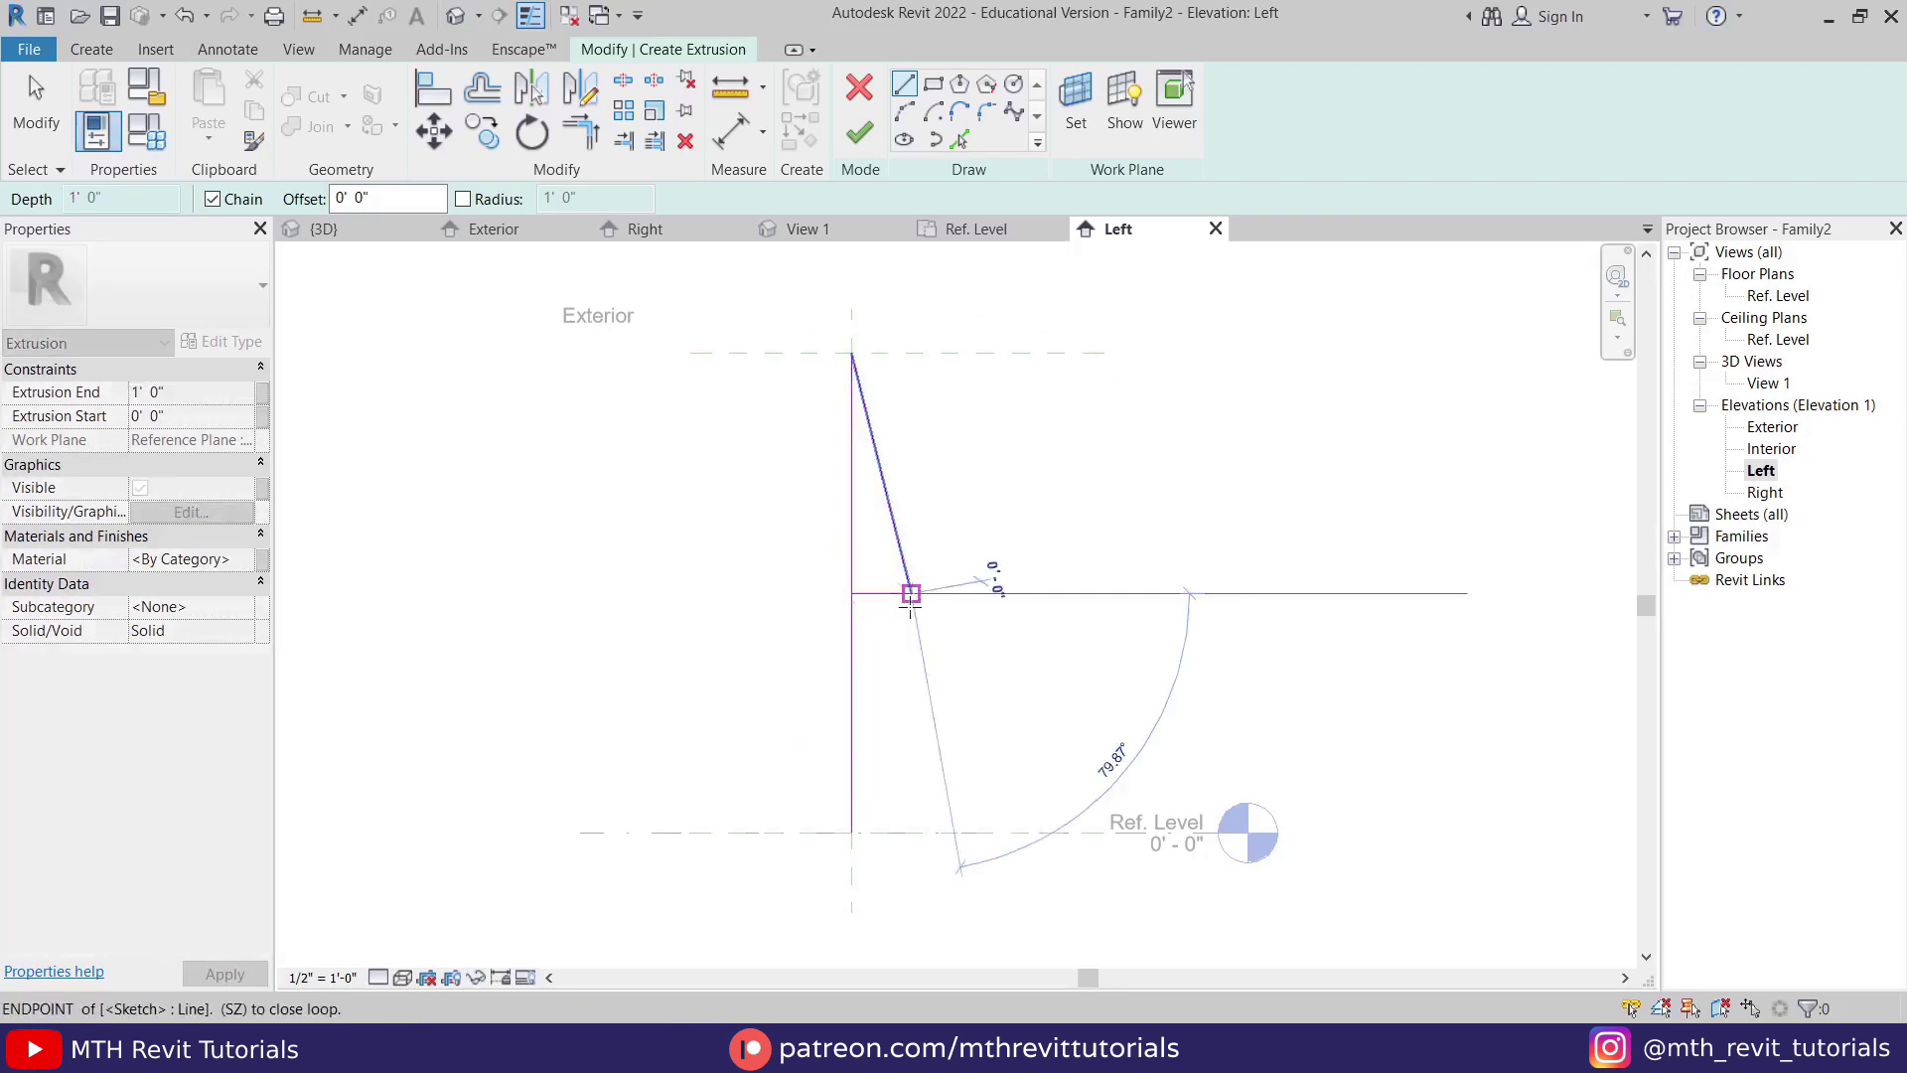
left_click(851, 830)
key("Escape")
Delete the horizontal guide line from the triangular sketch and finish the extrusion.
left_click(883, 594)
key("Delete")
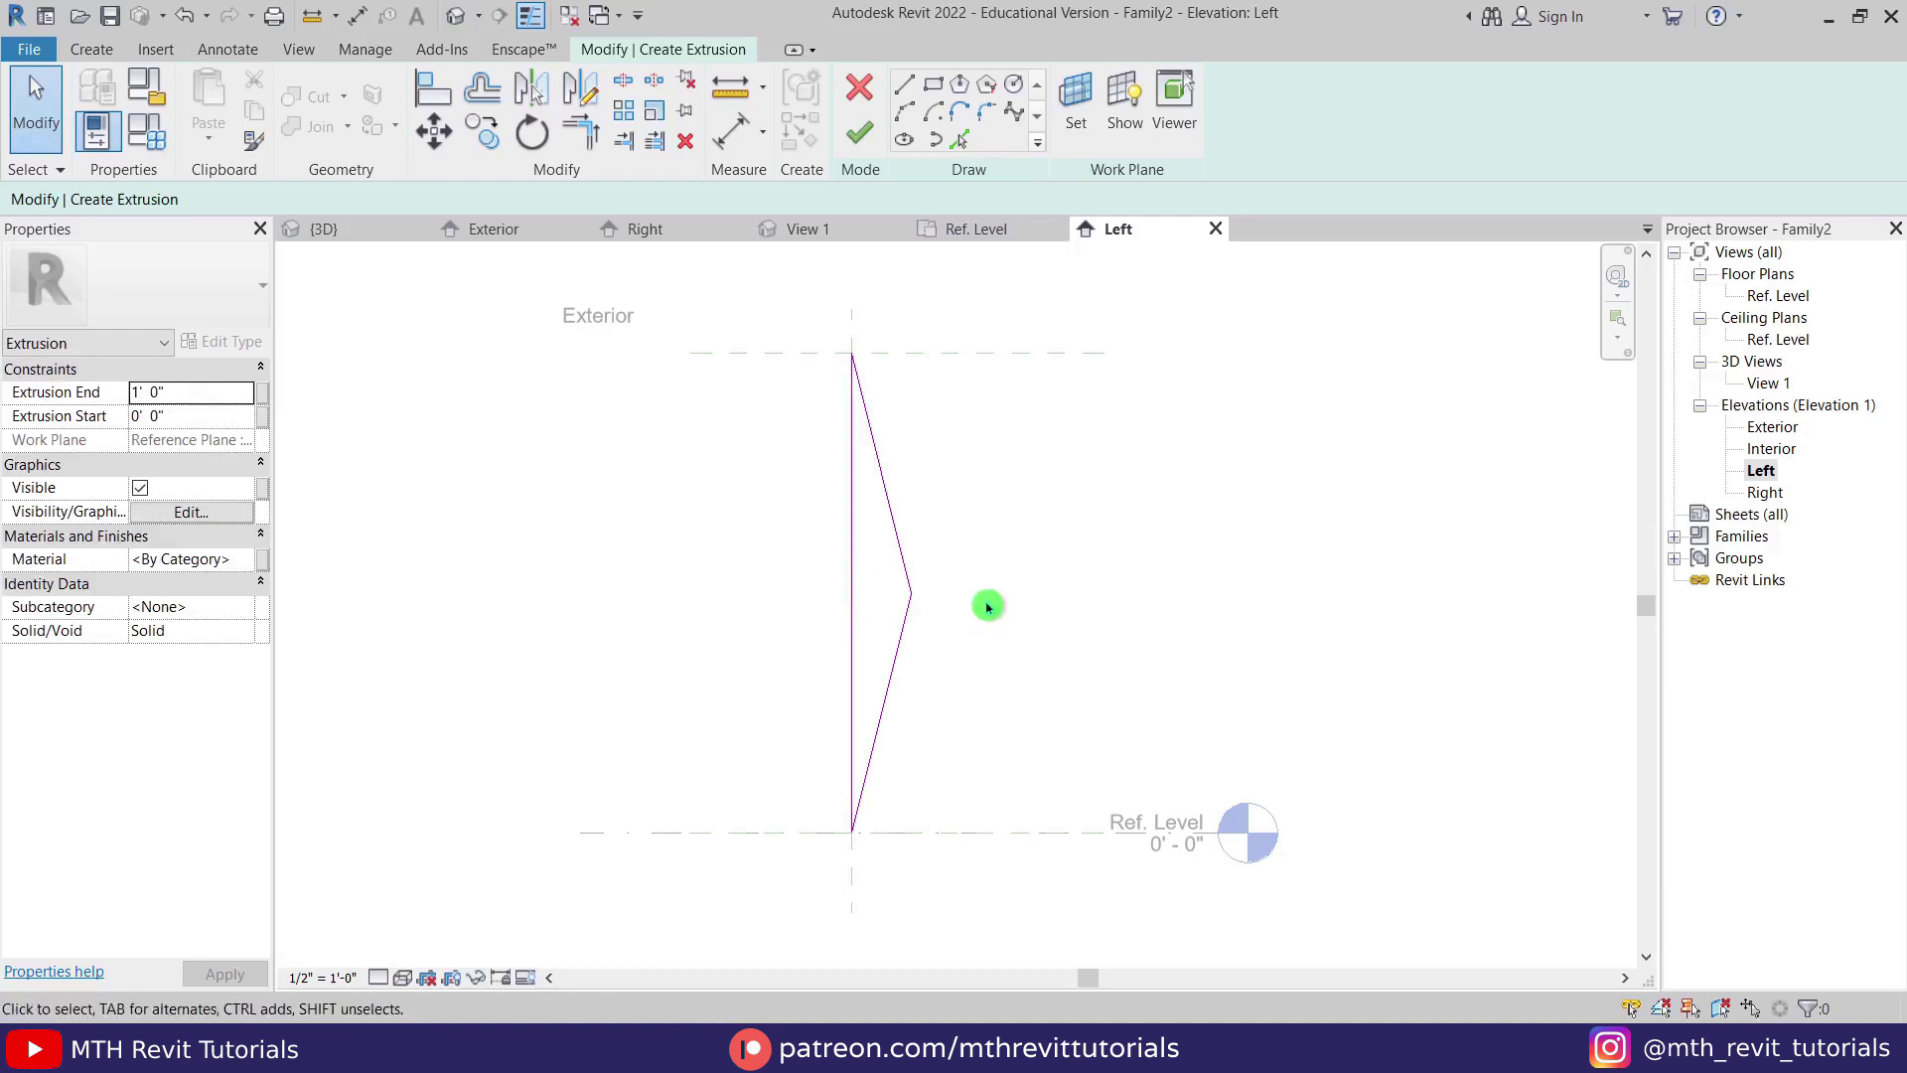
left_click(859, 132)
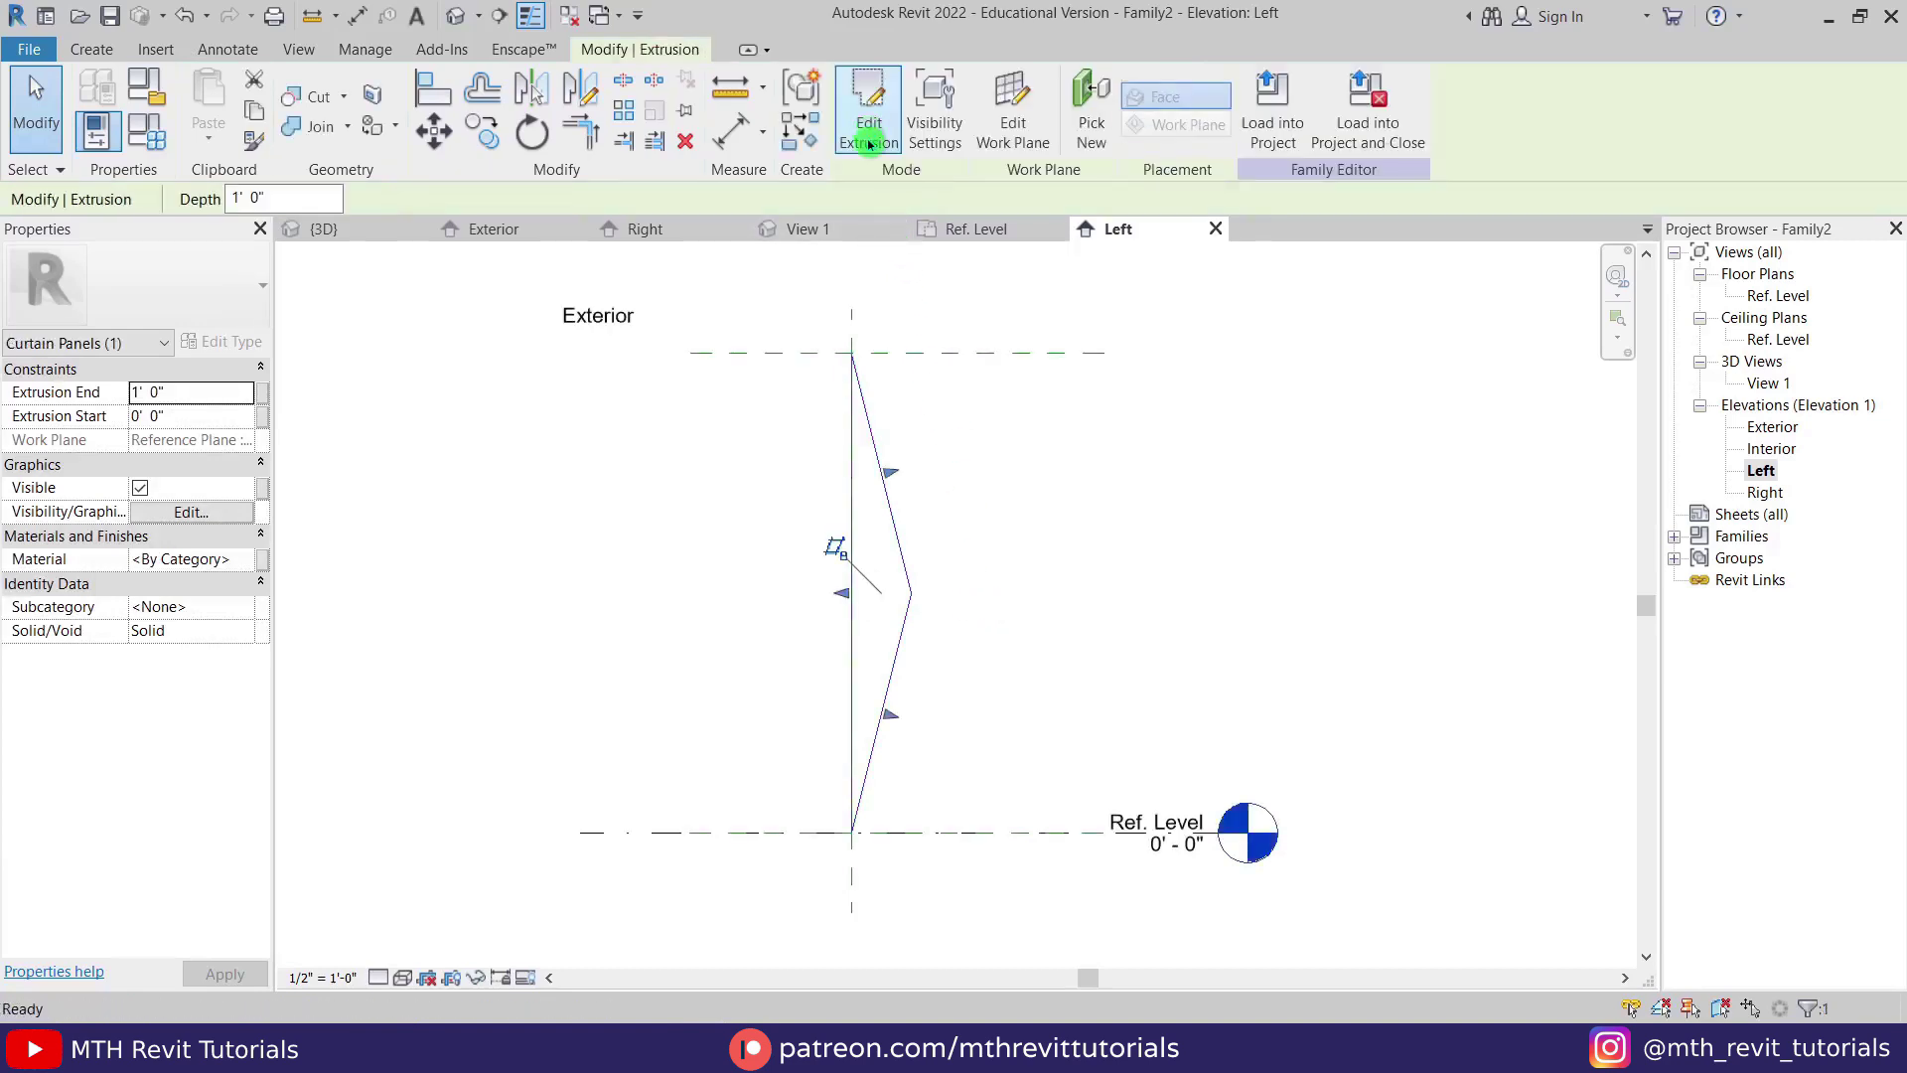
In the Exterior elevation, set the distance between the Center and Left reference planes to 1'-0".
double_click(1773, 429)
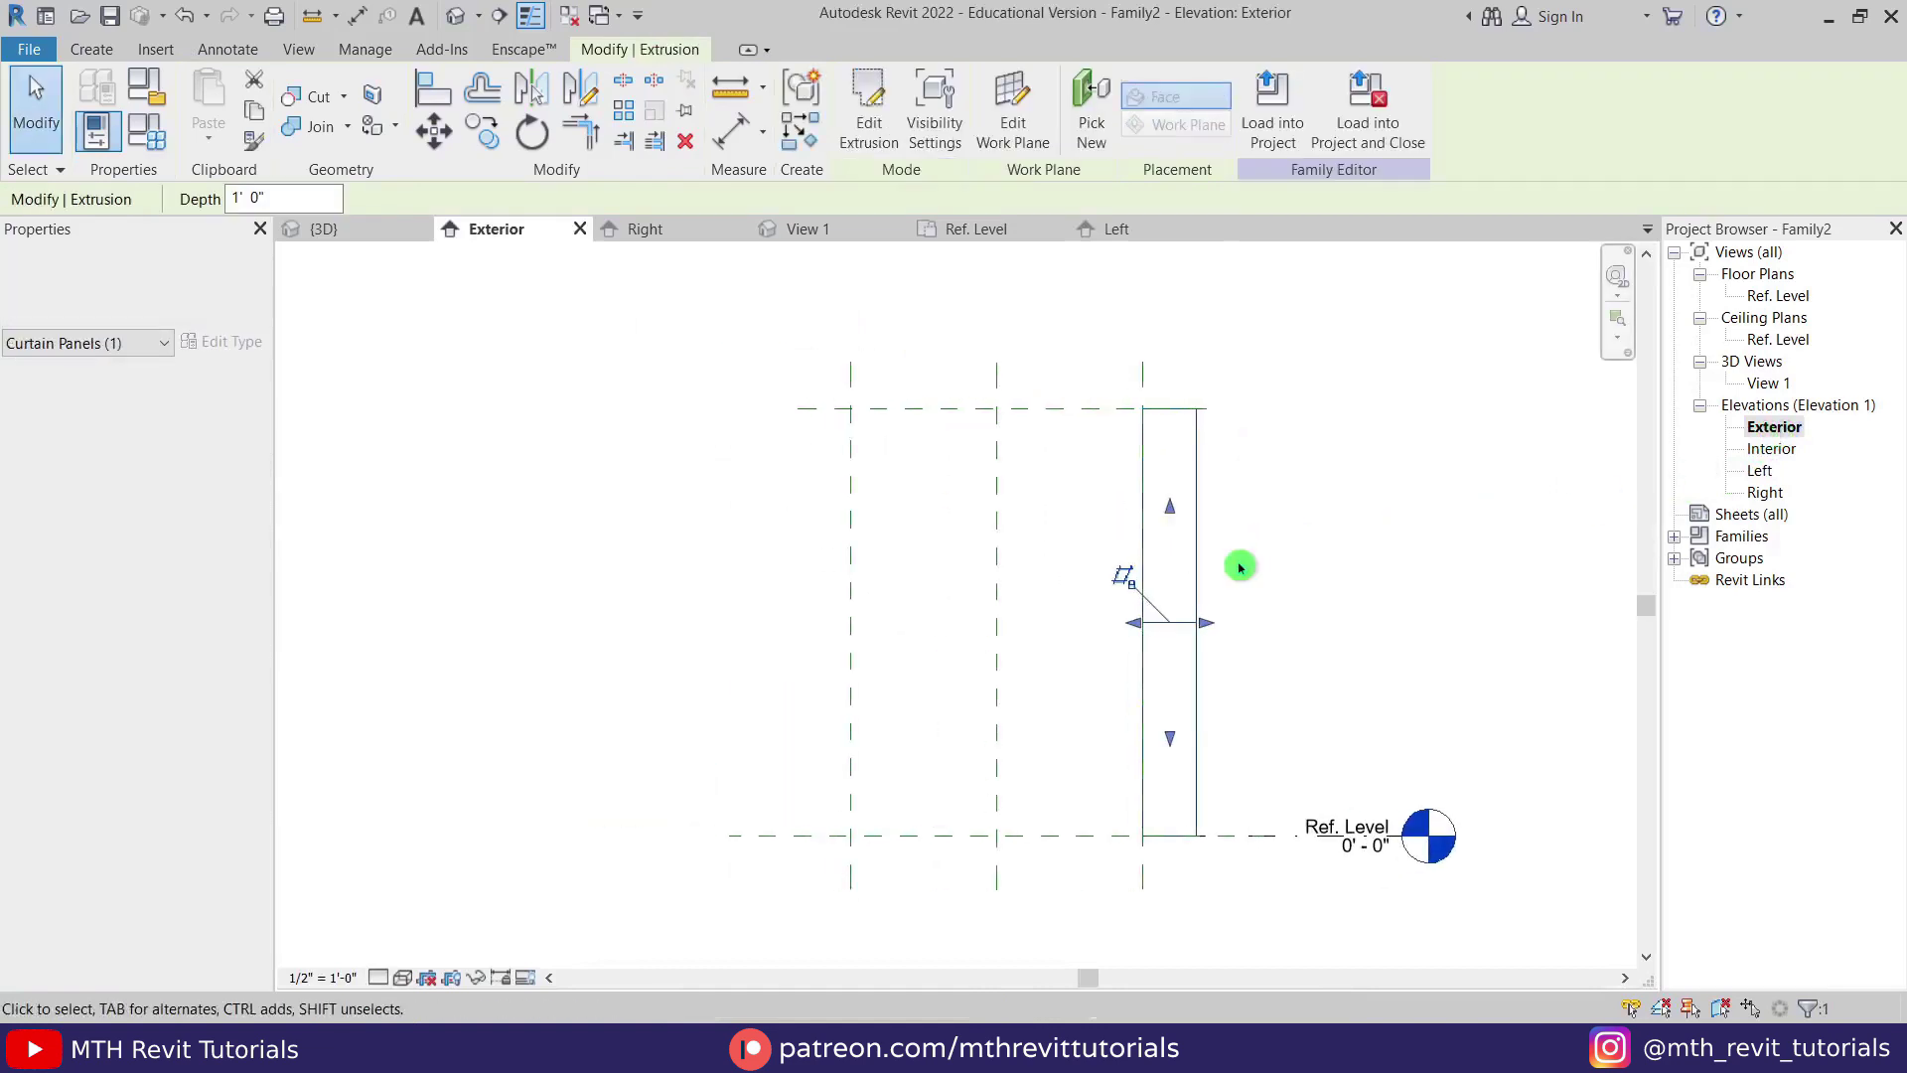
left_click(1093, 600)
scroll(1119, 447, "up", 2)
left_click(1136, 333)
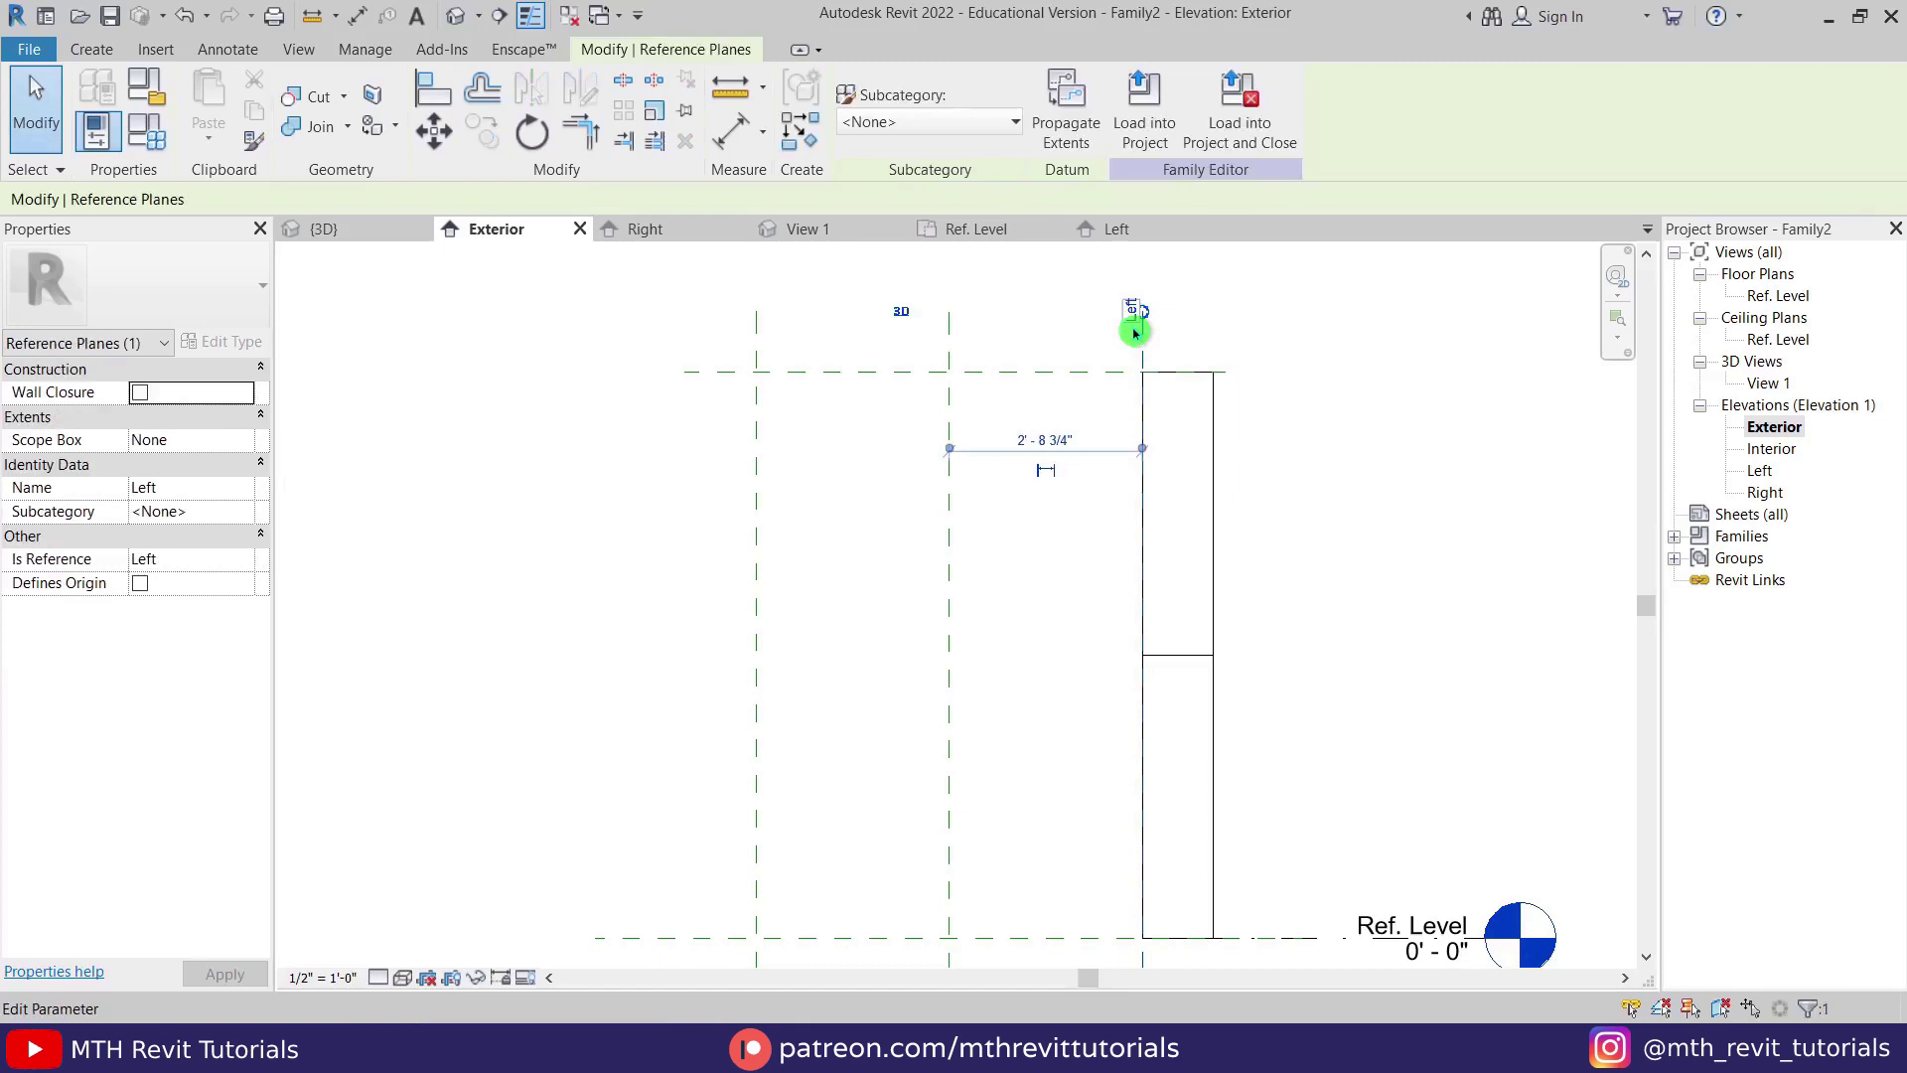
left_click(1033, 443)
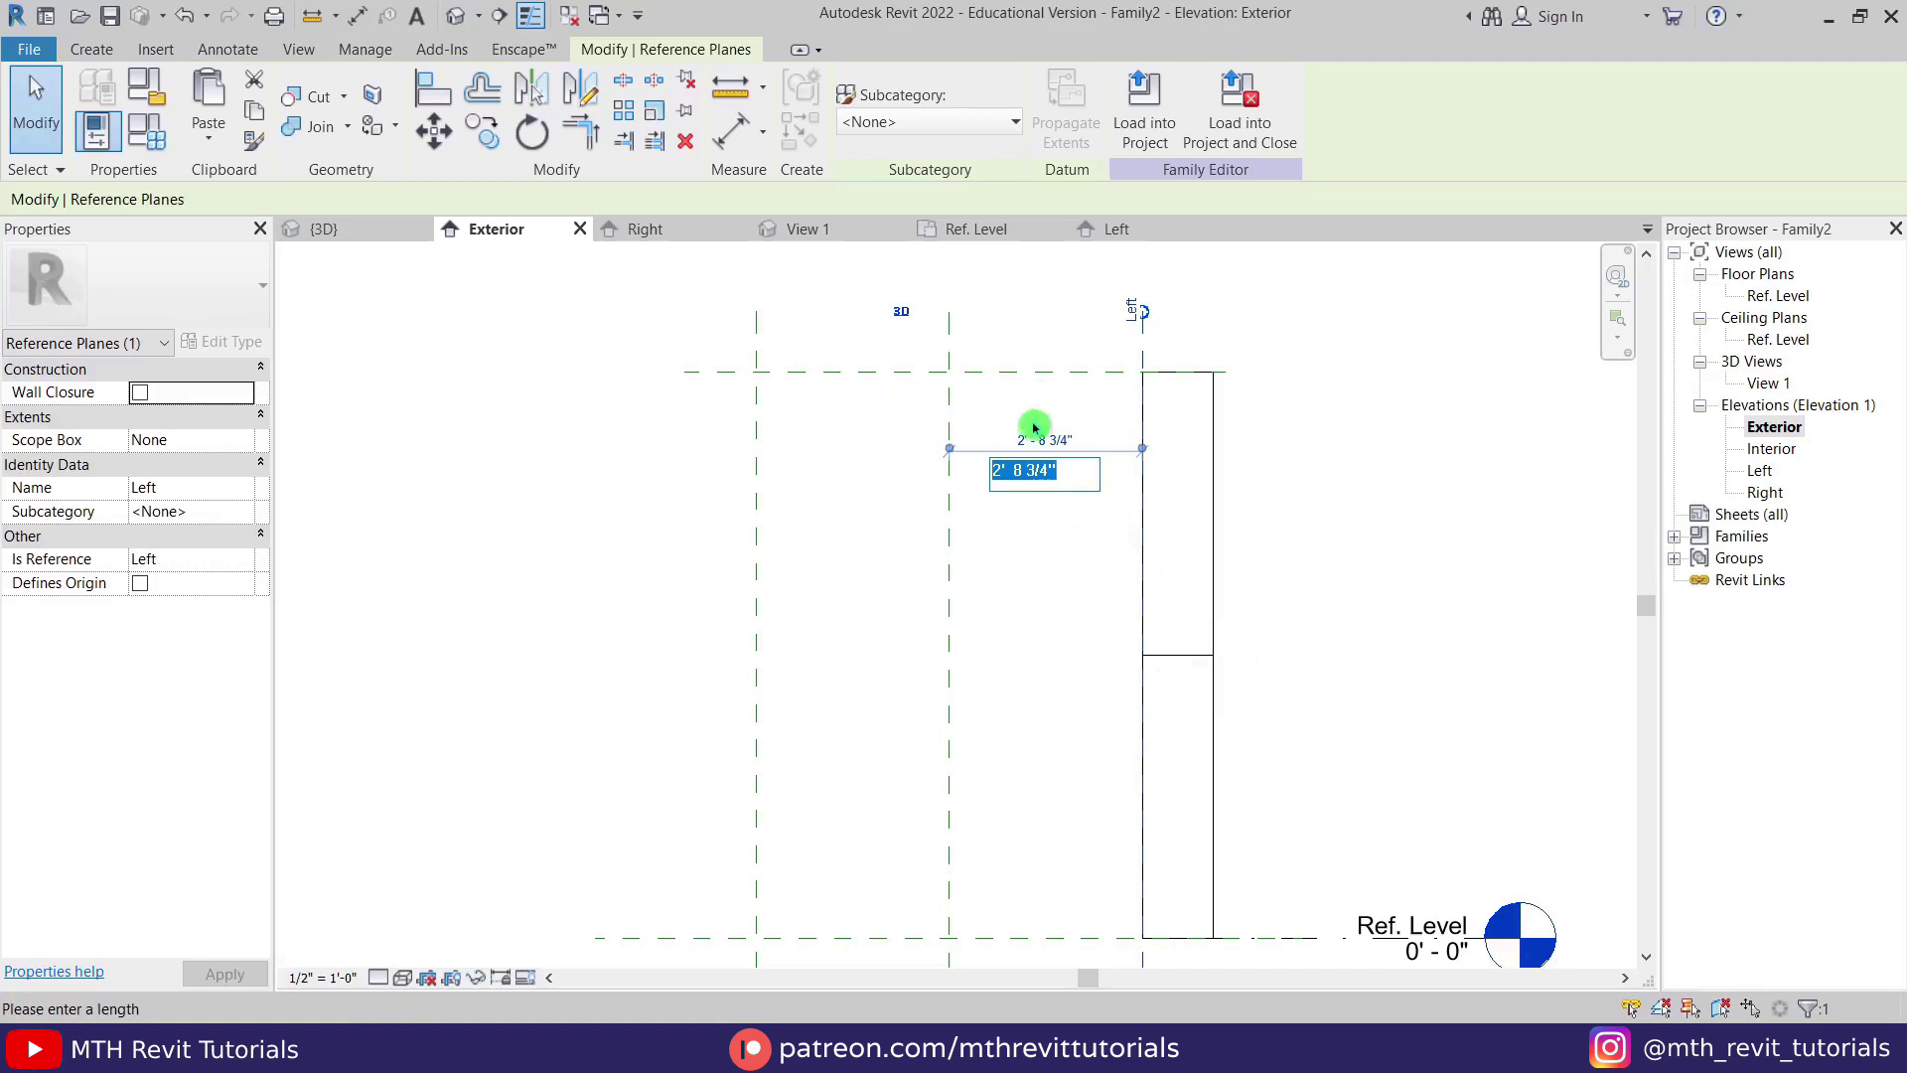
key("Return")
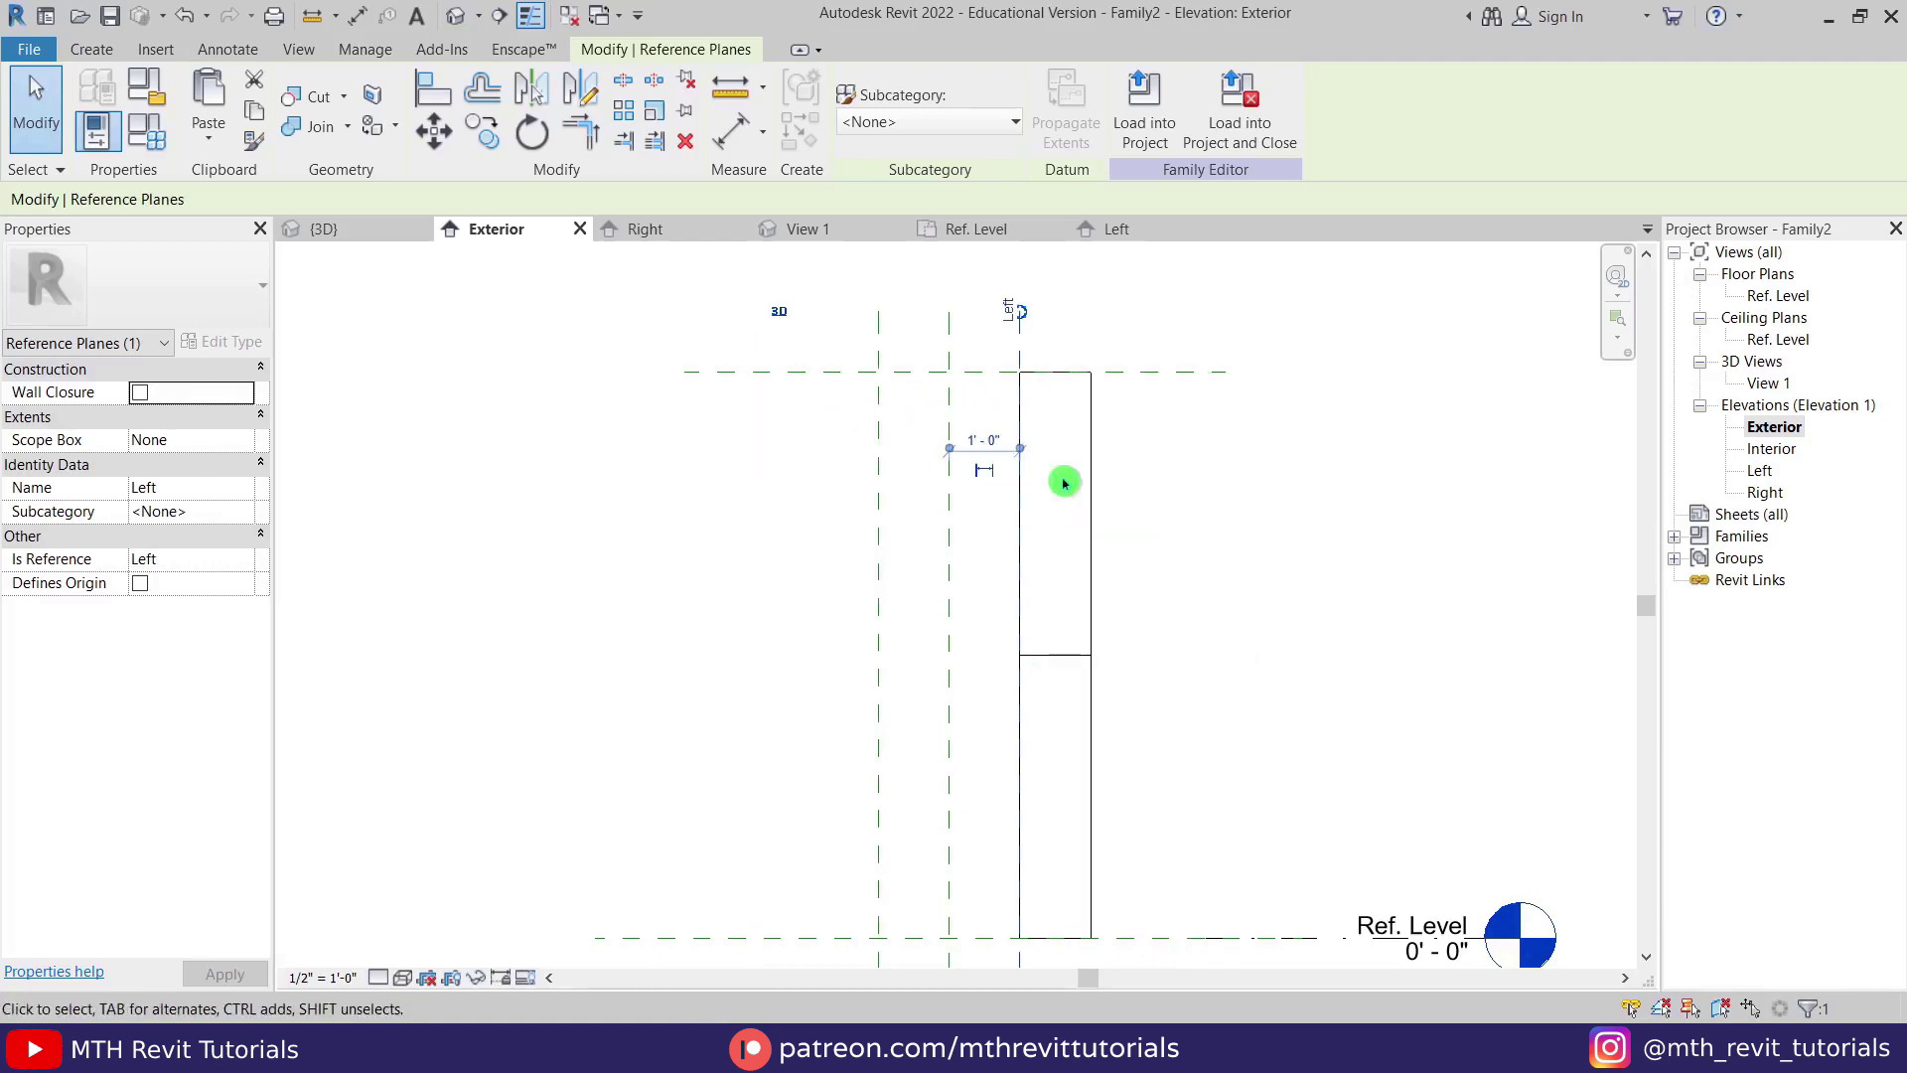
Check the distance between the two outer vertical reference planes with an aligned dimension, without placing it.
key("d")
key("i")
left_click(878, 349)
left_click(1019, 348)
scroll(1023, 342, "up", 1)
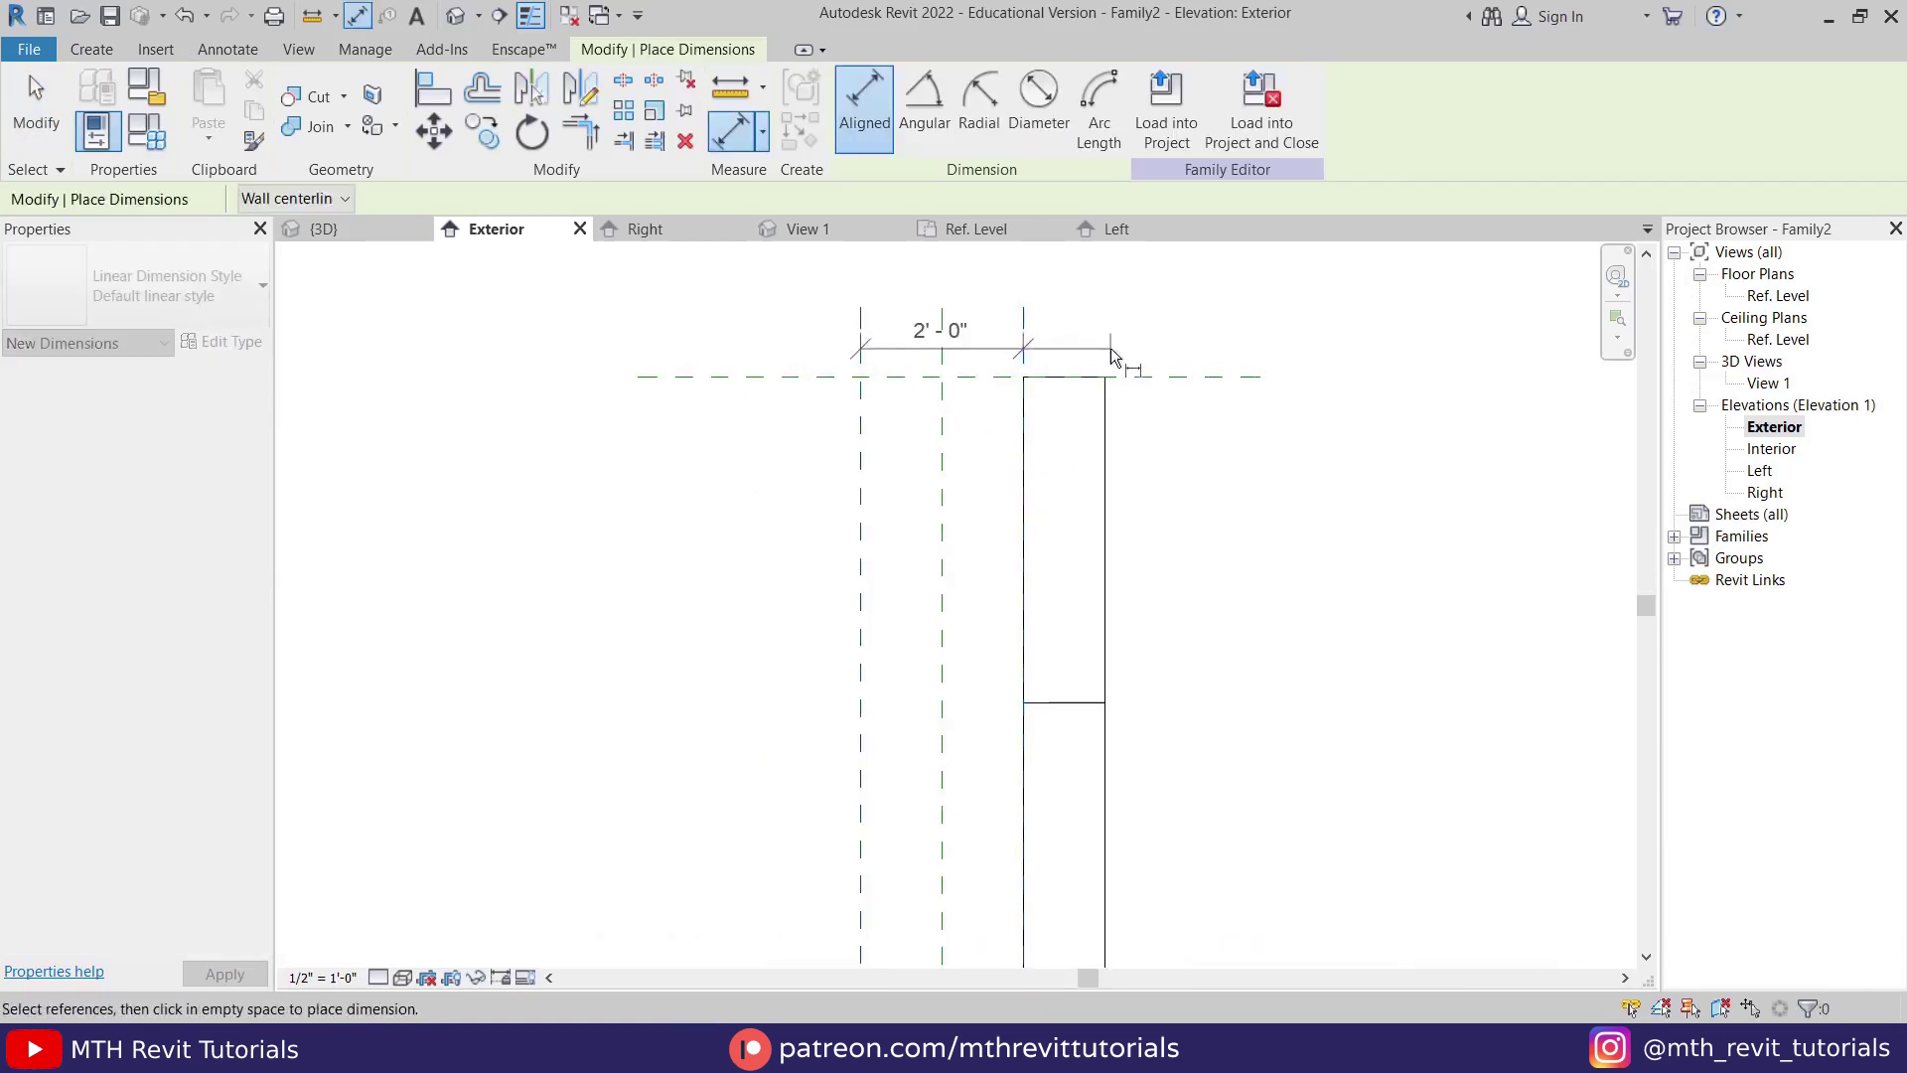
scroll(1113, 356, "down", 1)
key("Escape")
key("Escape")
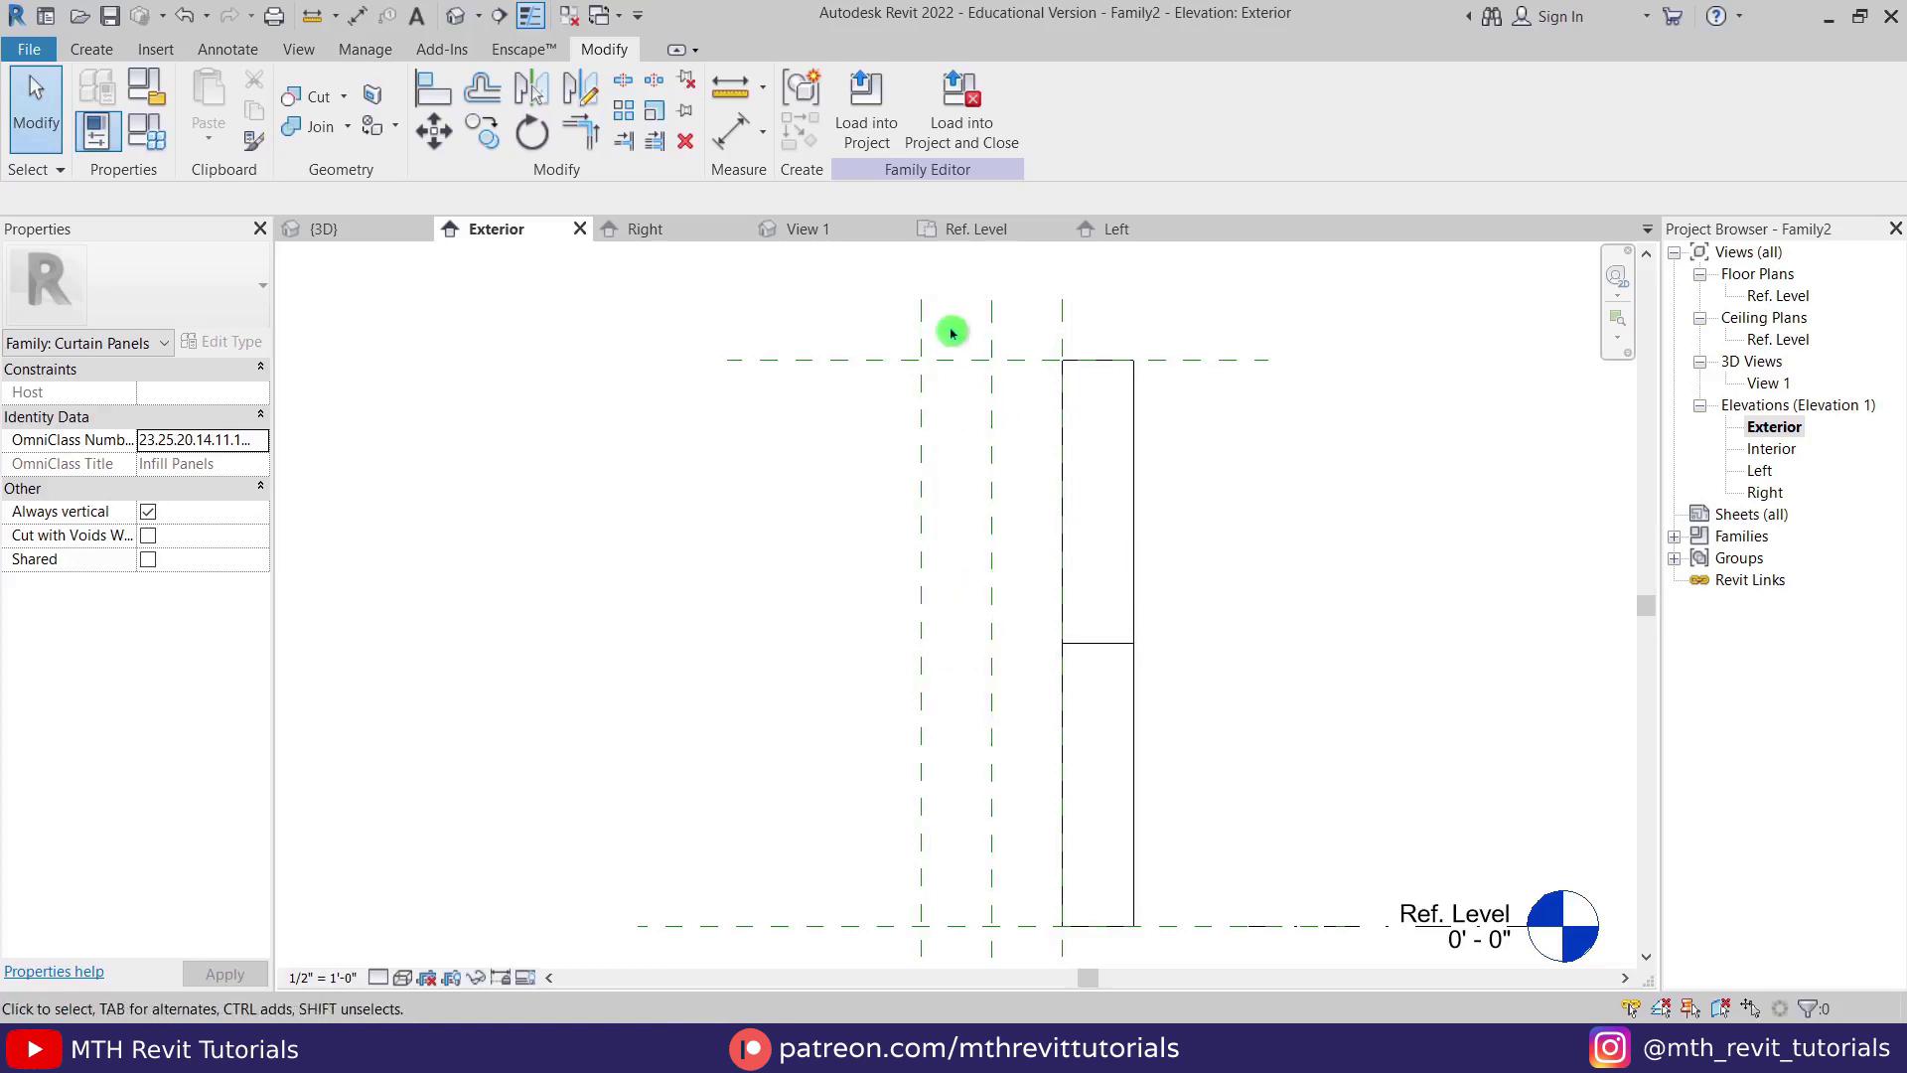
middle_click_drag(1021, 343, 907, 421)
scroll(860, 456, "up", 2)
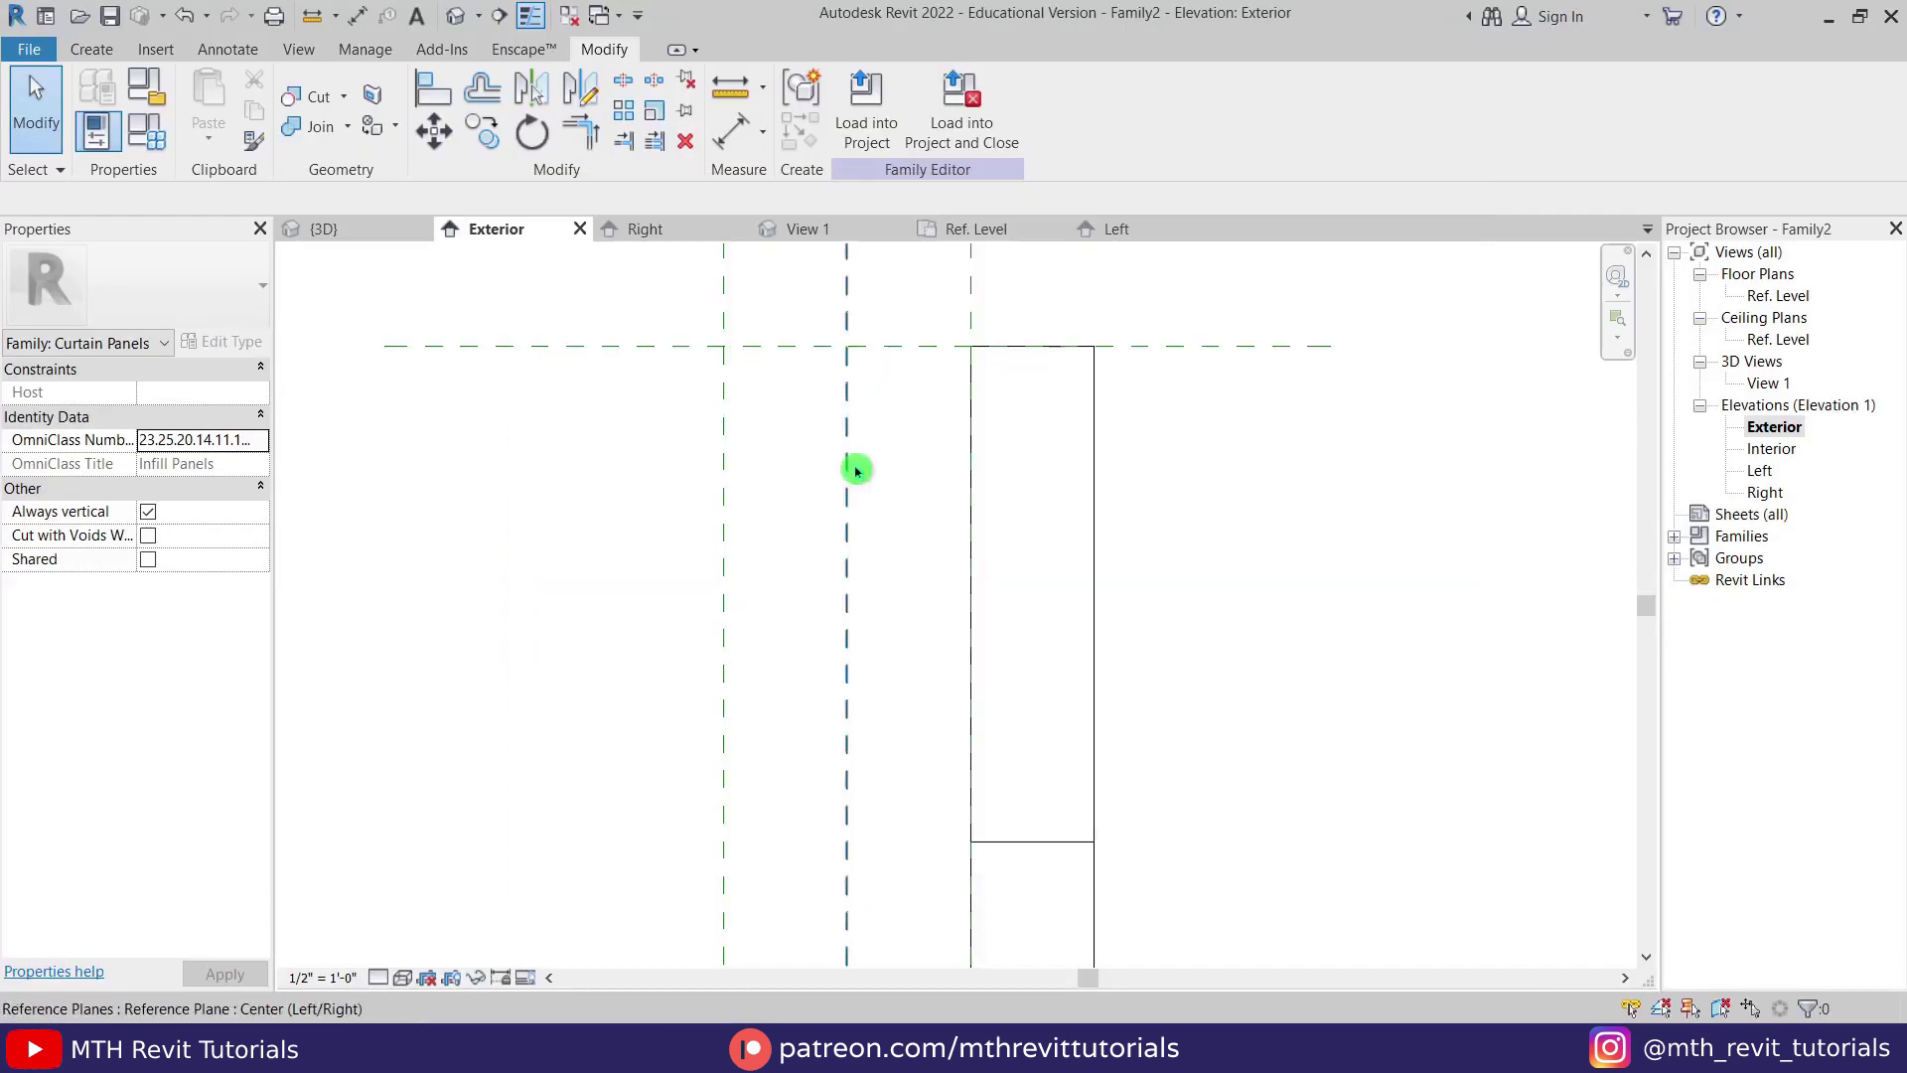
scroll(890, 409, "down", 1)
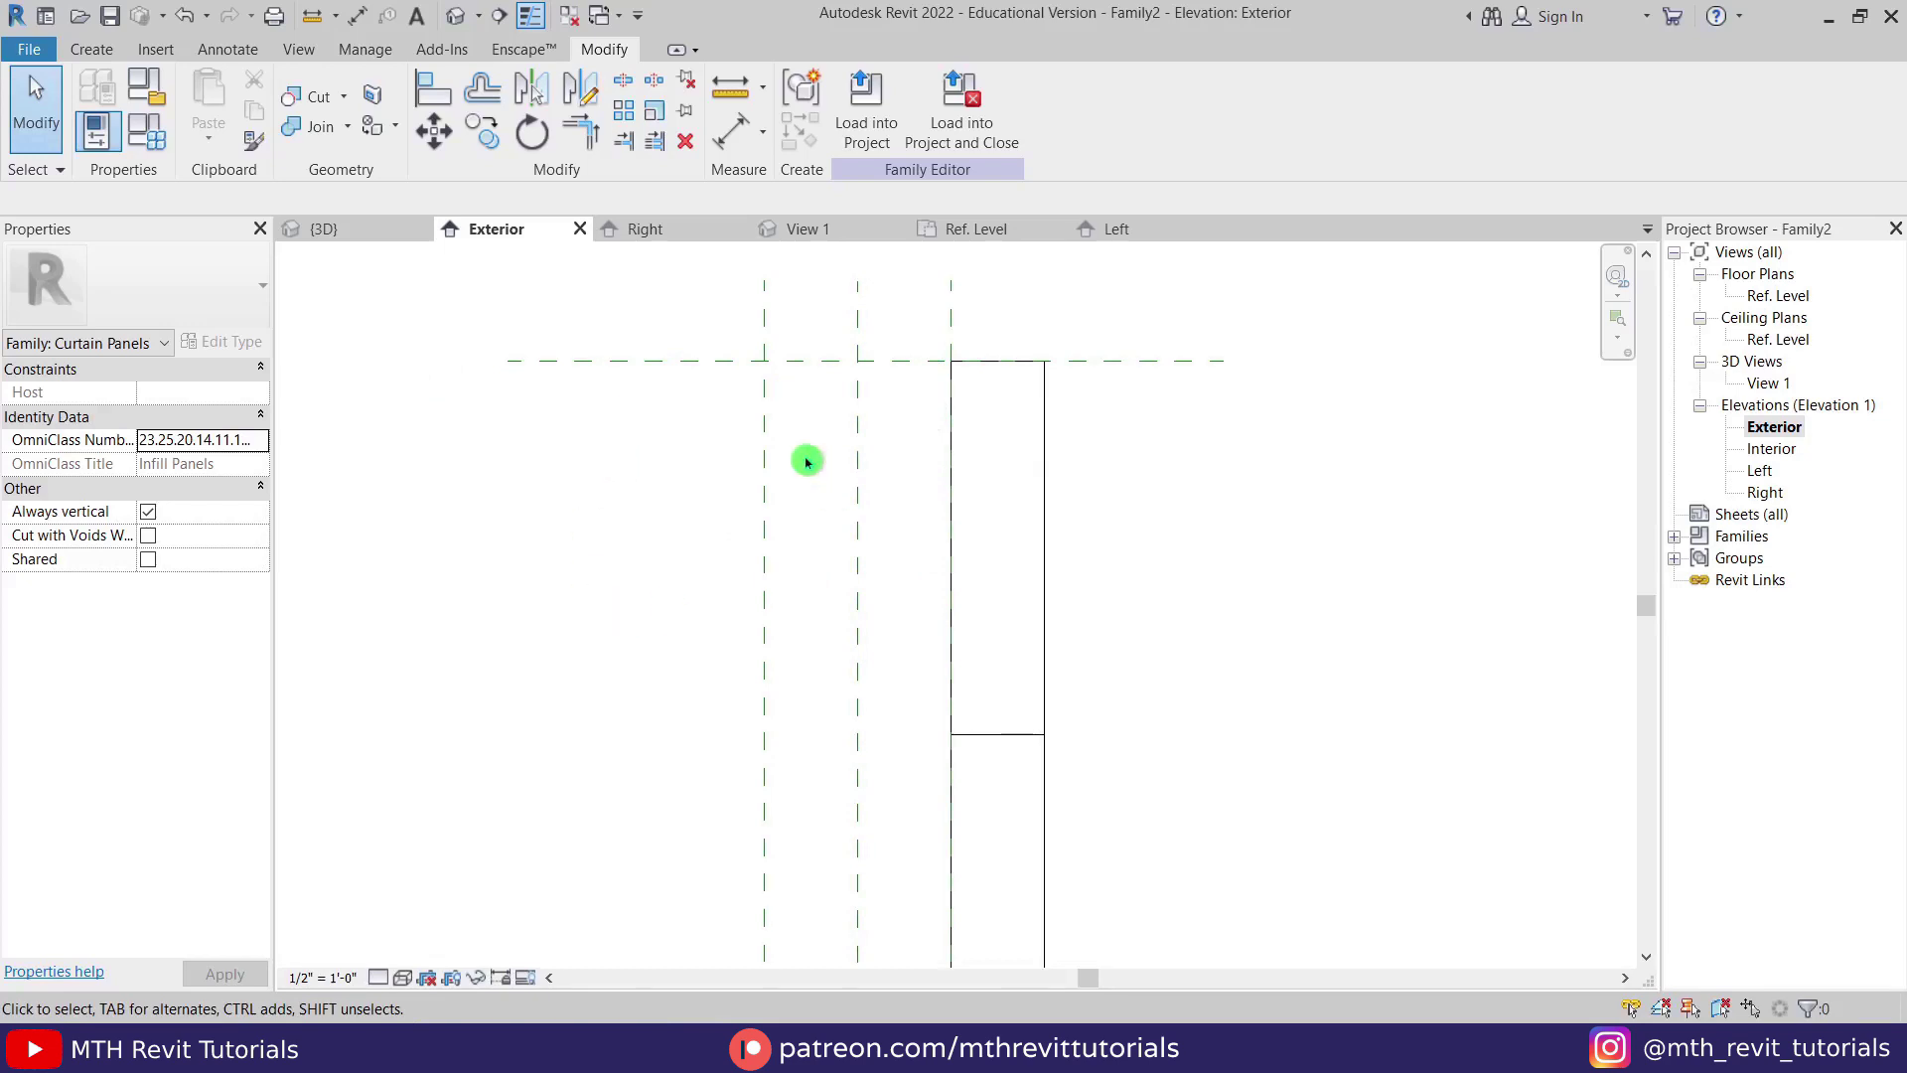
scroll(850, 395, "down", 1)
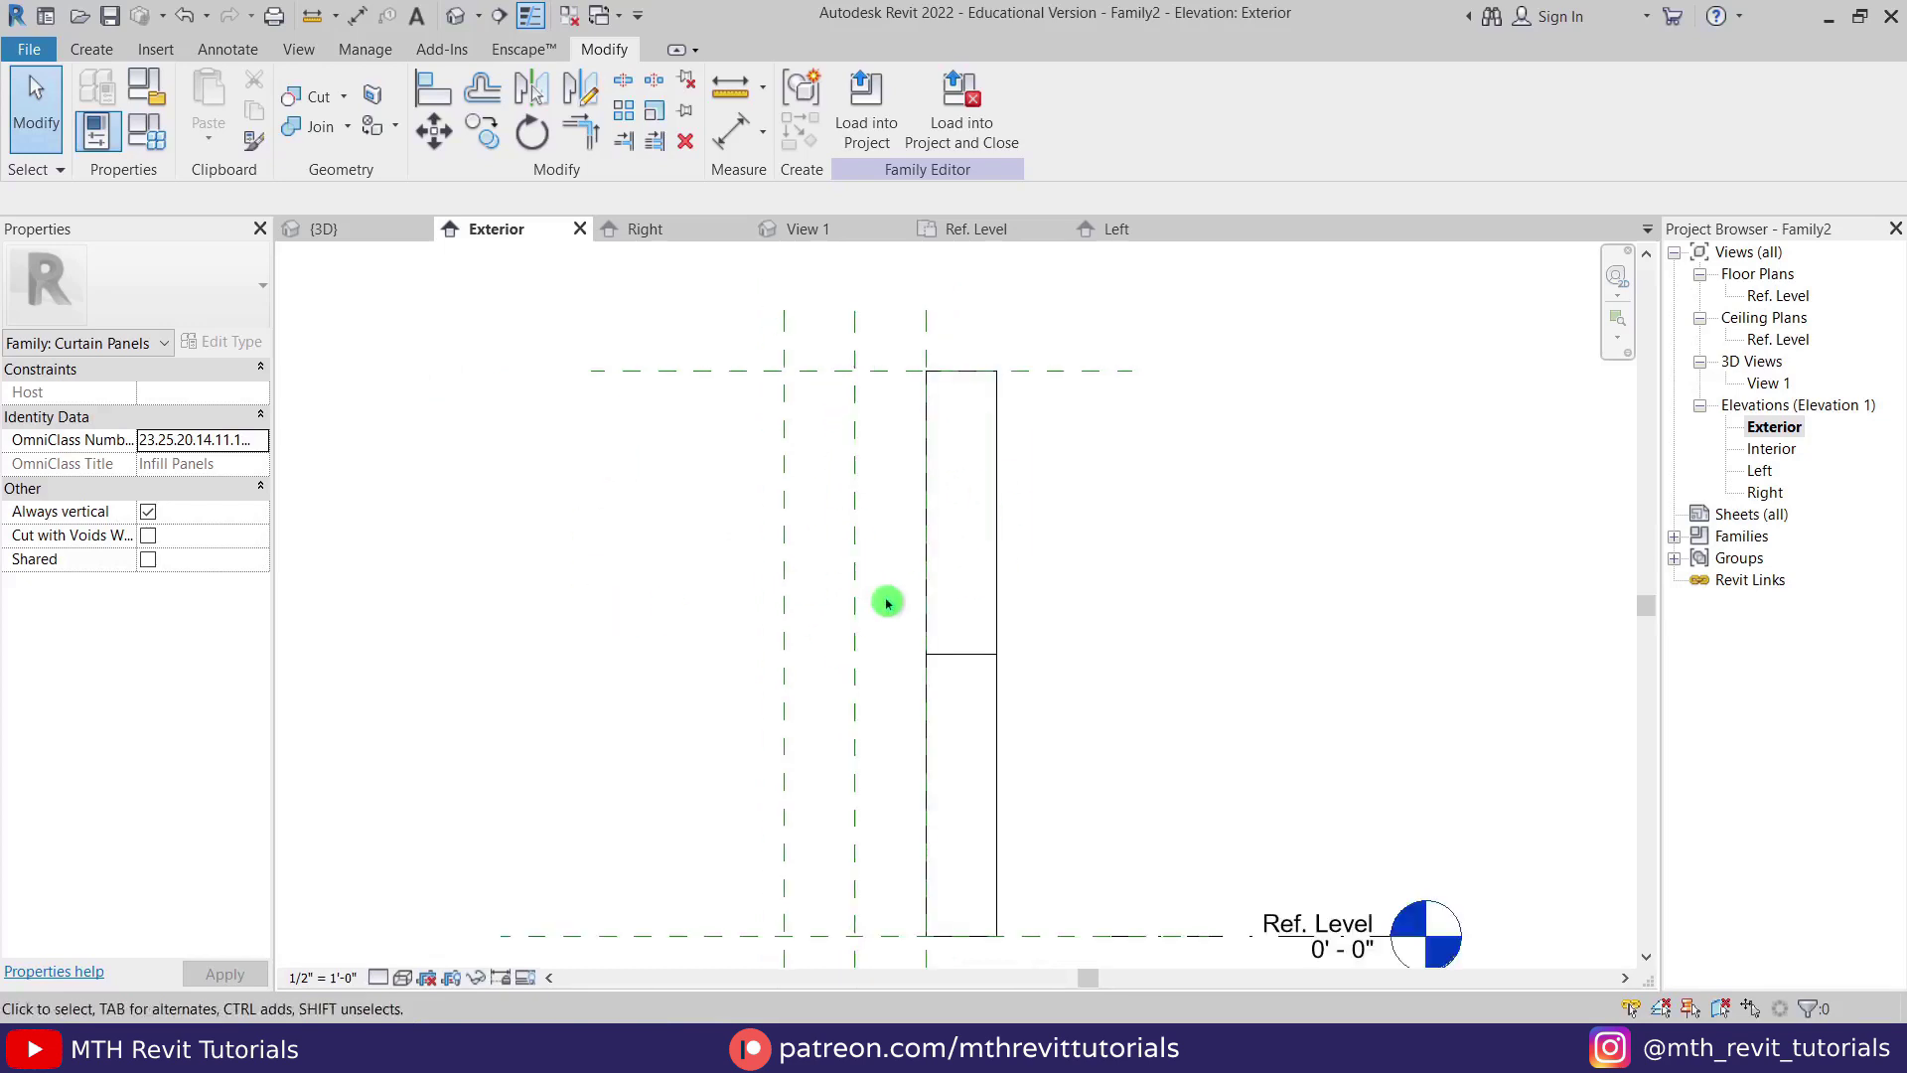
middle_click_drag(887, 603, 953, 498)
scroll(1012, 479, "up", 1)
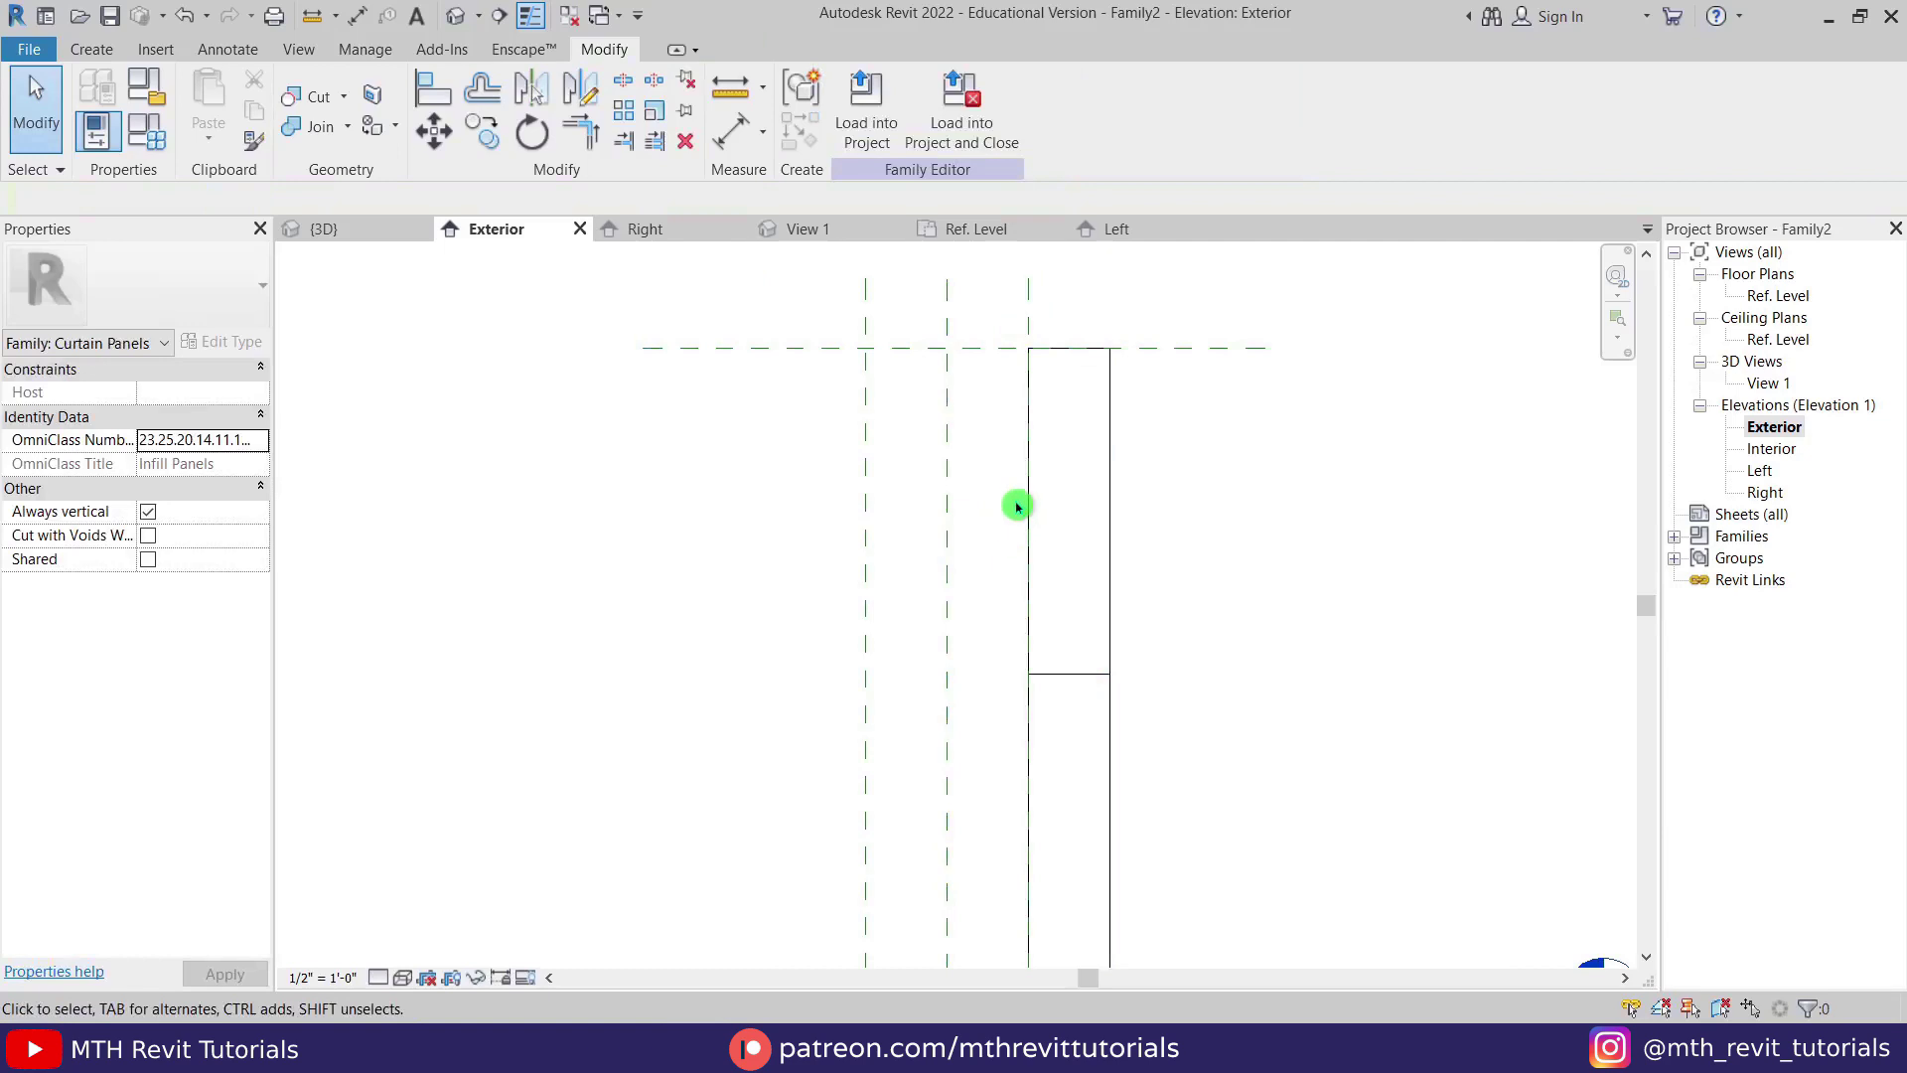
Draw a vertical reference plane 3" inside the Left reference plane, extending past the panel's full height in the Exterior elevation.
left_click(1027, 311)
key("r")
key("p")
scroll(1023, 280, "up", 2)
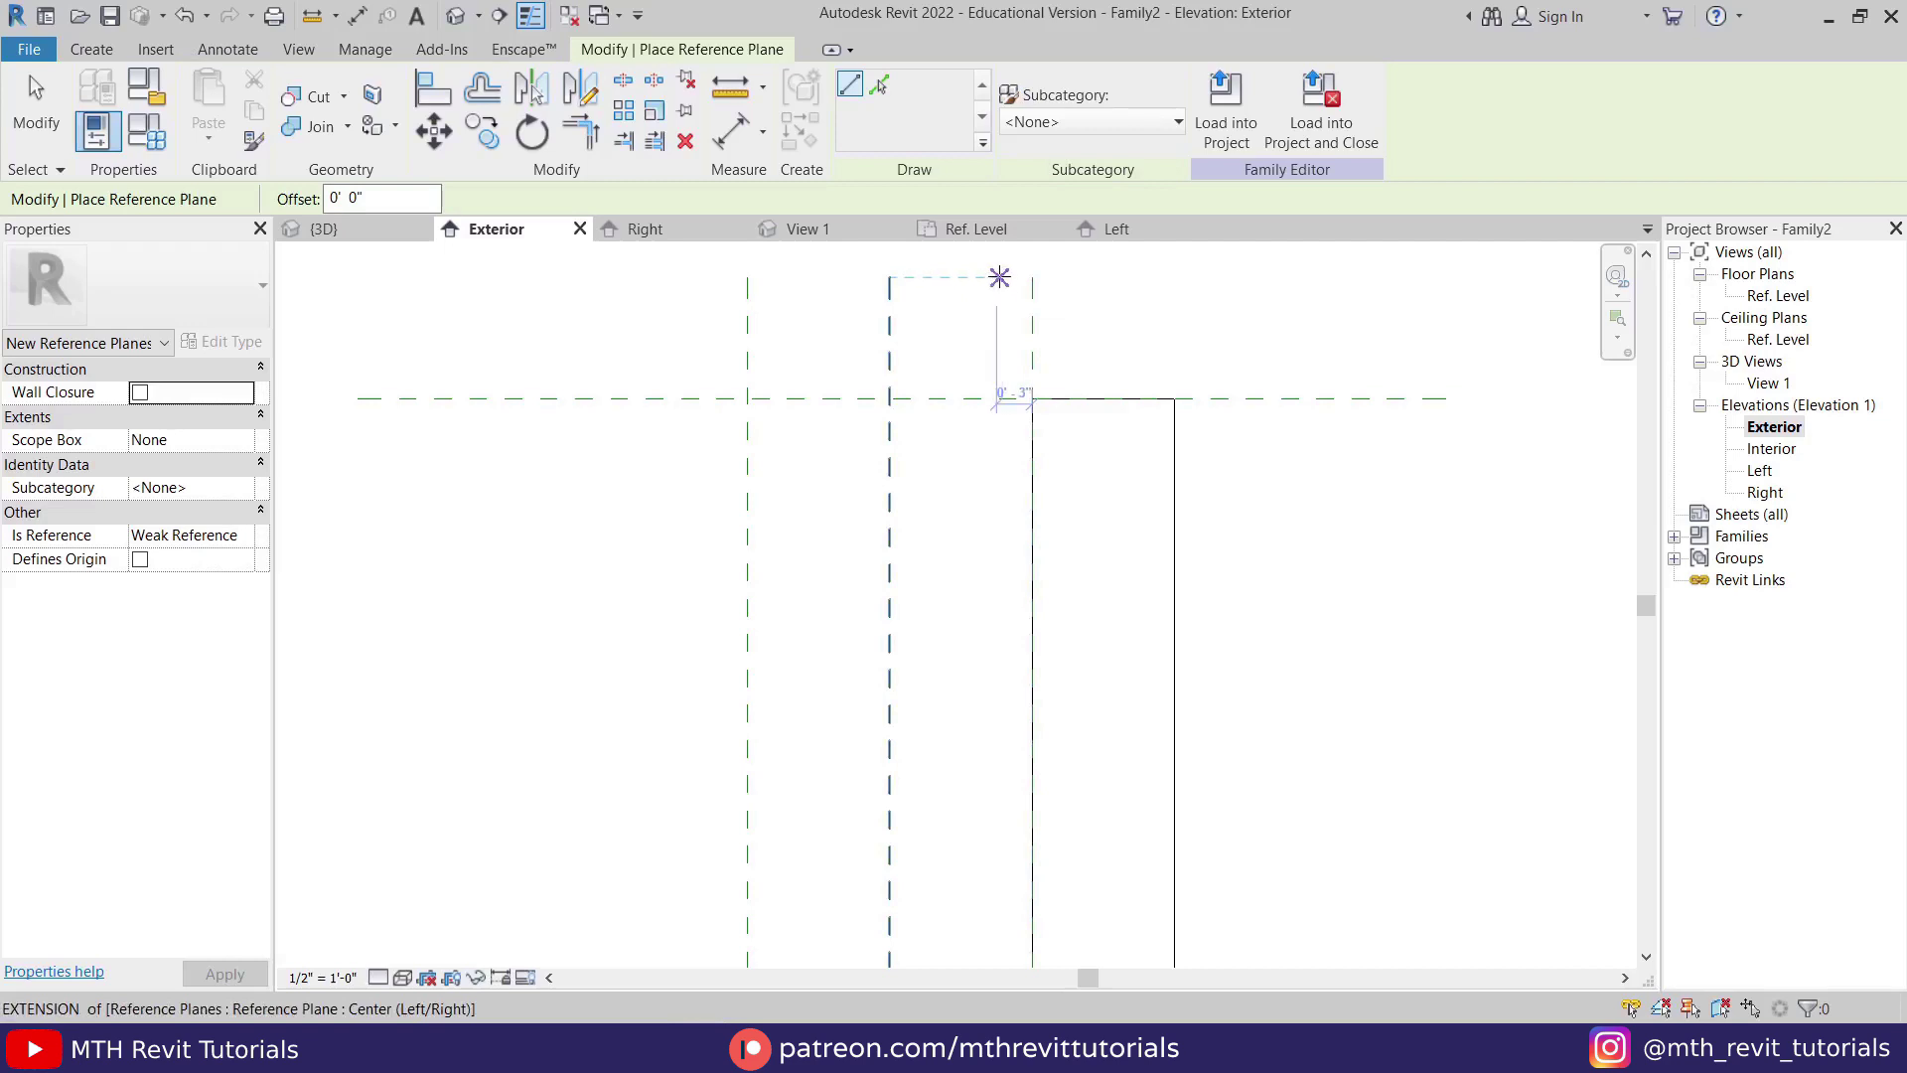
left_click(999, 277)
scroll(1022, 689, "down", 3)
middle_click_drag(1022, 690, 993, 604)
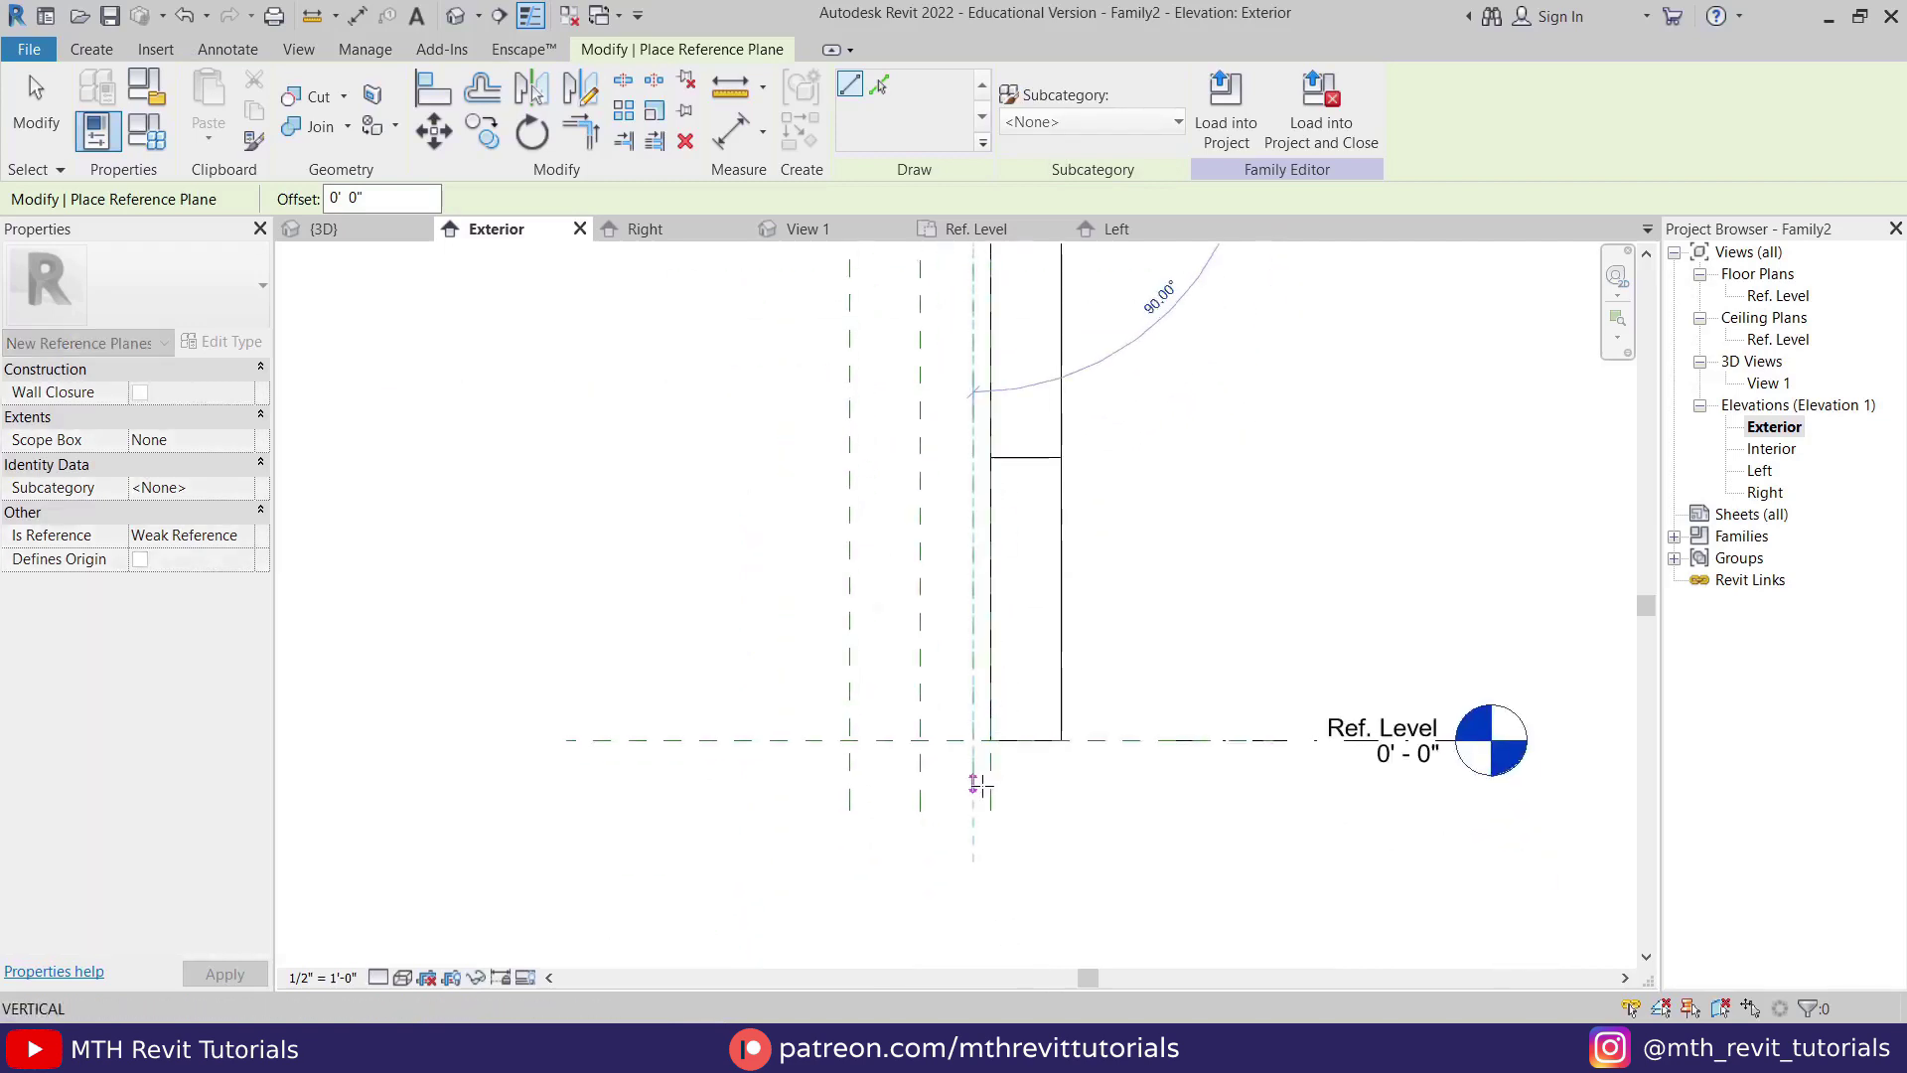
left_click(973, 799)
Draw a second full-height vertical reference plane 3" inside the Right reference plane.
middle_click_drag(835, 553, 877, 718)
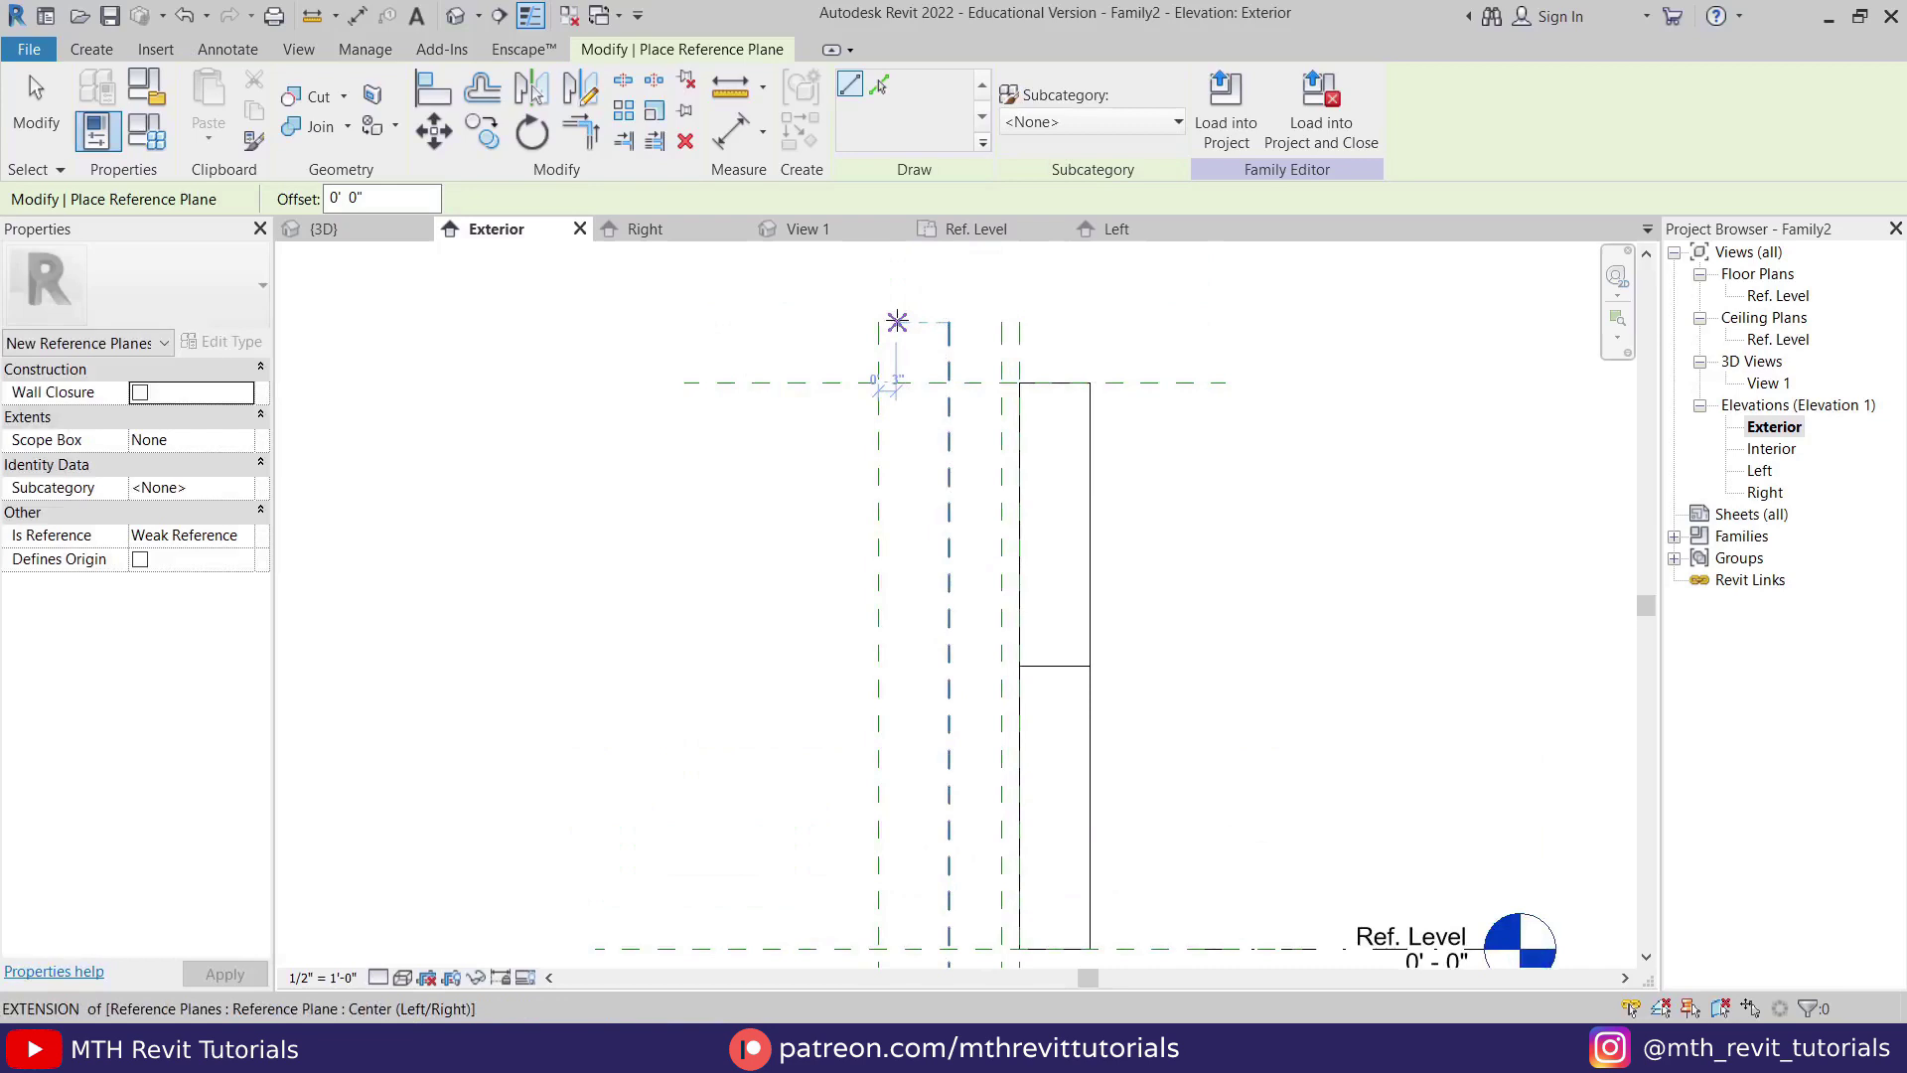
left_click(896, 320)
middle_click_drag(924, 899, 899, 636)
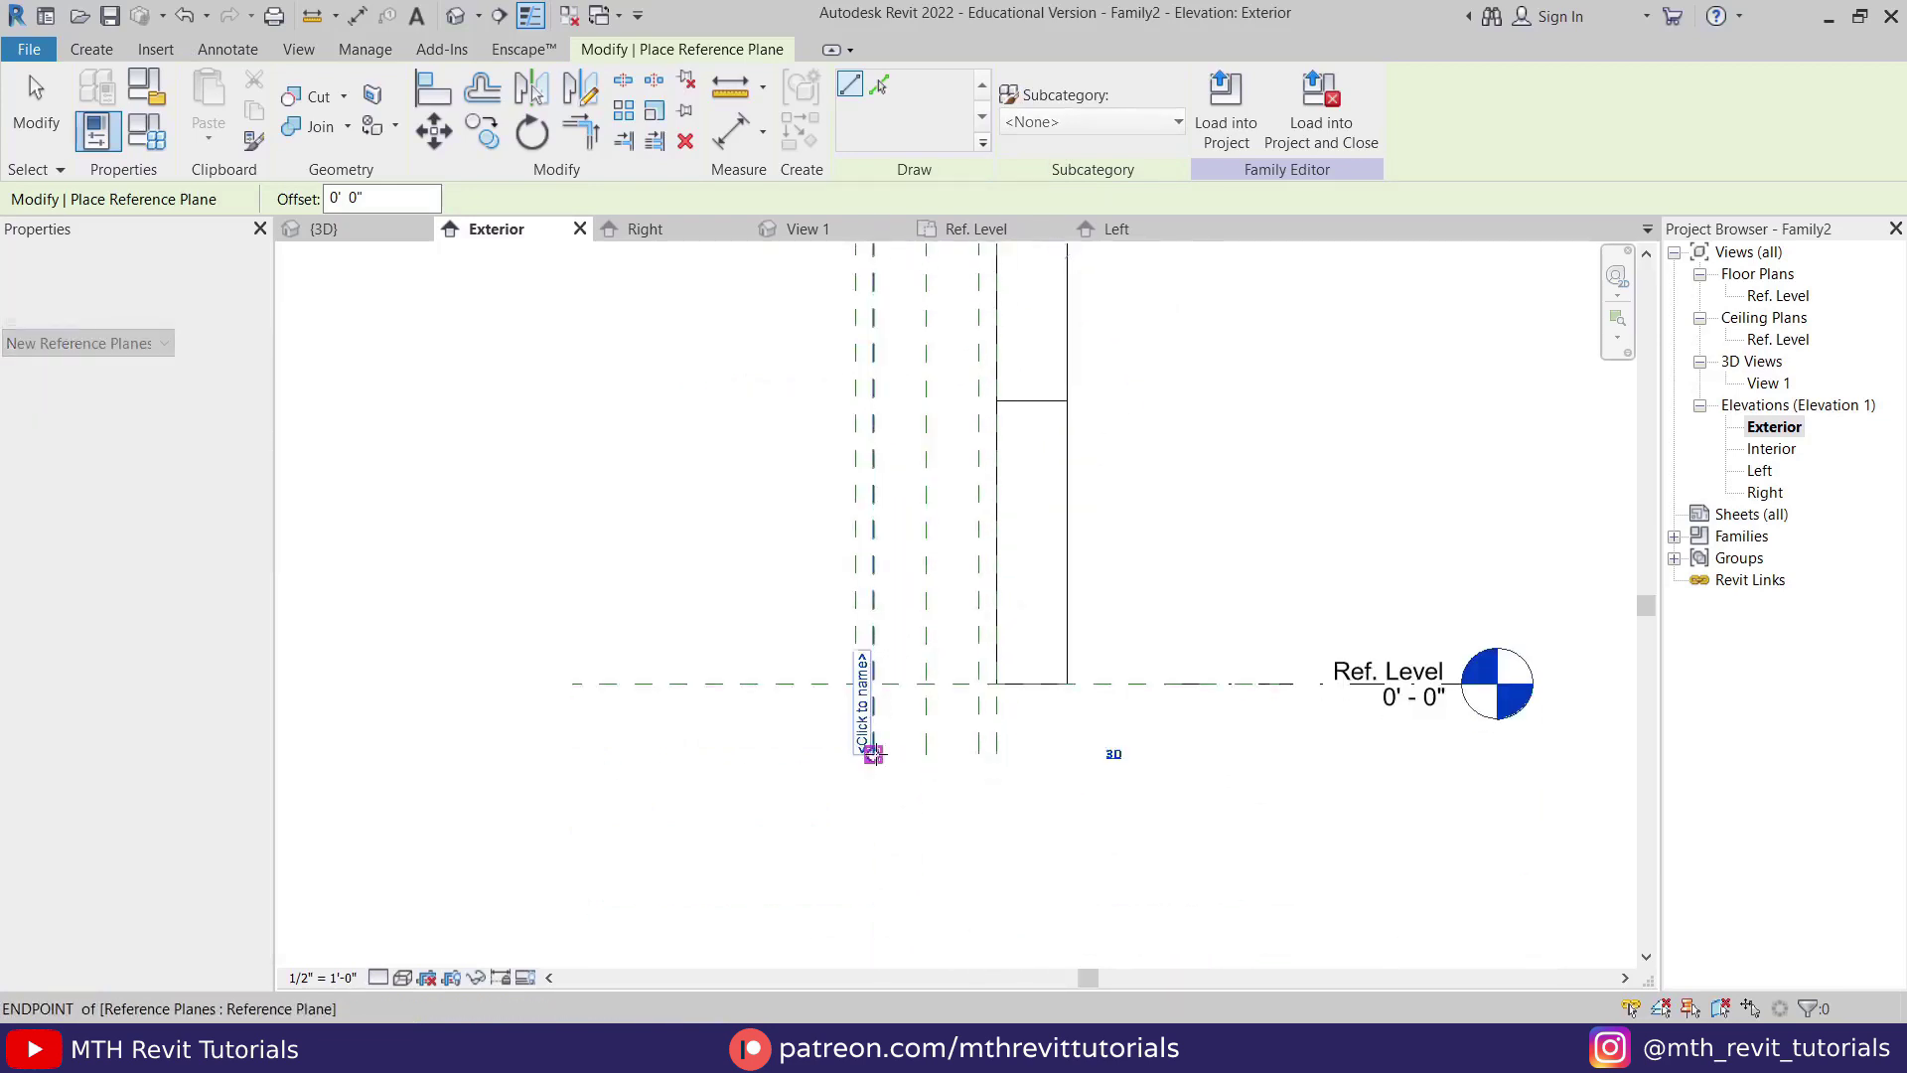
left_click(873, 754)
key("Escape")
Check the spacing of both new reference planes from the outer planes and the Center plane.
middle_click_drag(838, 387, 901, 460)
left_click(884, 426)
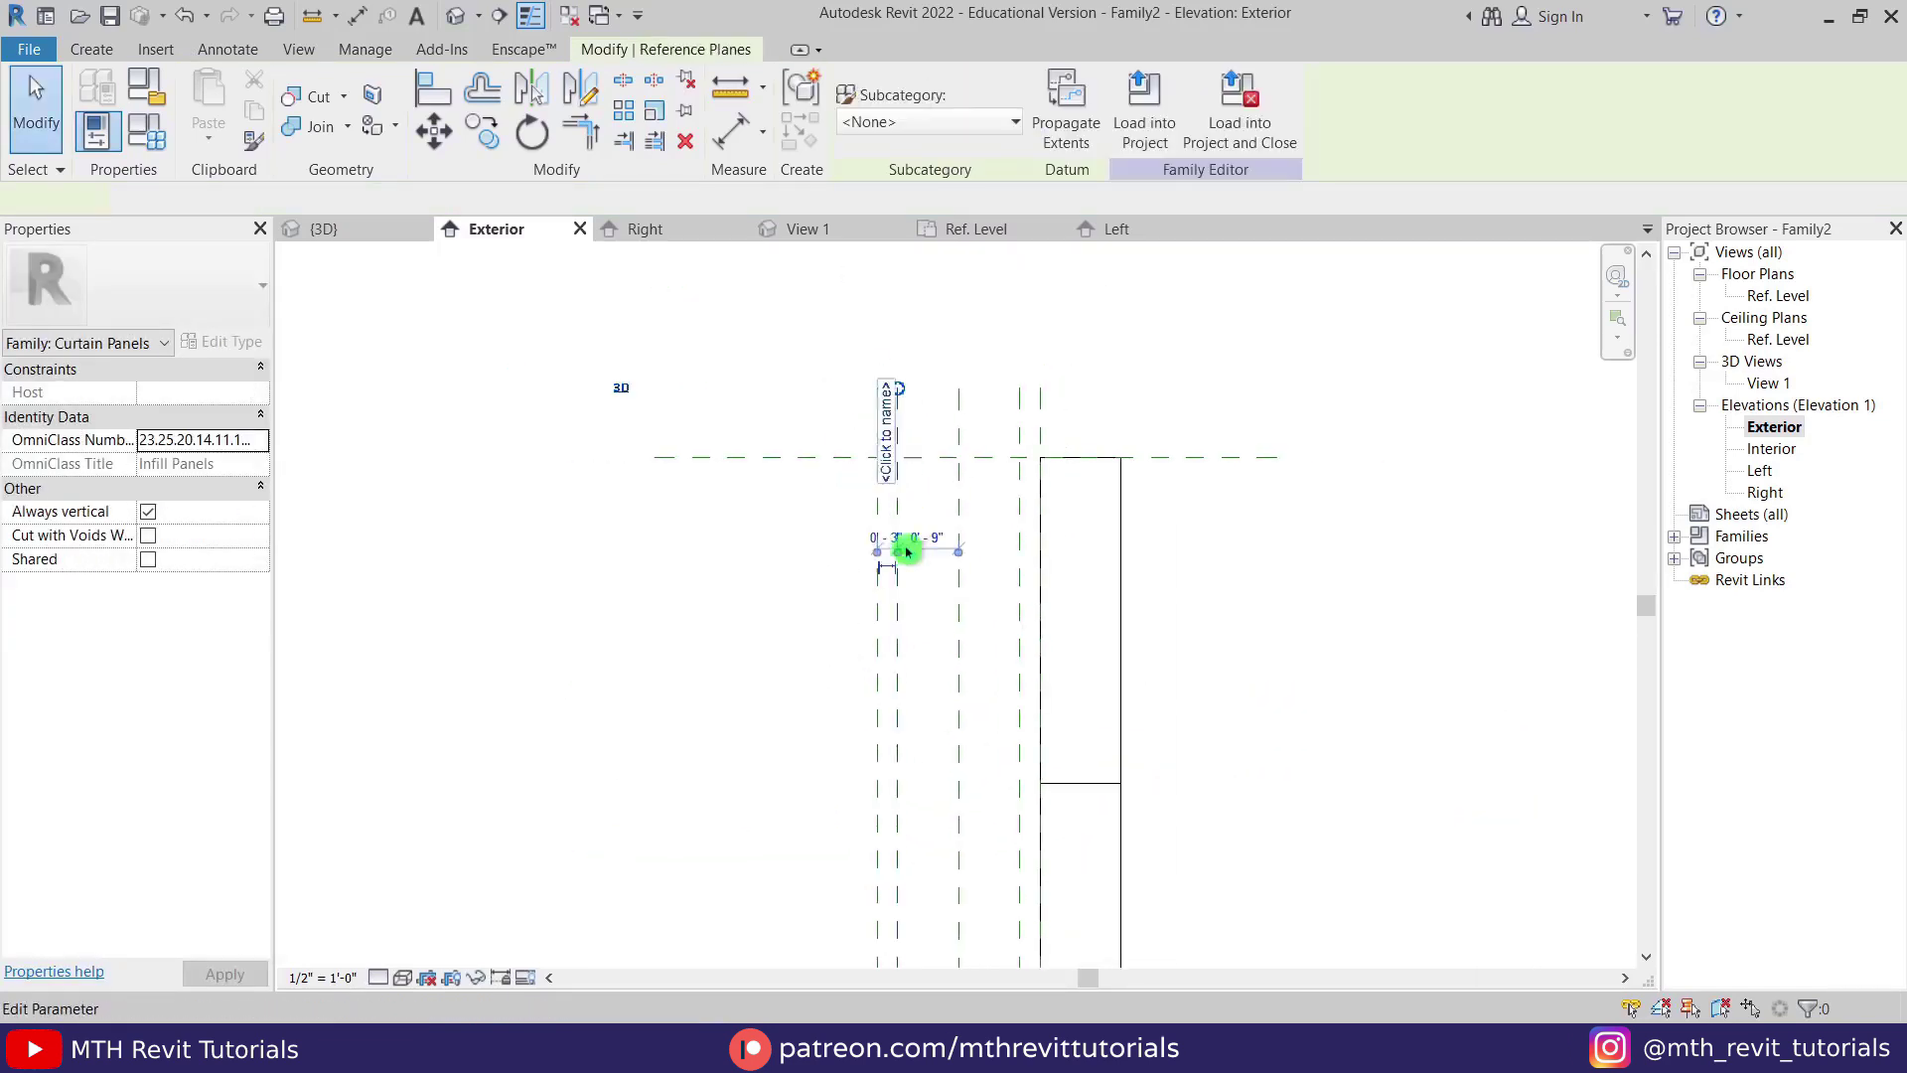
scroll(907, 551, "up", 4)
scroll(879, 558, "down", 2)
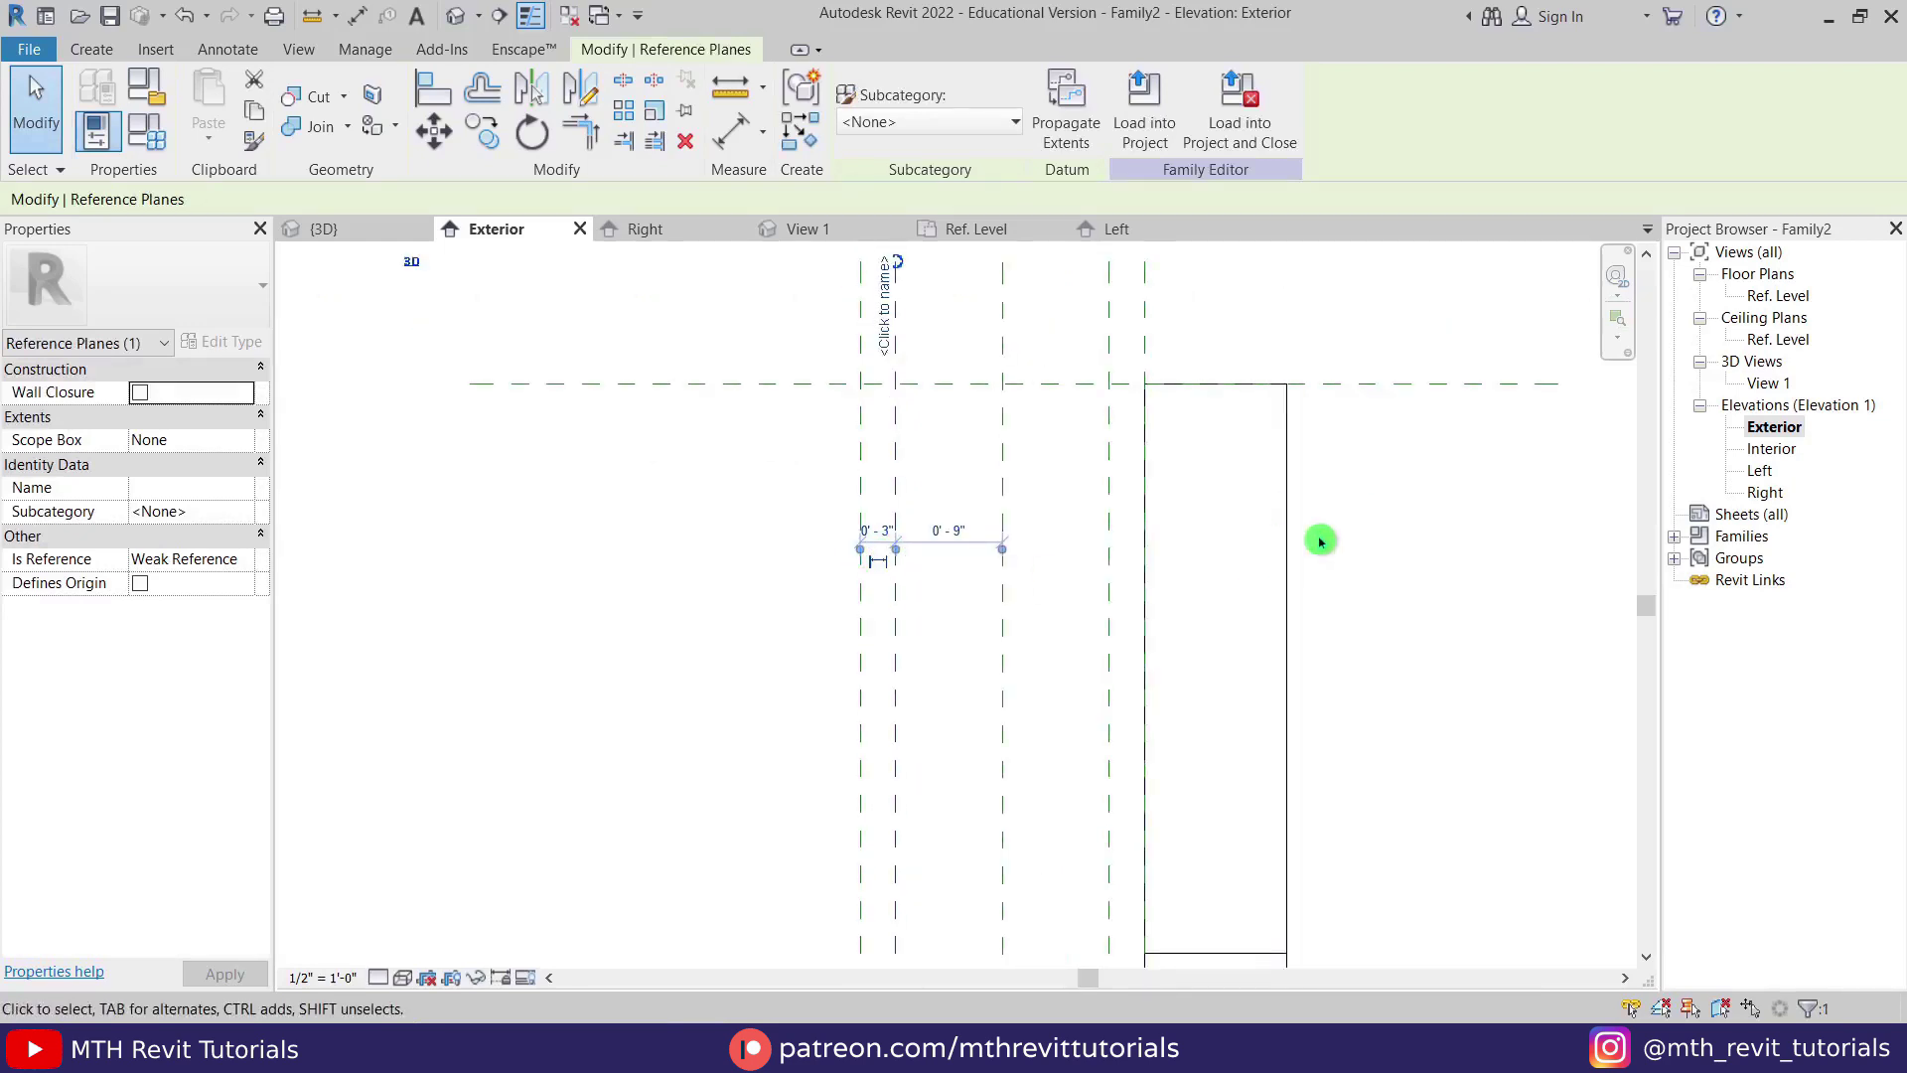
scroll(1014, 463, "down", 1)
left_click(1032, 450)
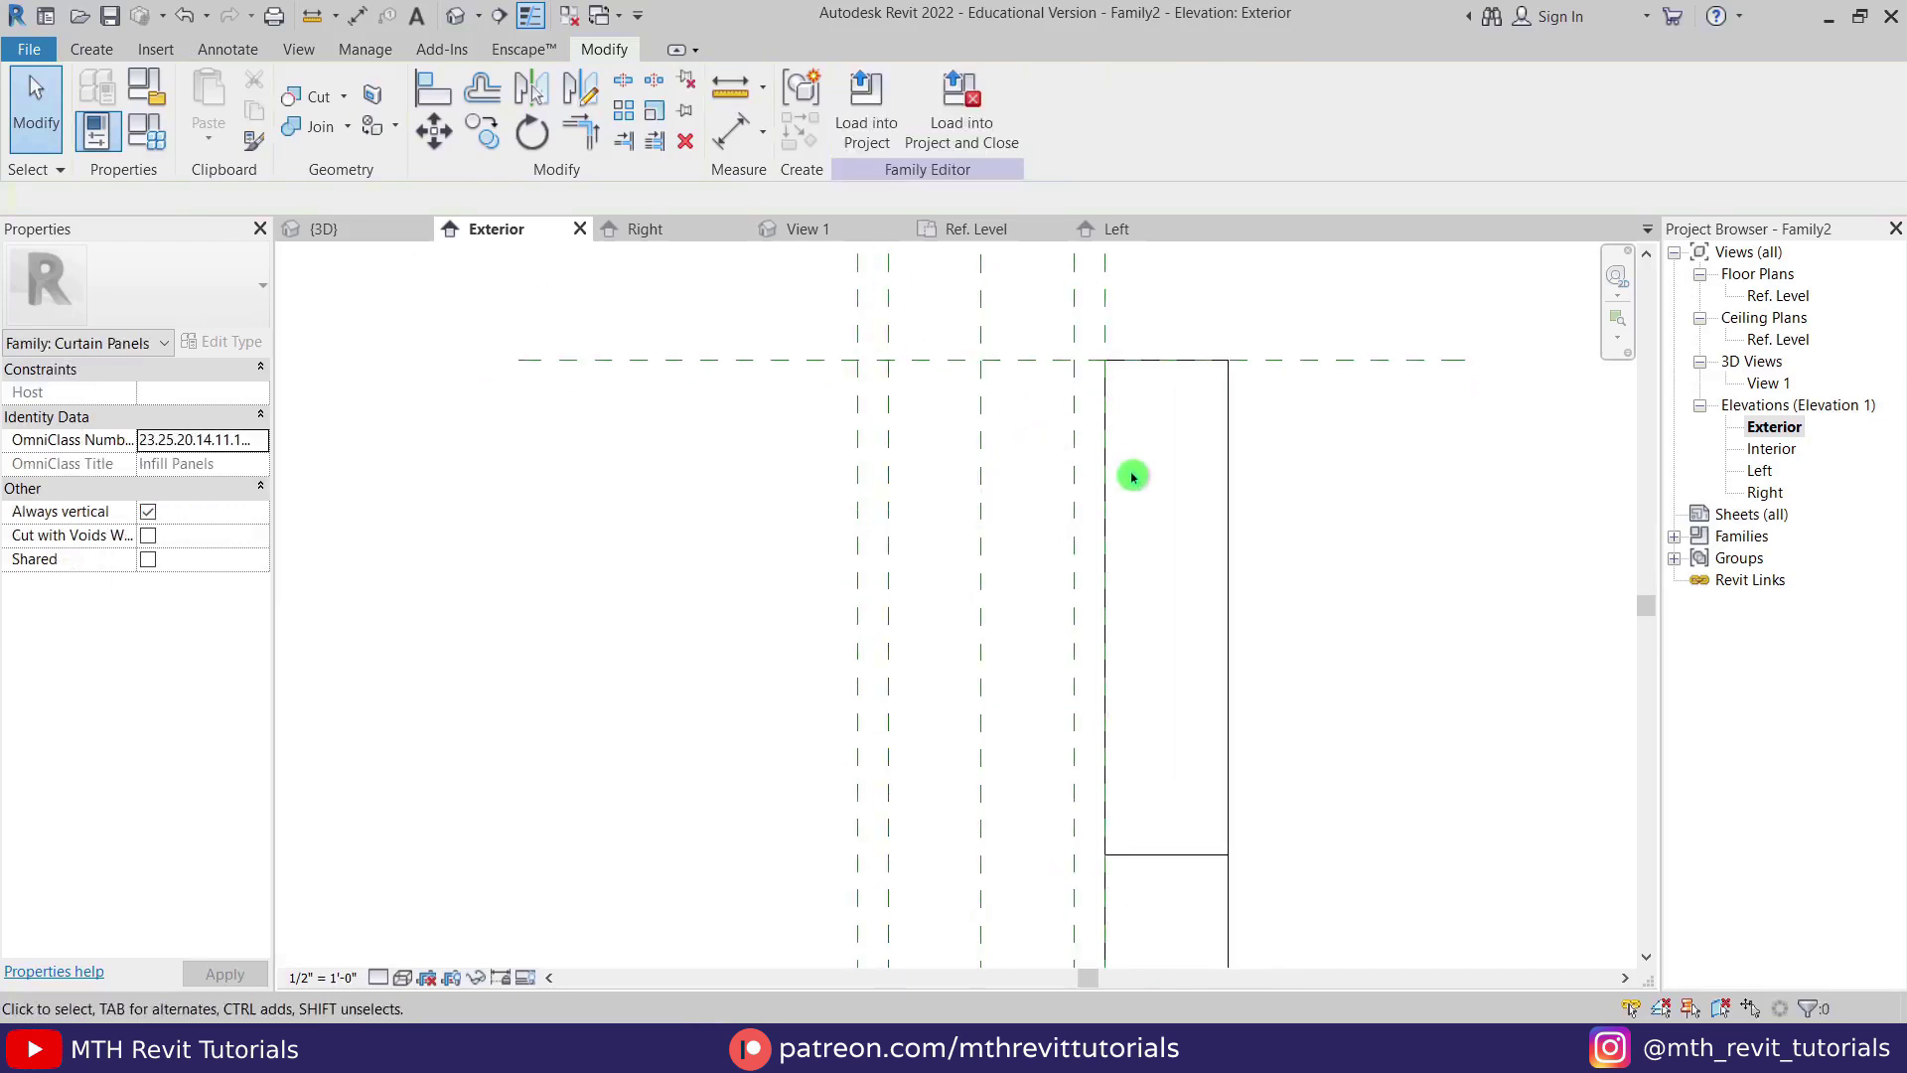
left_click(1082, 416)
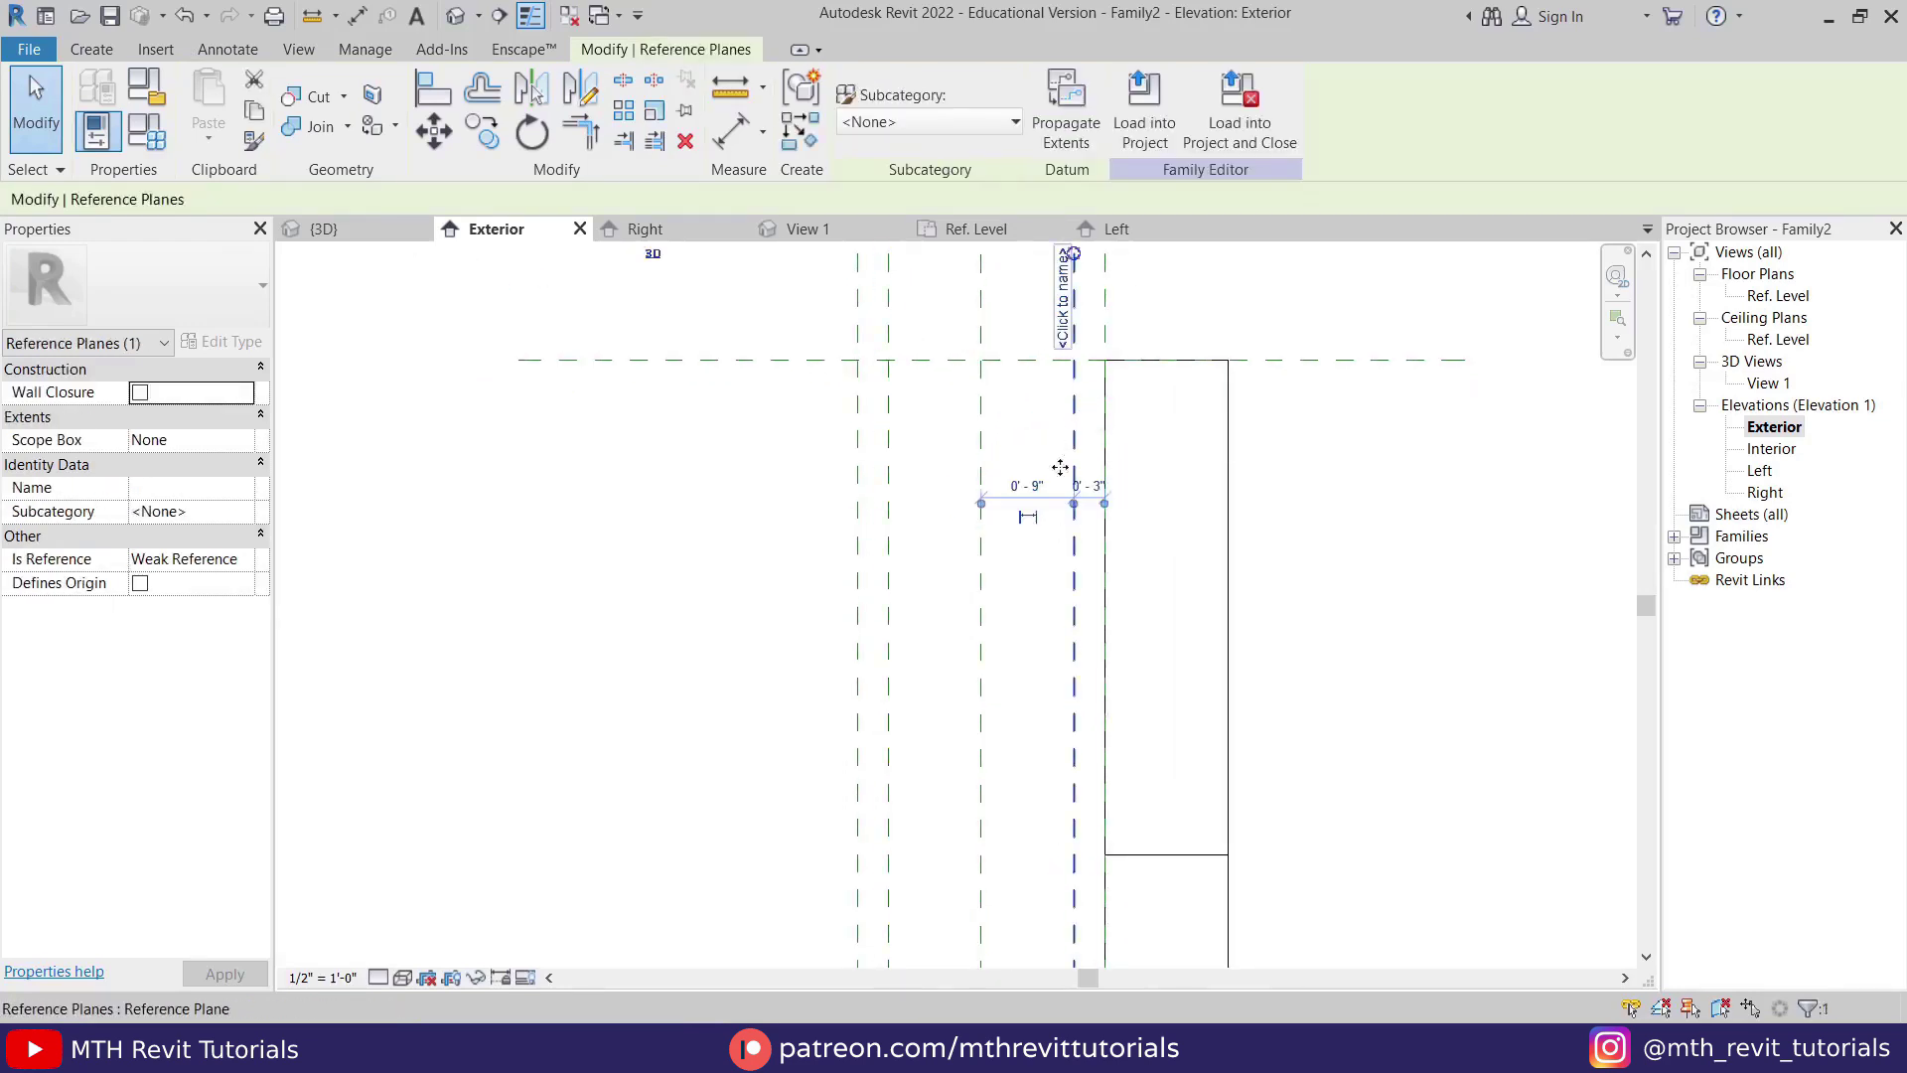
scroll(1126, 499, "down", 1)
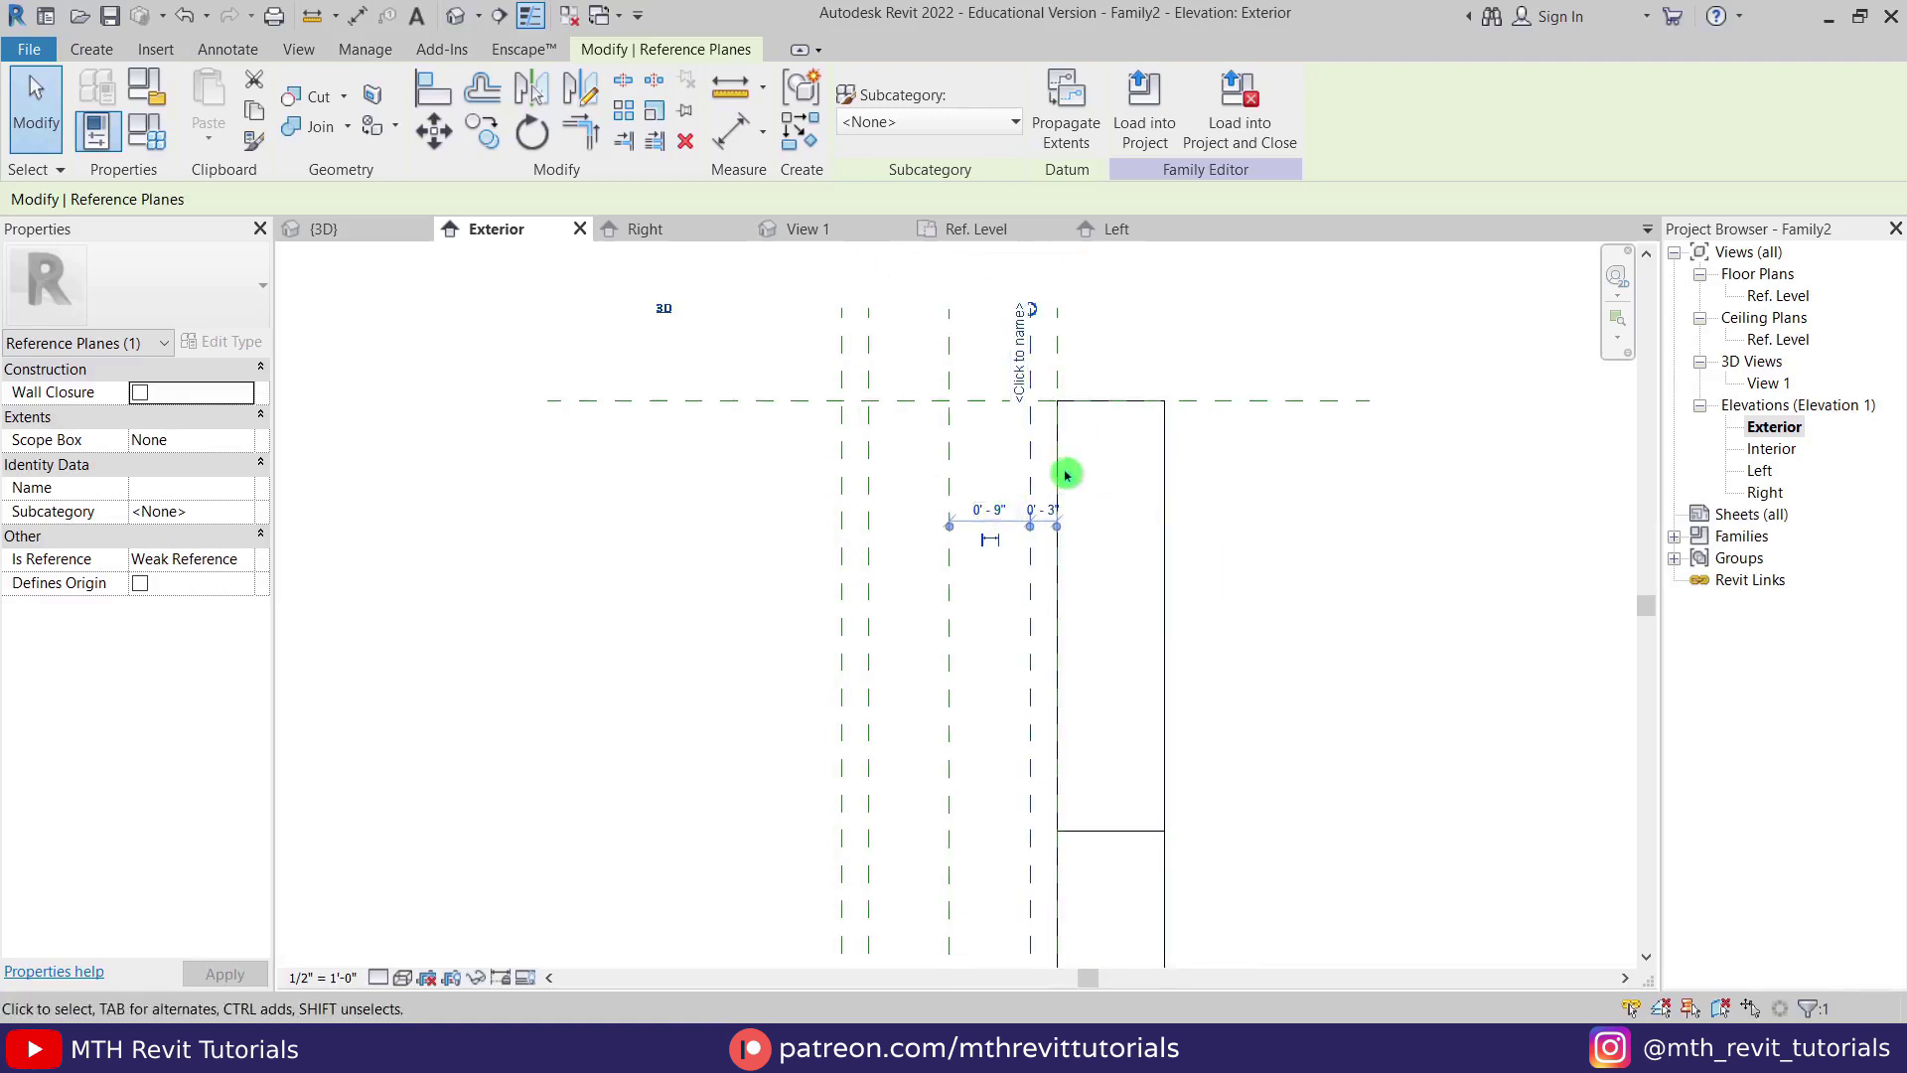
scroll(1016, 594, "down", 1)
middle_click_drag(1016, 594, 1277, 735)
left_click(1022, 669)
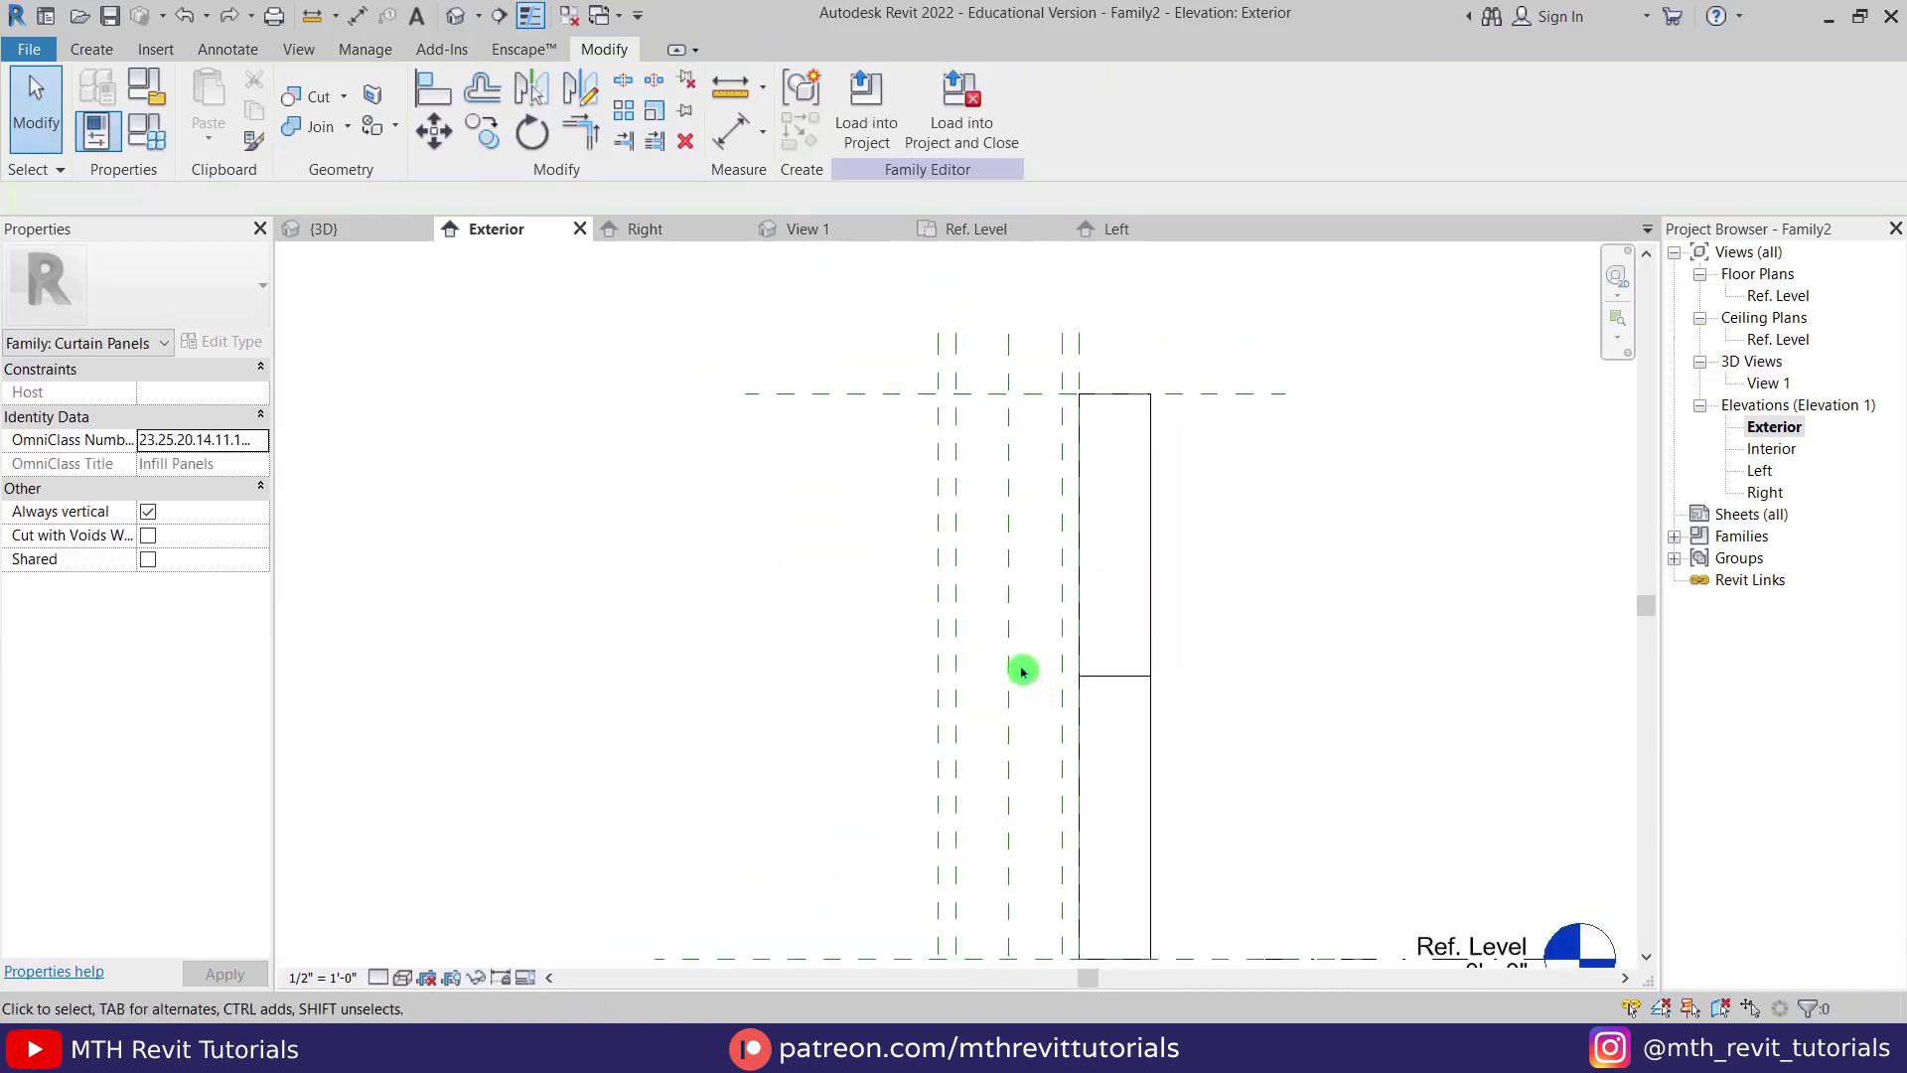
scroll(1005, 561, "up", 1)
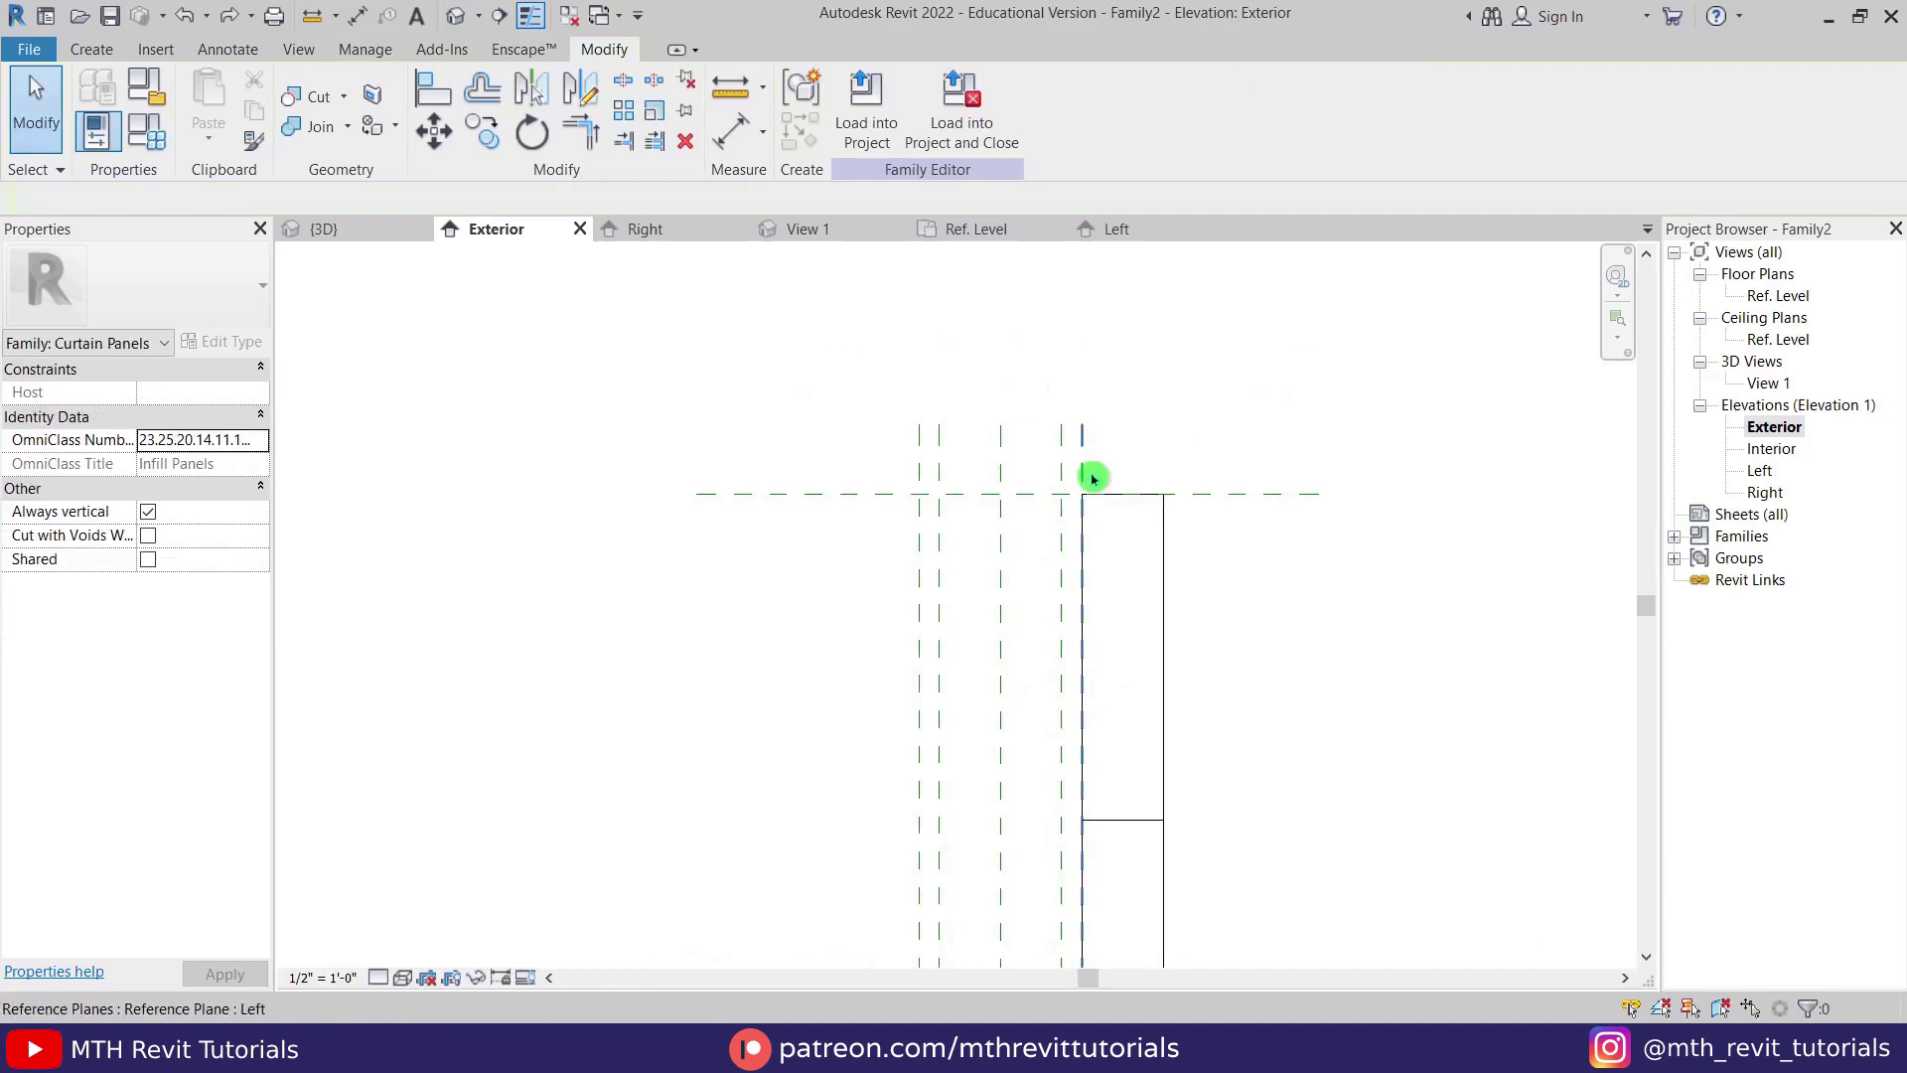
scroll(1093, 479, "up", 1)
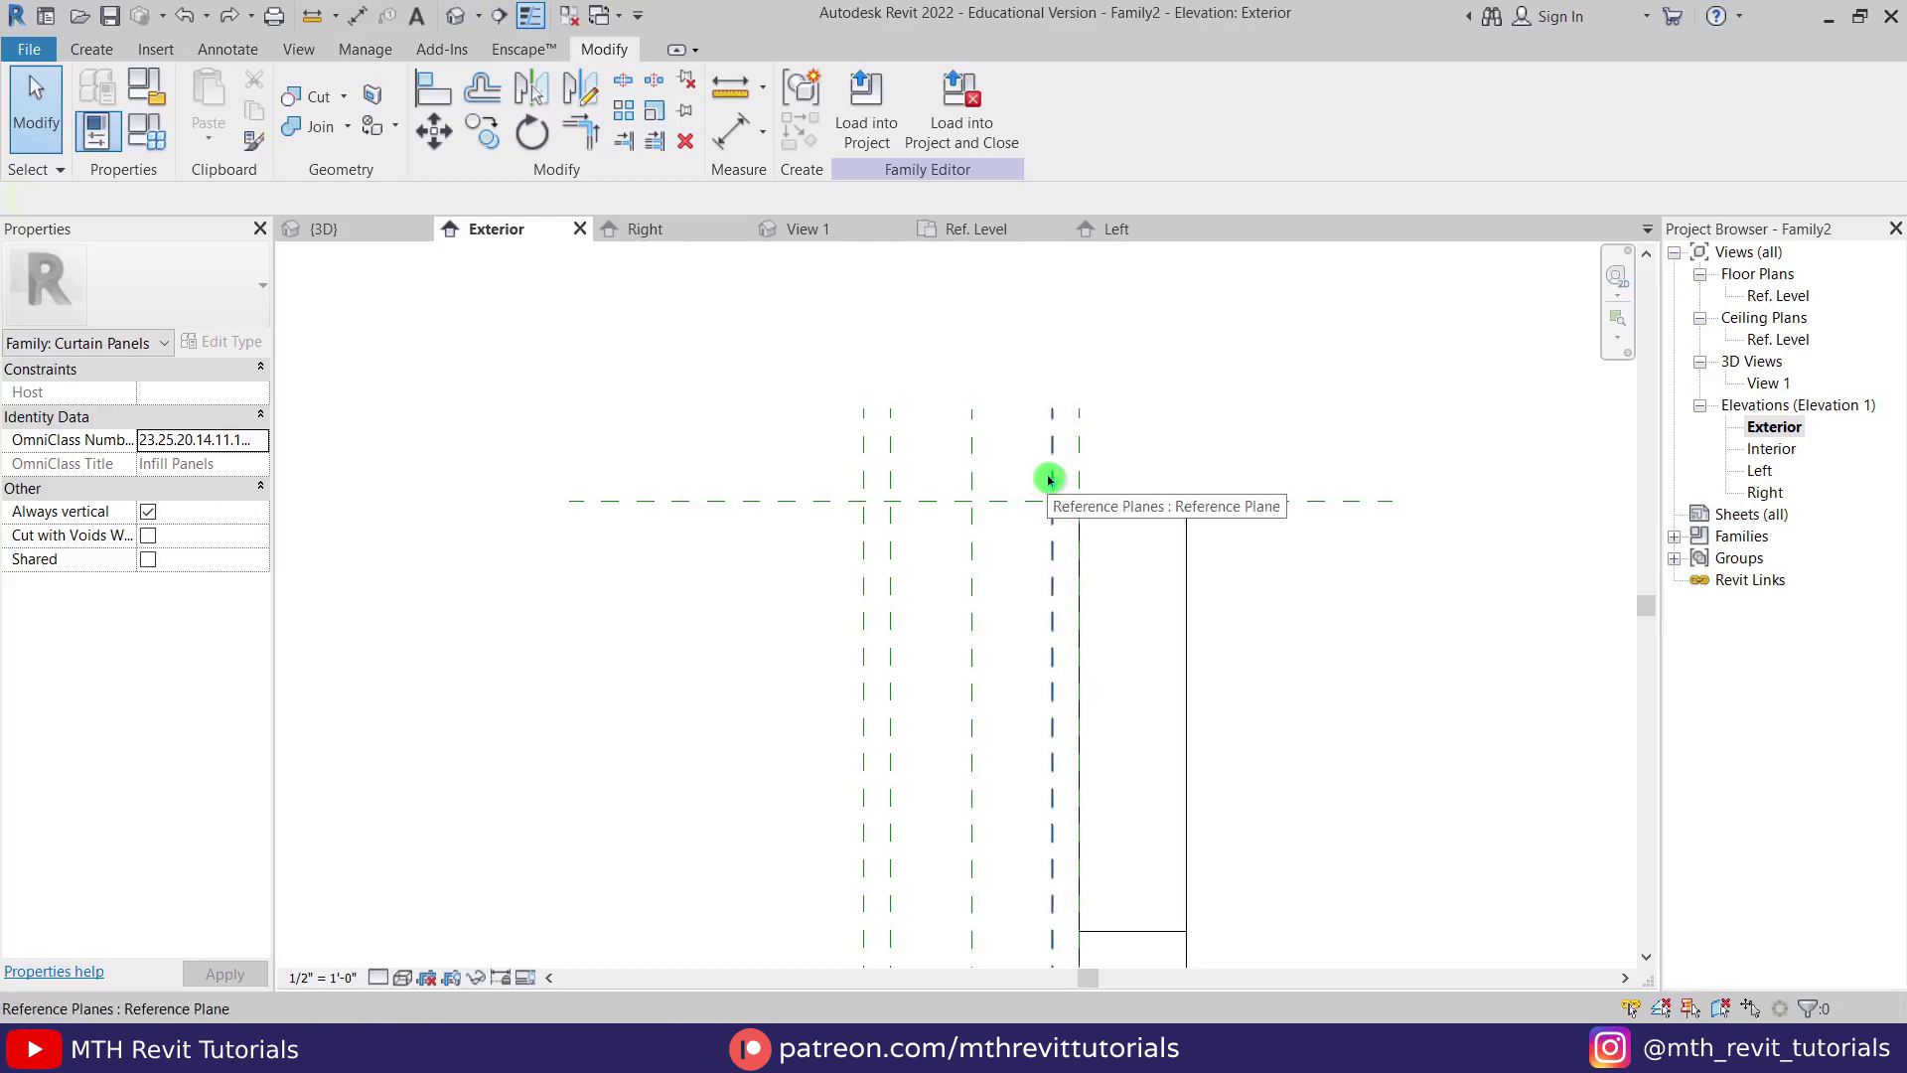
Place an aligned dimension between the Left reference plane and its adjacent inner plane, and lock the distance.
key("d")
key("i")
scroll(1046, 472, "up", 2)
left_click(1052, 472)
left_click(1090, 463)
left_click(1199, 455)
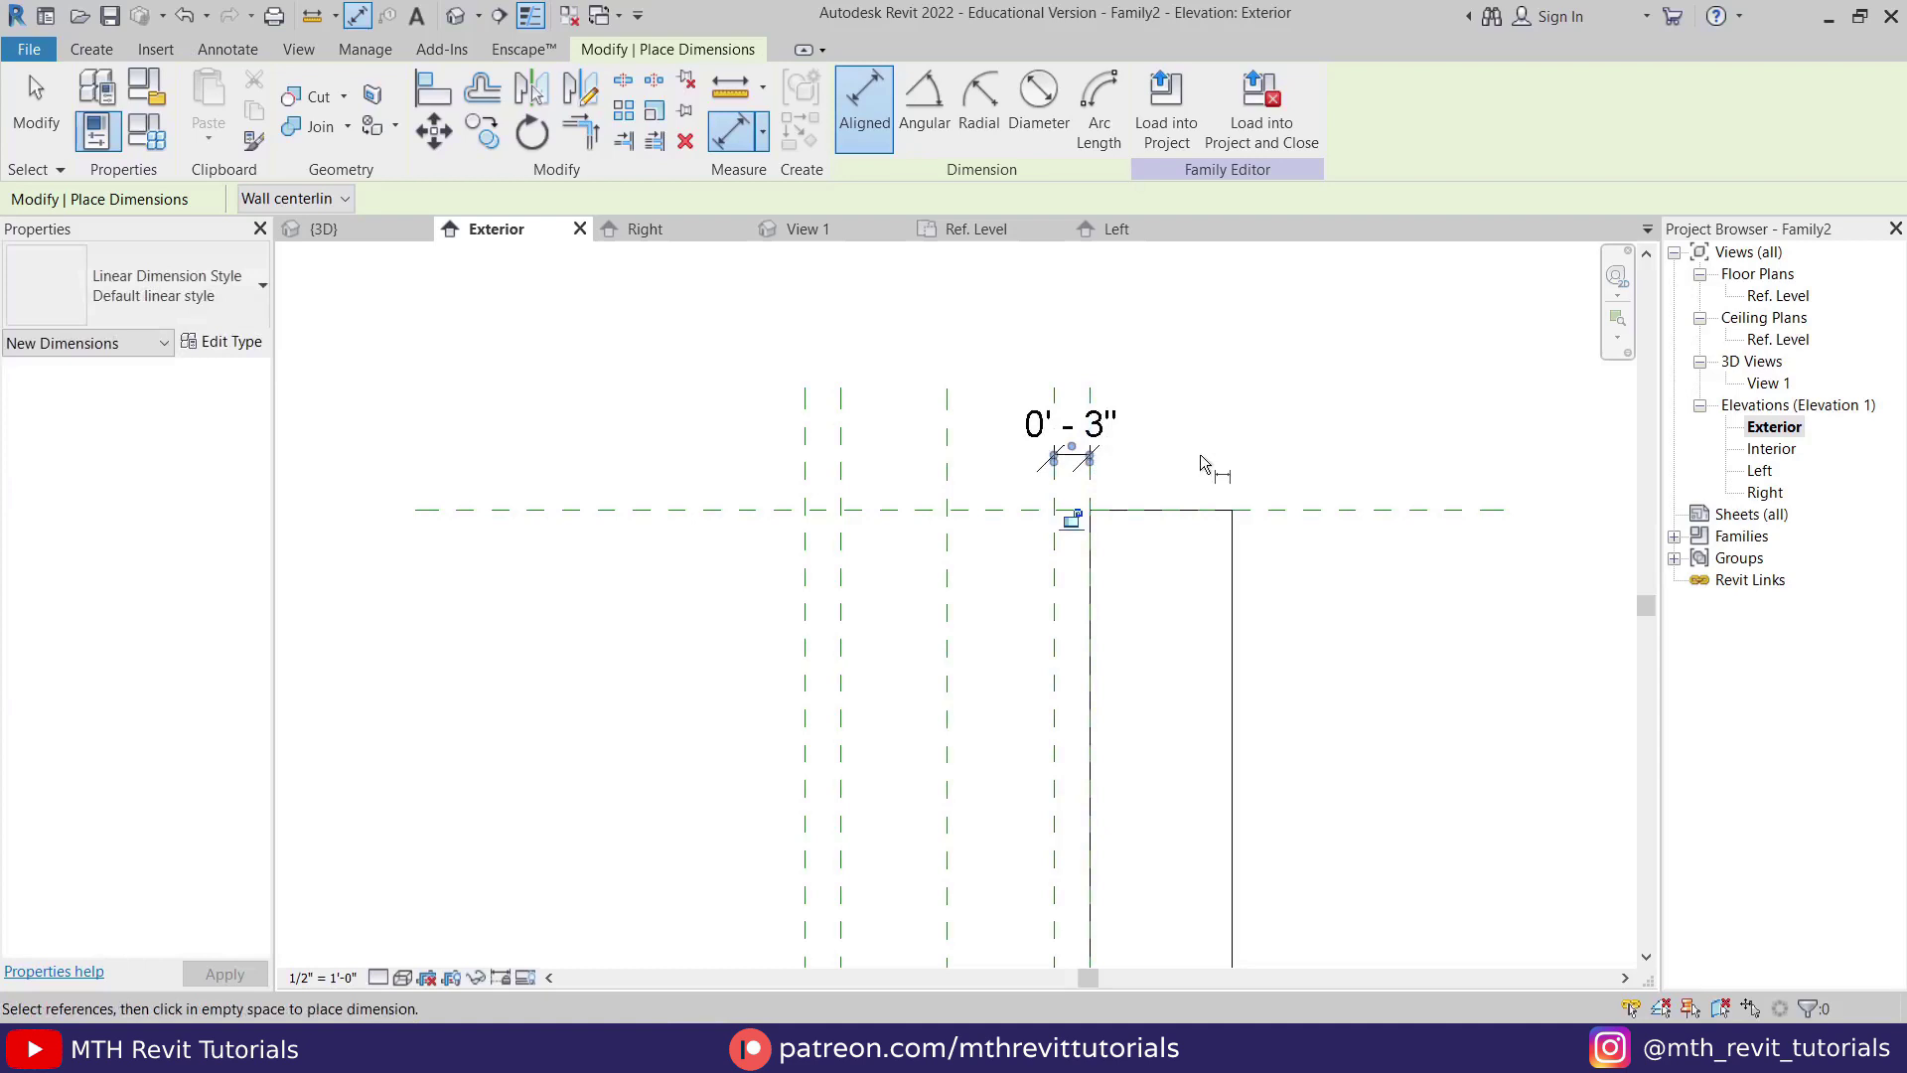
left_click(1069, 518)
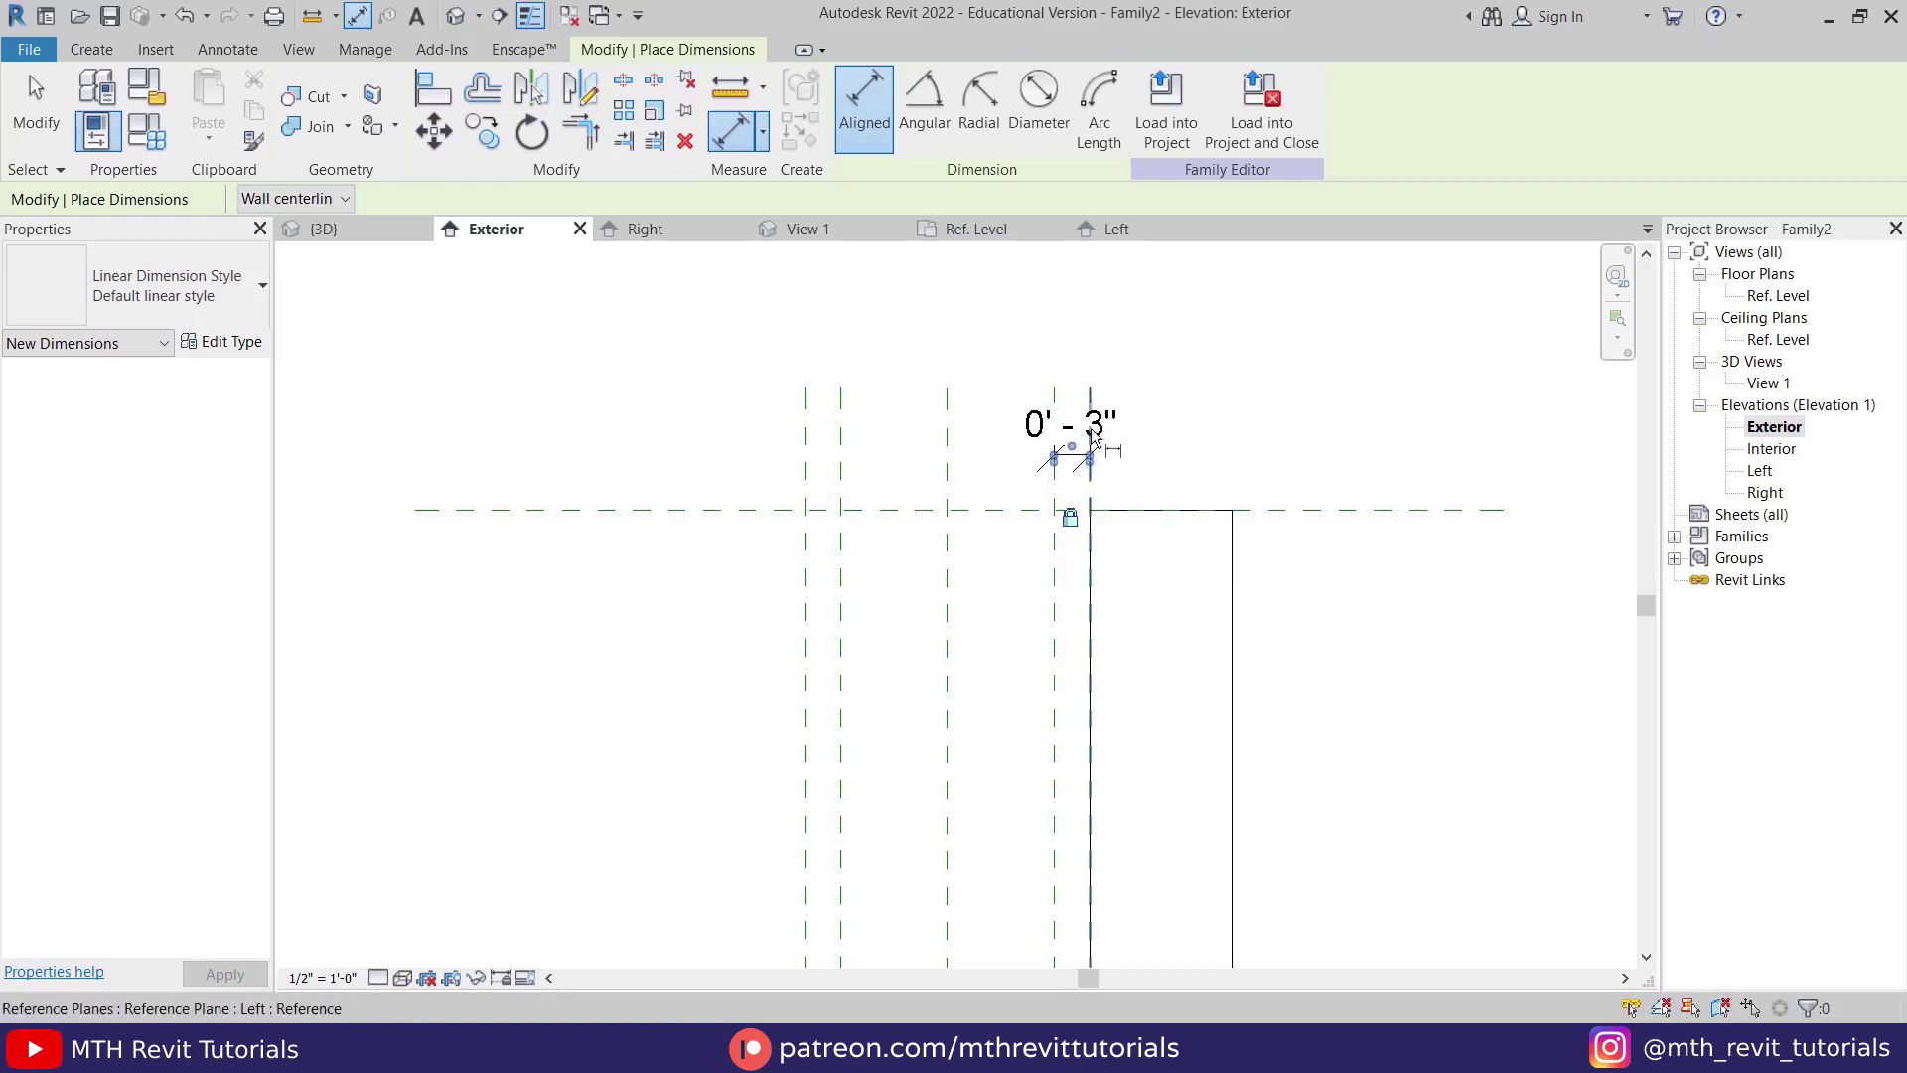
Place an aligned dimension between the Right reference plane and its adjacent inner plane.
left_click(802, 465)
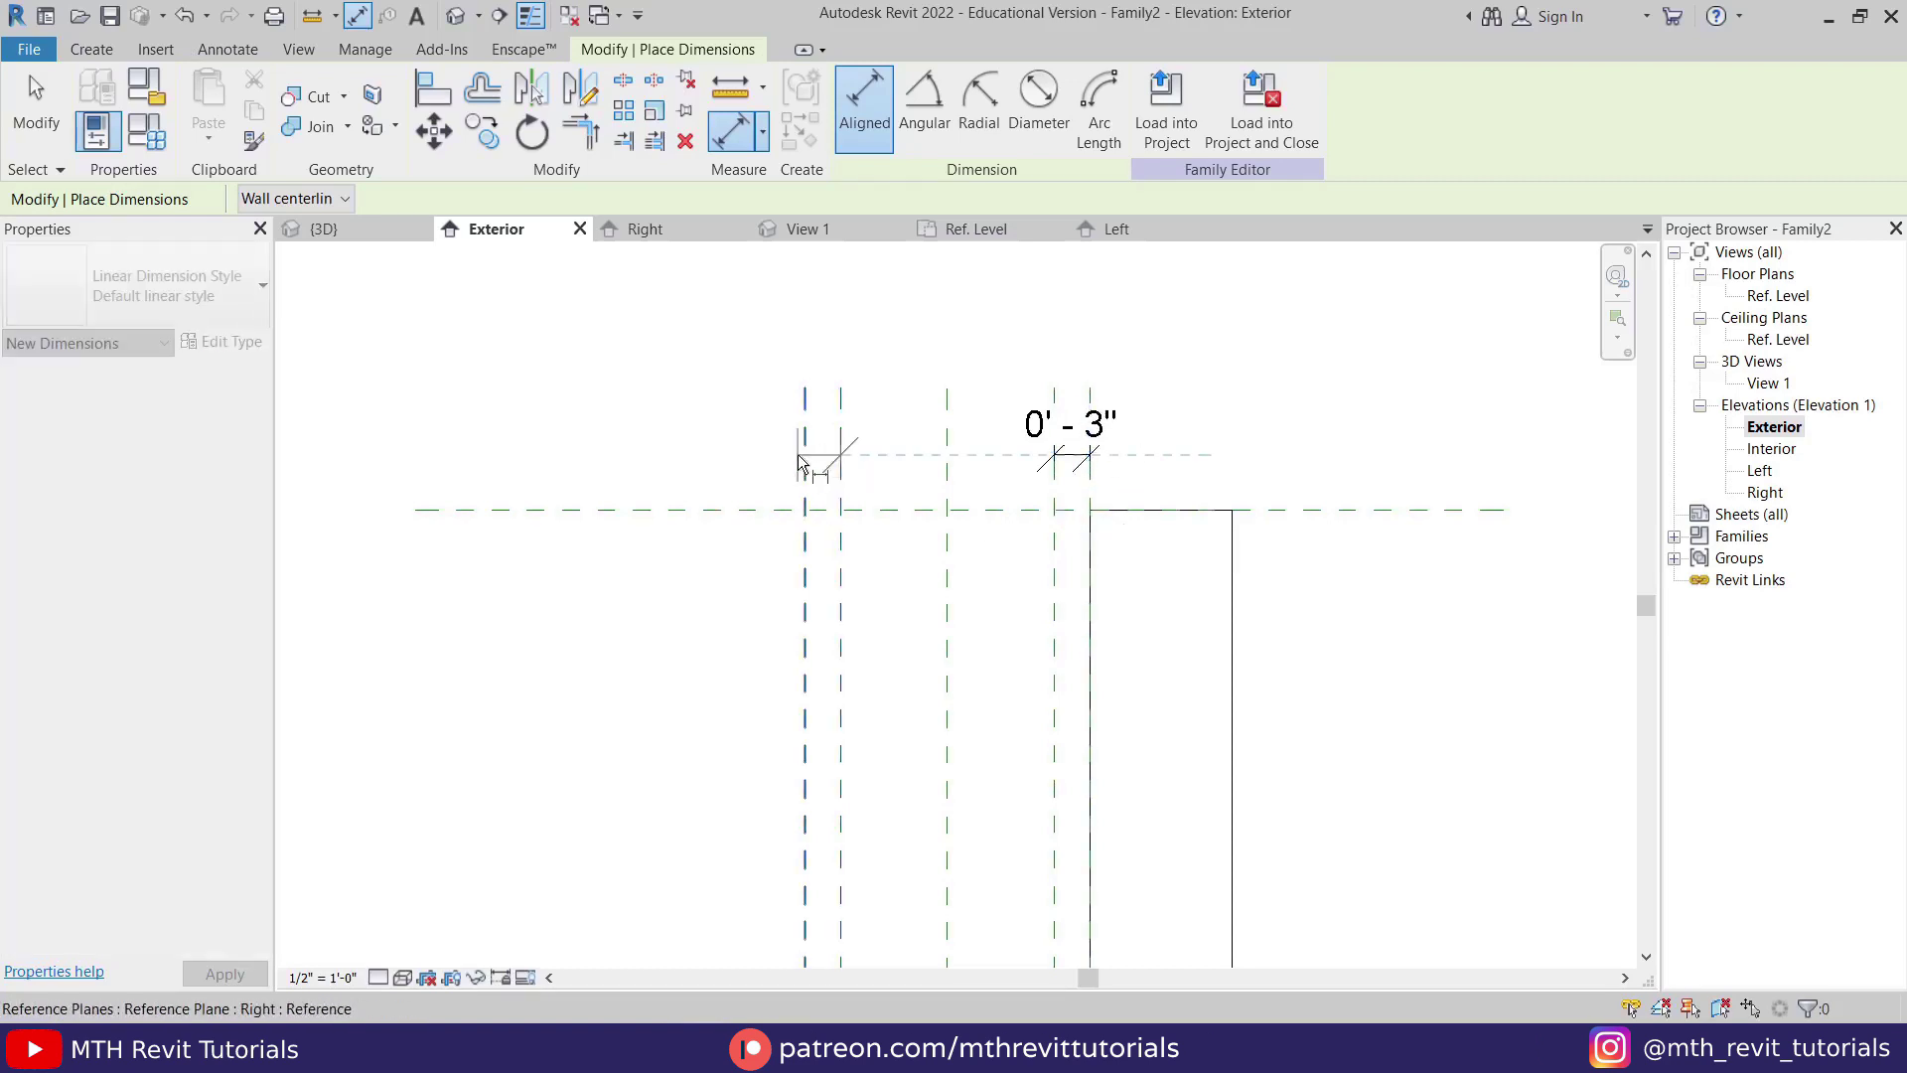
left_click(840, 462)
left_click(712, 459)
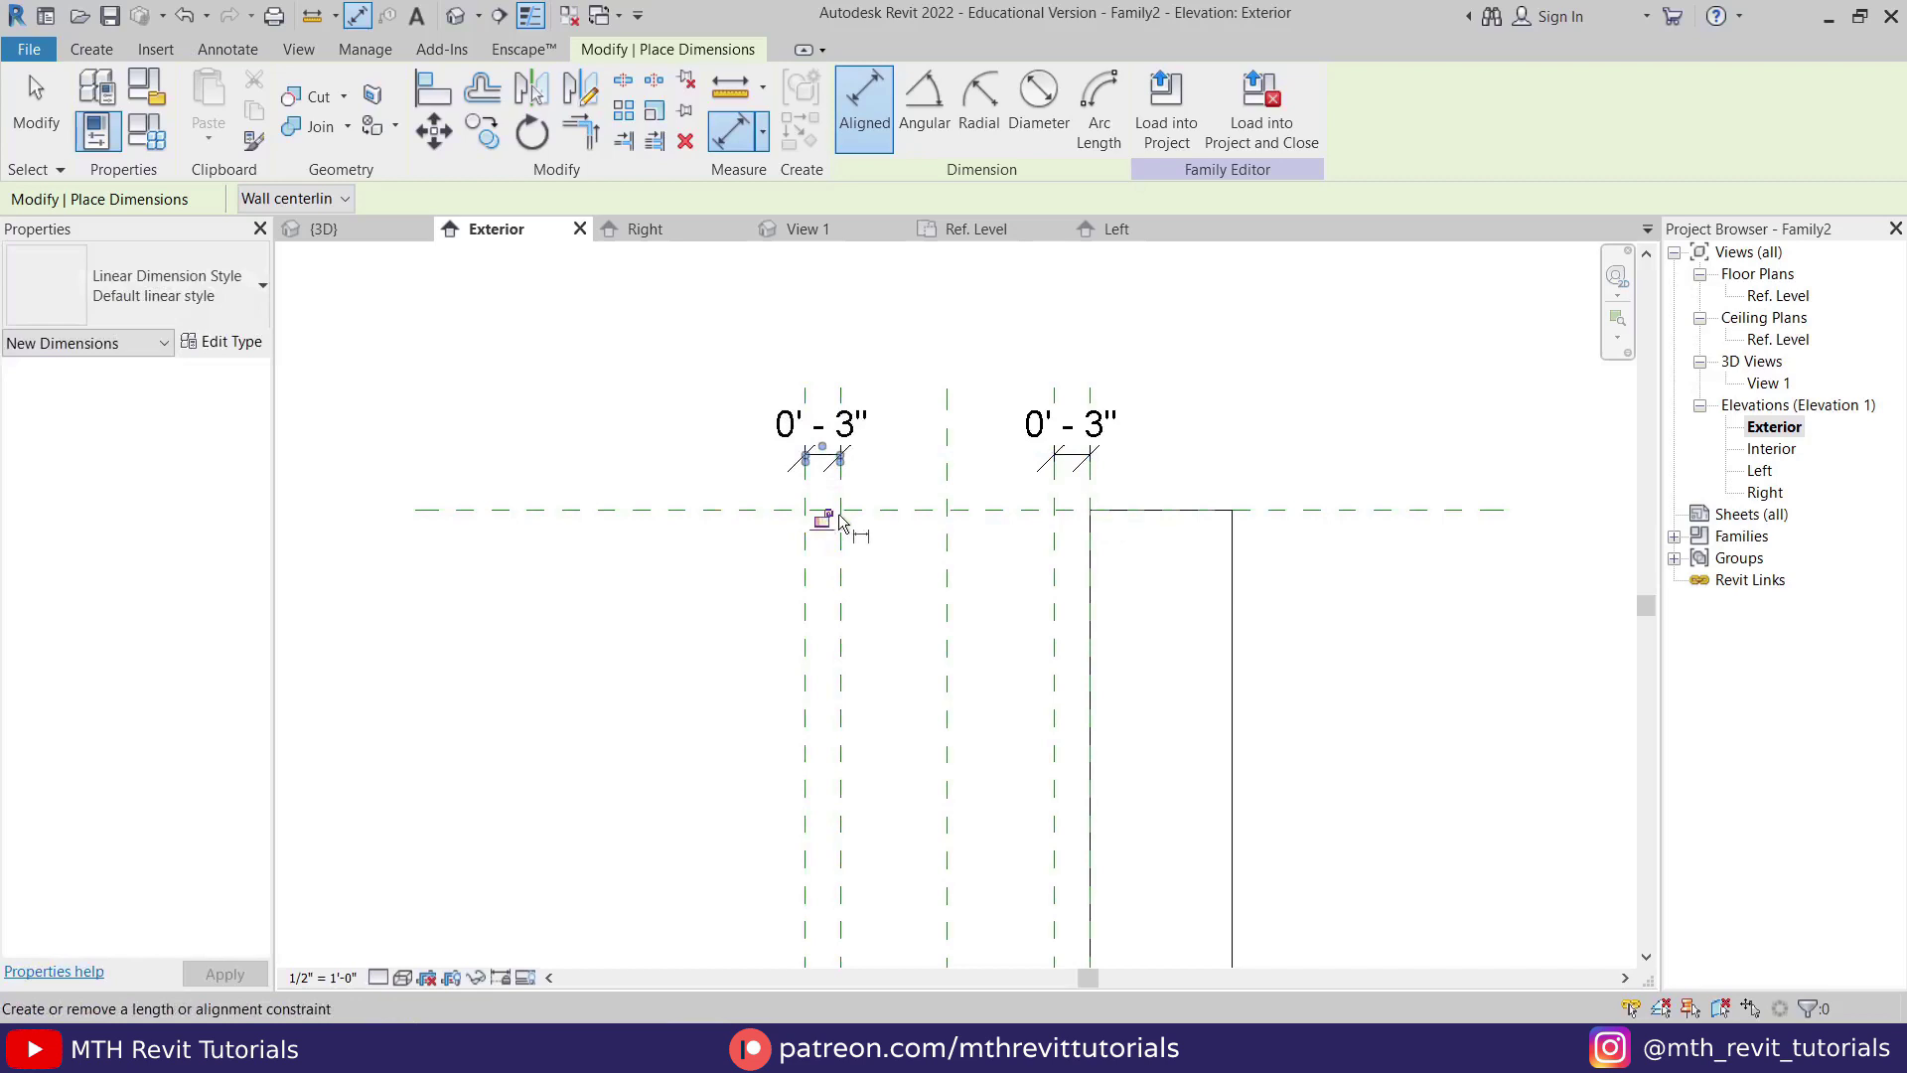
key("Escape")
scroll(972, 537, "down", 2)
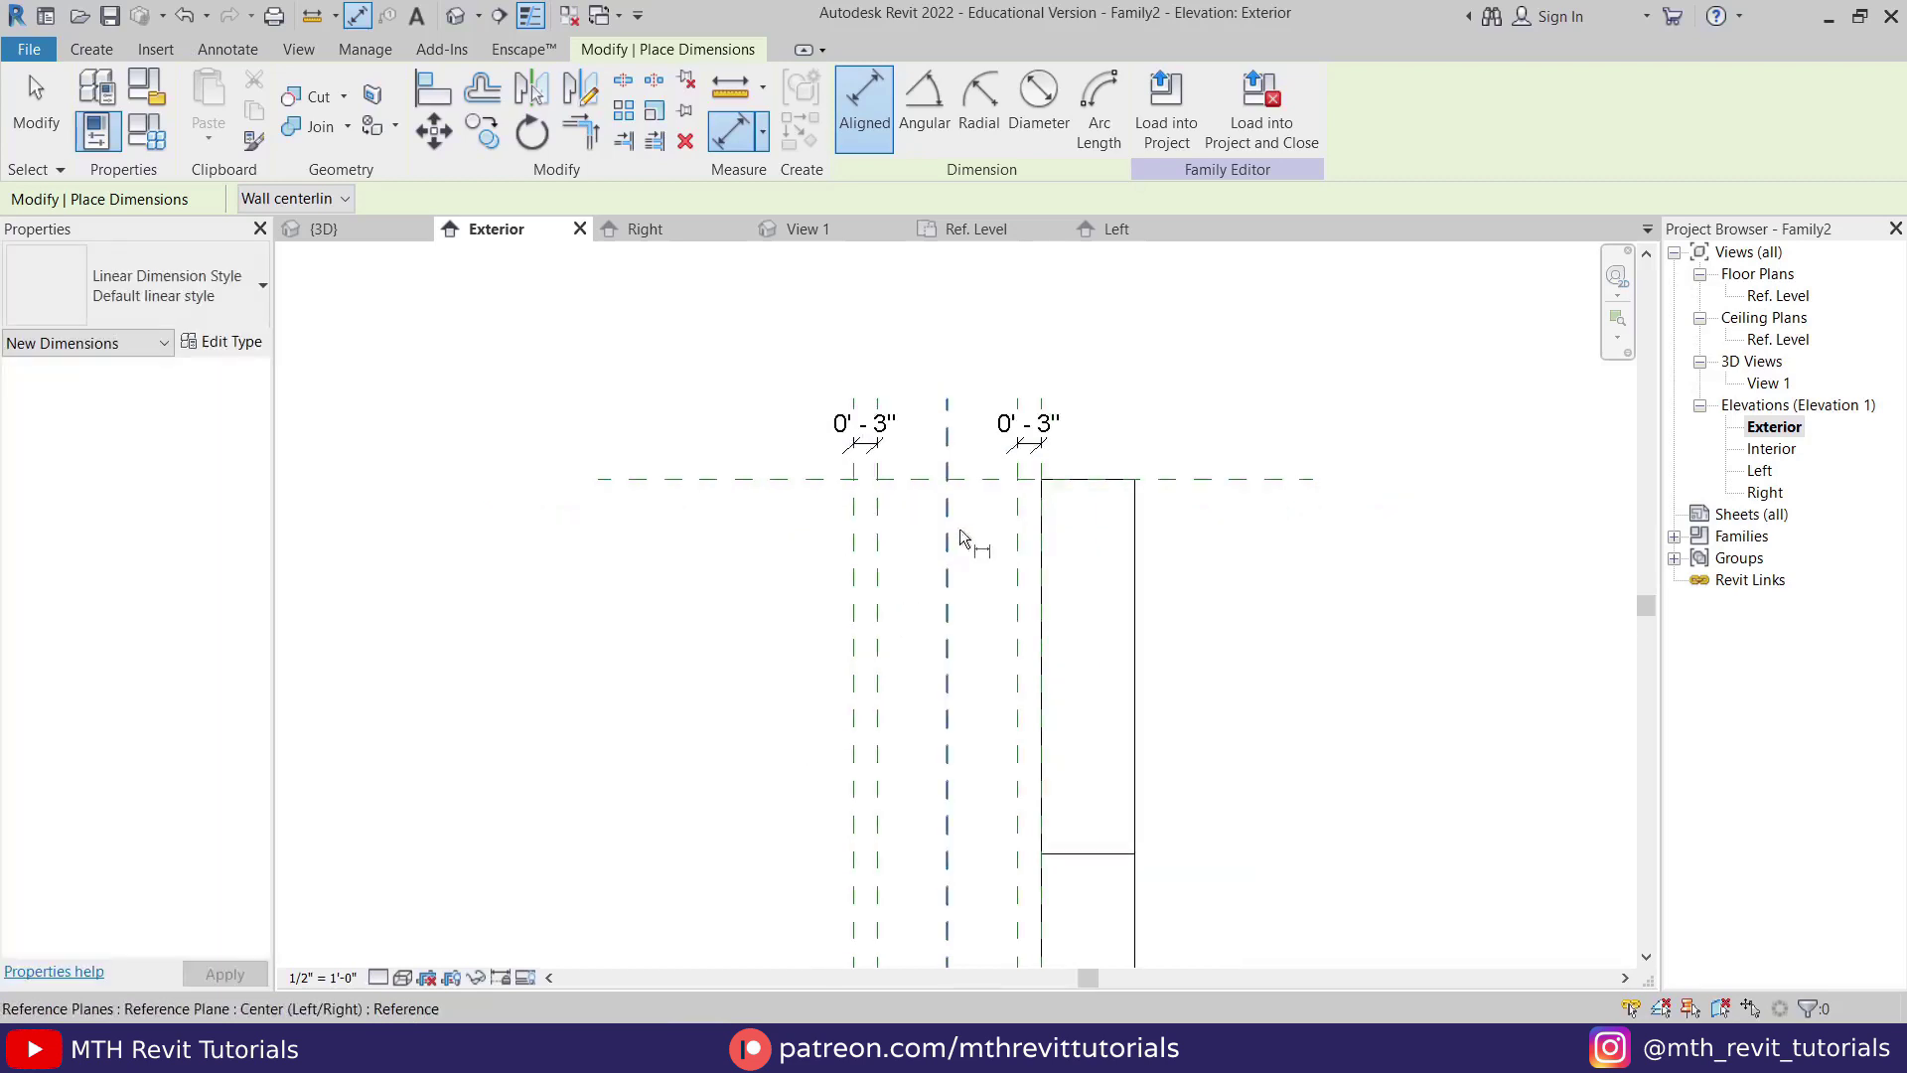
key("Escape")
Stretch the extrusion's near end to the inner reference plane beside the Right plane and lock the alignment.
middle_click_drag(1038, 655, 1073, 498)
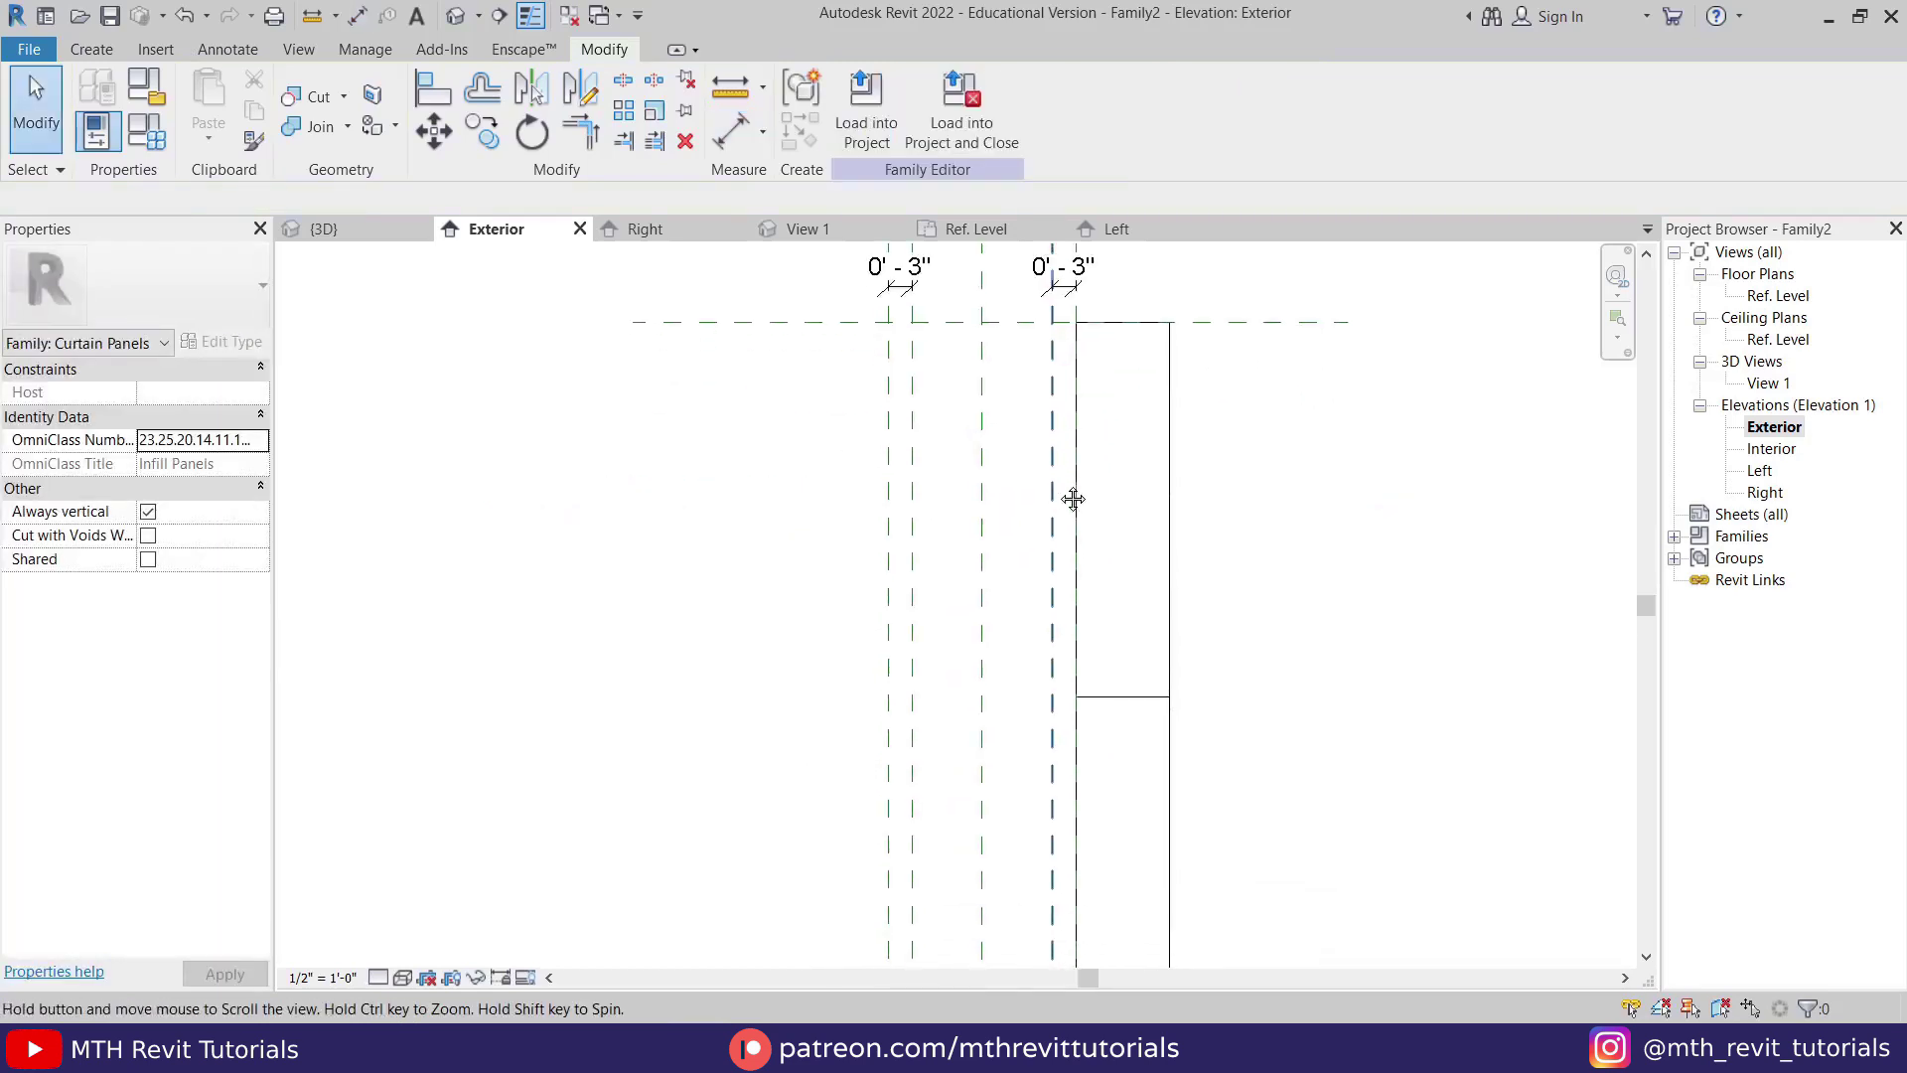
left_click(1119, 701)
left_click_drag(1070, 697, 907, 710)
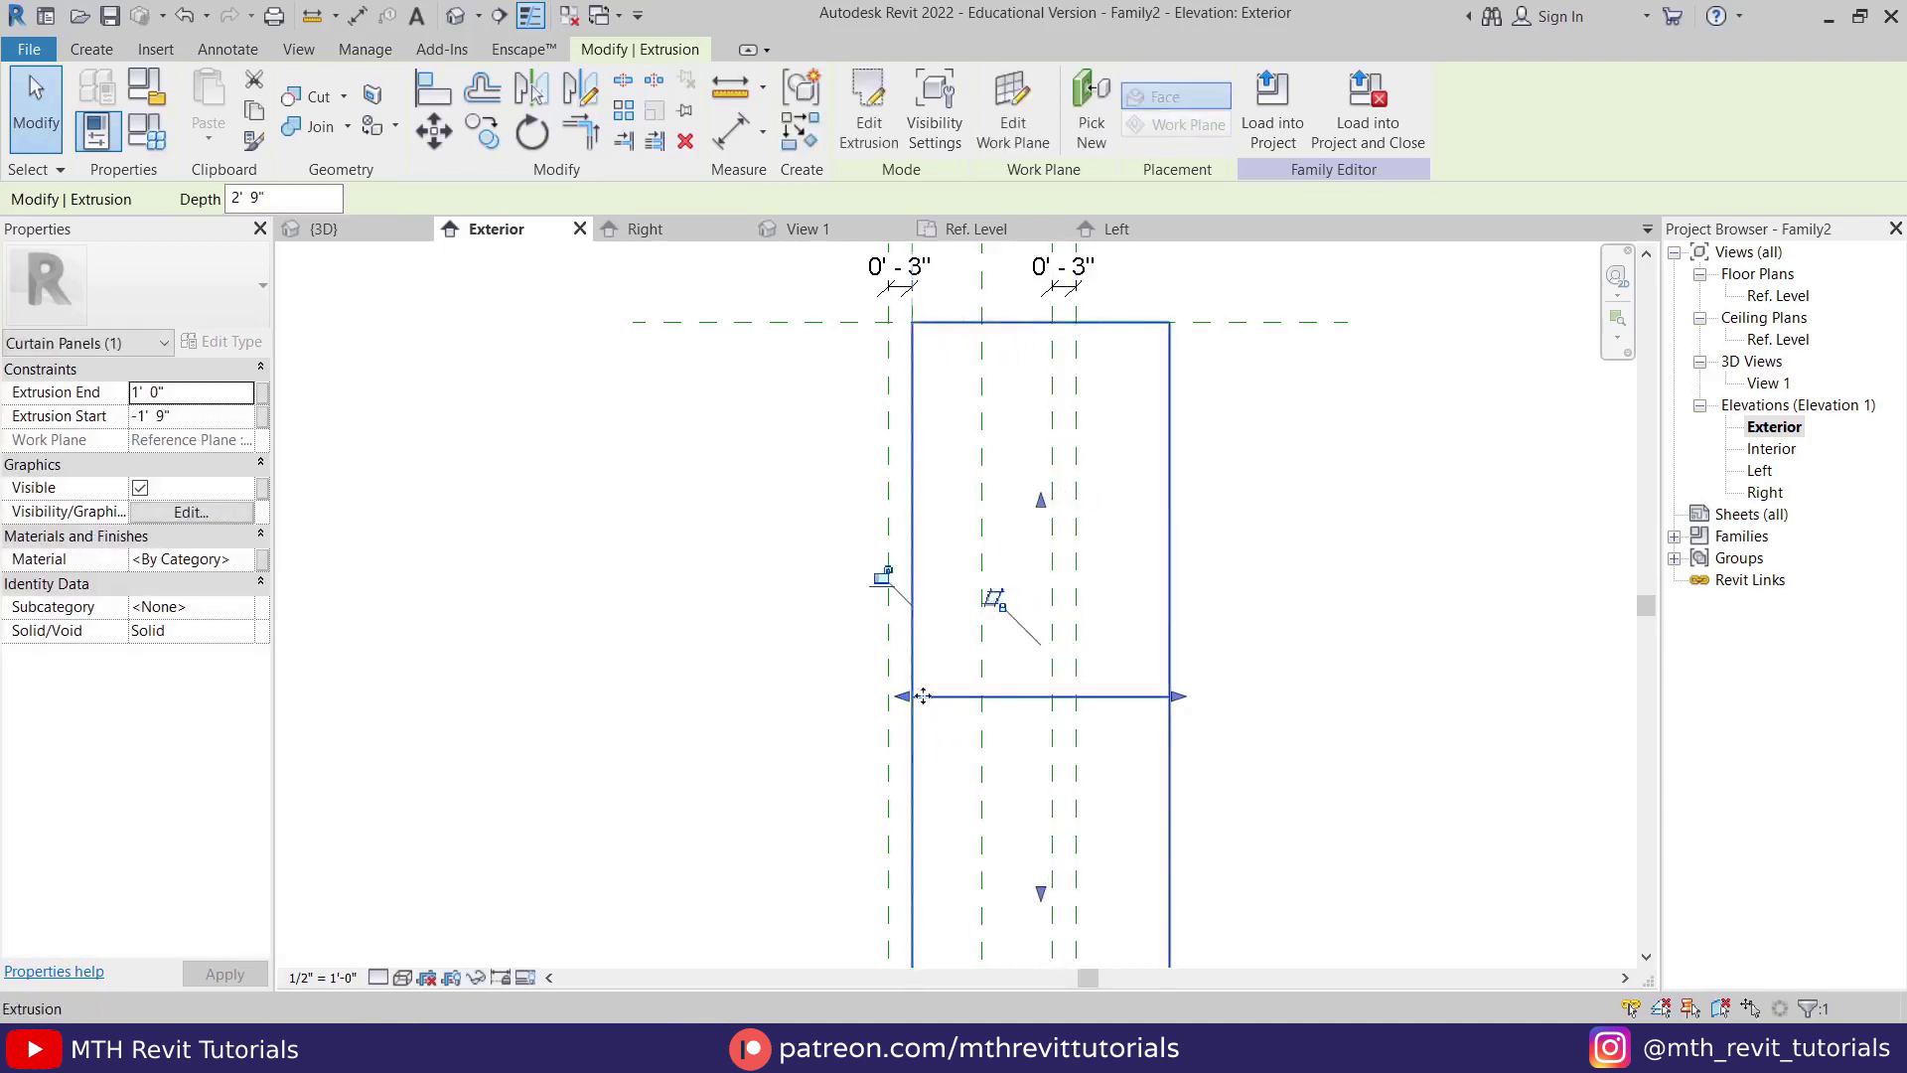
left_click(893, 599)
left_click(883, 586)
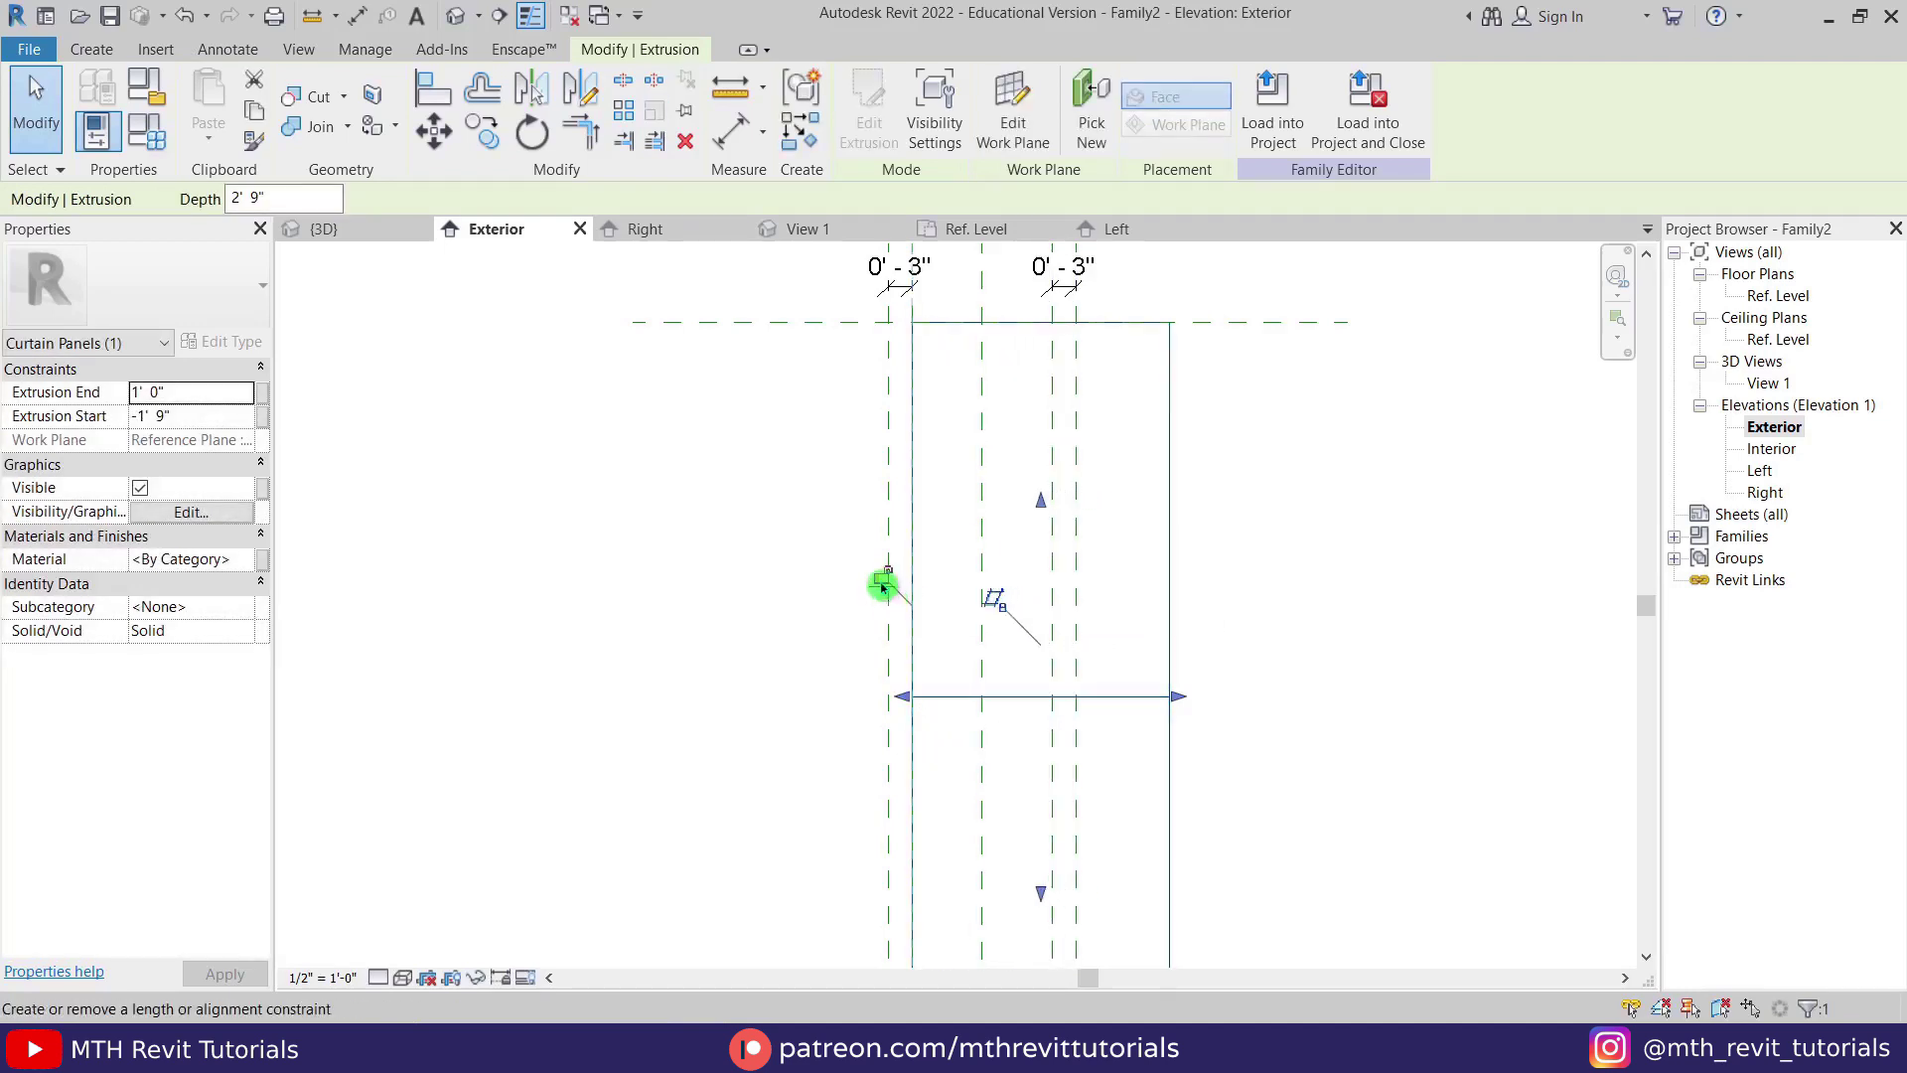
Pull the extrusion's opposite end back to the inner reference plane beside the Left plane.
left_click_drag(1173, 698, 1055, 698)
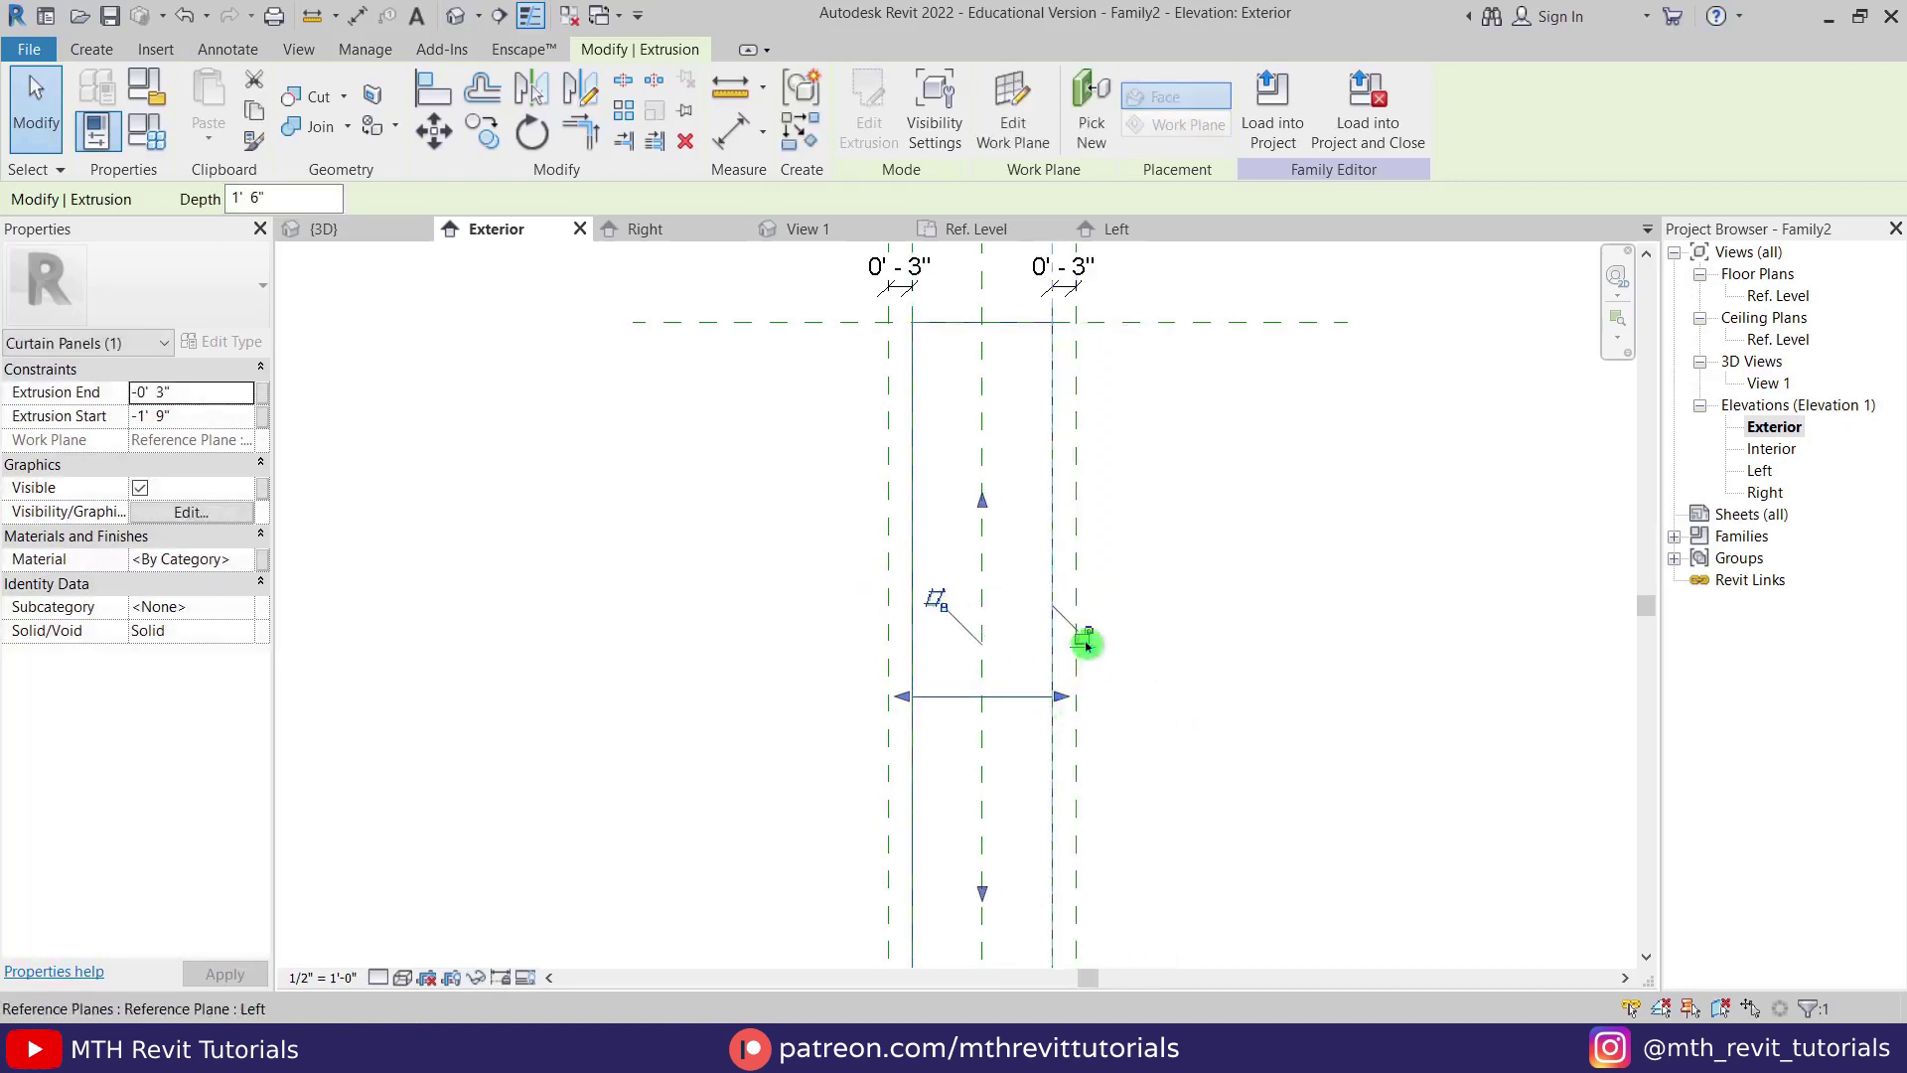
left_click(1229, 661)
scroll(1084, 460, "down", 1)
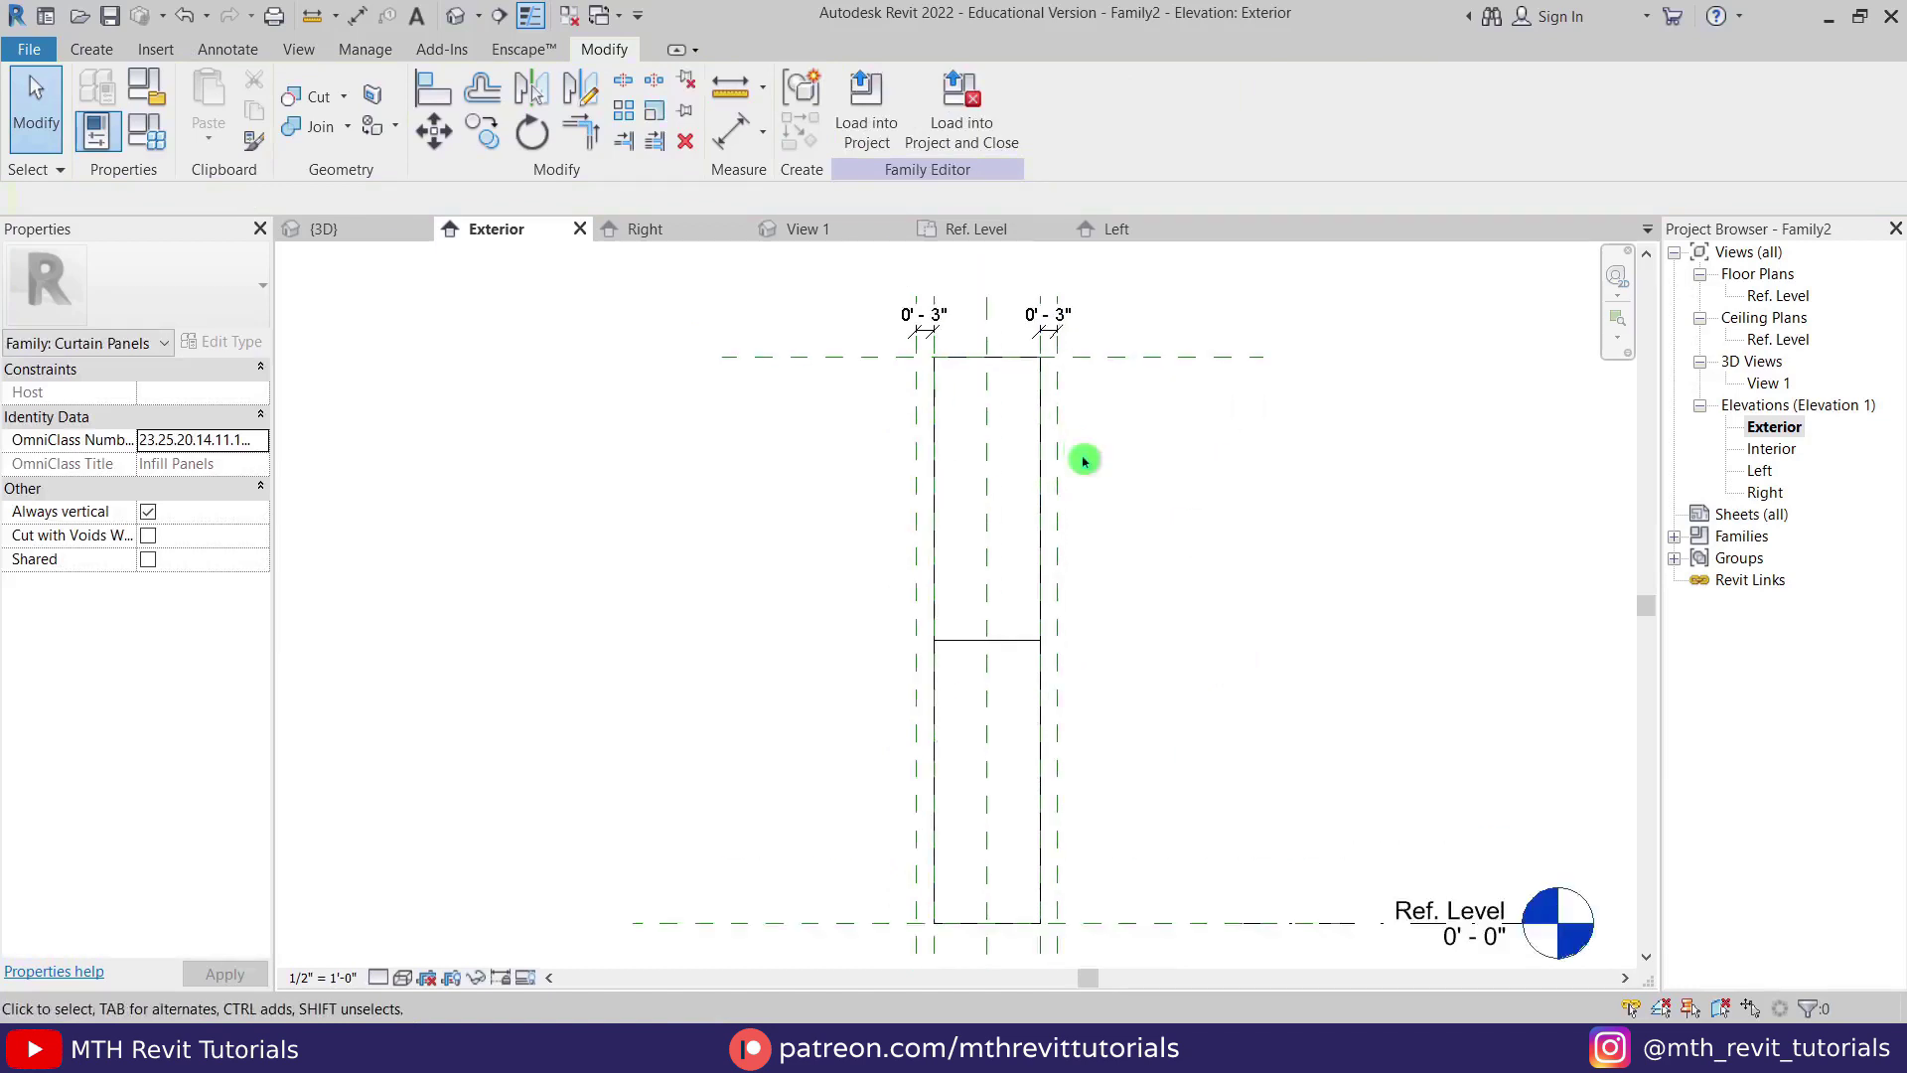
In the default 3D view, associate the extrusion's material with a new family type parameter named CP01.
left_click(462, 22)
middle_click_drag(945, 528, 1207, 570, "shift")
left_click(936, 592)
middle_click_drag(837, 692, 978, 648, "shift")
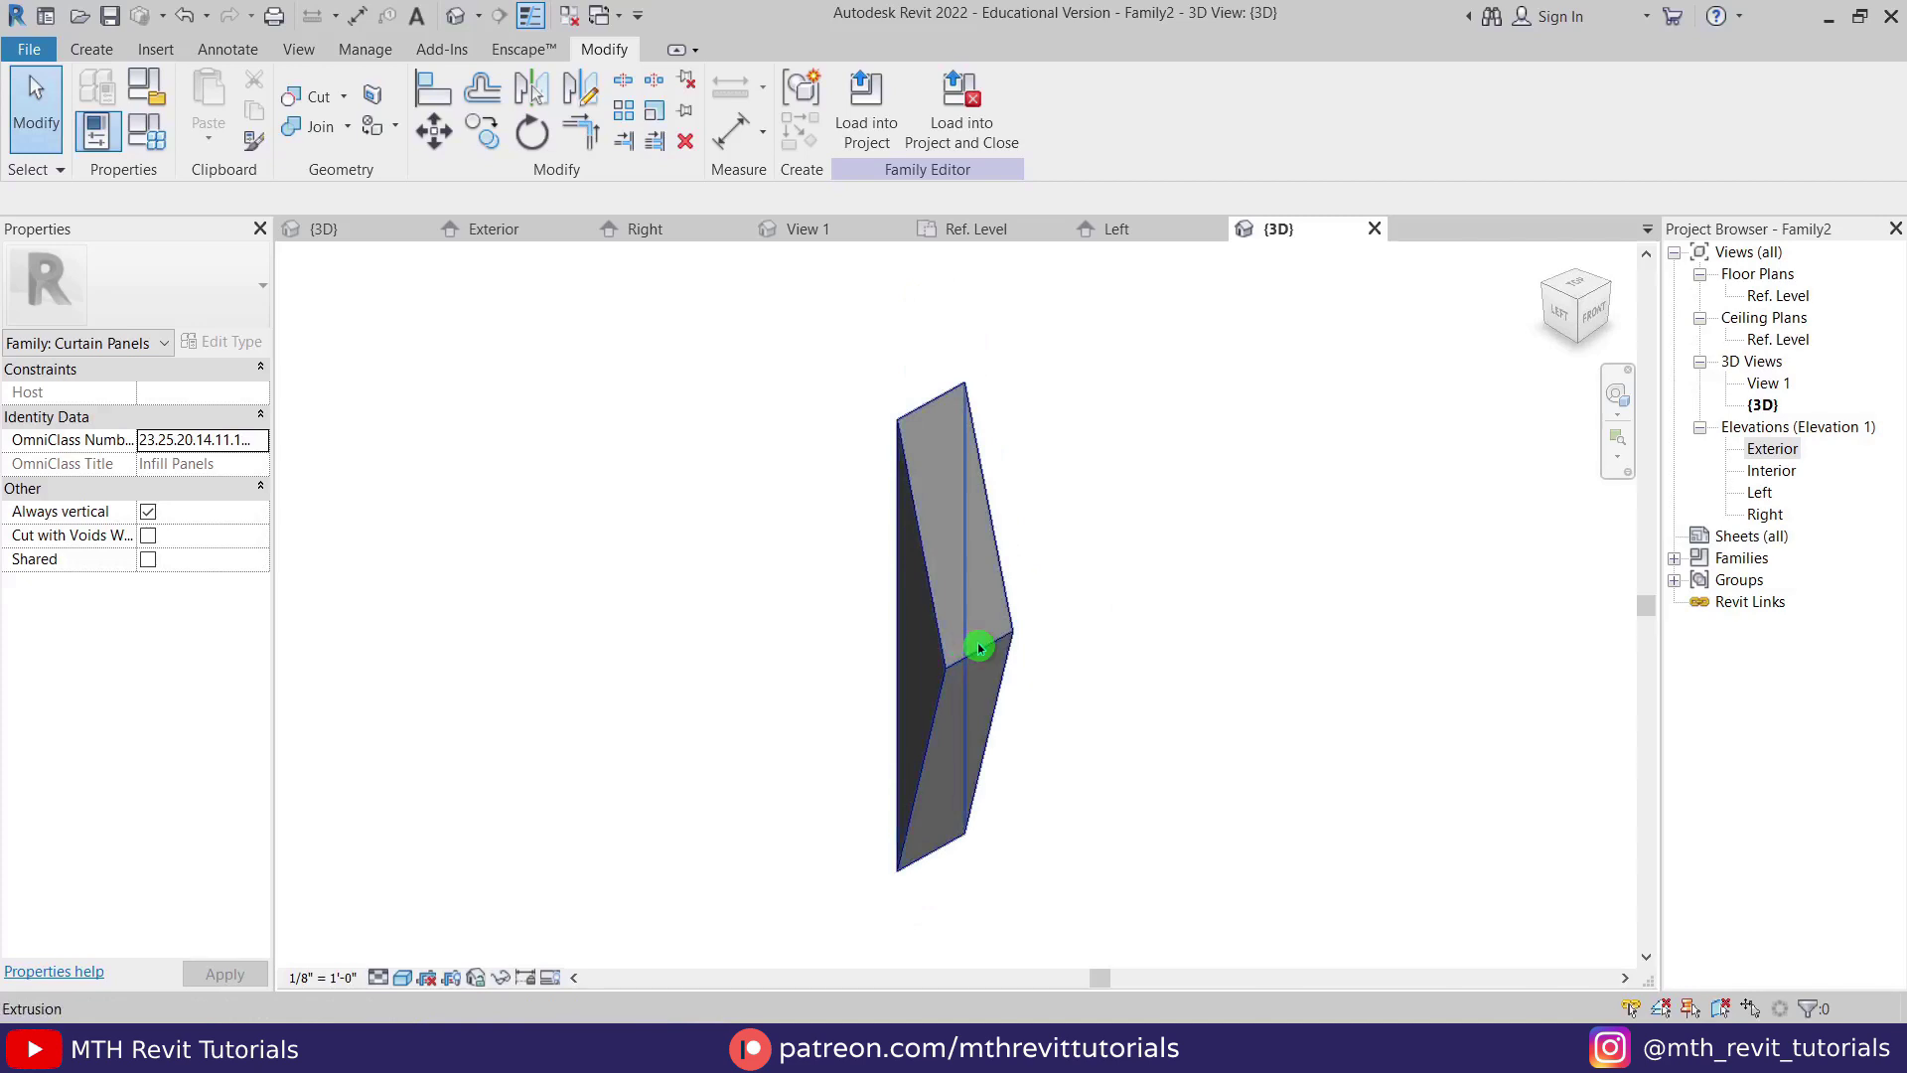
left_click(978, 647)
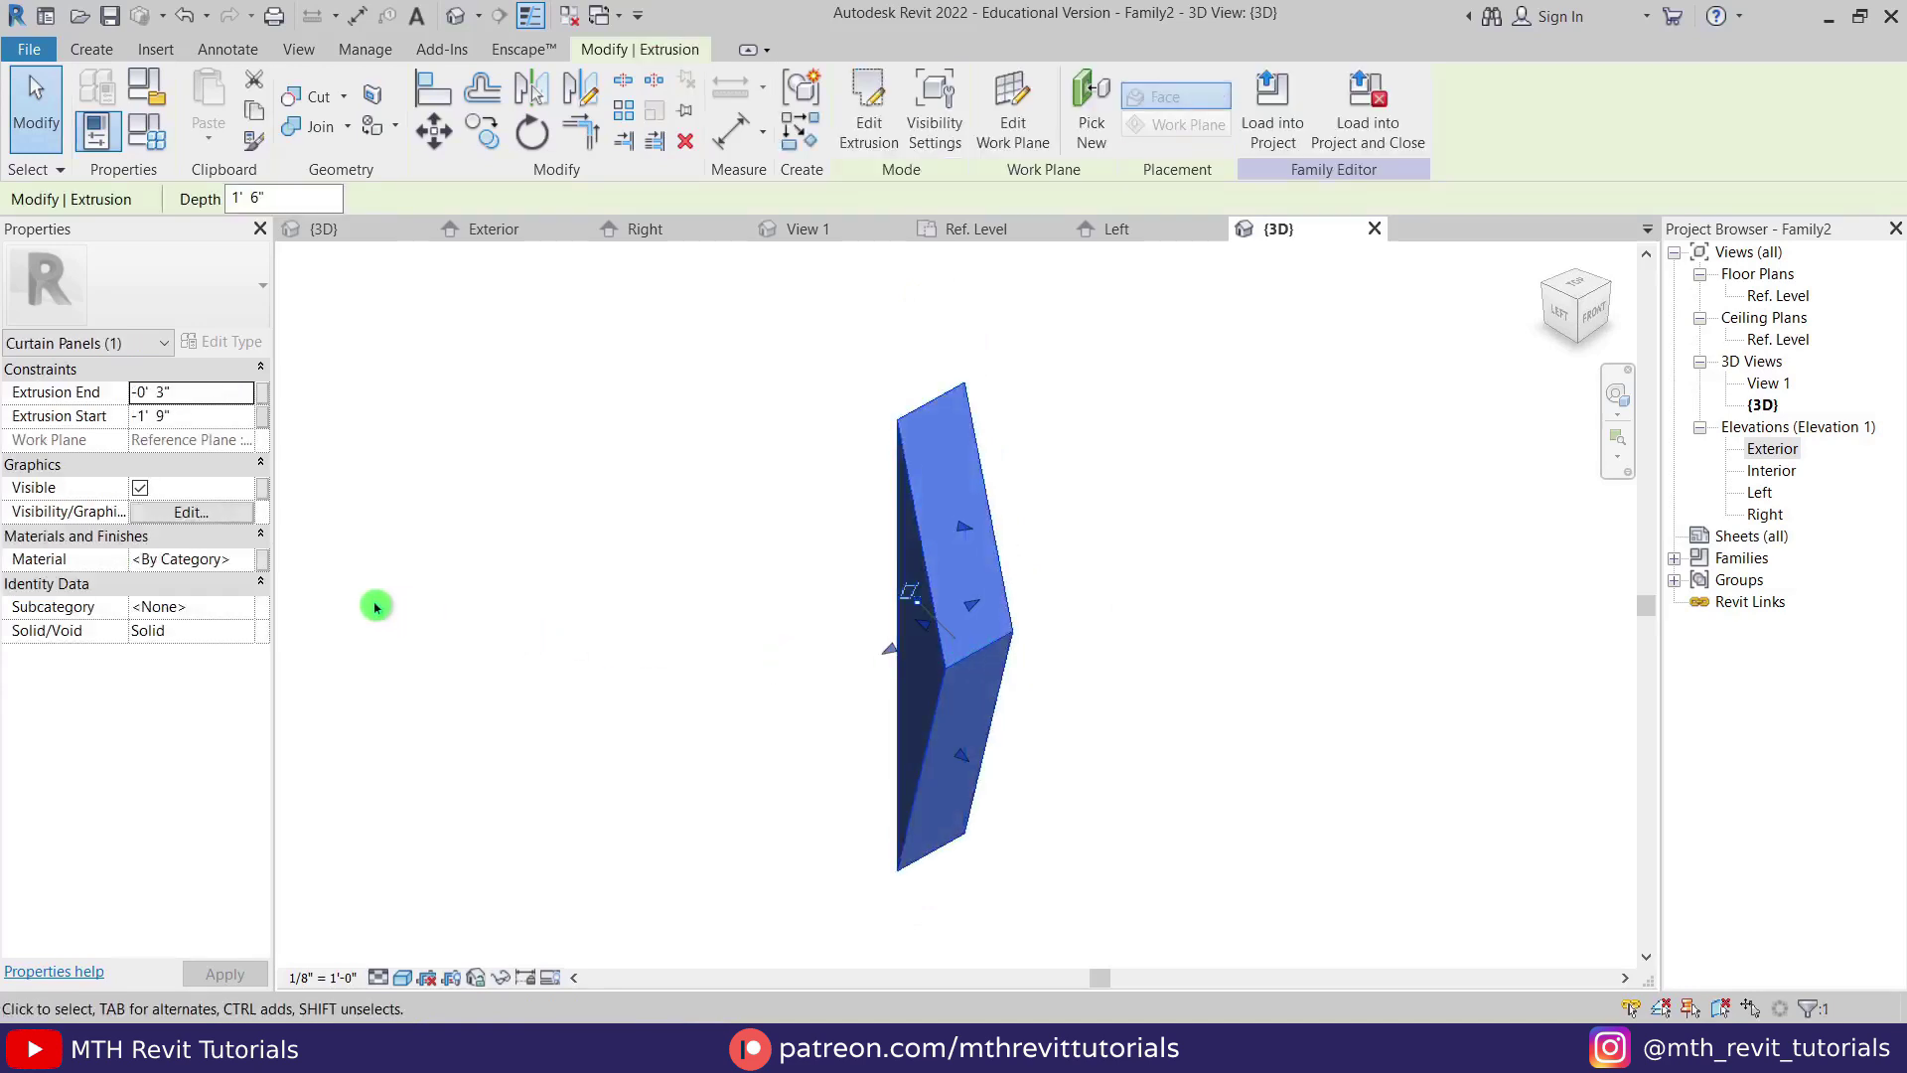
left_click(262, 561)
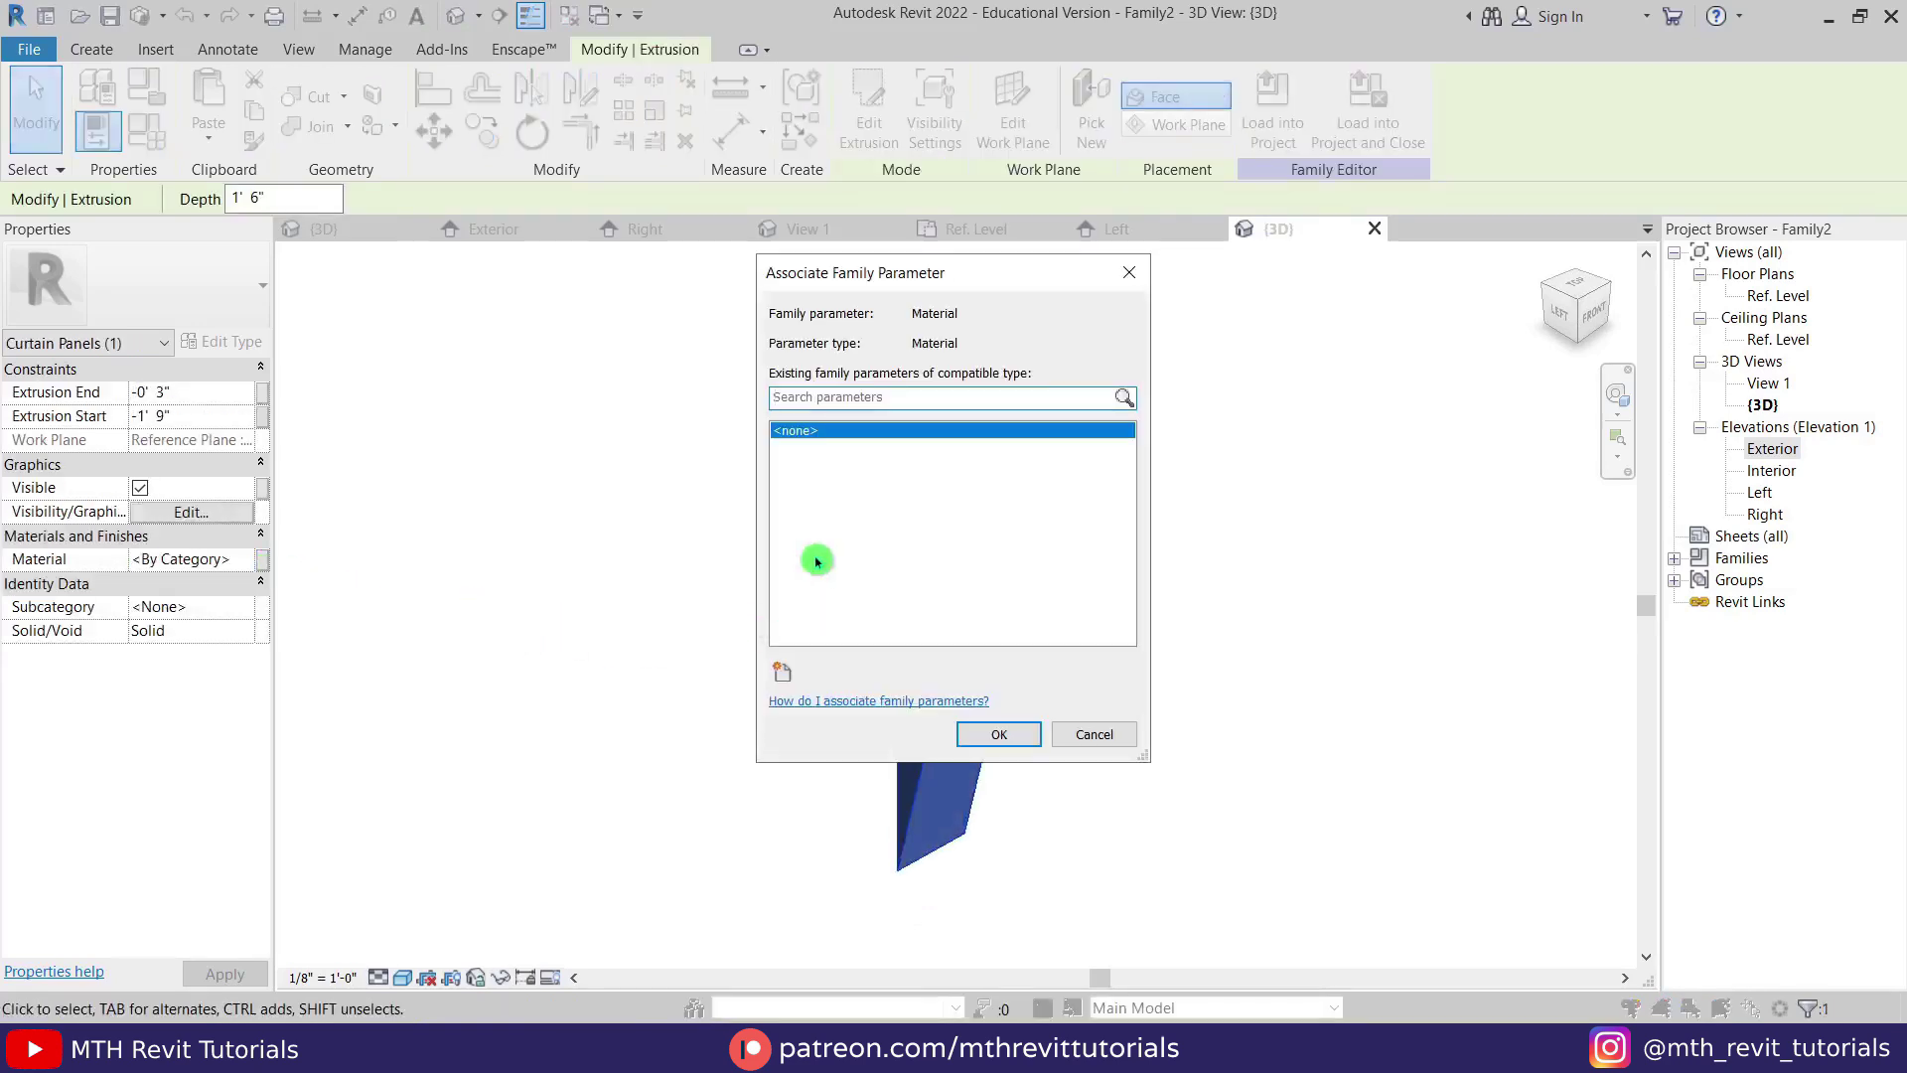
left_click(785, 676)
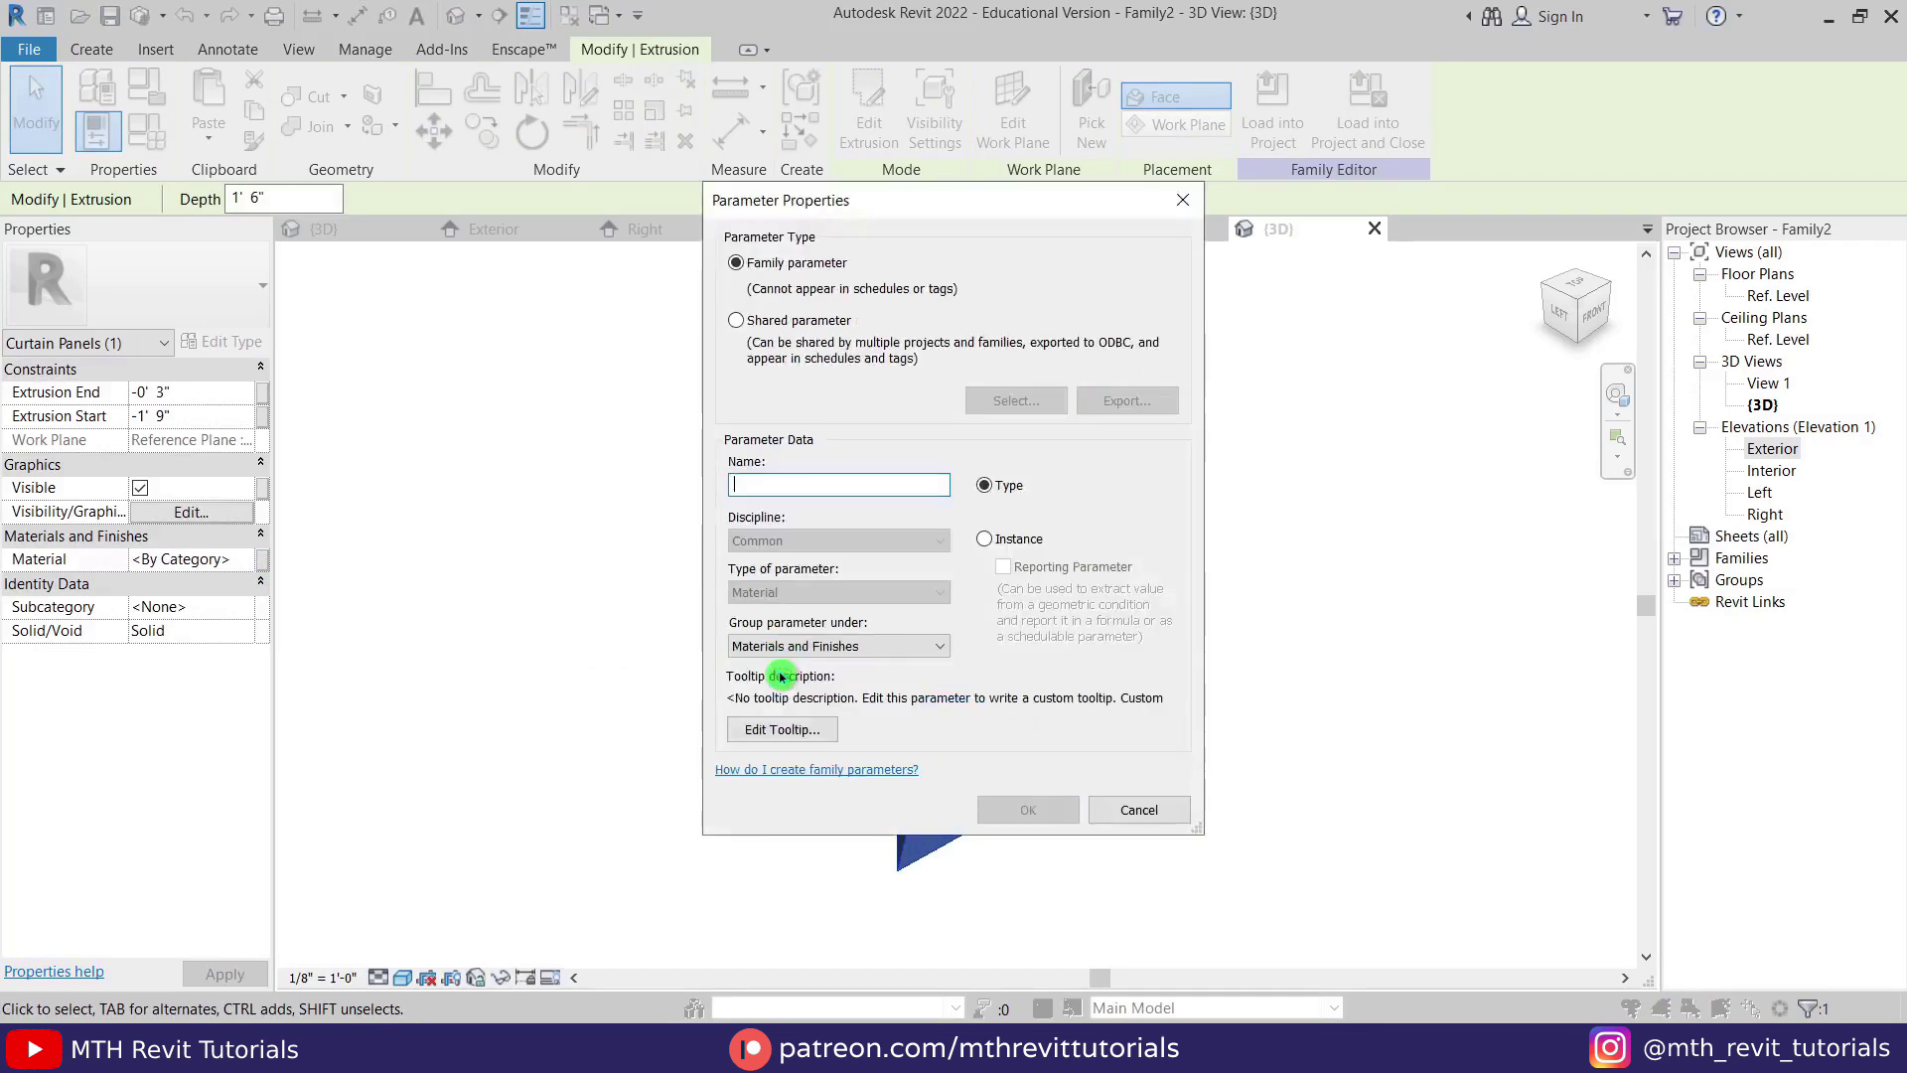
type("CP01")
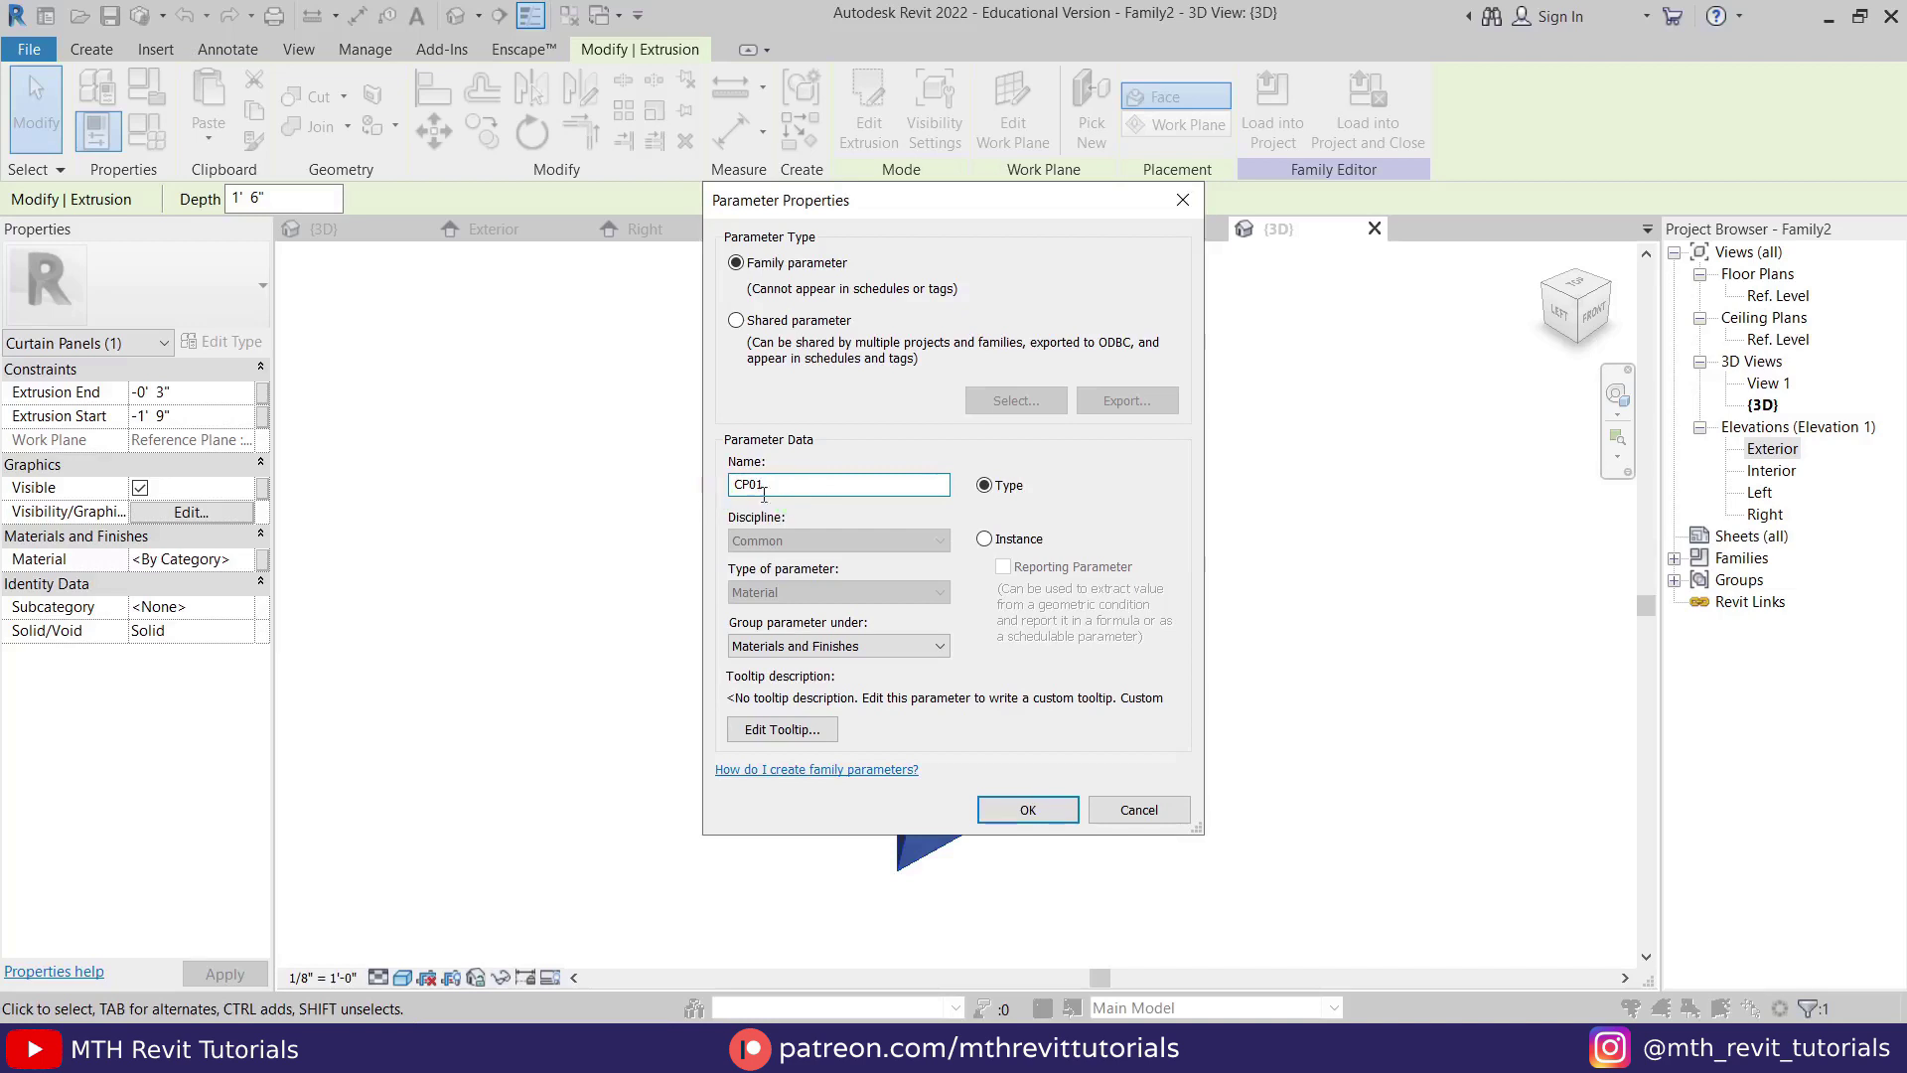
left_click(1020, 809)
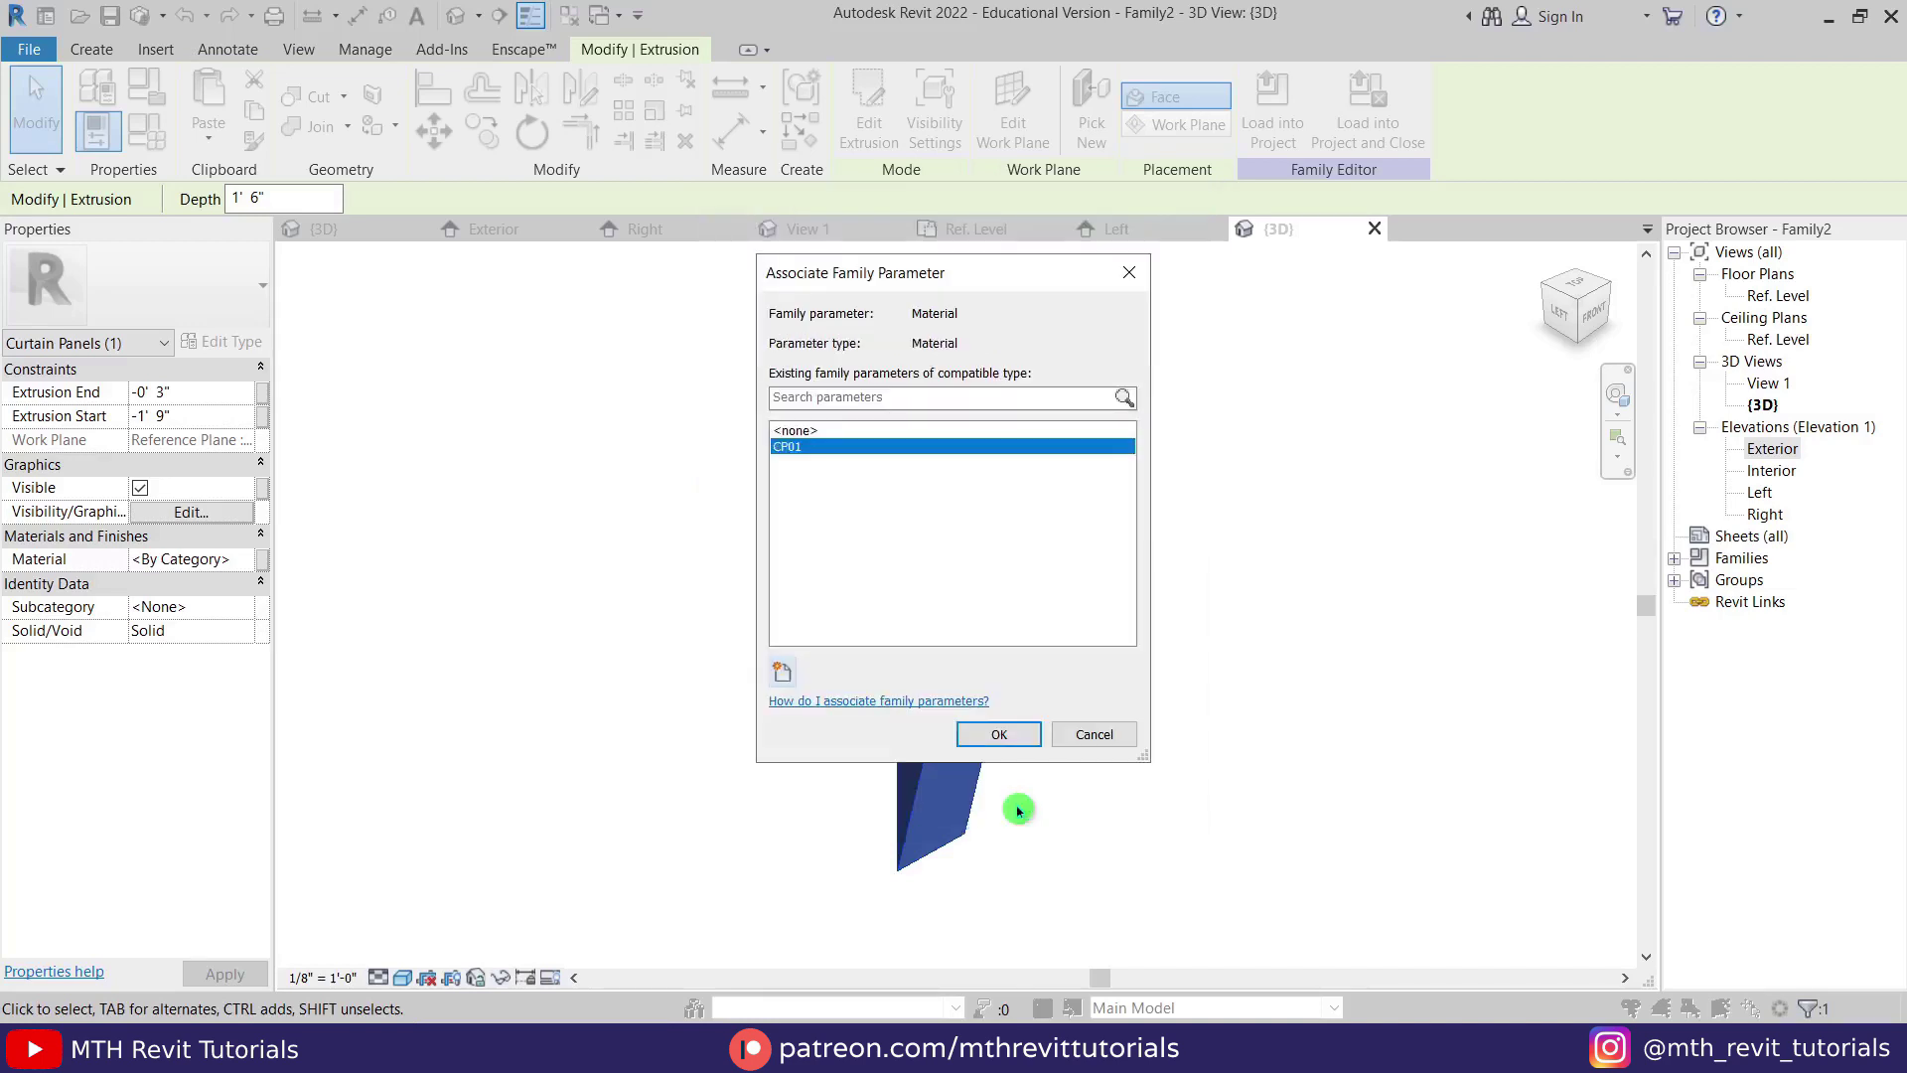
left_click(997, 735)
left_click(811, 658)
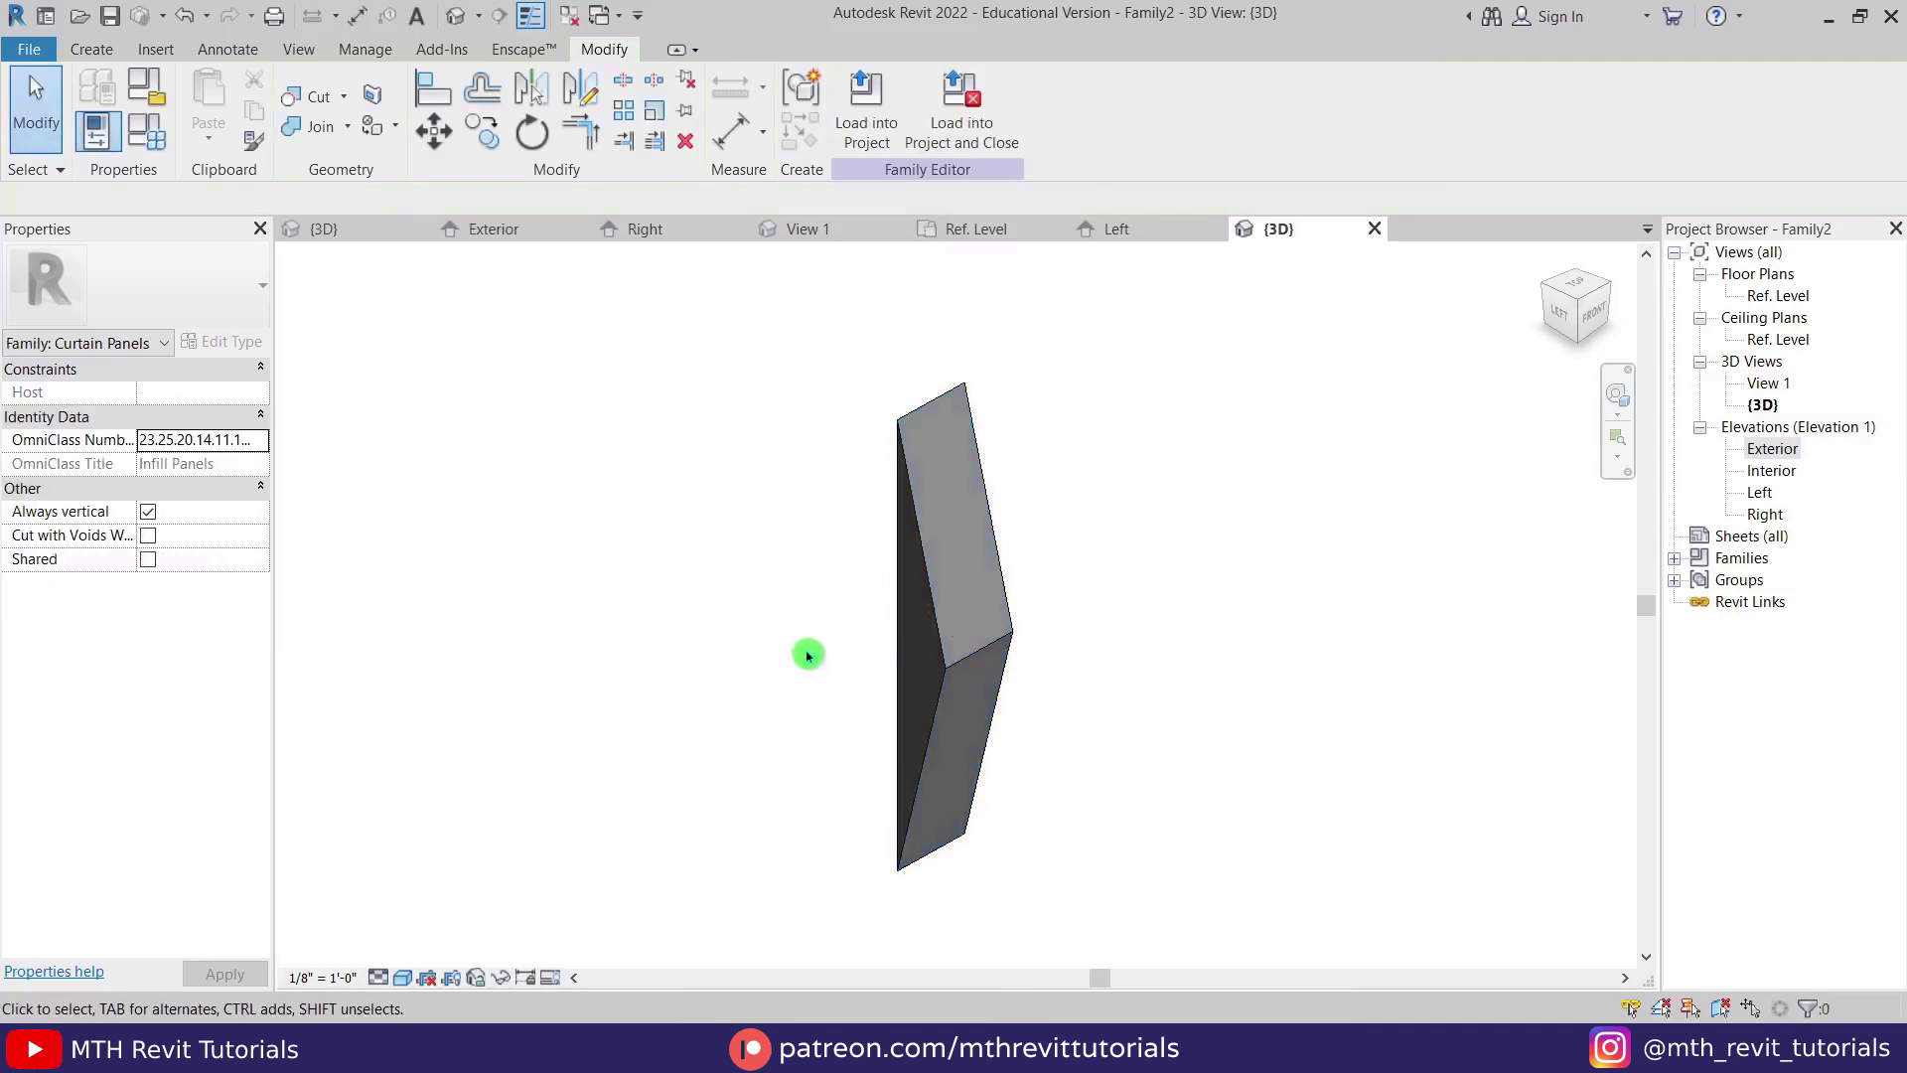
Save the family as CP_01 in the Facade Tutorial 008 folder.
left_click(88, 121)
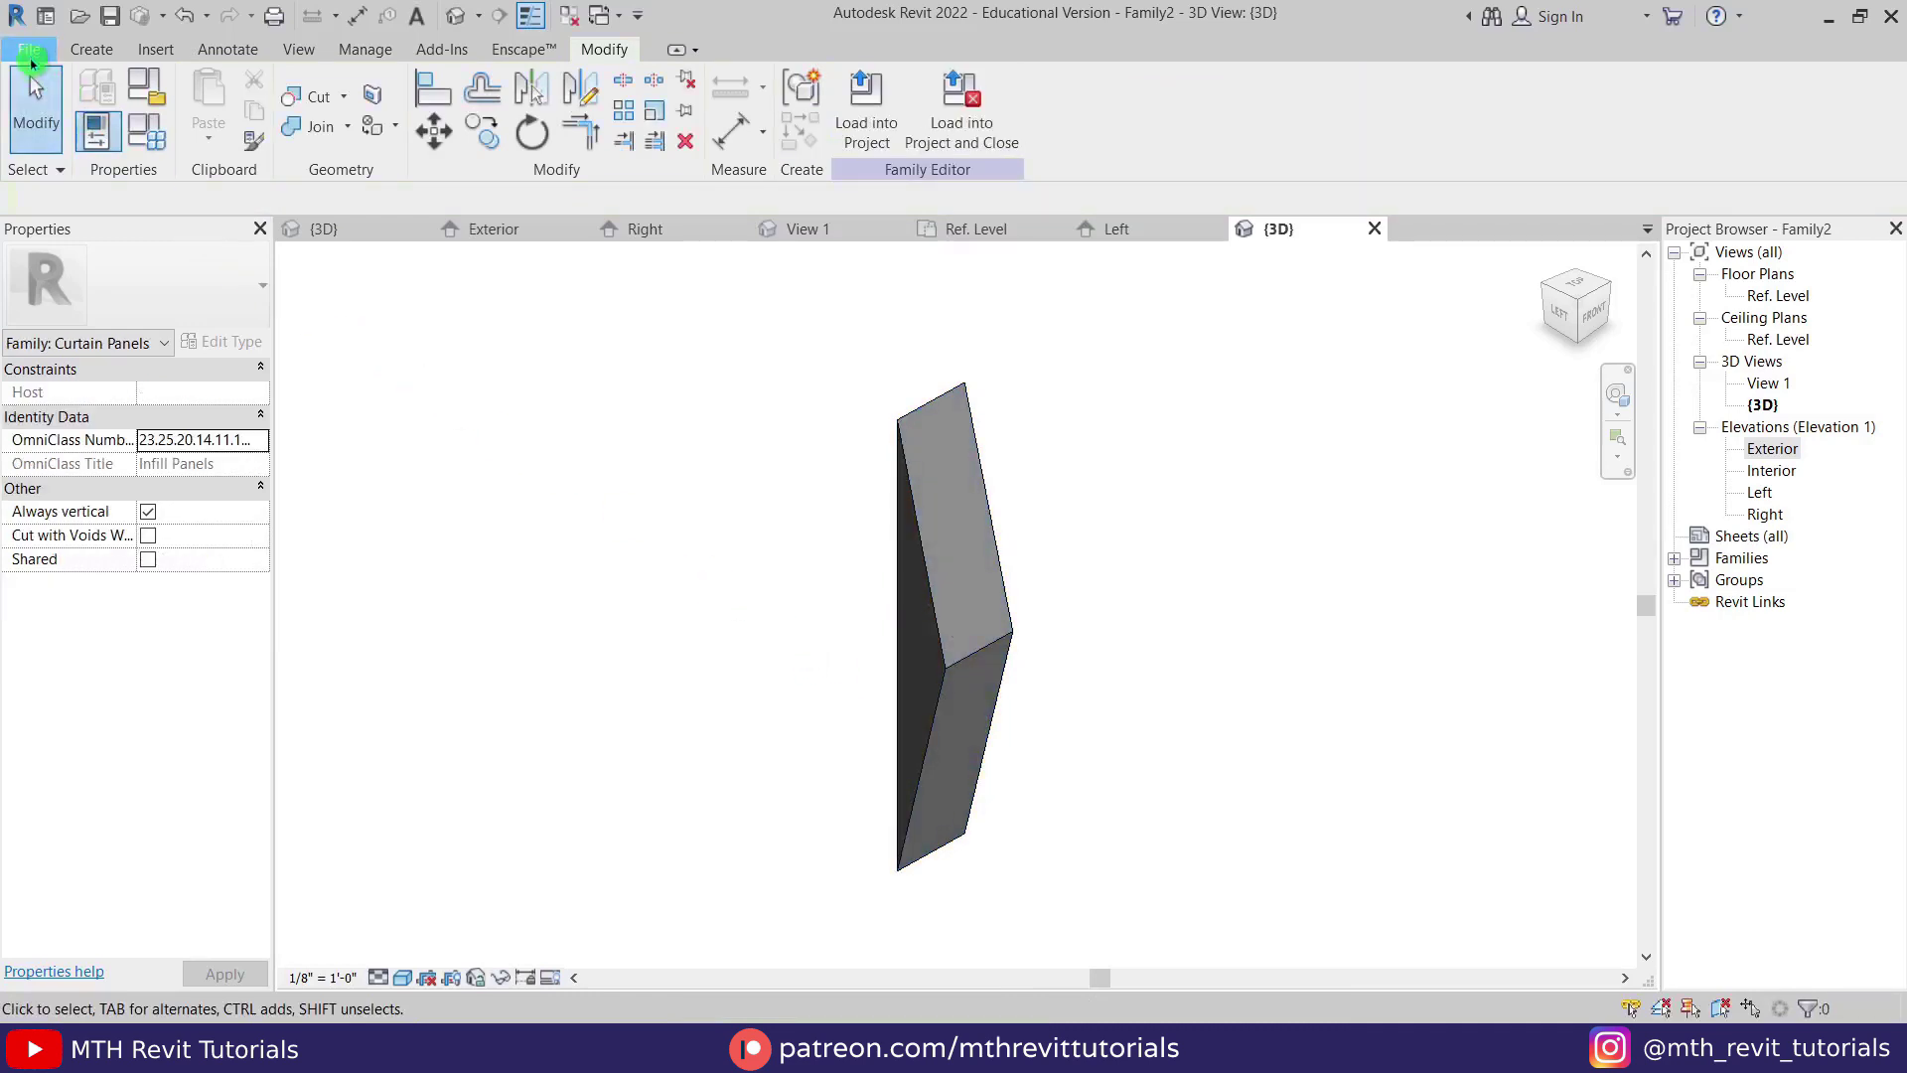
left_click(31, 57)
mouse_move(99, 375)
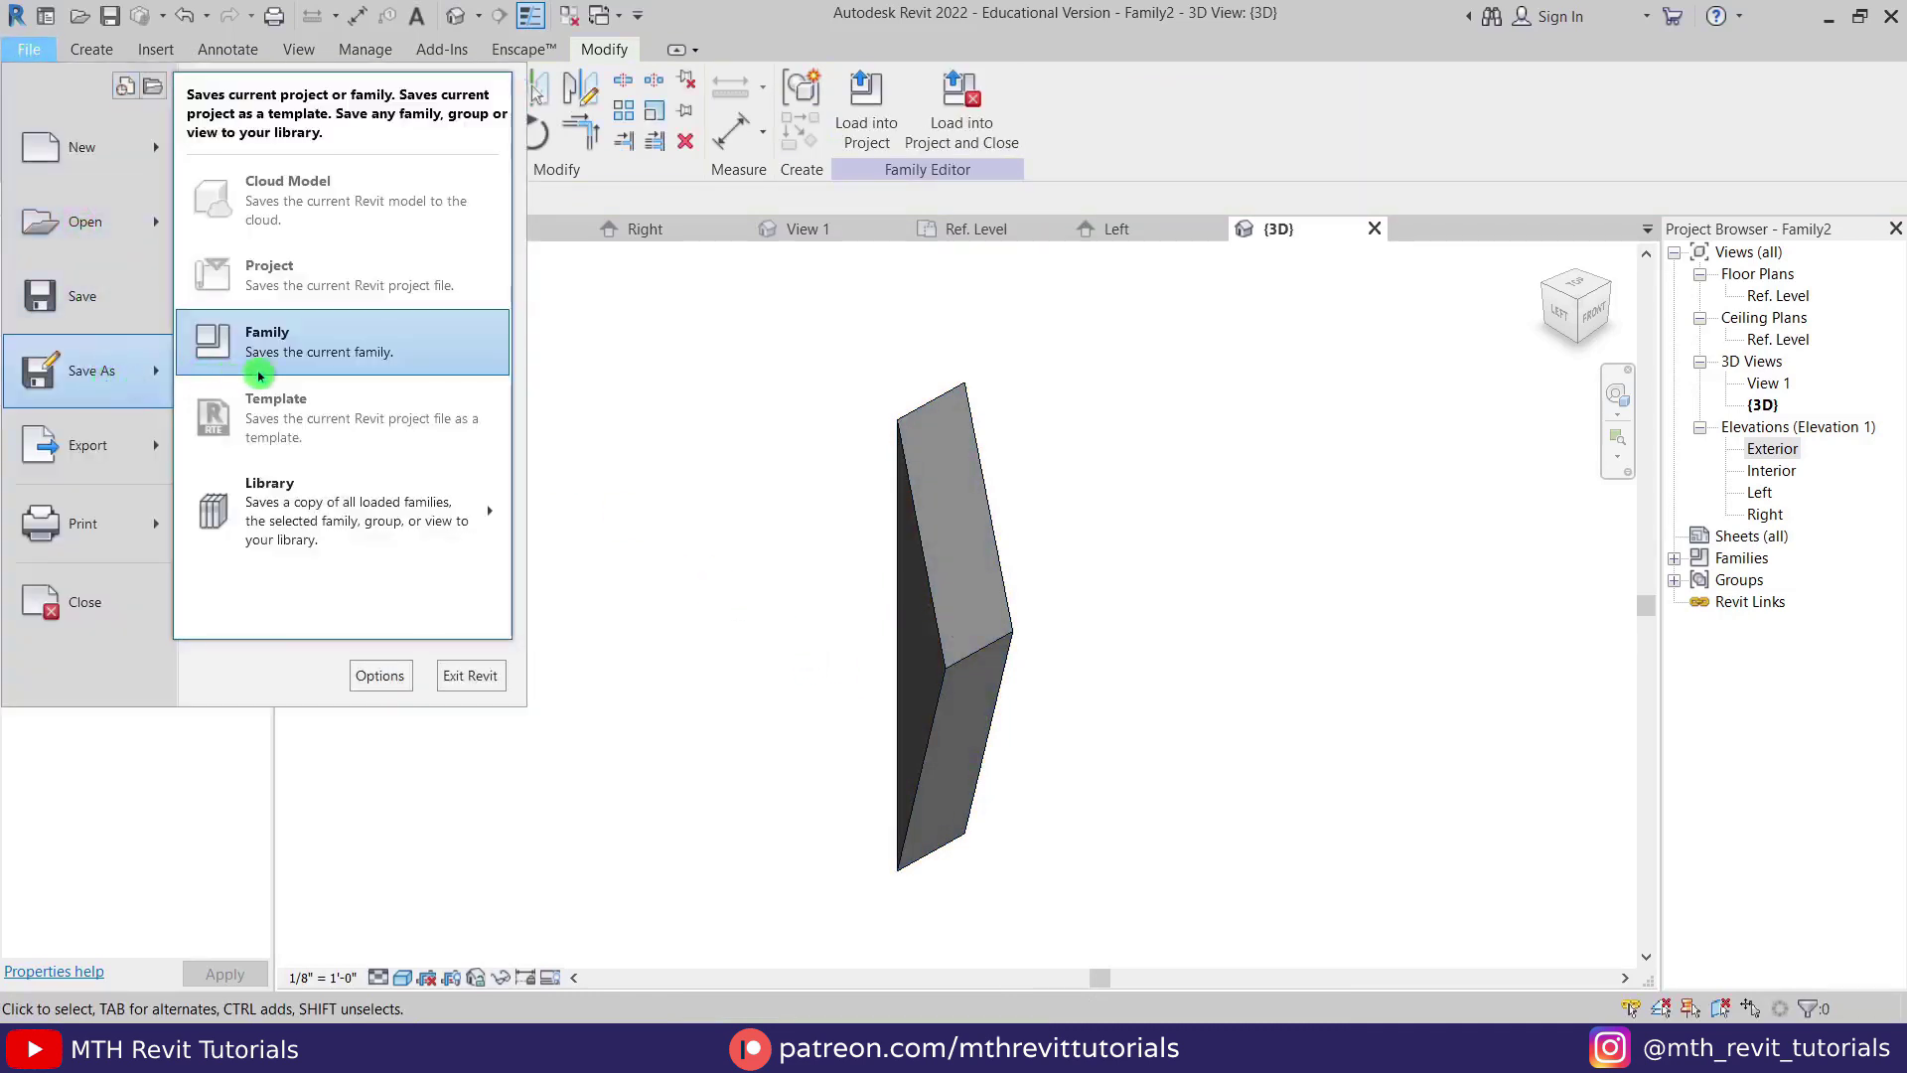
left_click(259, 373)
double_click(397, 852)
type("CP_01")
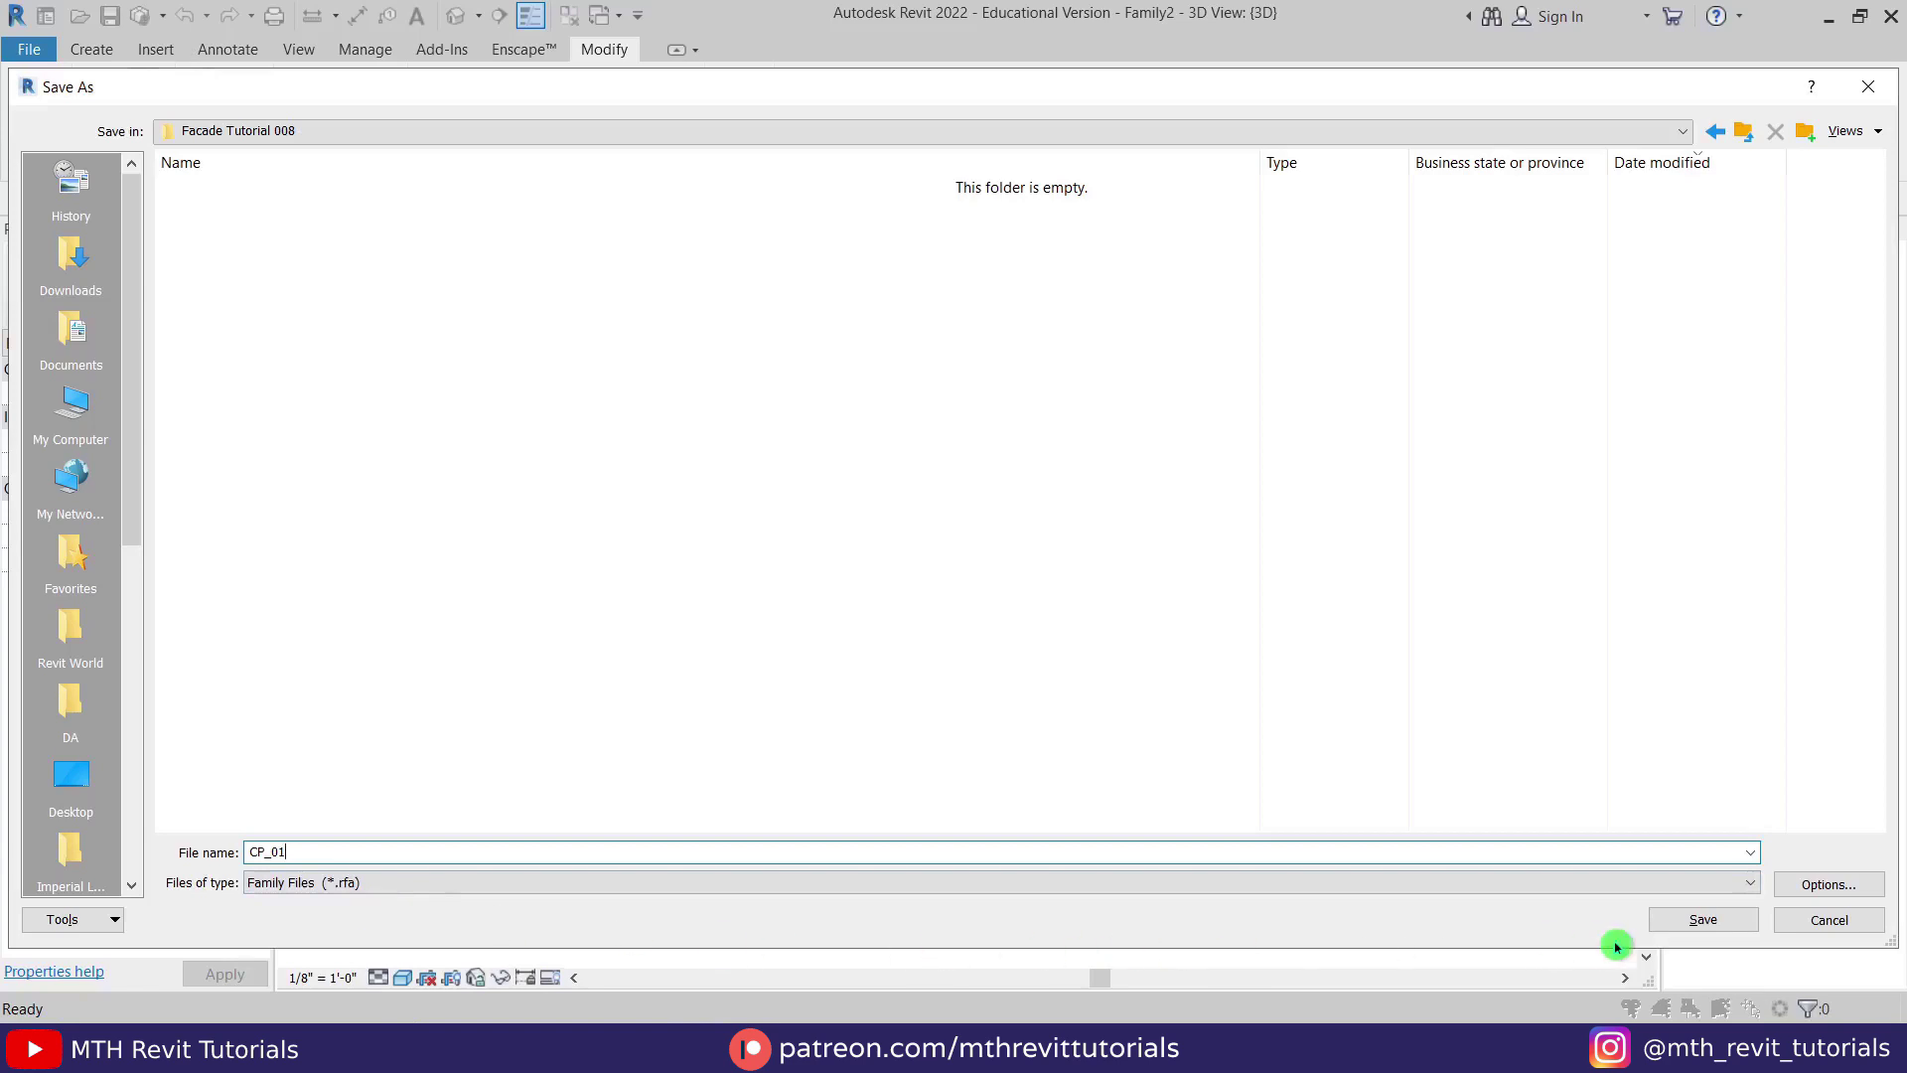
left_click(1699, 917)
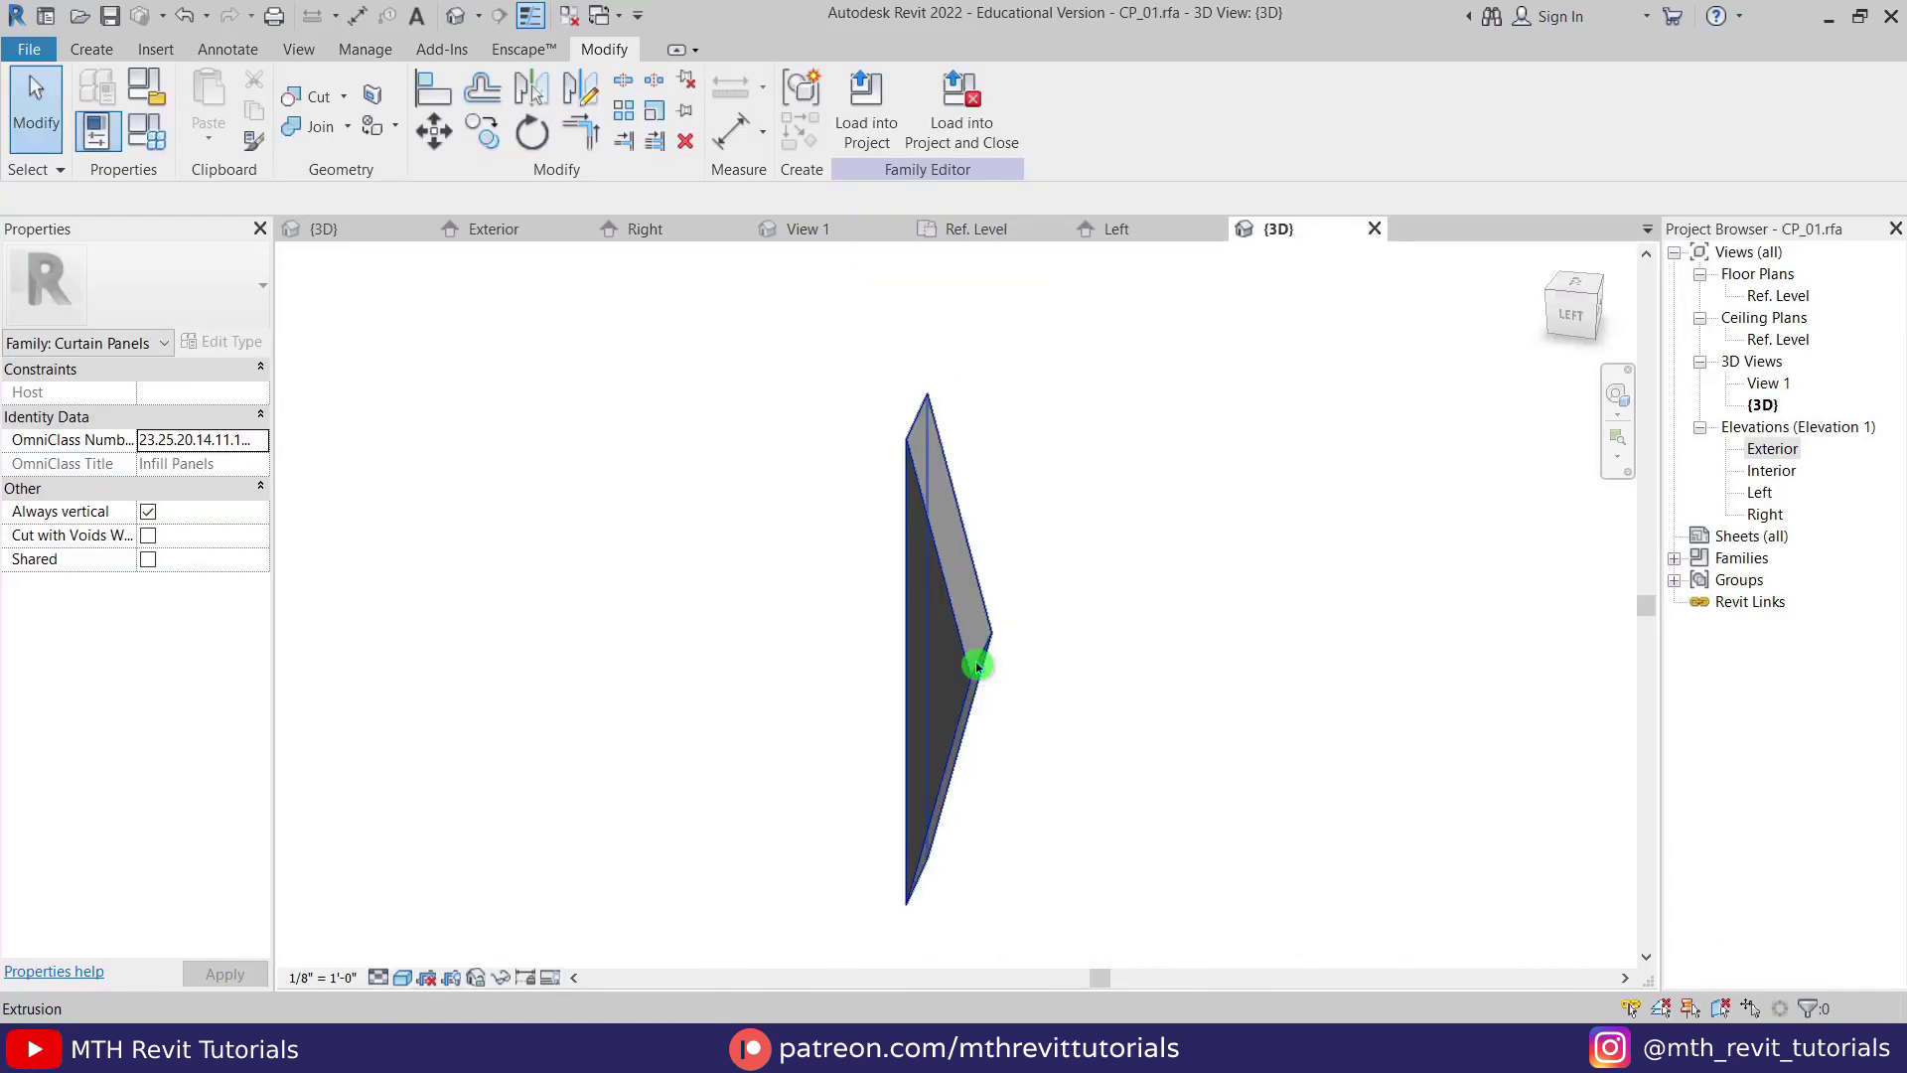
In the Left elevation, edit the extrusion's sketch and move the triangular profile up so its lower vertex sits at the panel's mid-height.
mouse_move(980, 682)
middle_mouse_down()
mouse_move(890, 724)
mouse_move(740, 689)
mouse_move(868, 716)
mouse_move(1004, 703)
mouse_move(983, 700)
middle_mouse_up()
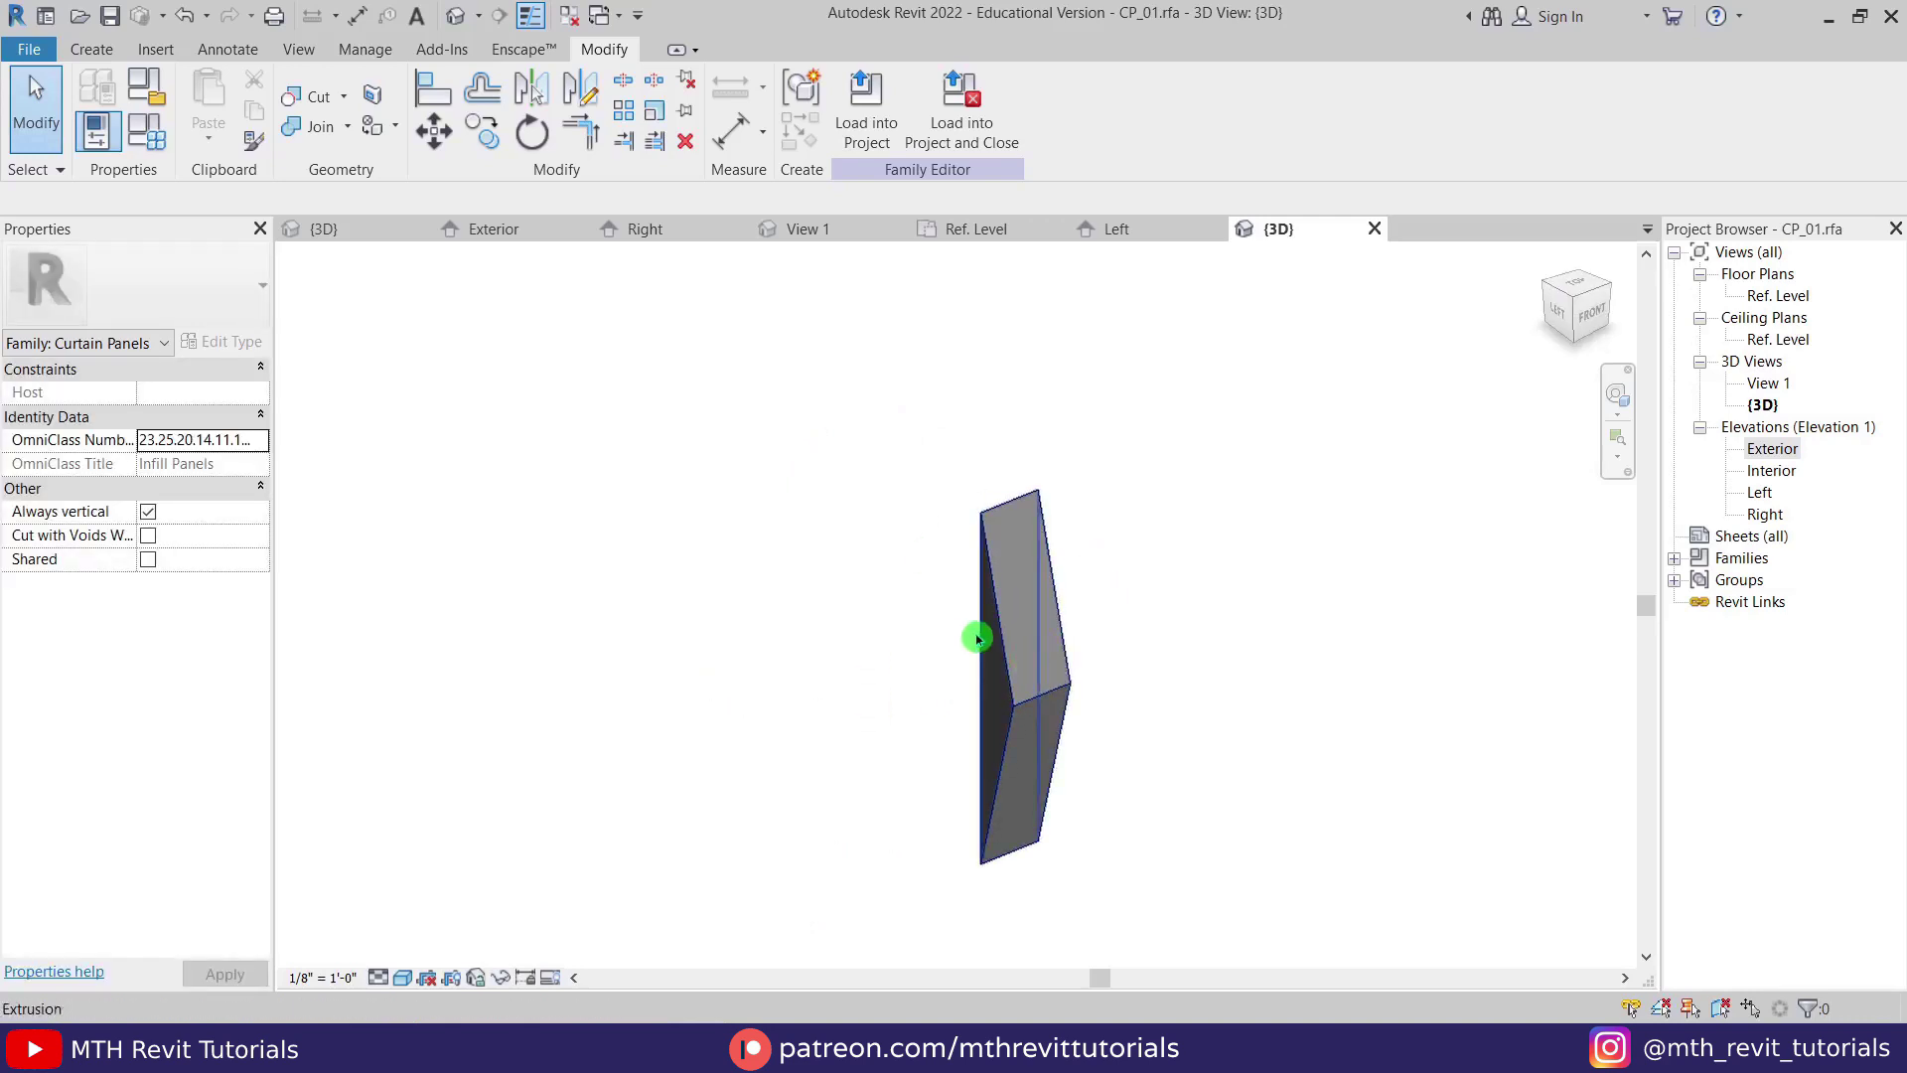
double_click(1760, 492)
left_click(920, 581)
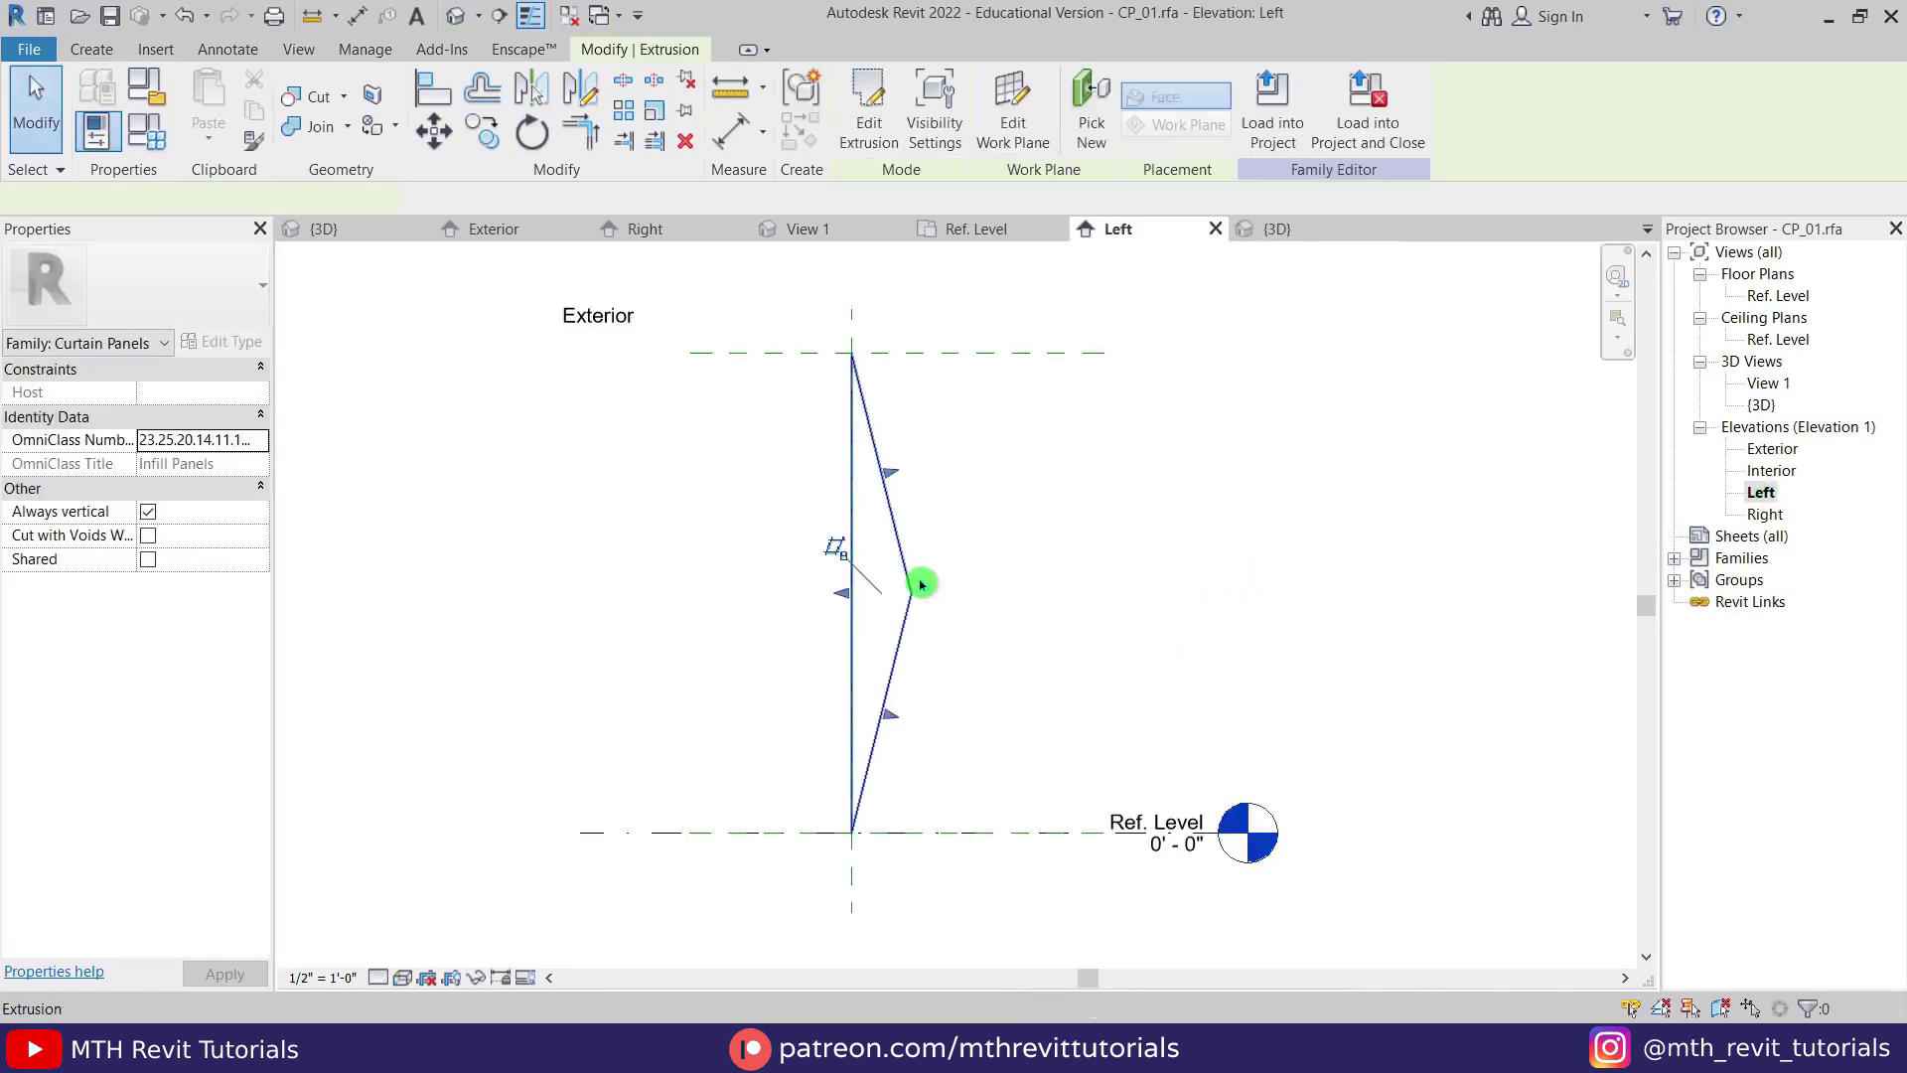
left_click(870, 111)
left_click_drag(1093, 427, 681, 705)
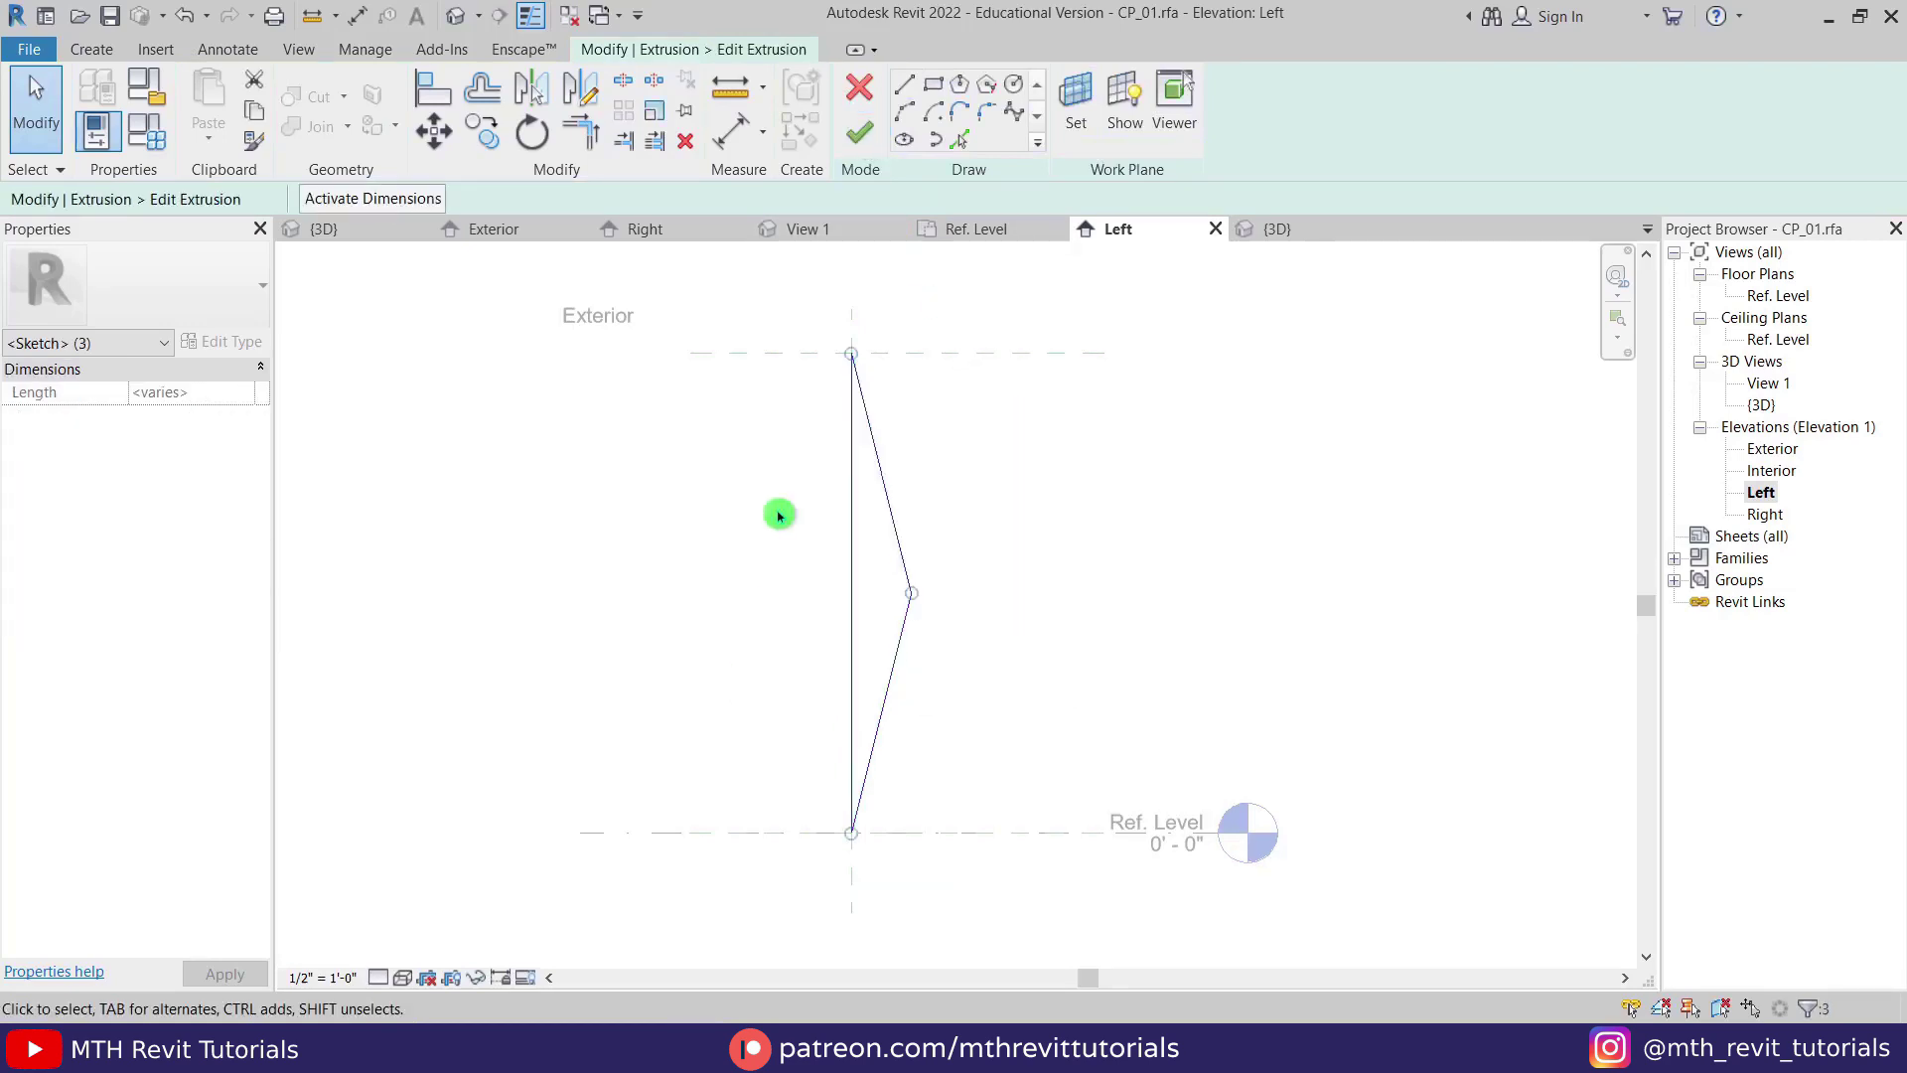
left_click(434, 130)
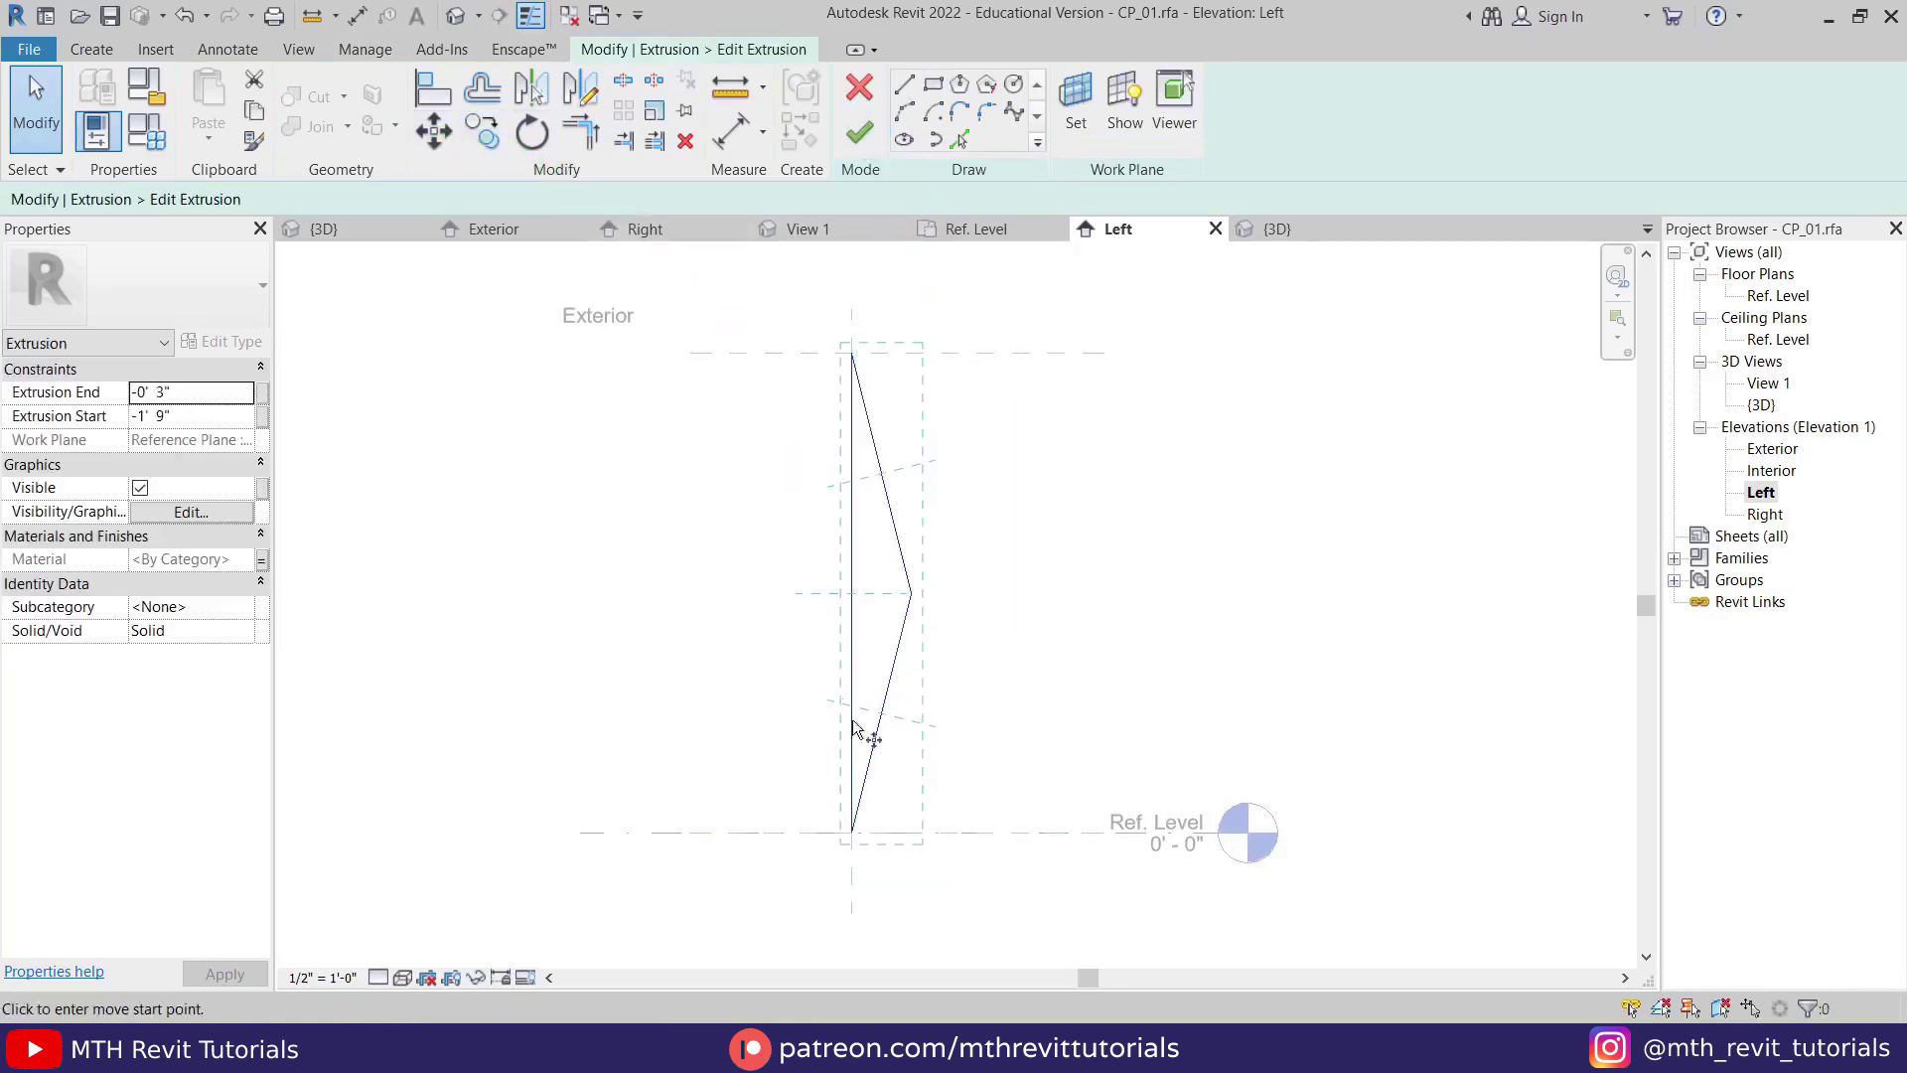
left_click(851, 834)
left_click(852, 594)
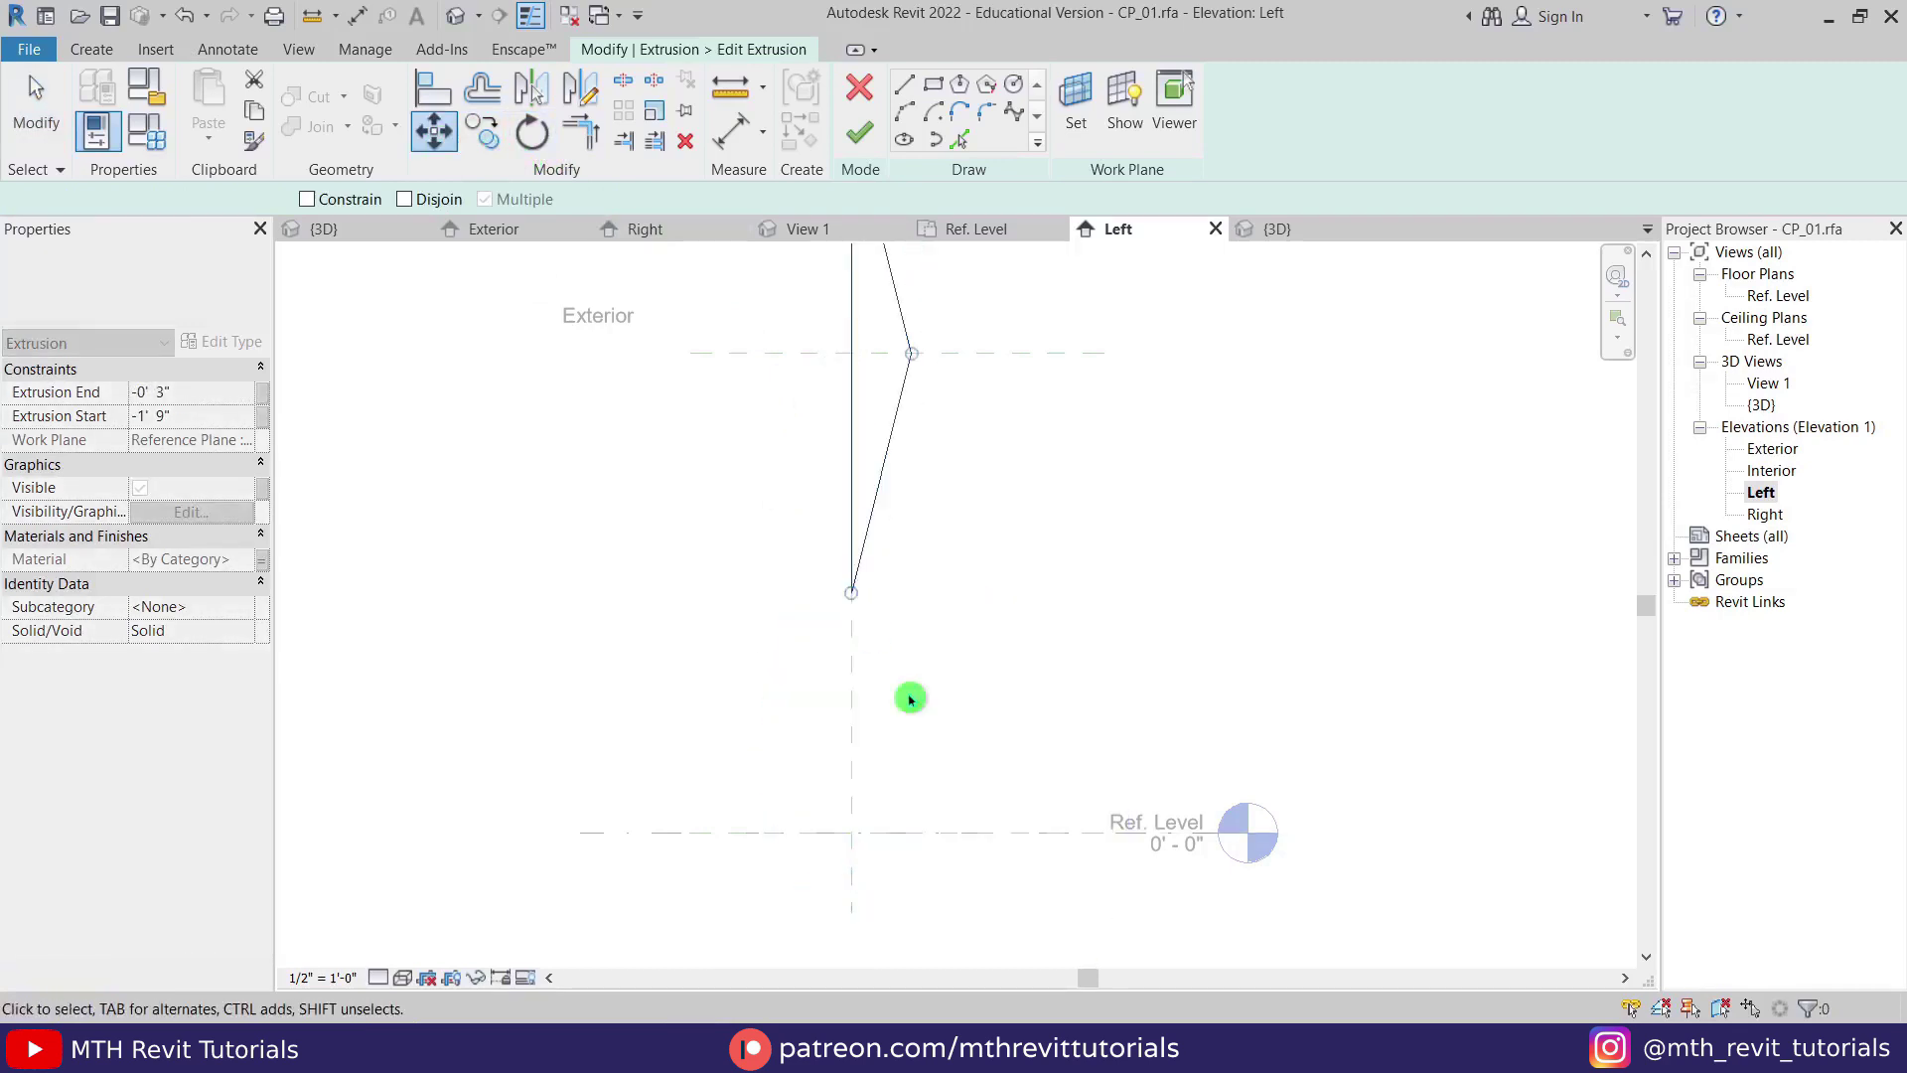
middle_click_drag(898, 478, 967, 652)
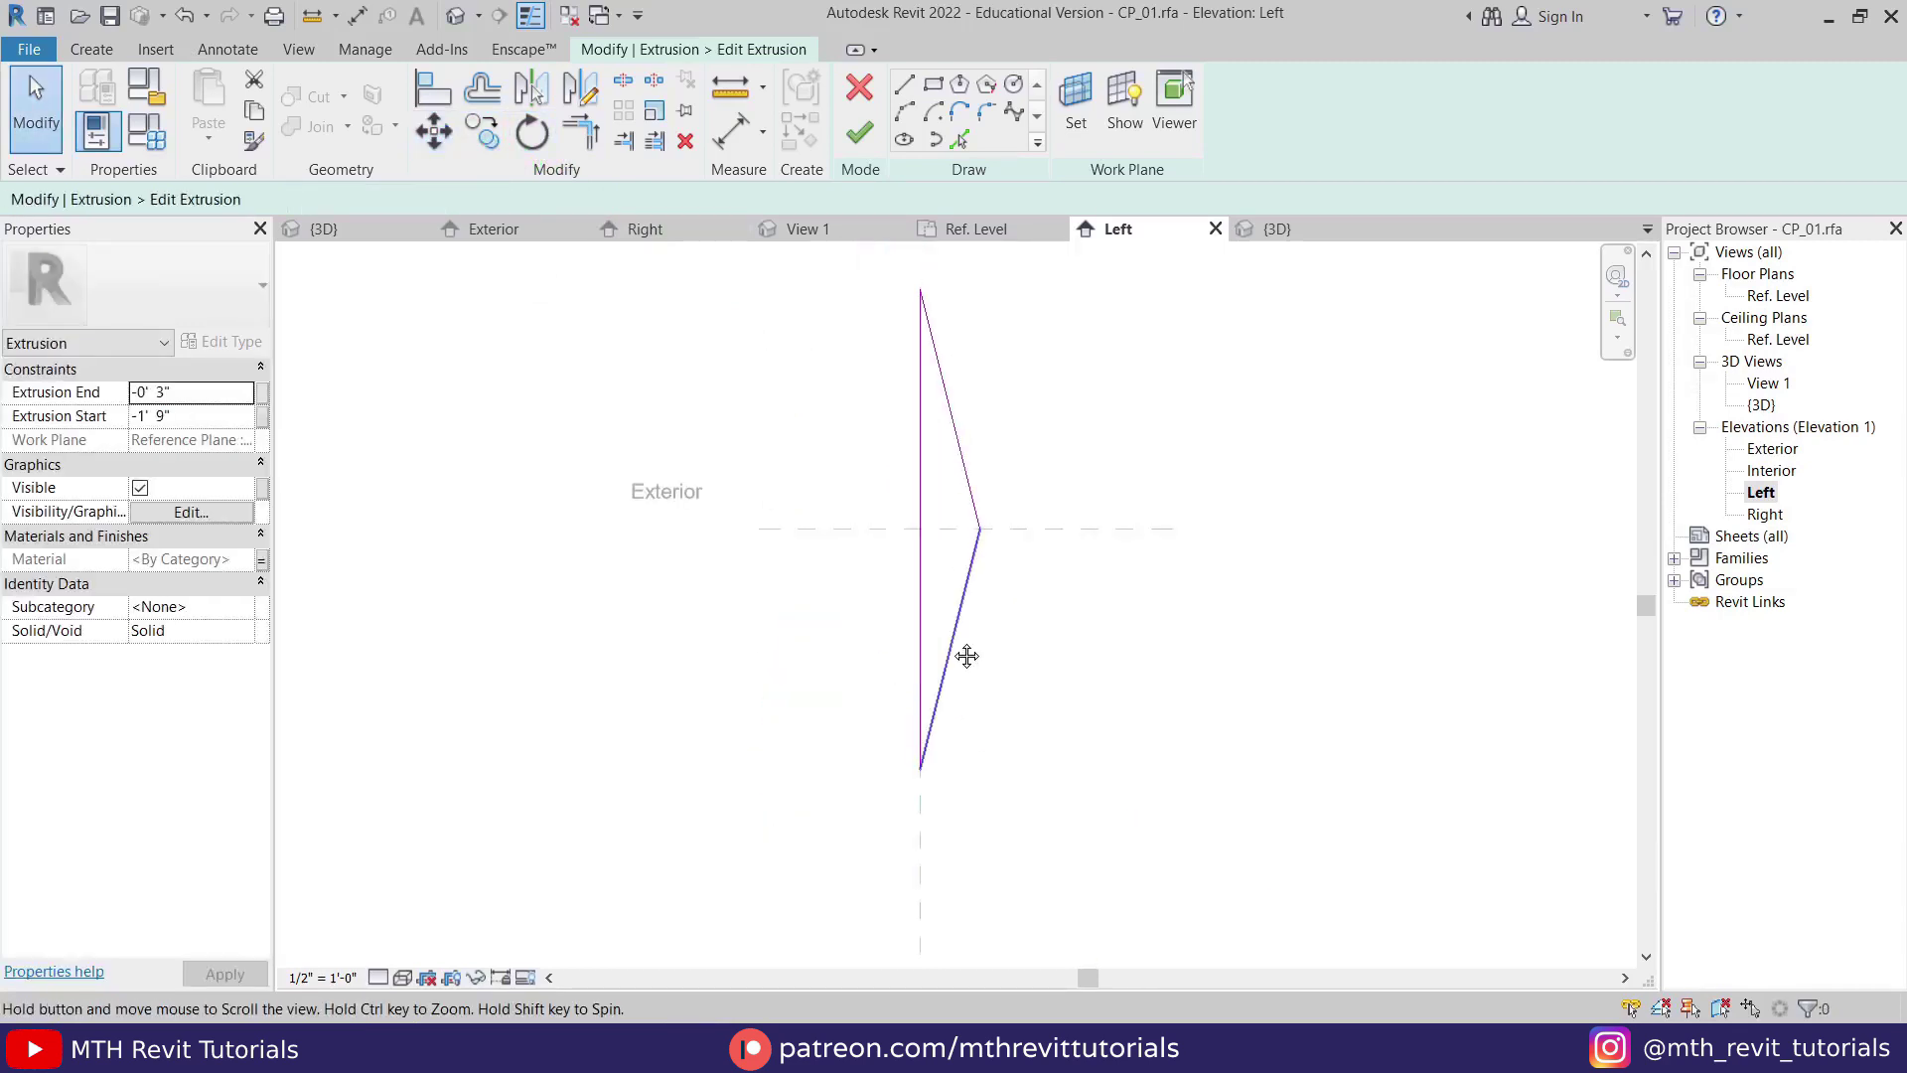
Draw a horizontal line from the profile's outer apex to its vertical edge and remove the triangle's upper half.
left_click(903, 89)
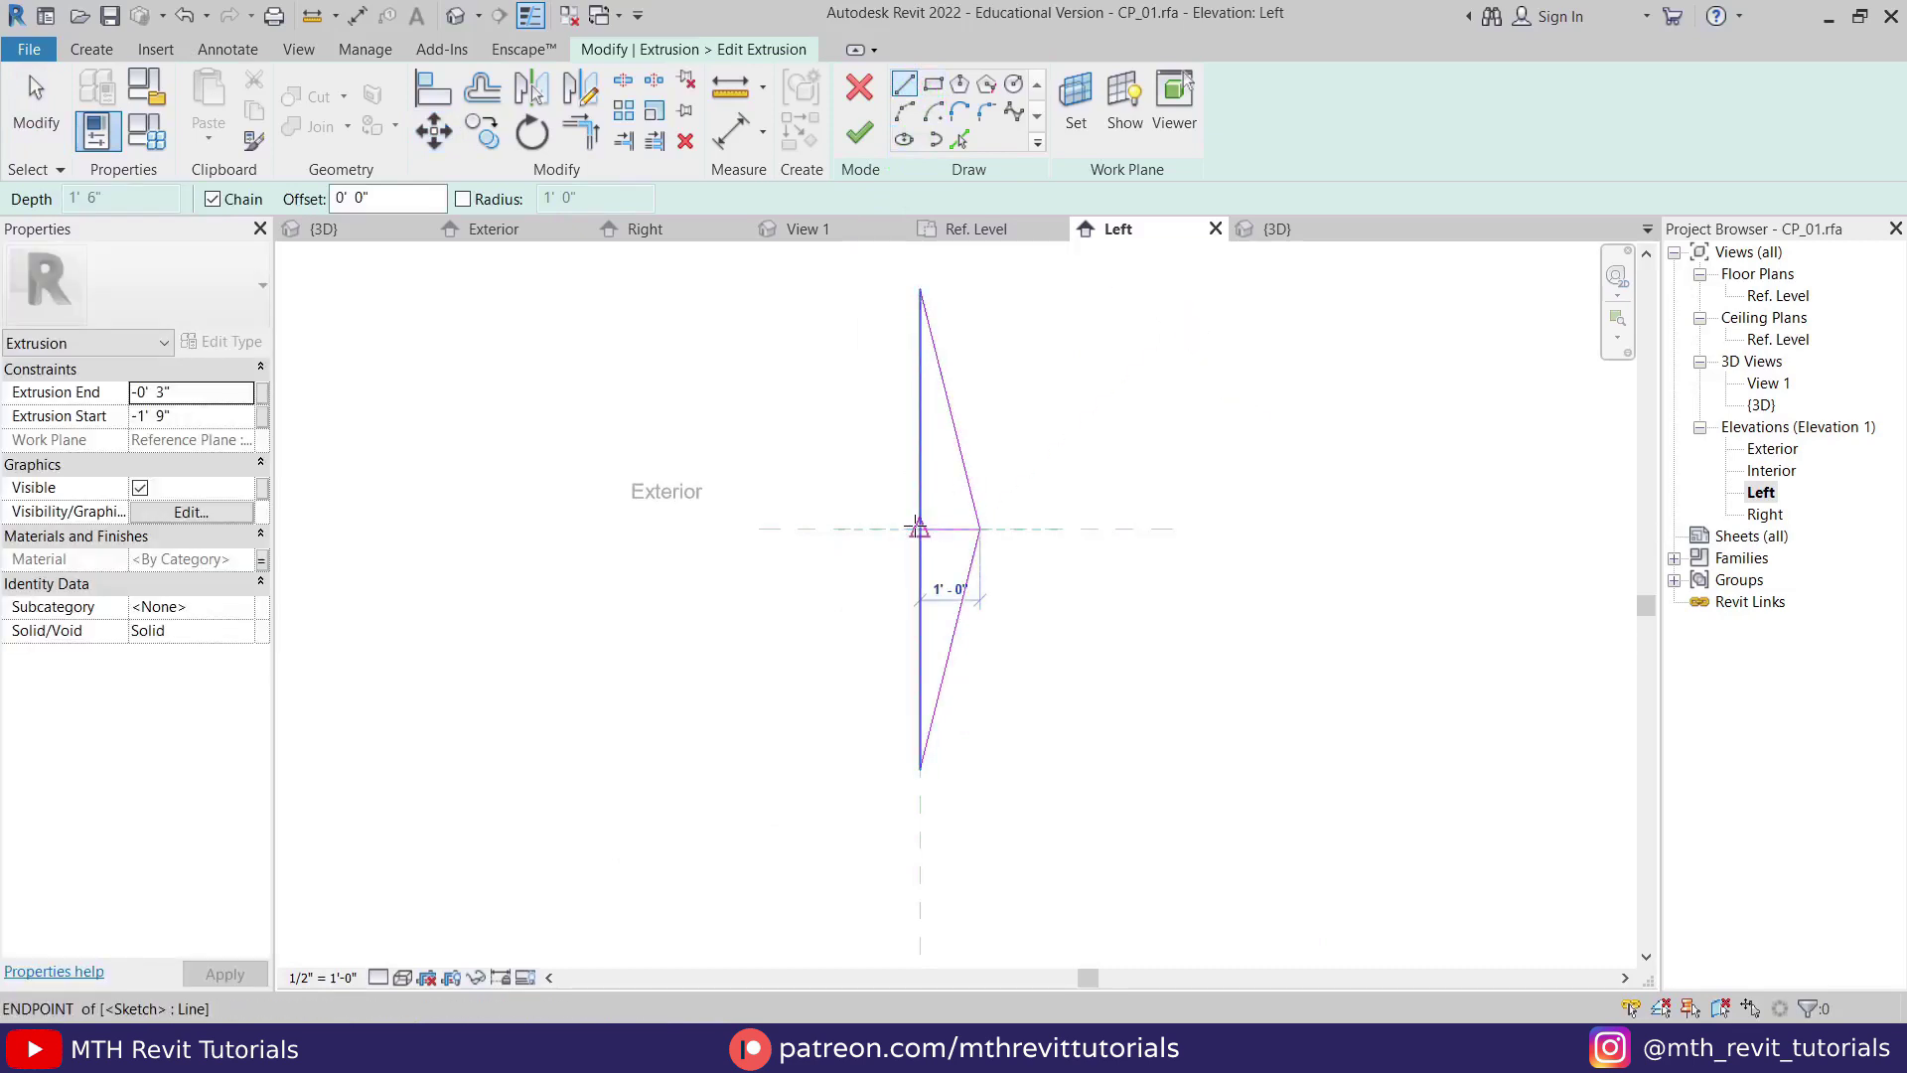
key("Escape")
key("Escape")
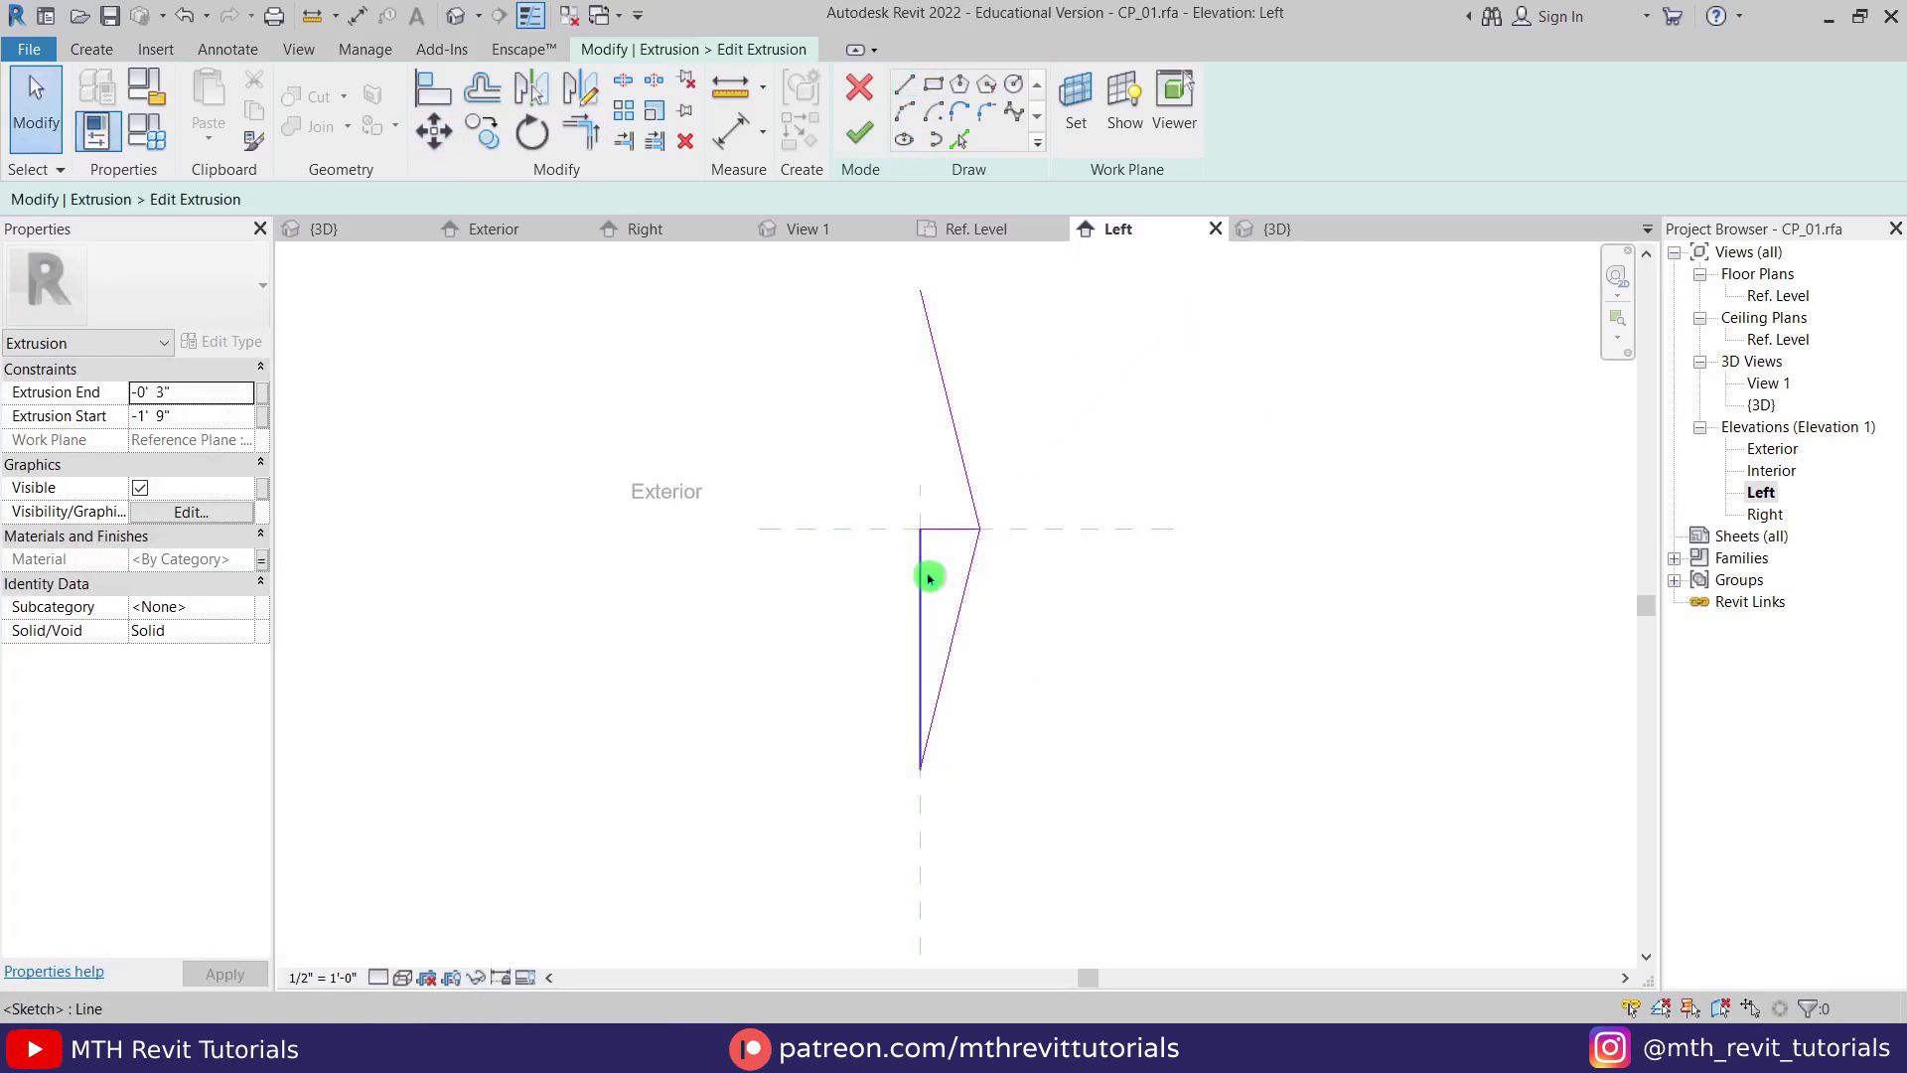
left_click(903, 426)
key("Delete")
scroll(871, 385, "down", 1)
Mirror a copy of the half-triangle profile downward about a horizontal axis drawn through its lower vertex.
left_click_drag(871, 385, 1031, 691)
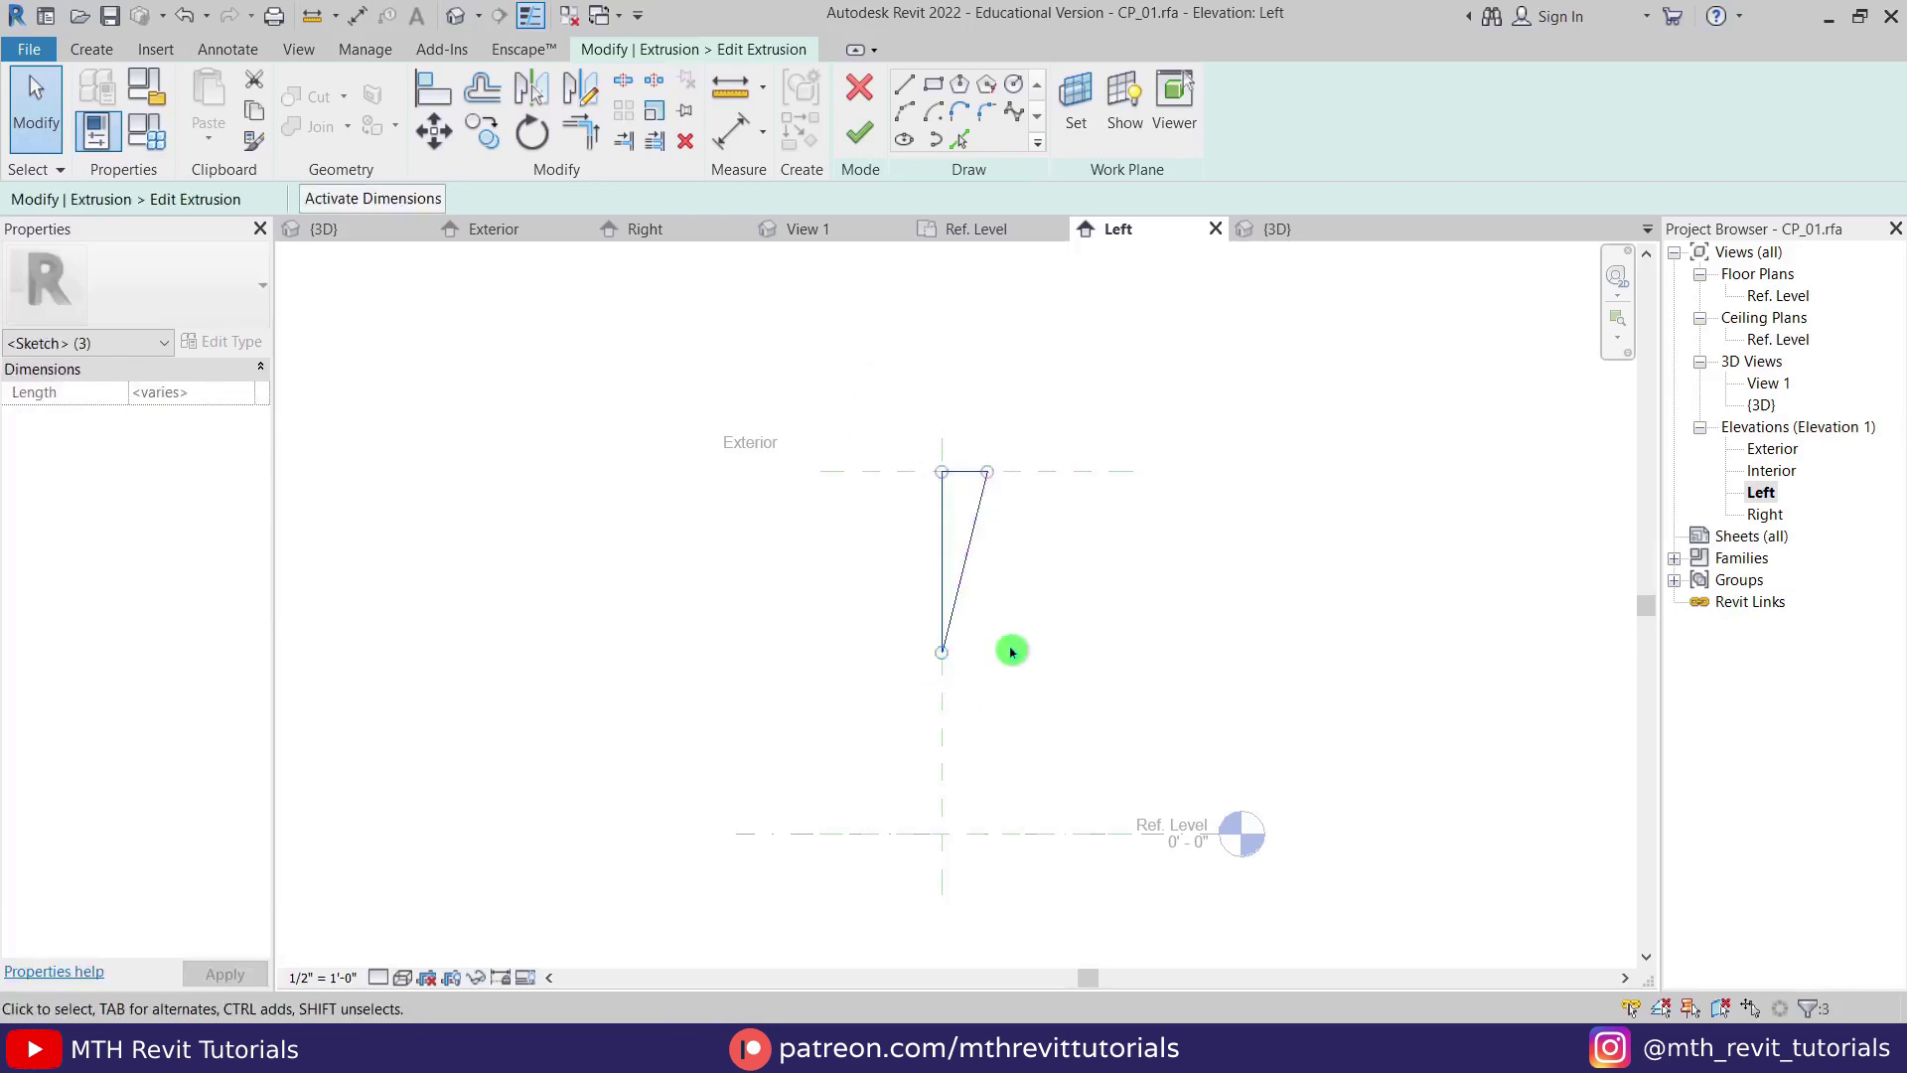
key("d")
key("m")
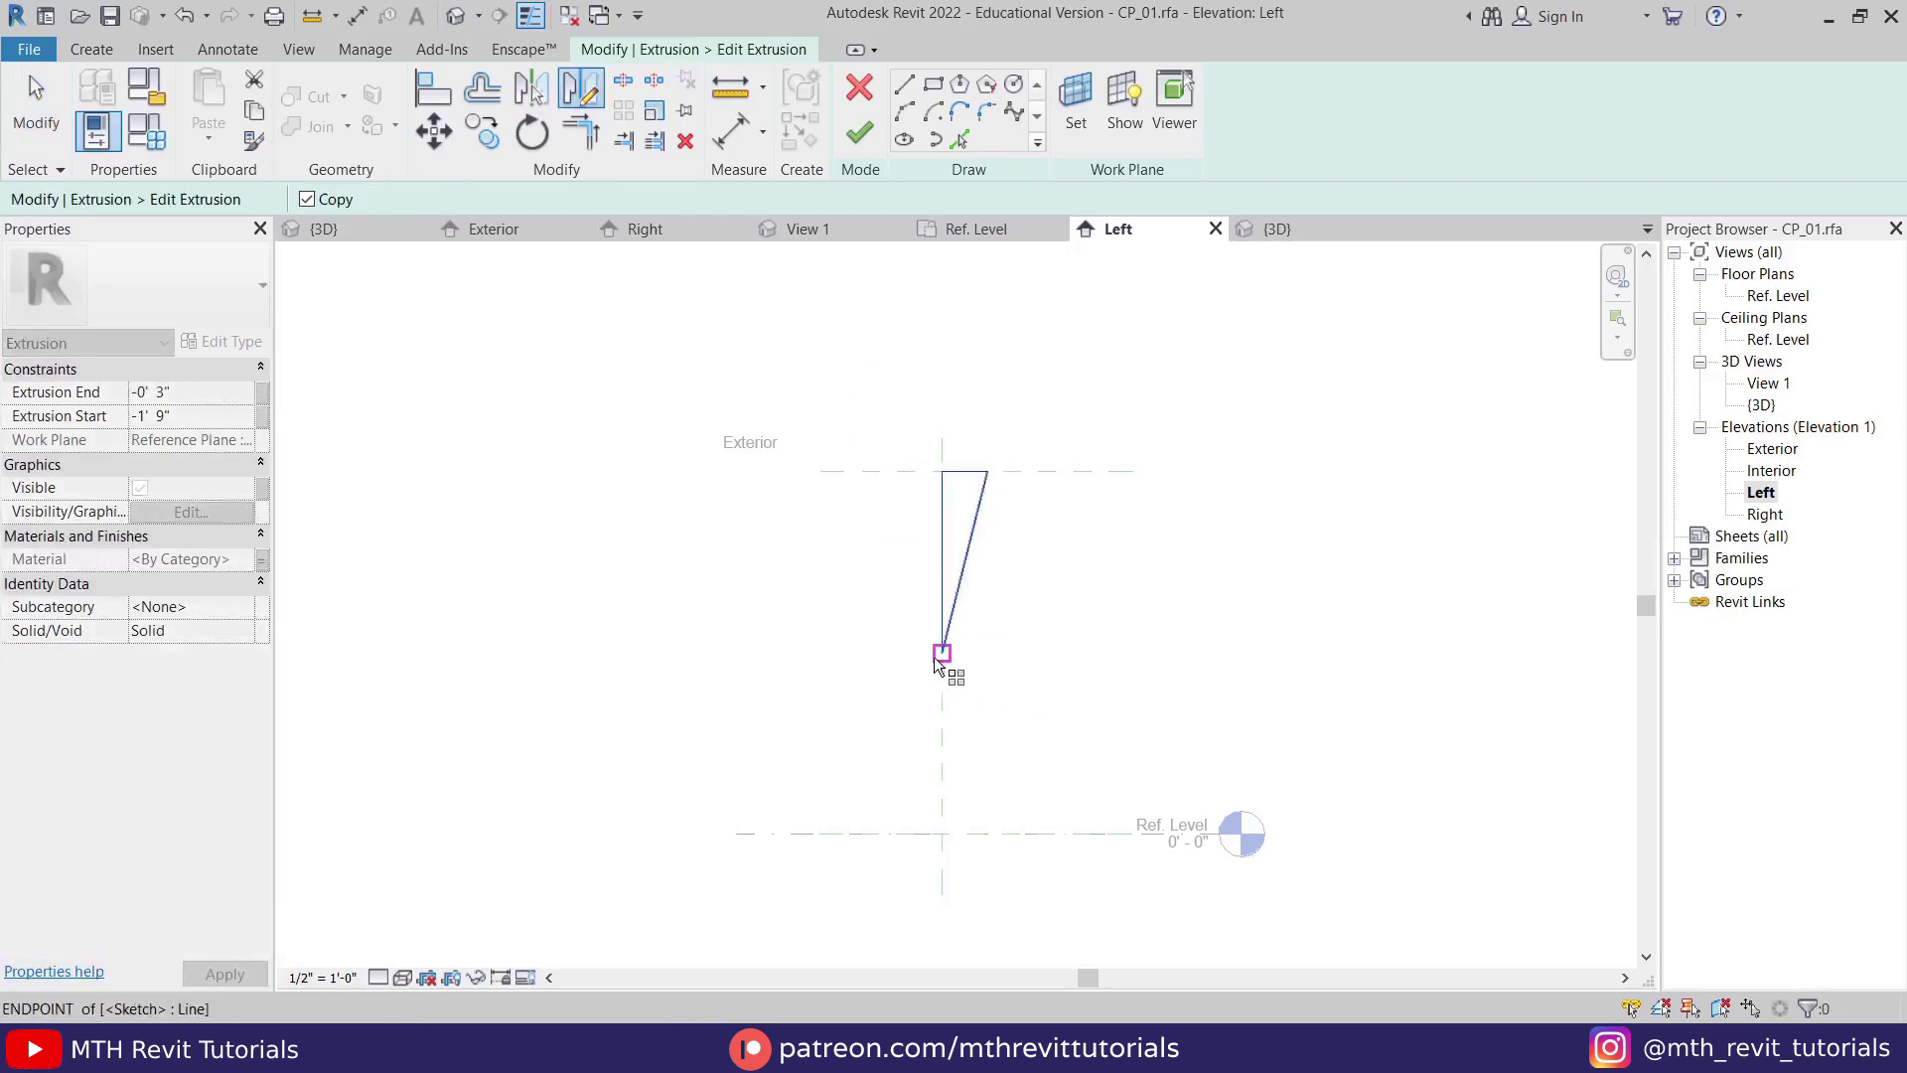
left_click(941, 653)
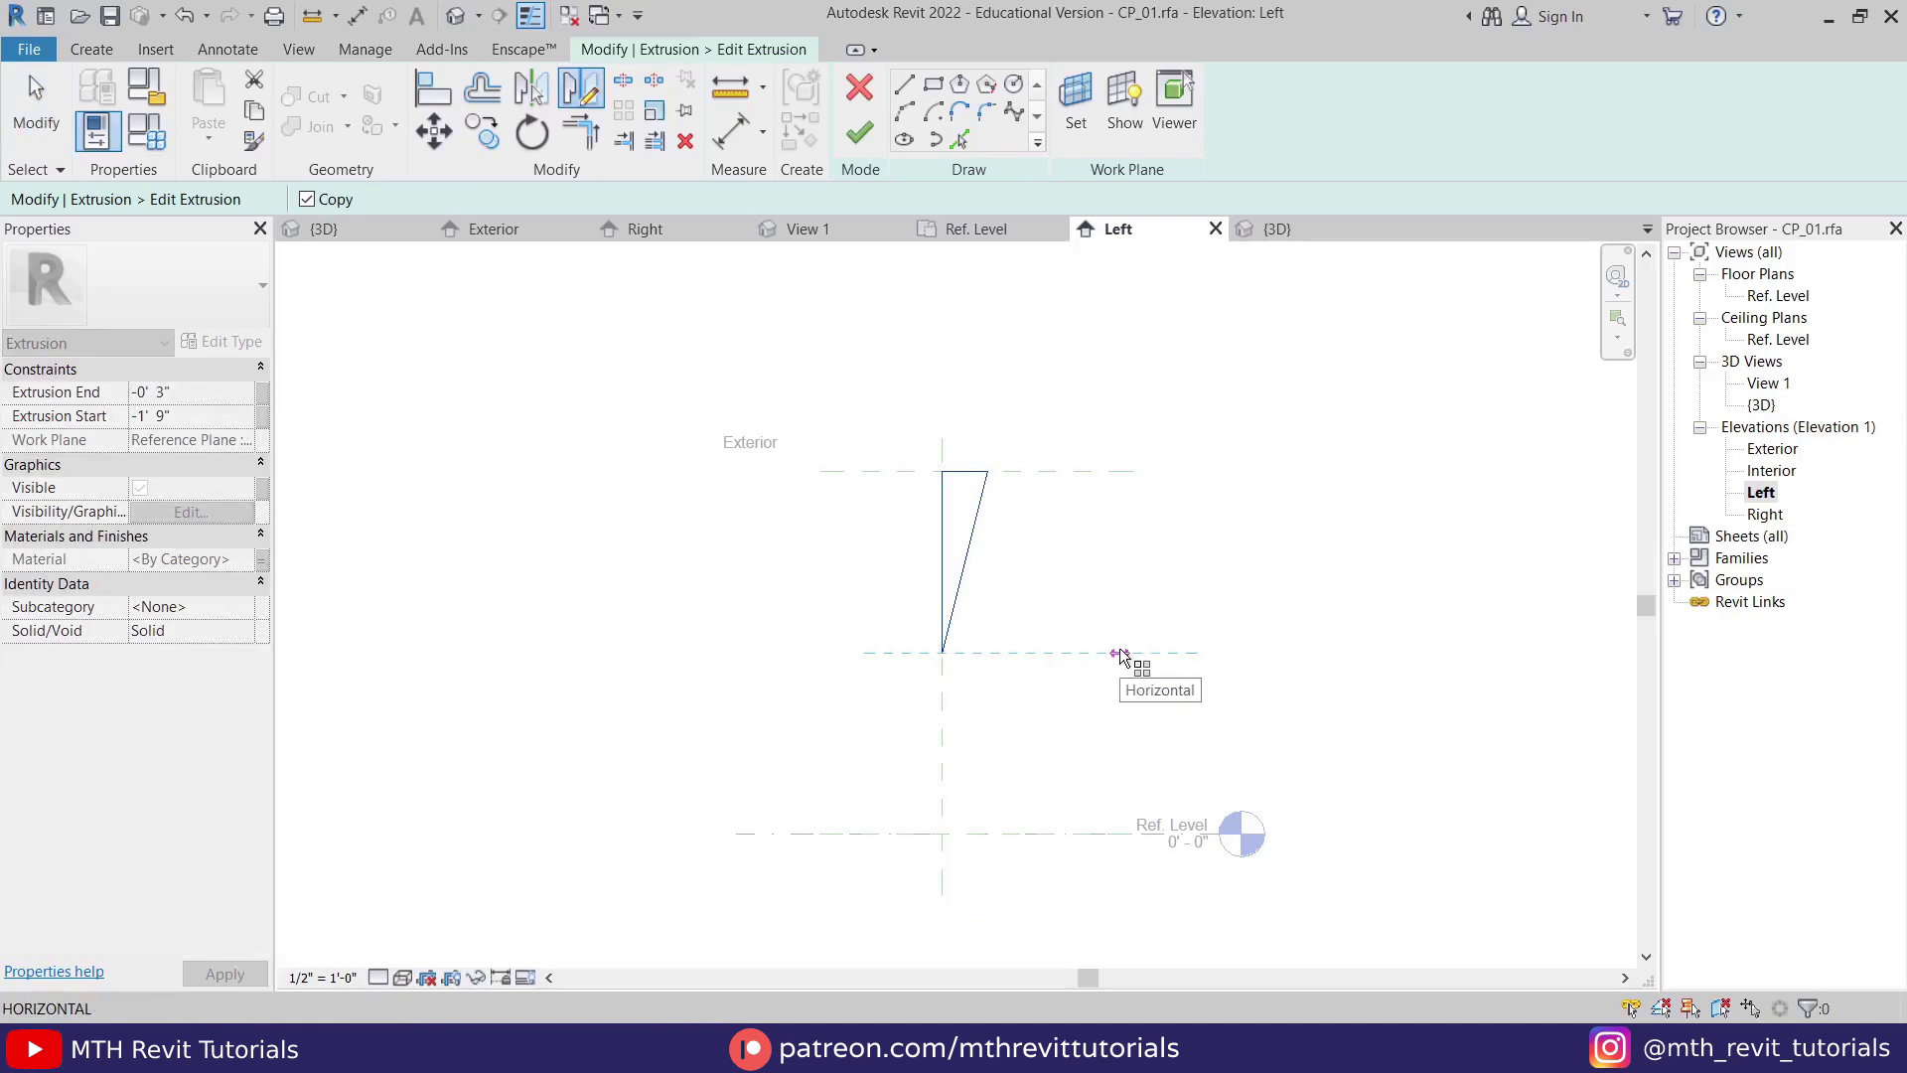
left_click(1120, 654)
key("Escape")
Examine the vertex where the two mirrored halves meet and try to finish the extrusion's sketch.
scroll(938, 682, "up", 4)
mouse_move(1088, 697)
middle_mouse_down()
mouse_move(1026, 736)
mouse_move(902, 594)
middle_mouse_up()
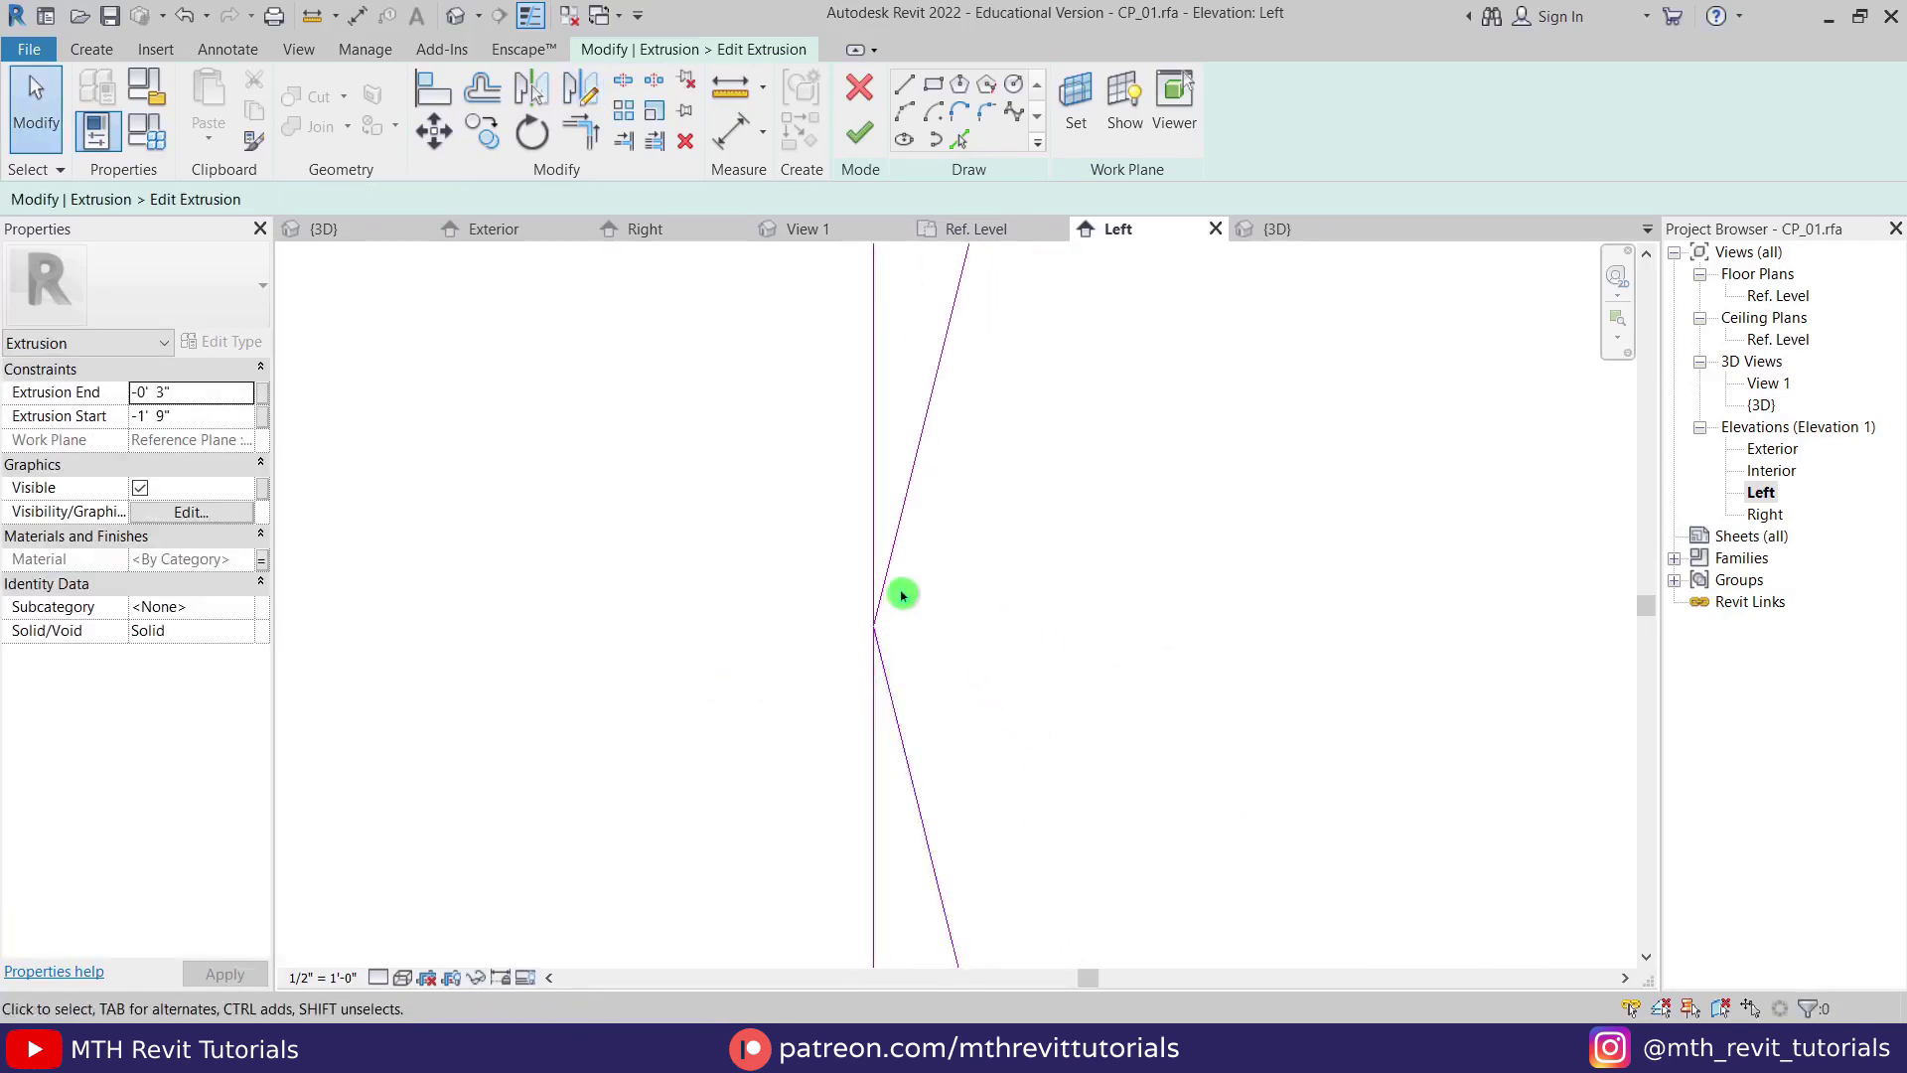
middle_click_drag(901, 665, 907, 730)
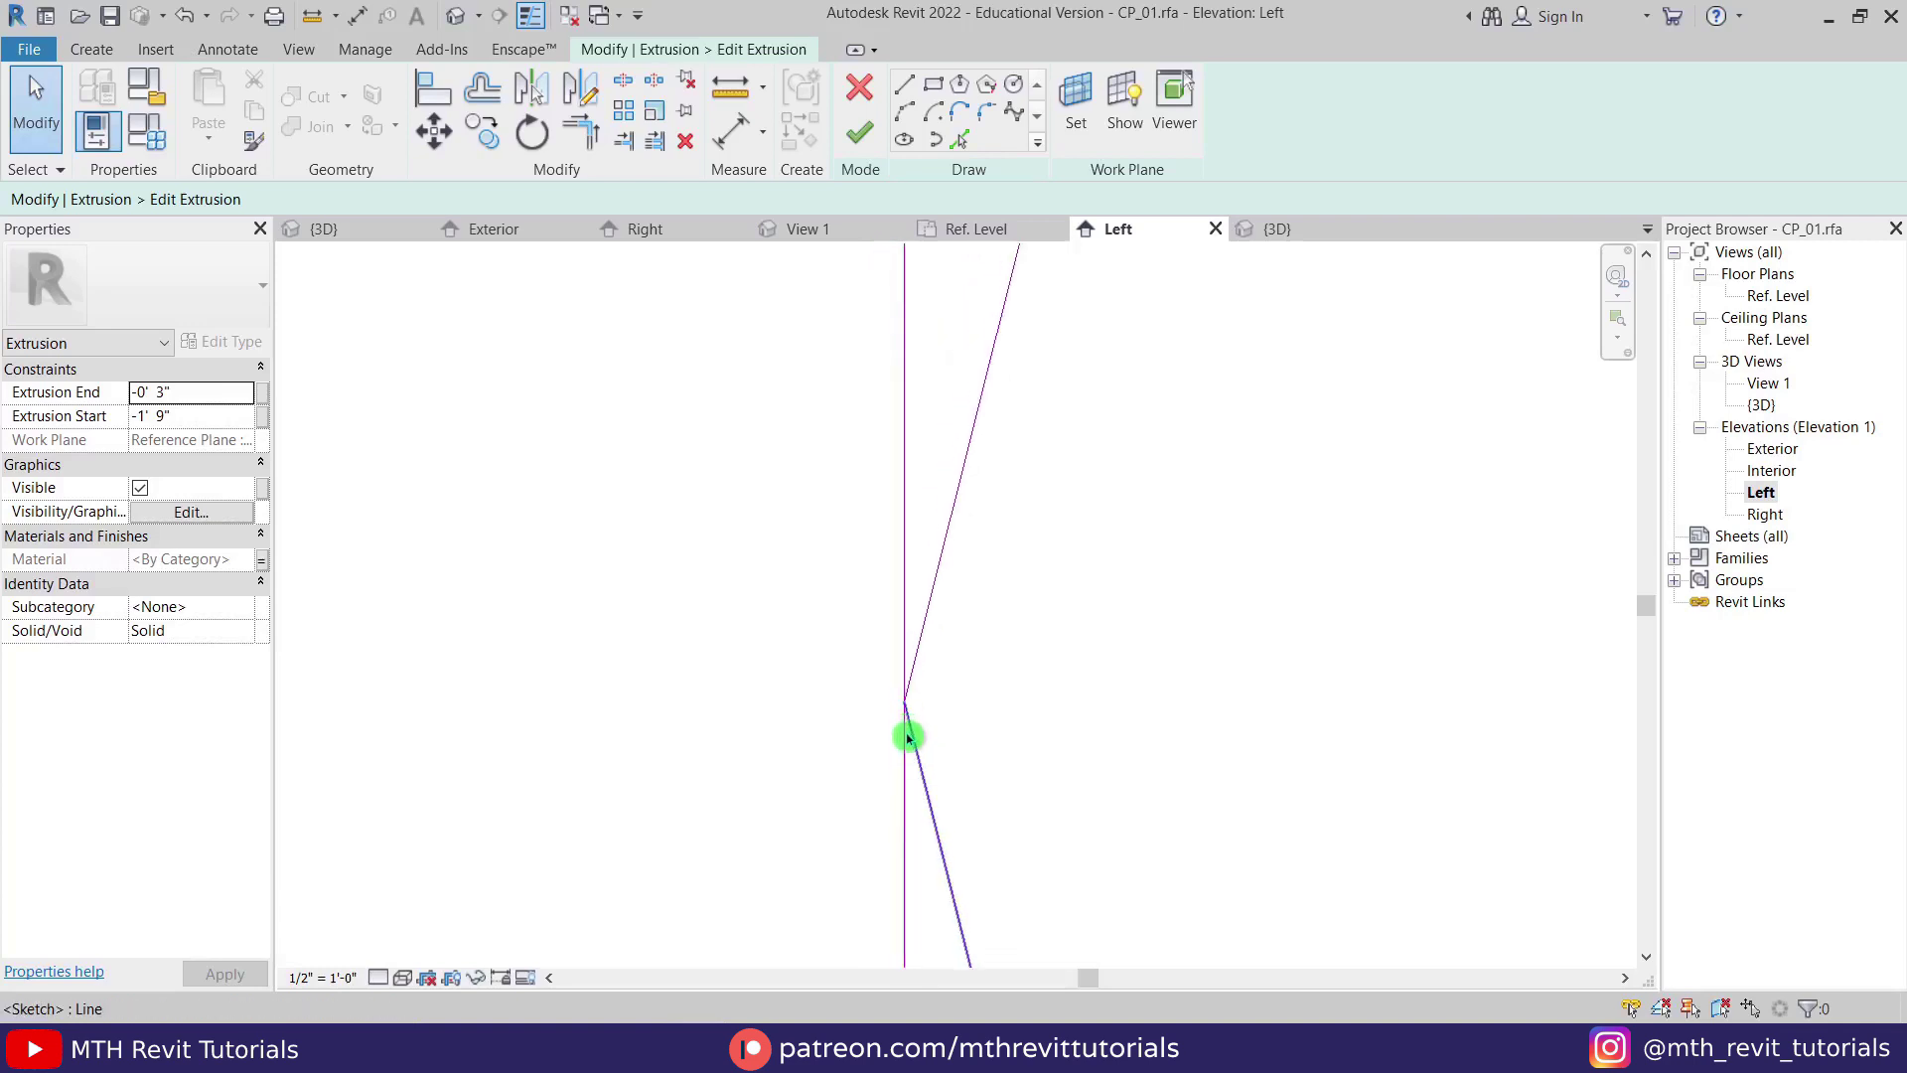
scroll(906, 730, "down", 3)
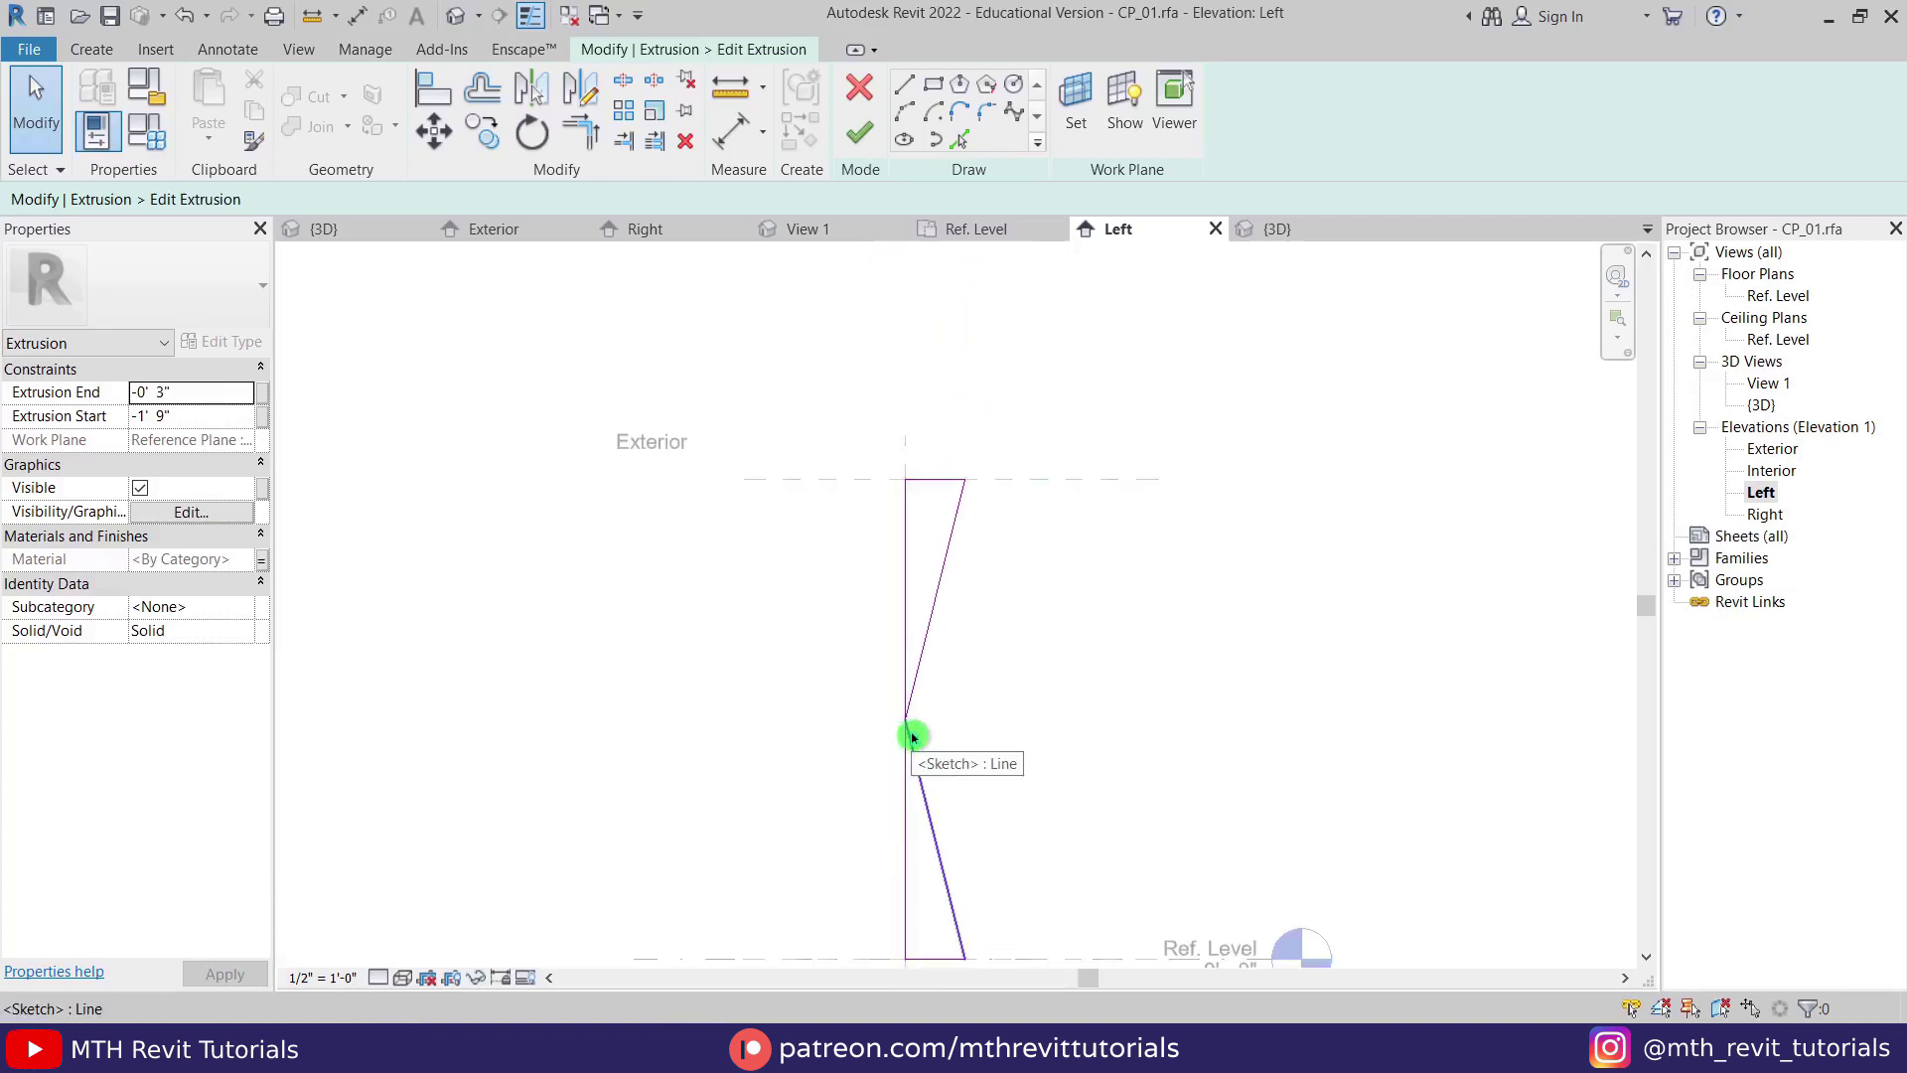
left_click(859, 131)
left_click_drag(1418, 848, 1689, 847)
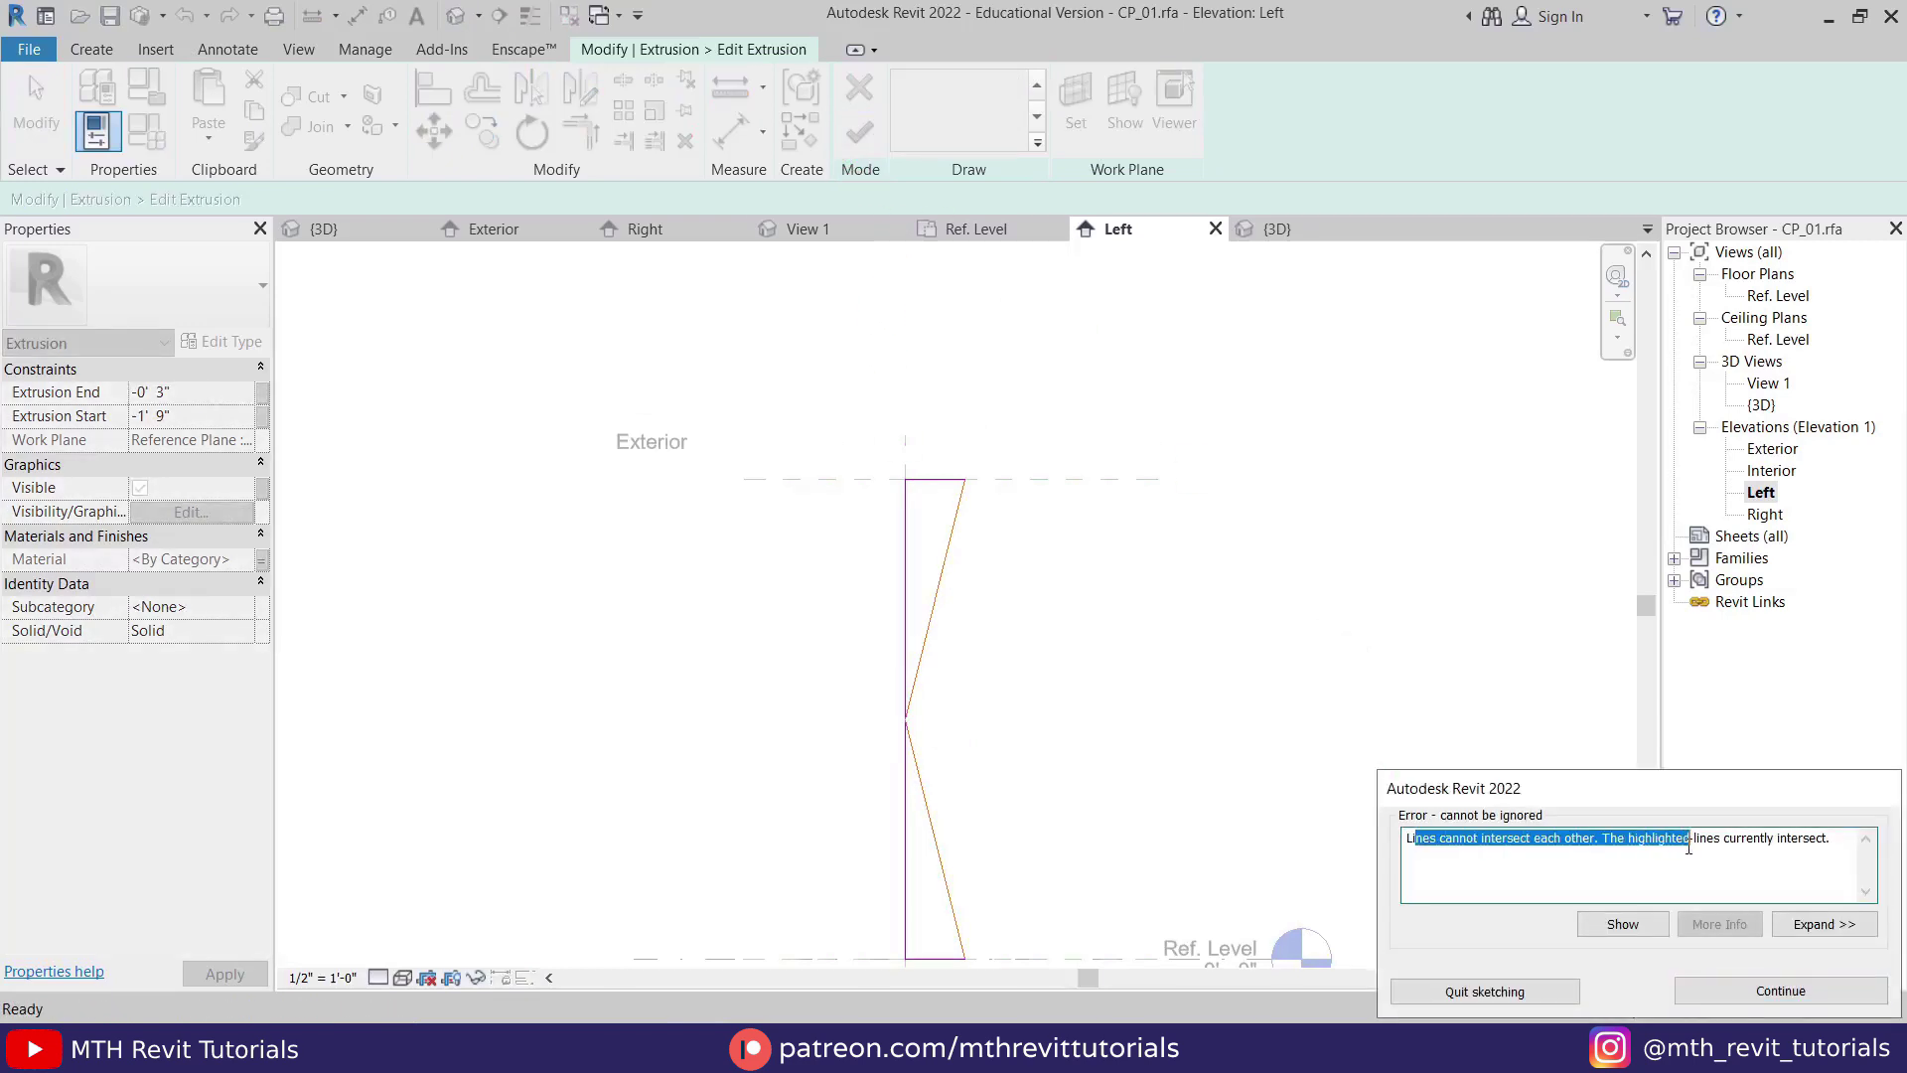
left_click(1762, 996)
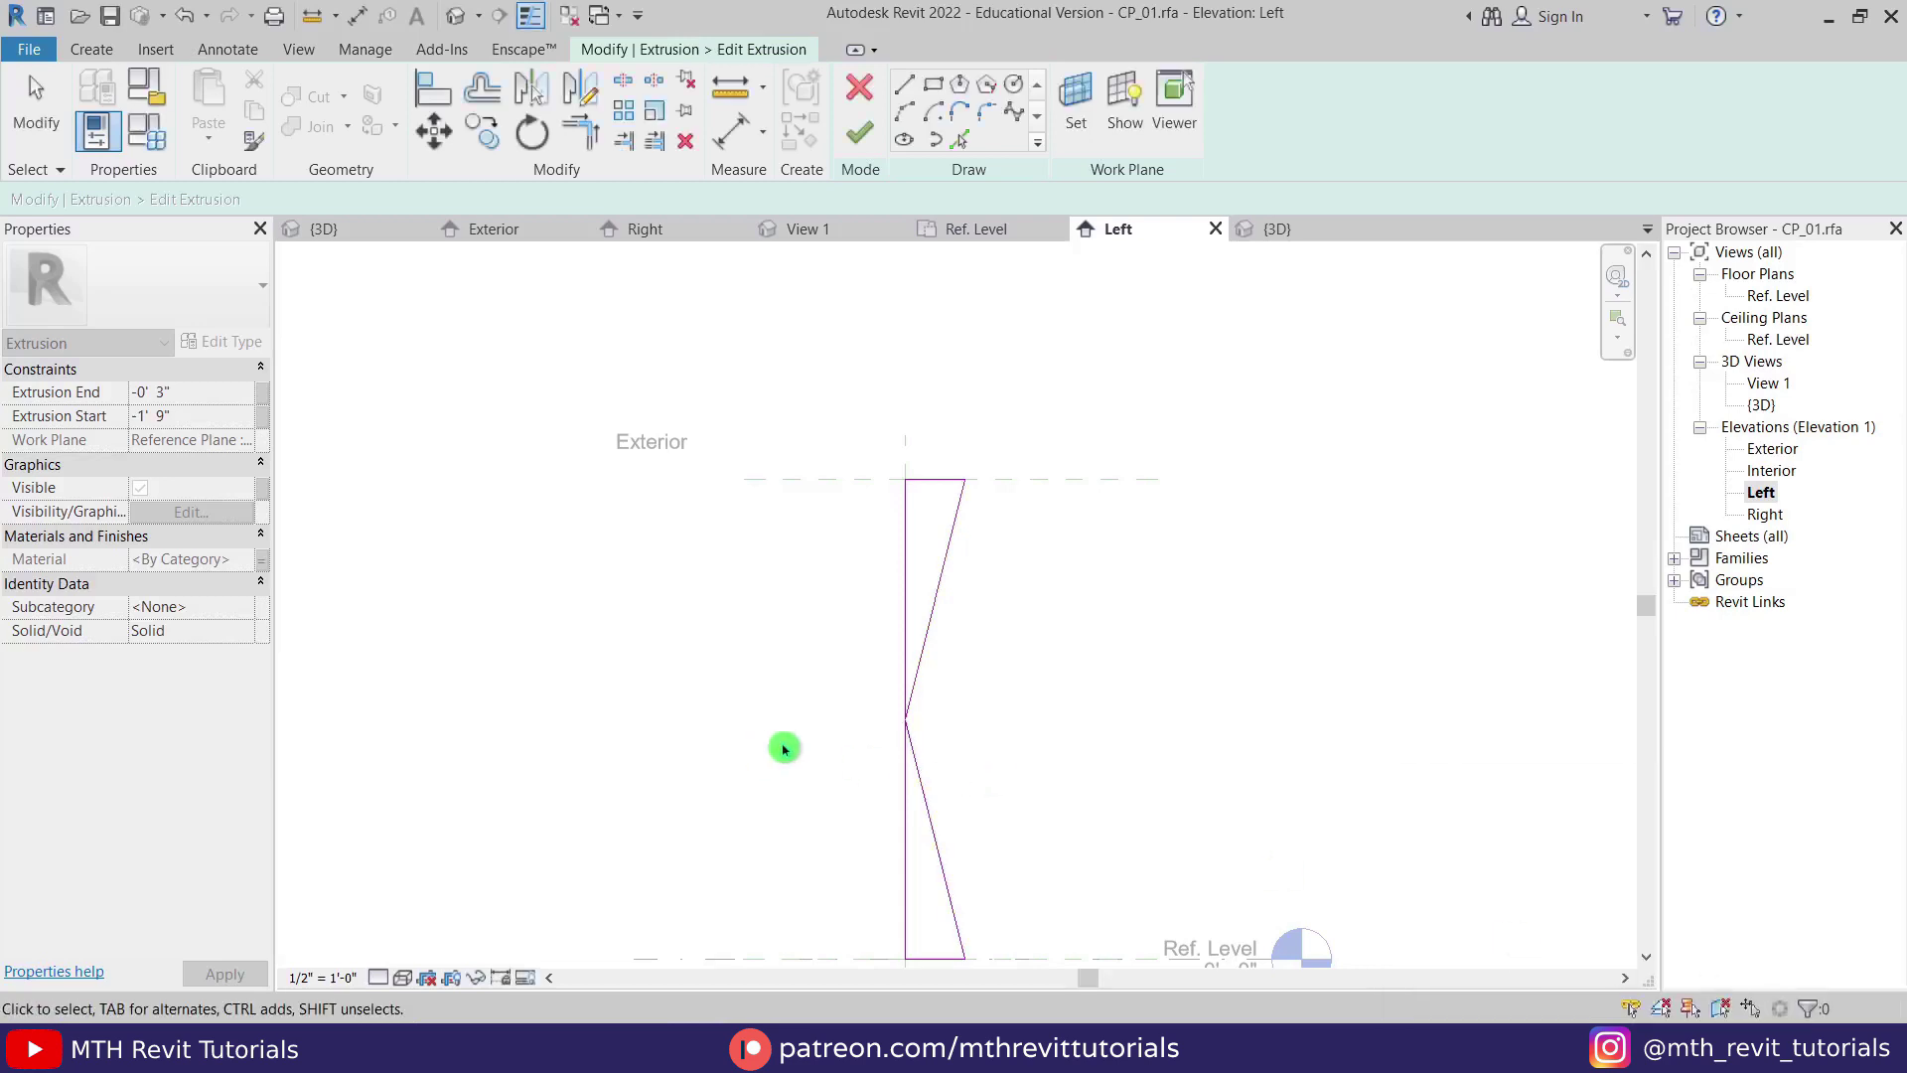
Join the two sloped lines at the inner vertex with a fillet arc of about 0.36 inch radius and finish the sketch.
scroll(979, 694, "up", 4)
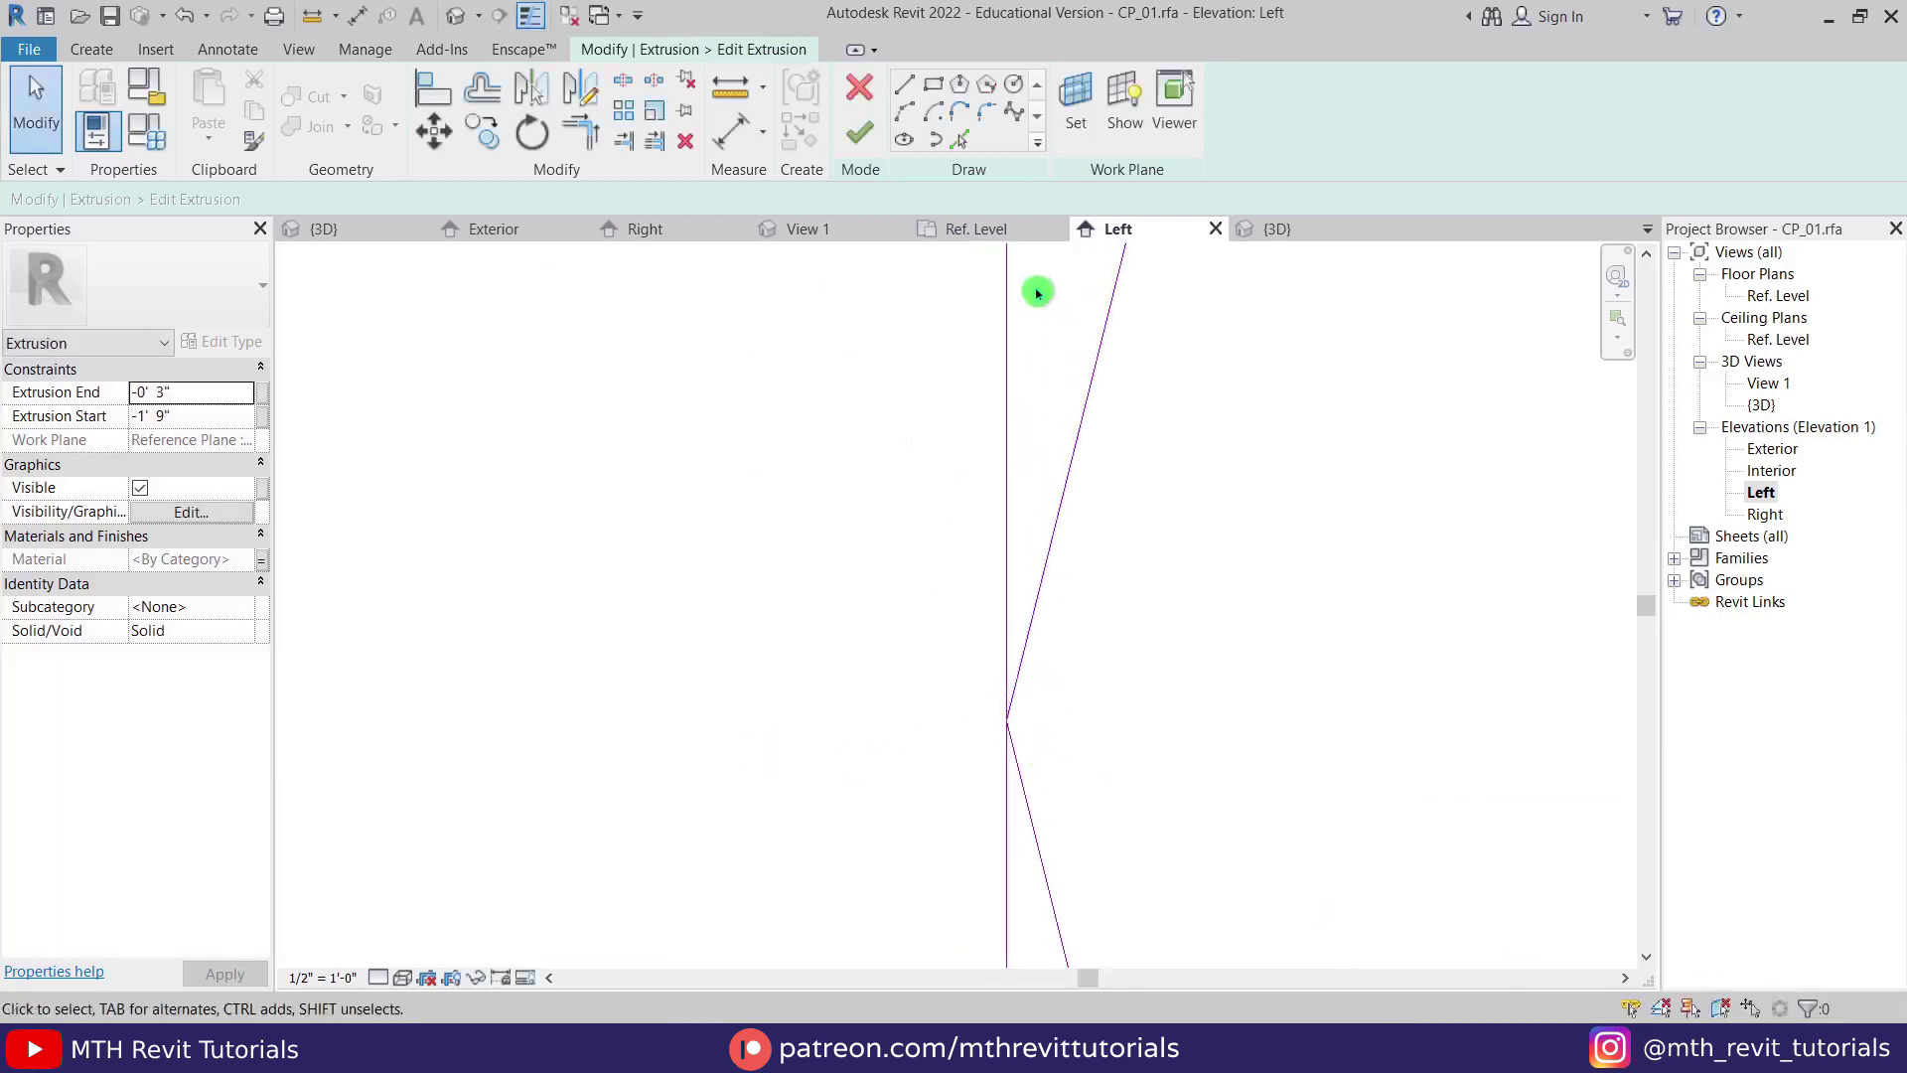
left_click(992, 118)
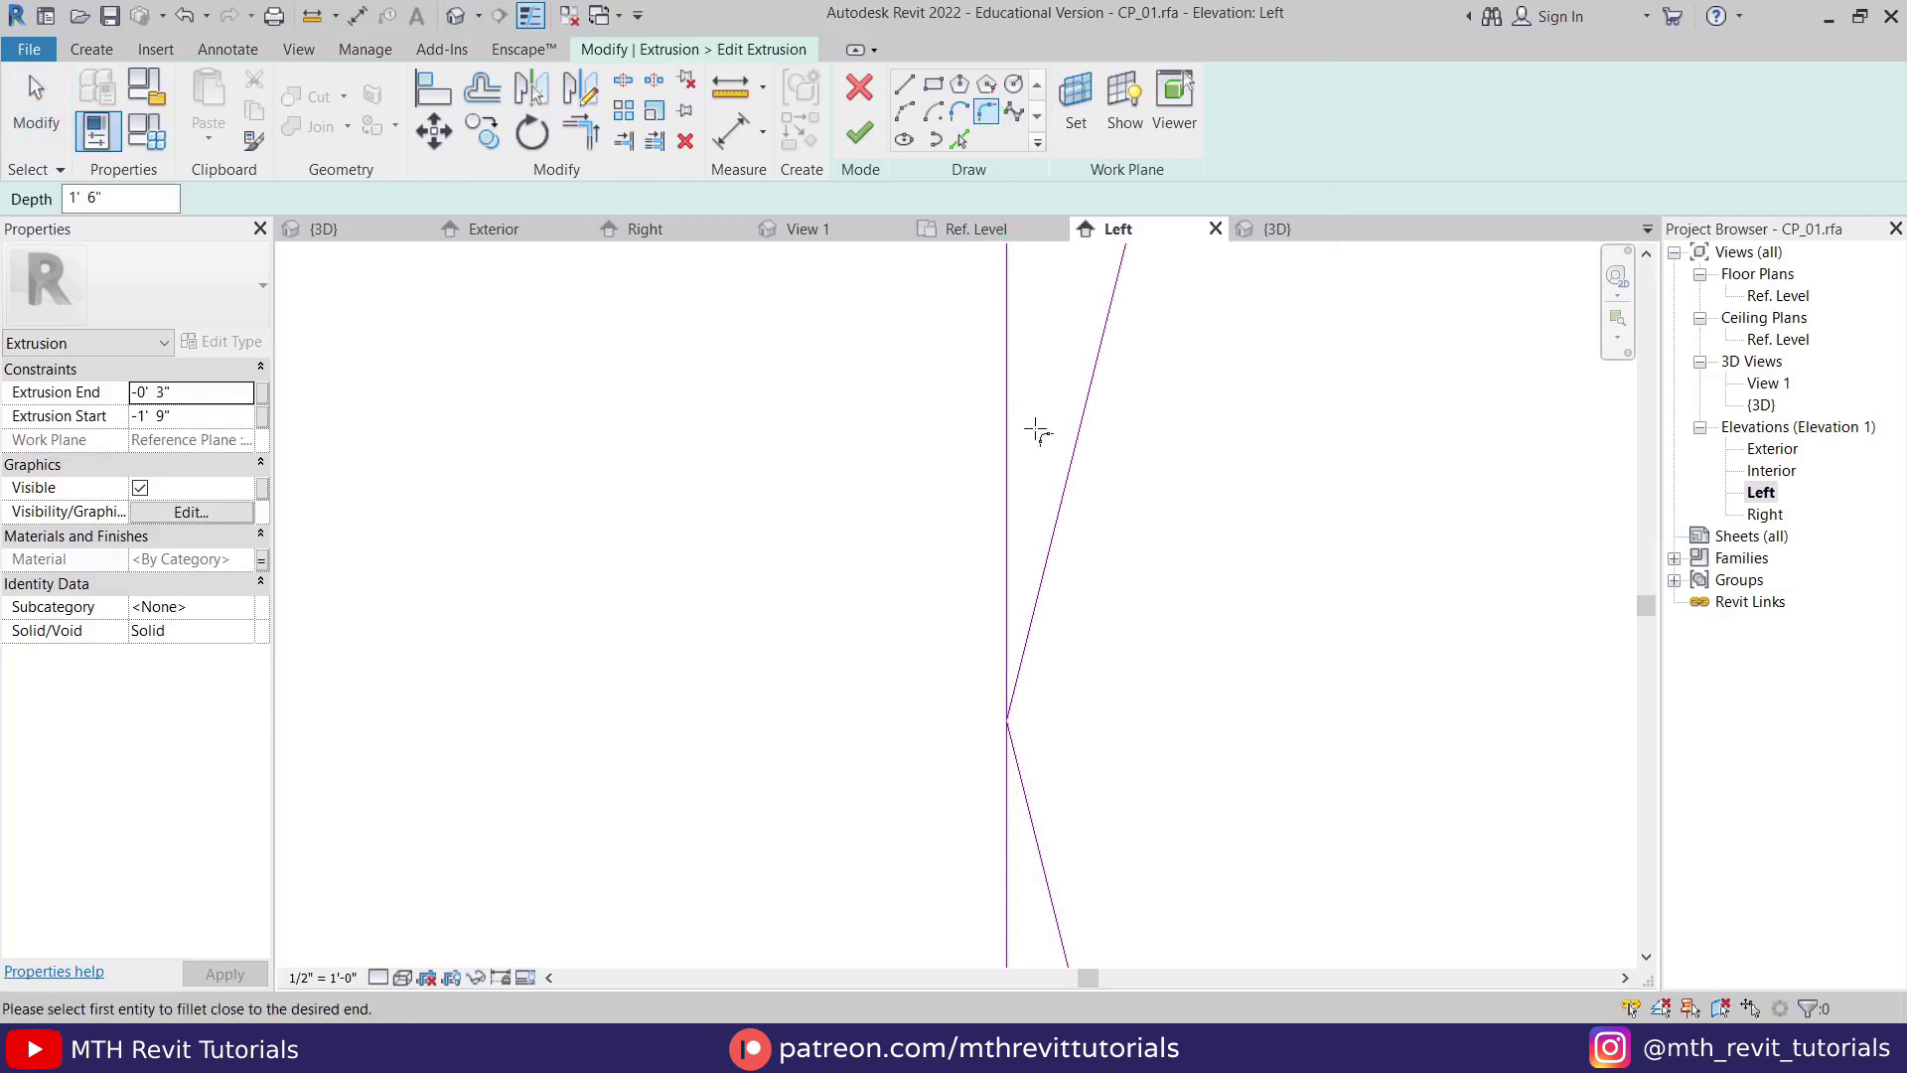
left_click(1023, 771)
left_click(1017, 690)
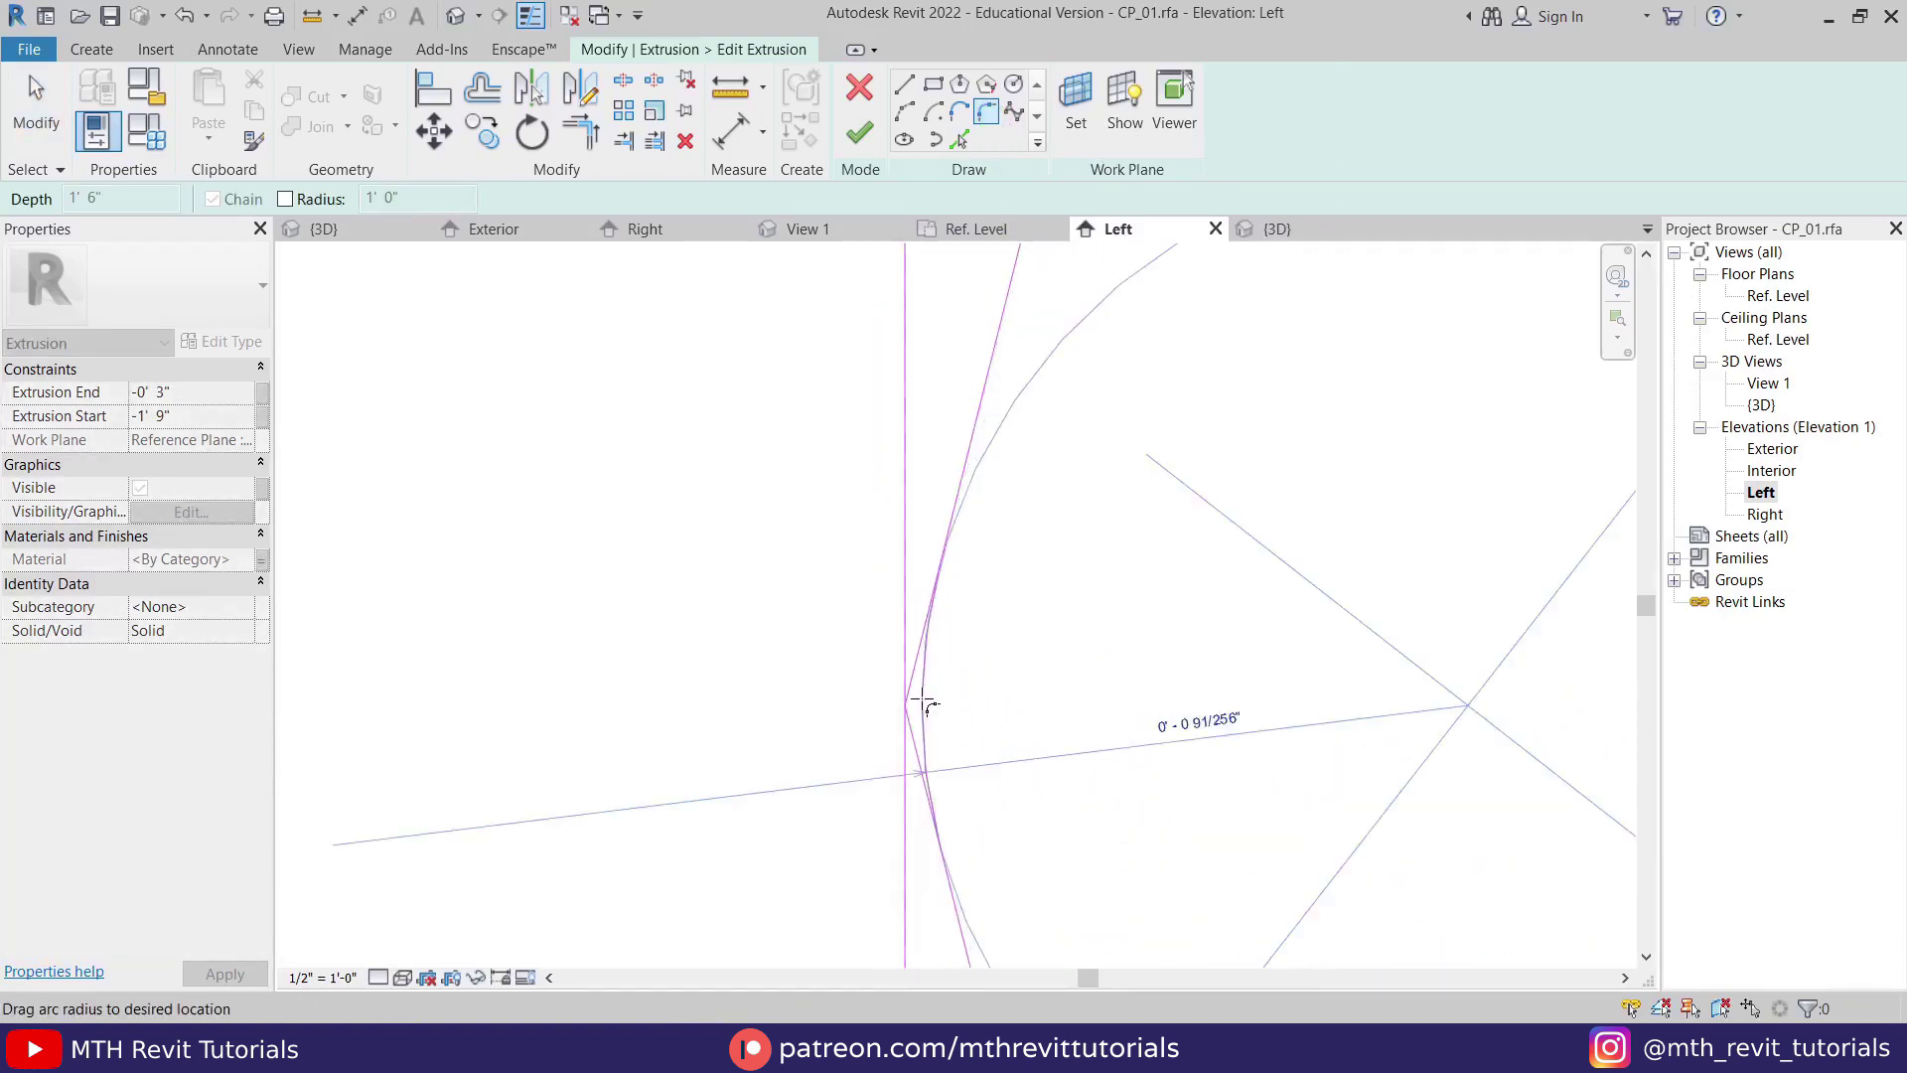
left_click(920, 703)
key("Escape")
left_click(1046, 674)
mouse_move(1047, 674)
middle_mouse_down()
mouse_move(1091, 656)
mouse_move(1009, 708)
middle_mouse_up()
scroll(1053, 712, "down", 5)
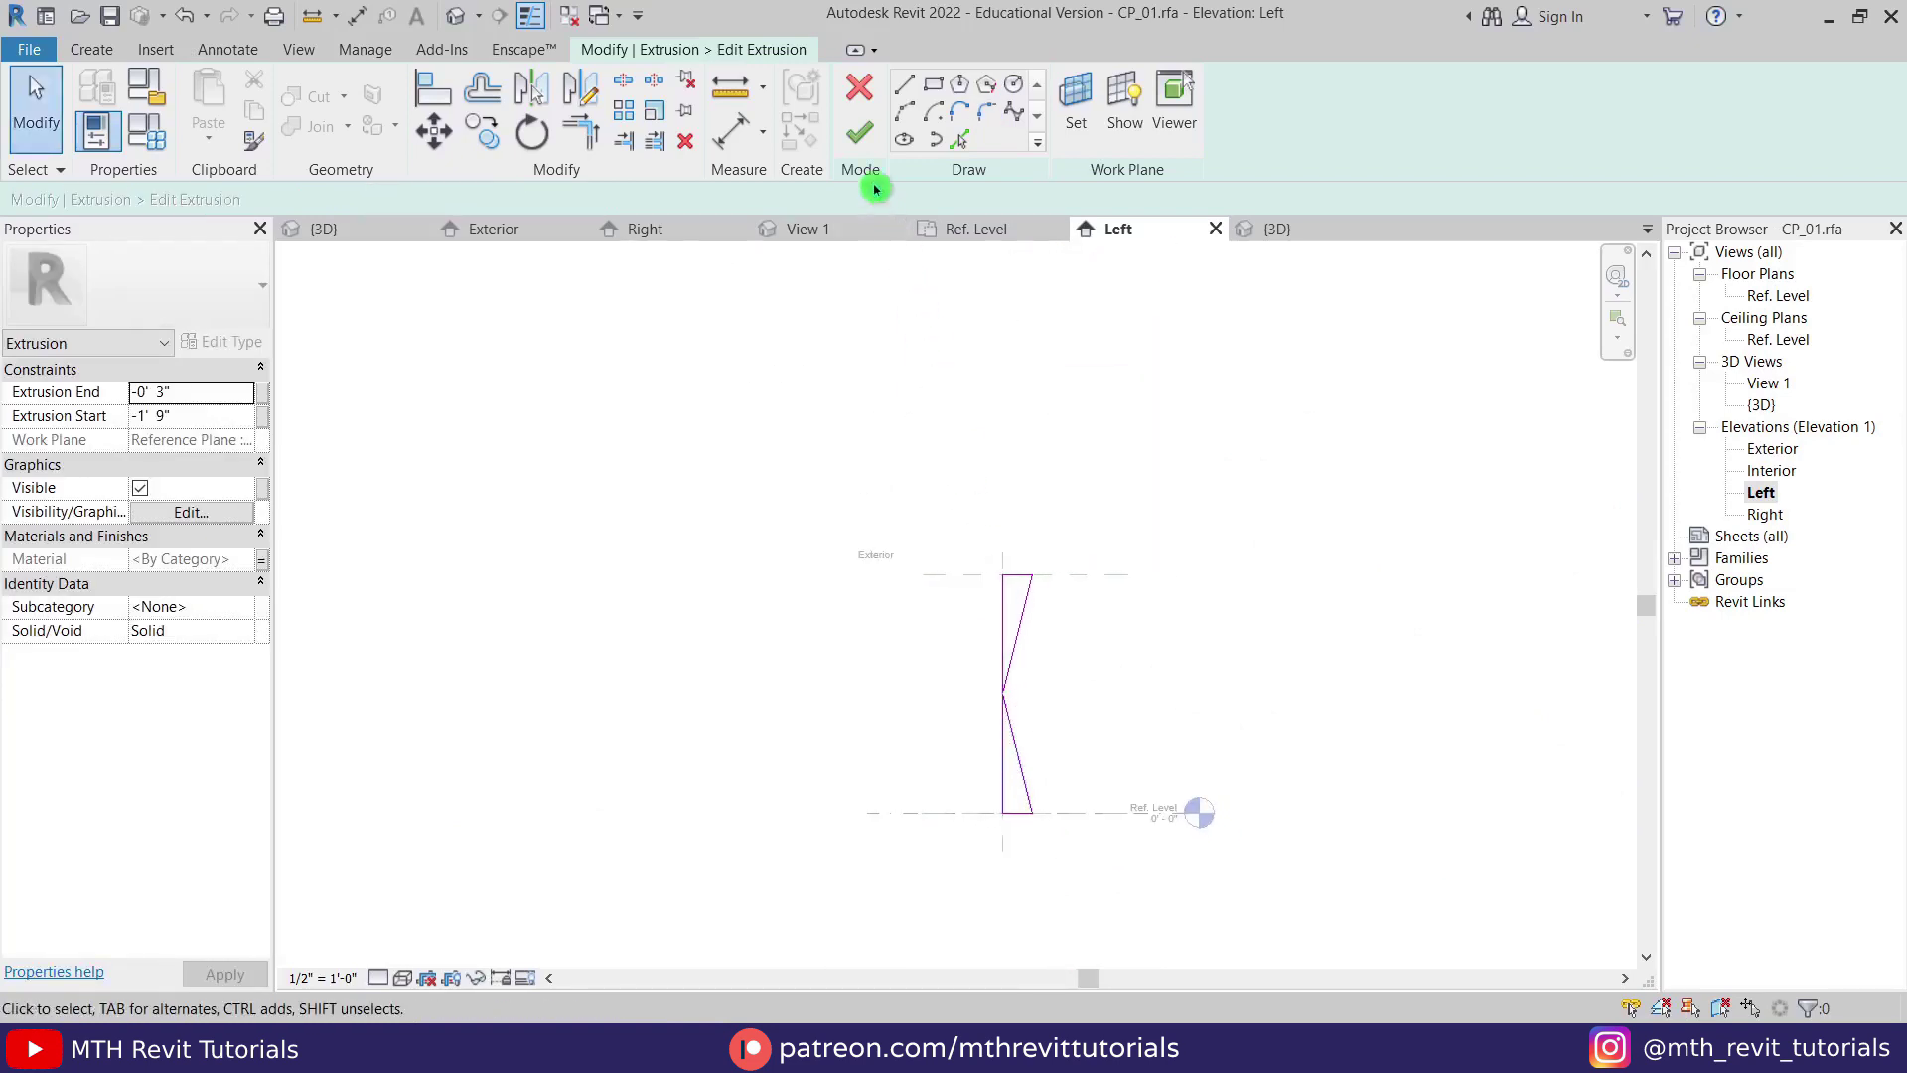
left_click(860, 132)
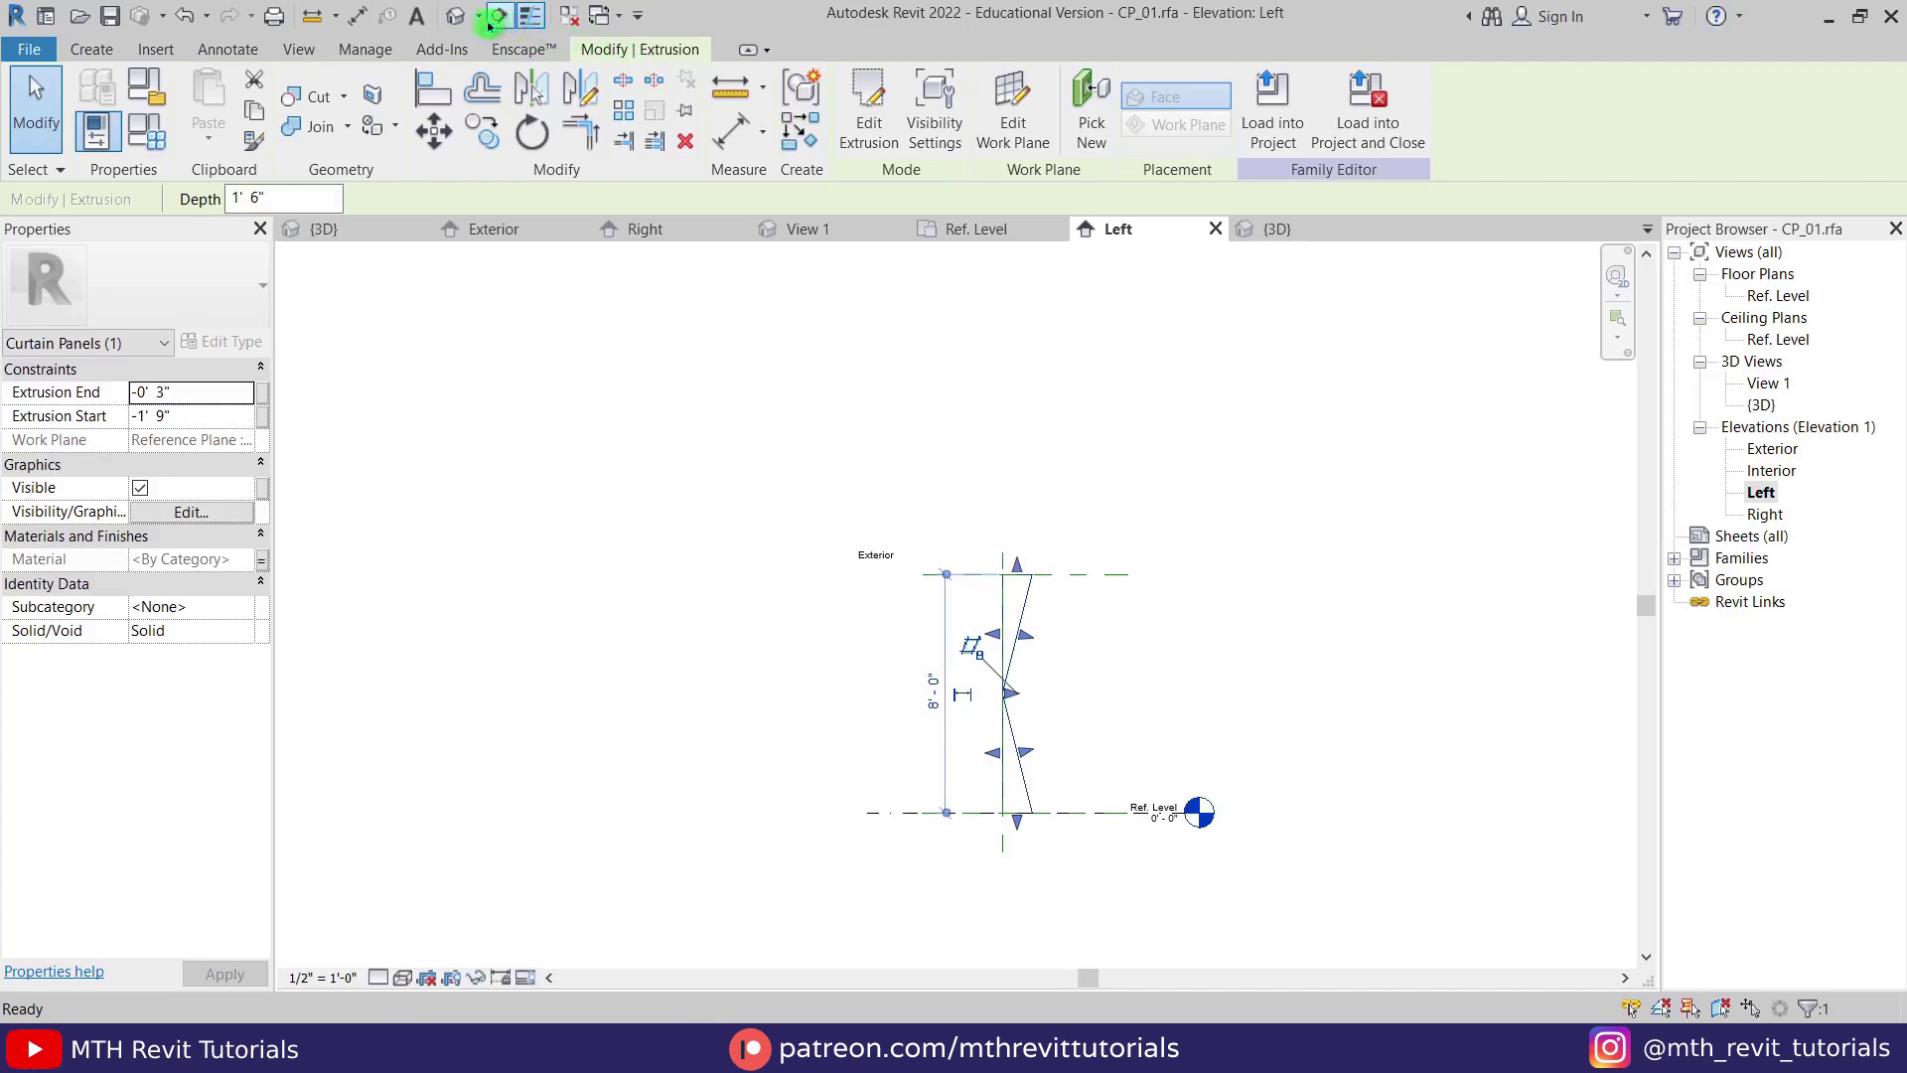
In the default 3D view, inspect the reshaped extrusion and check which family parameter its material is associated with.
left_click(454, 16)
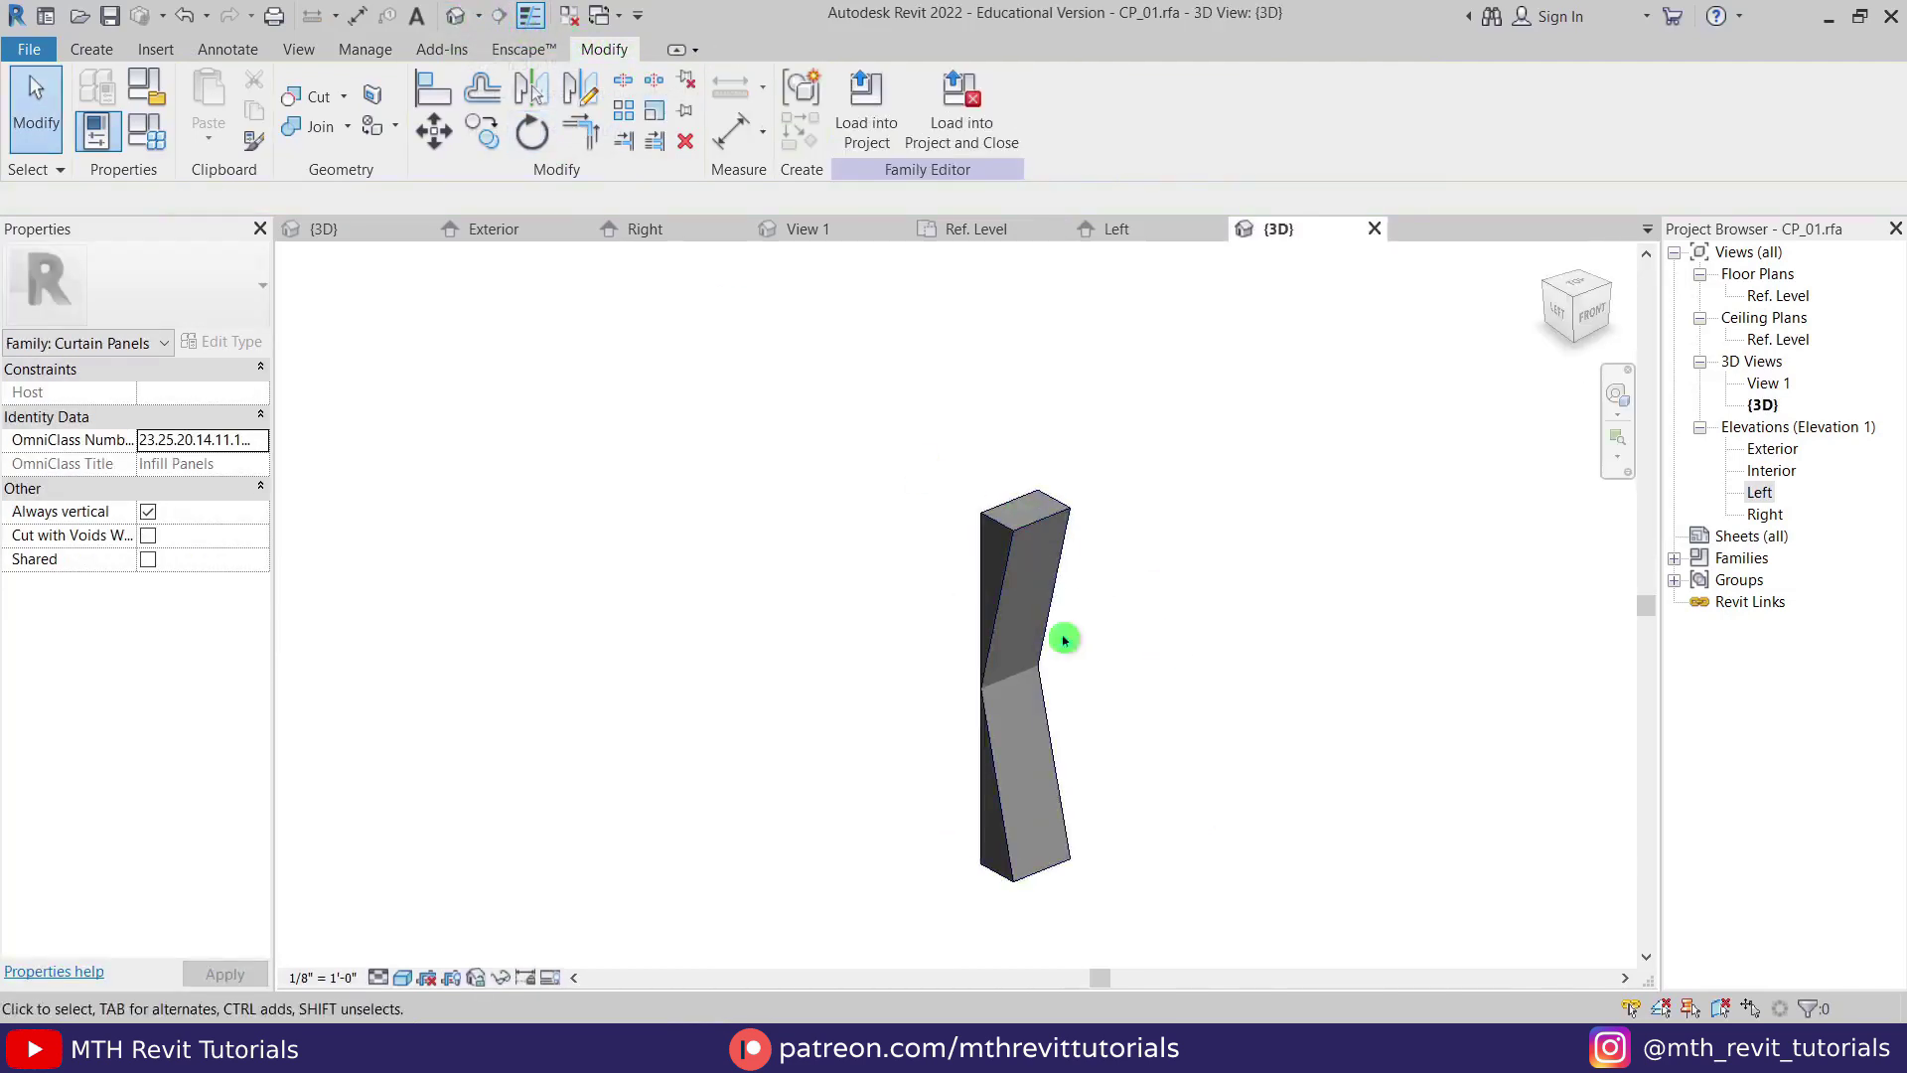
scroll(1063, 640, "down", 3)
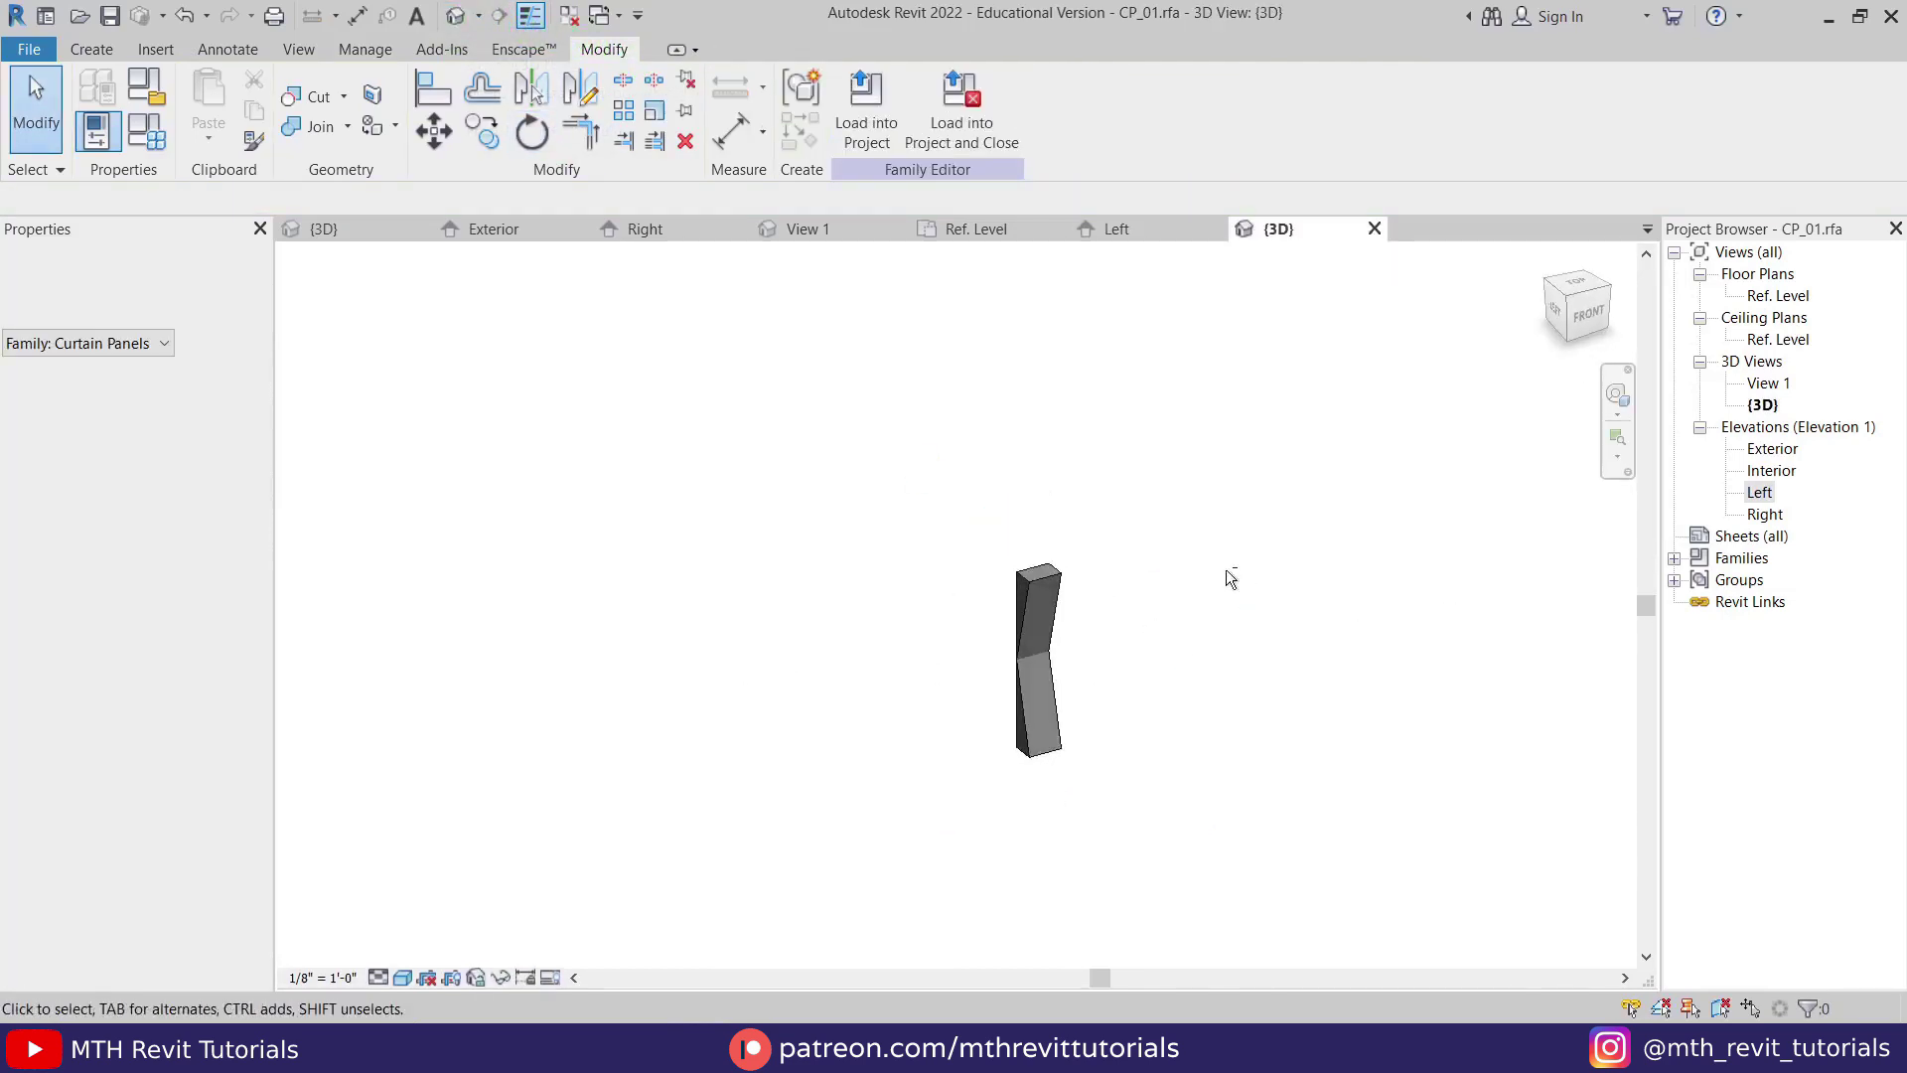
left_click_drag(1230, 578, 512, 595)
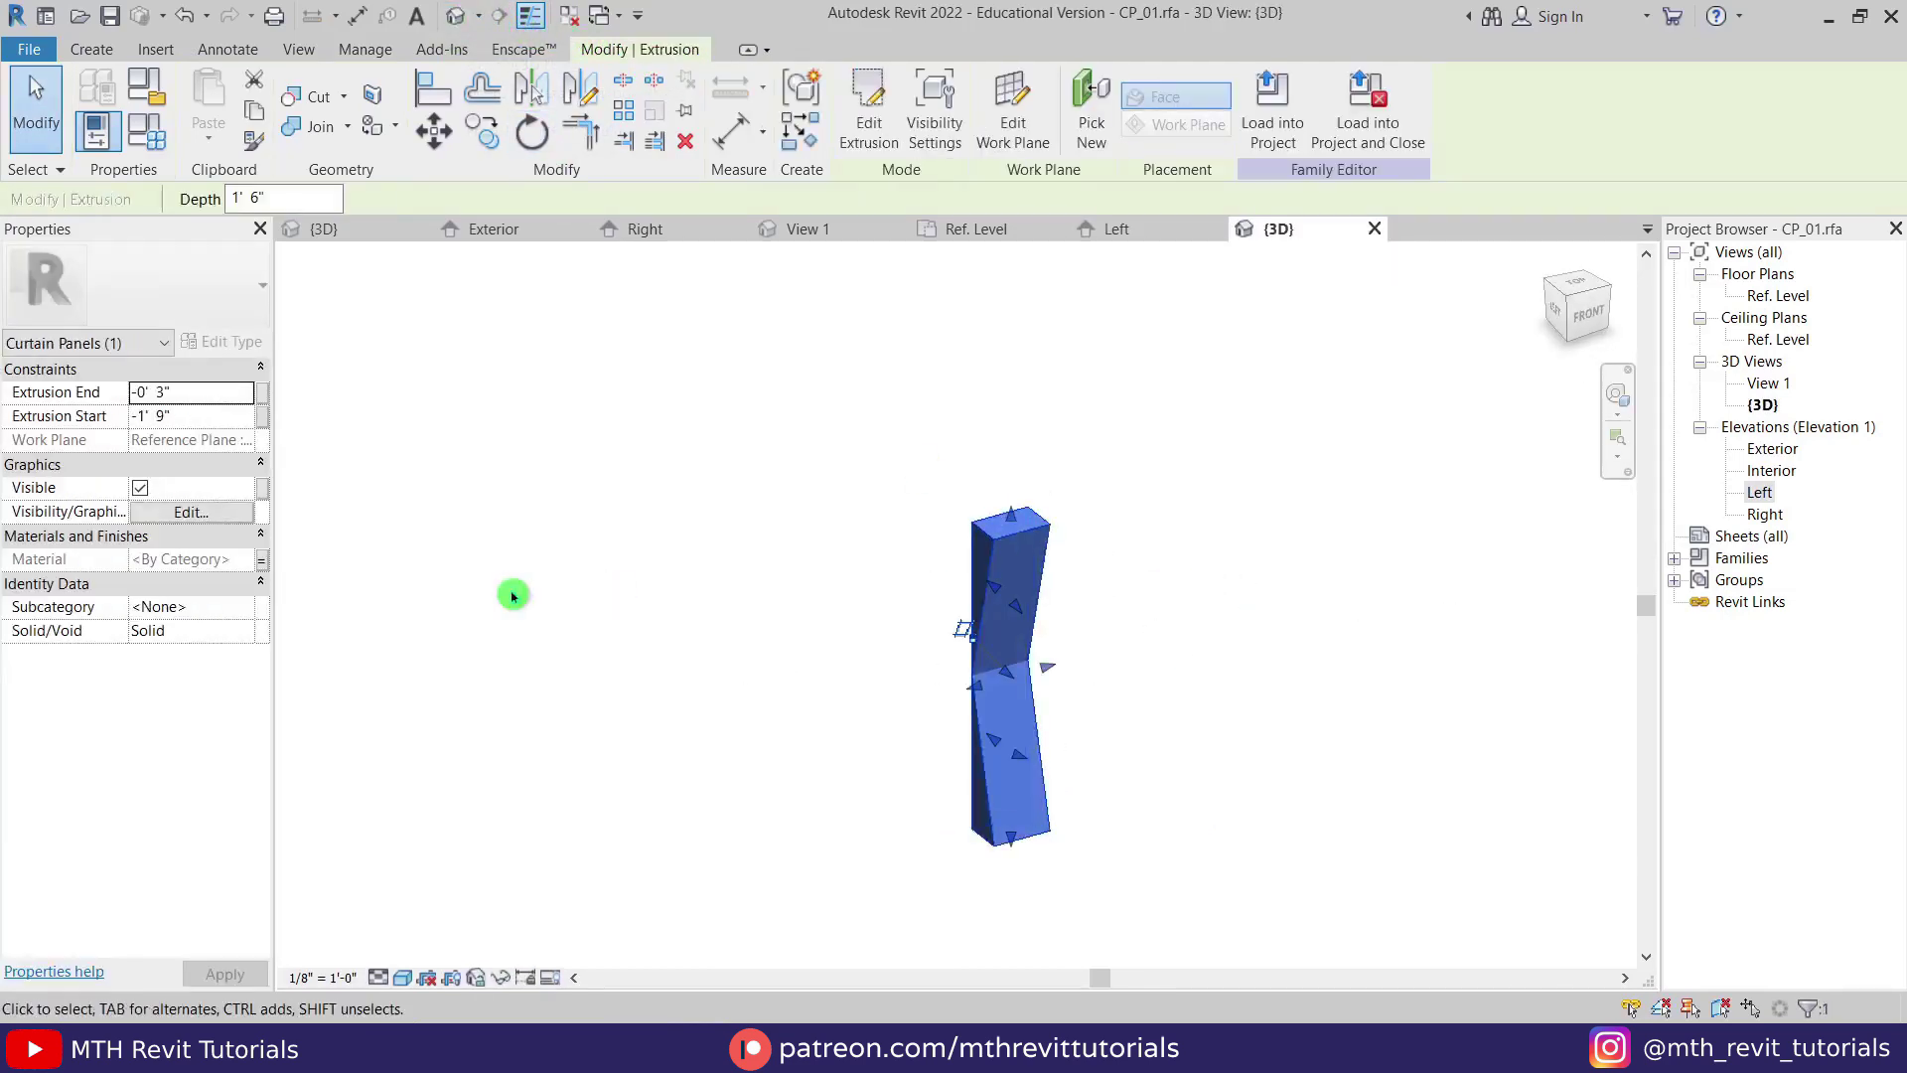
left_click(259, 562)
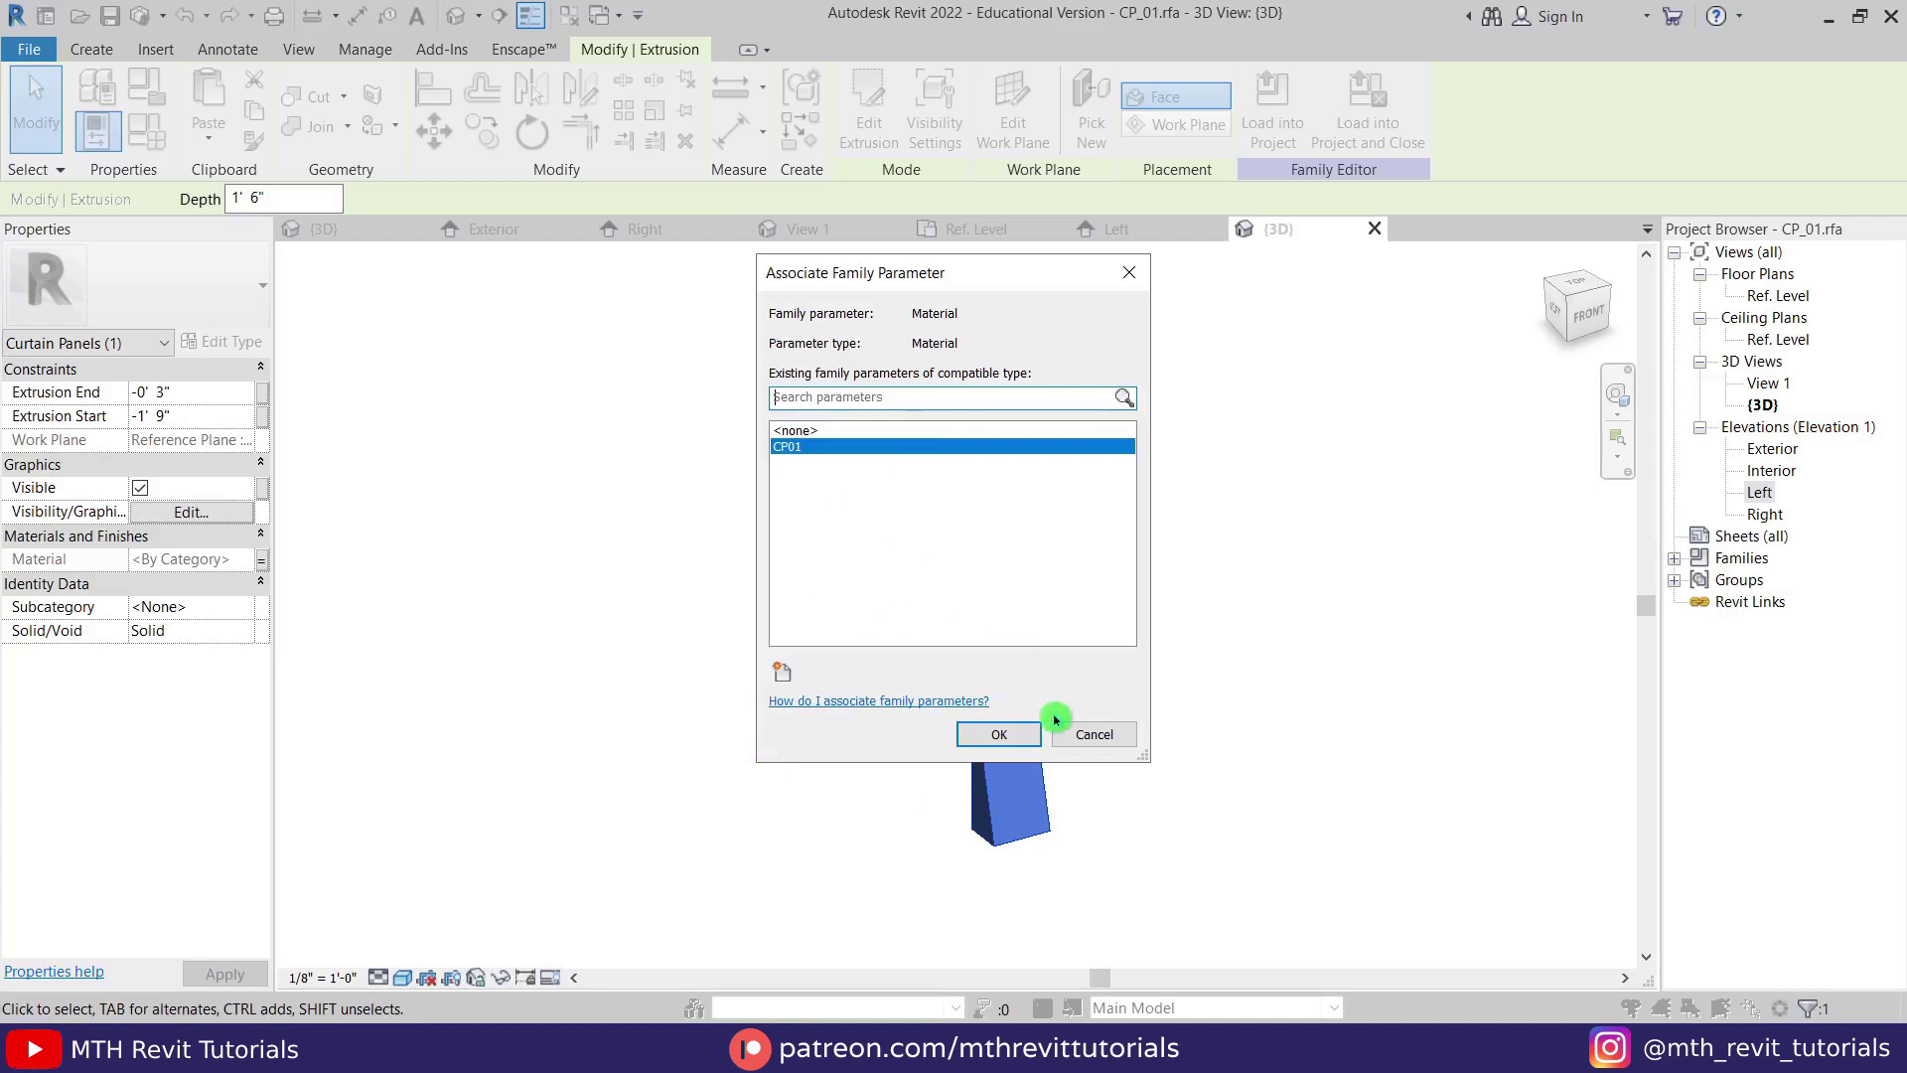
left_click(1128, 273)
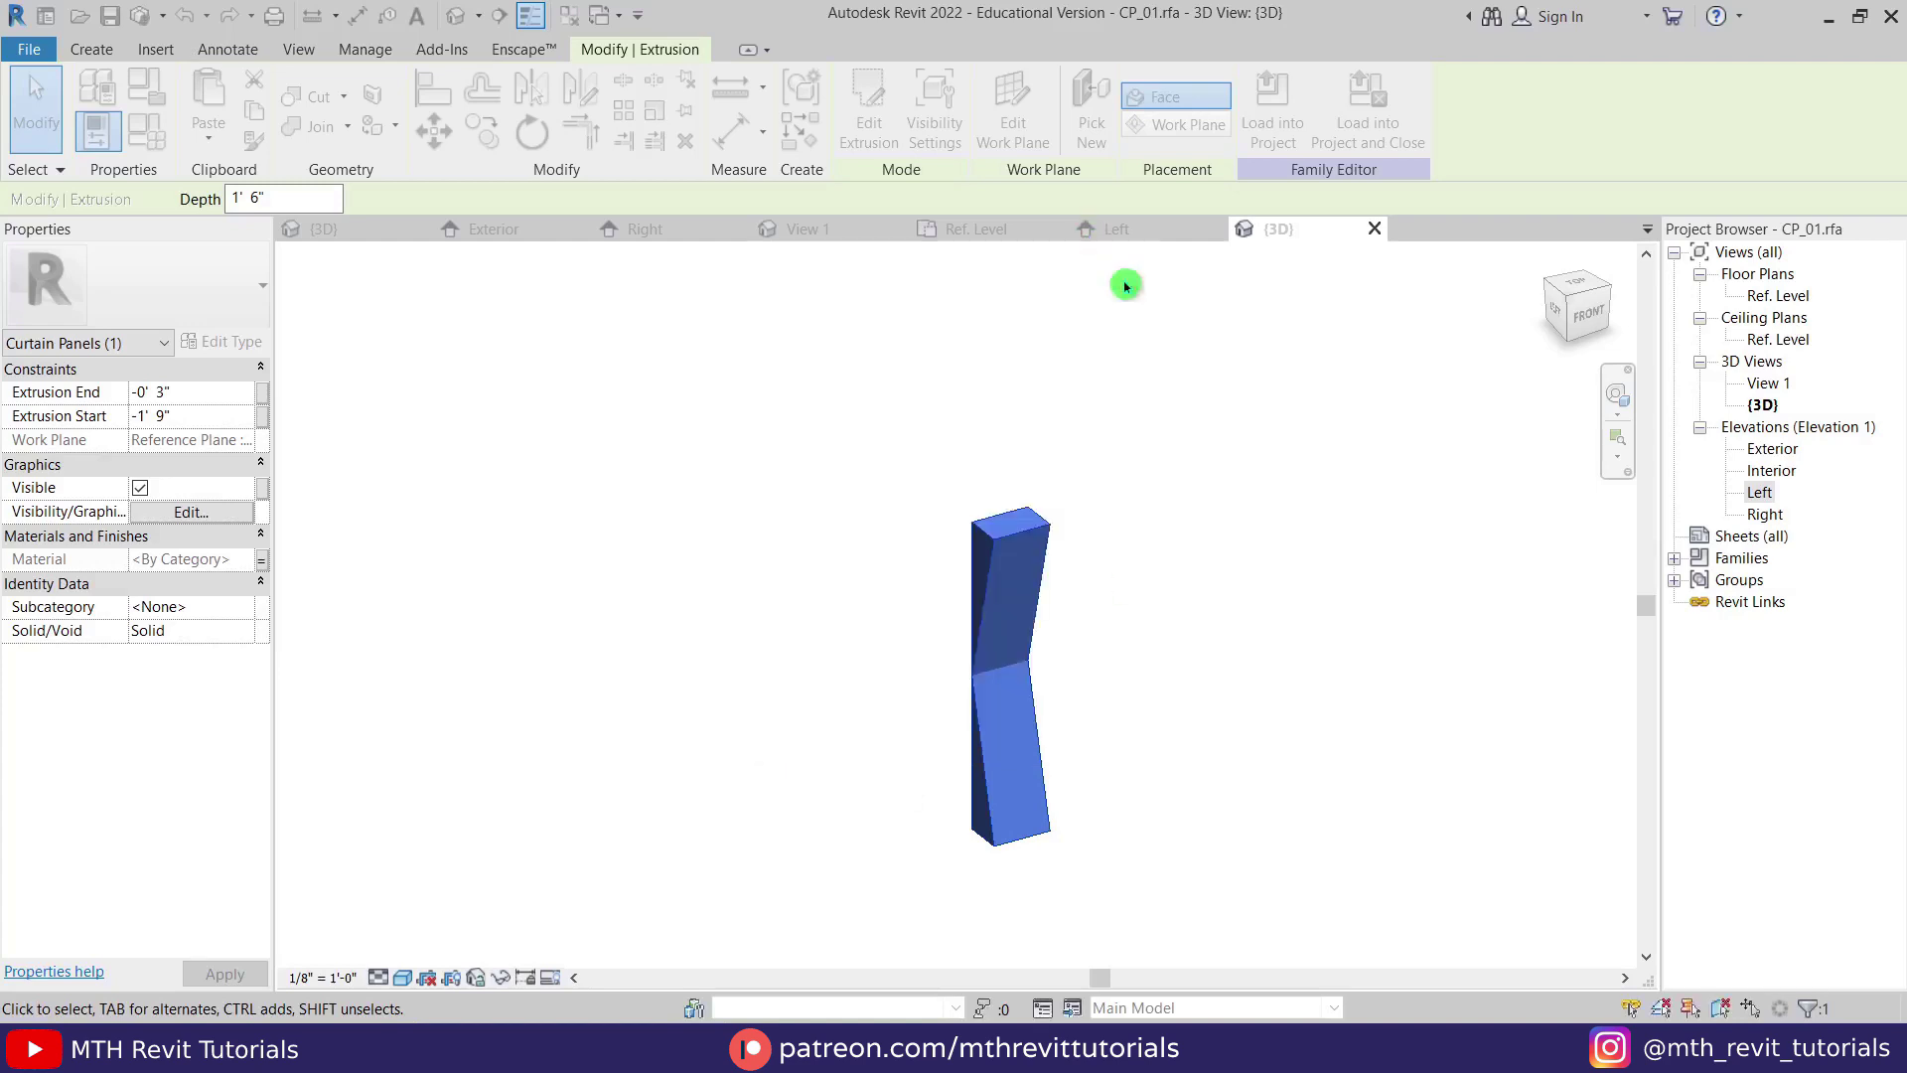
left_click(1247, 628)
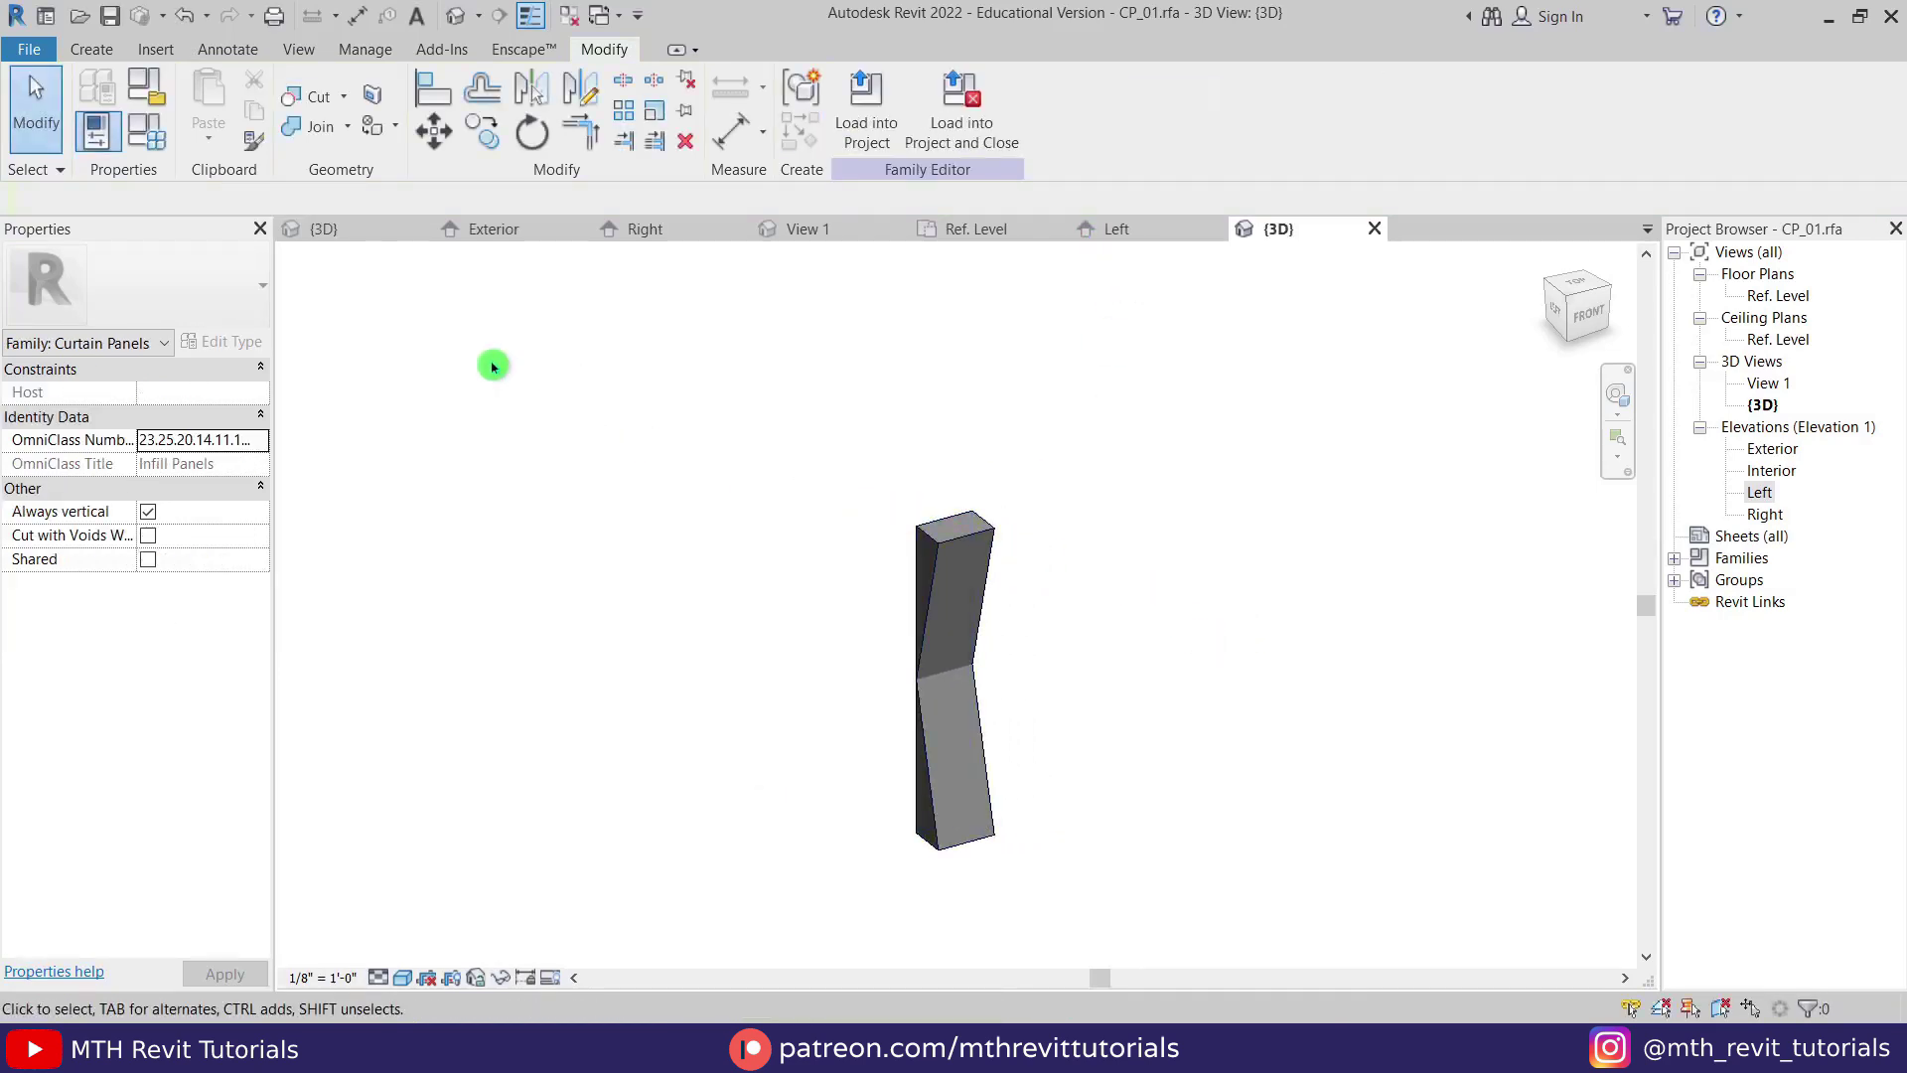
Examine the extrusion's edges against the reference planes in the Exterior elevation.
double_click(1761, 448)
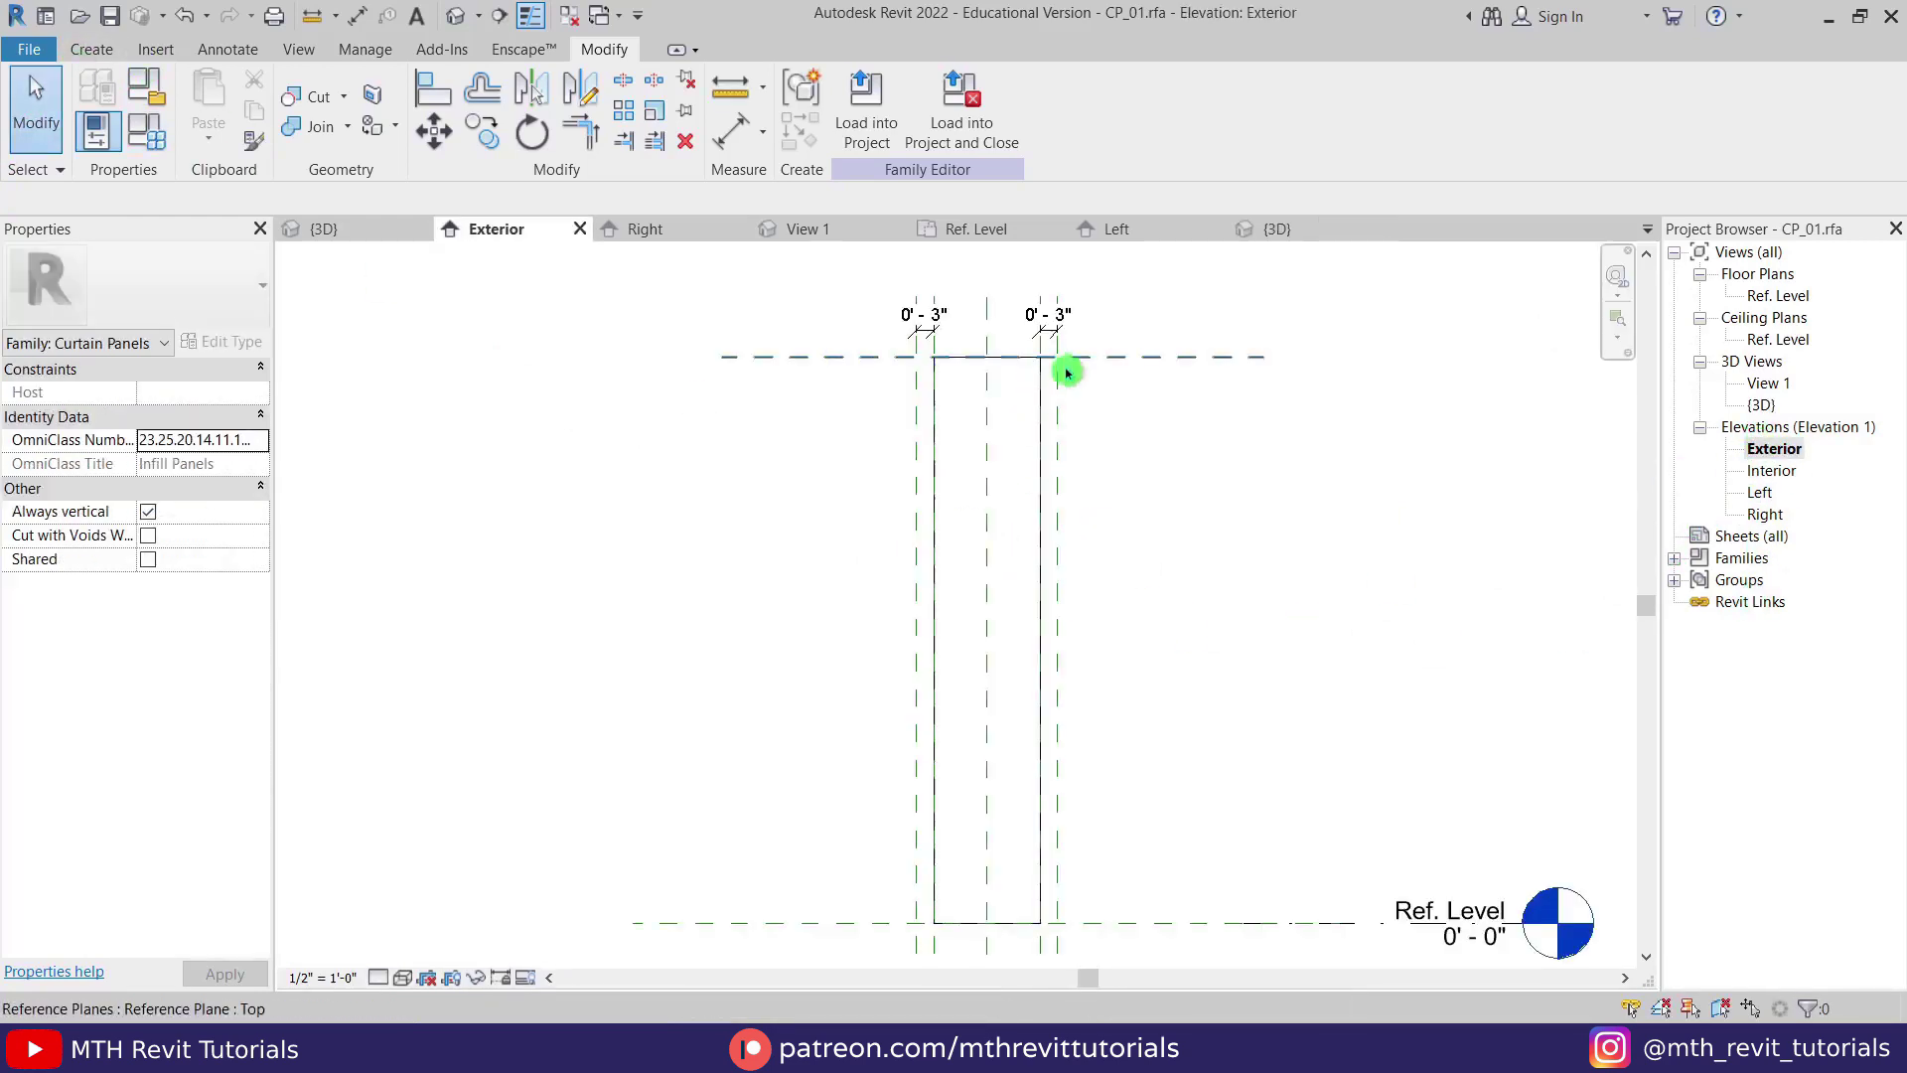
scroll(970, 480, "up", 2)
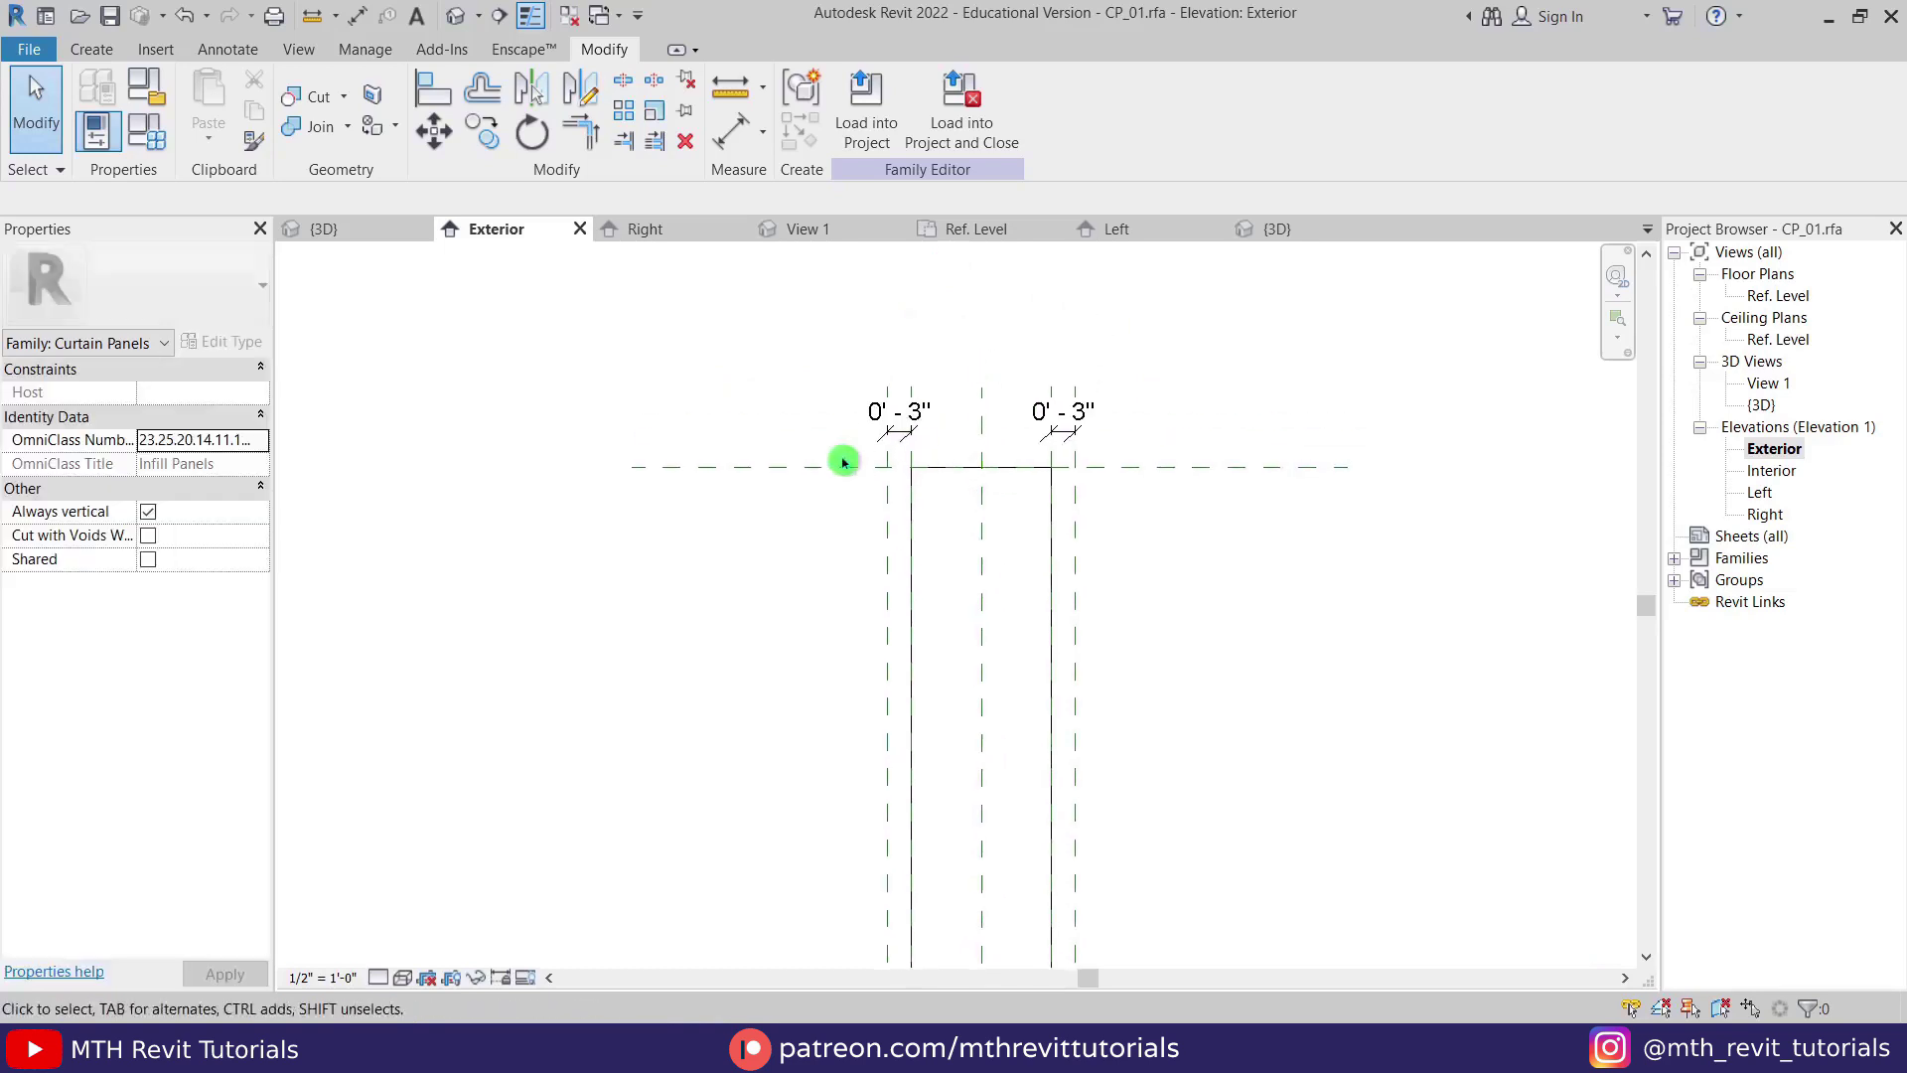
scroll(1023, 596, "down", 3)
scroll(1055, 546, "up", 1)
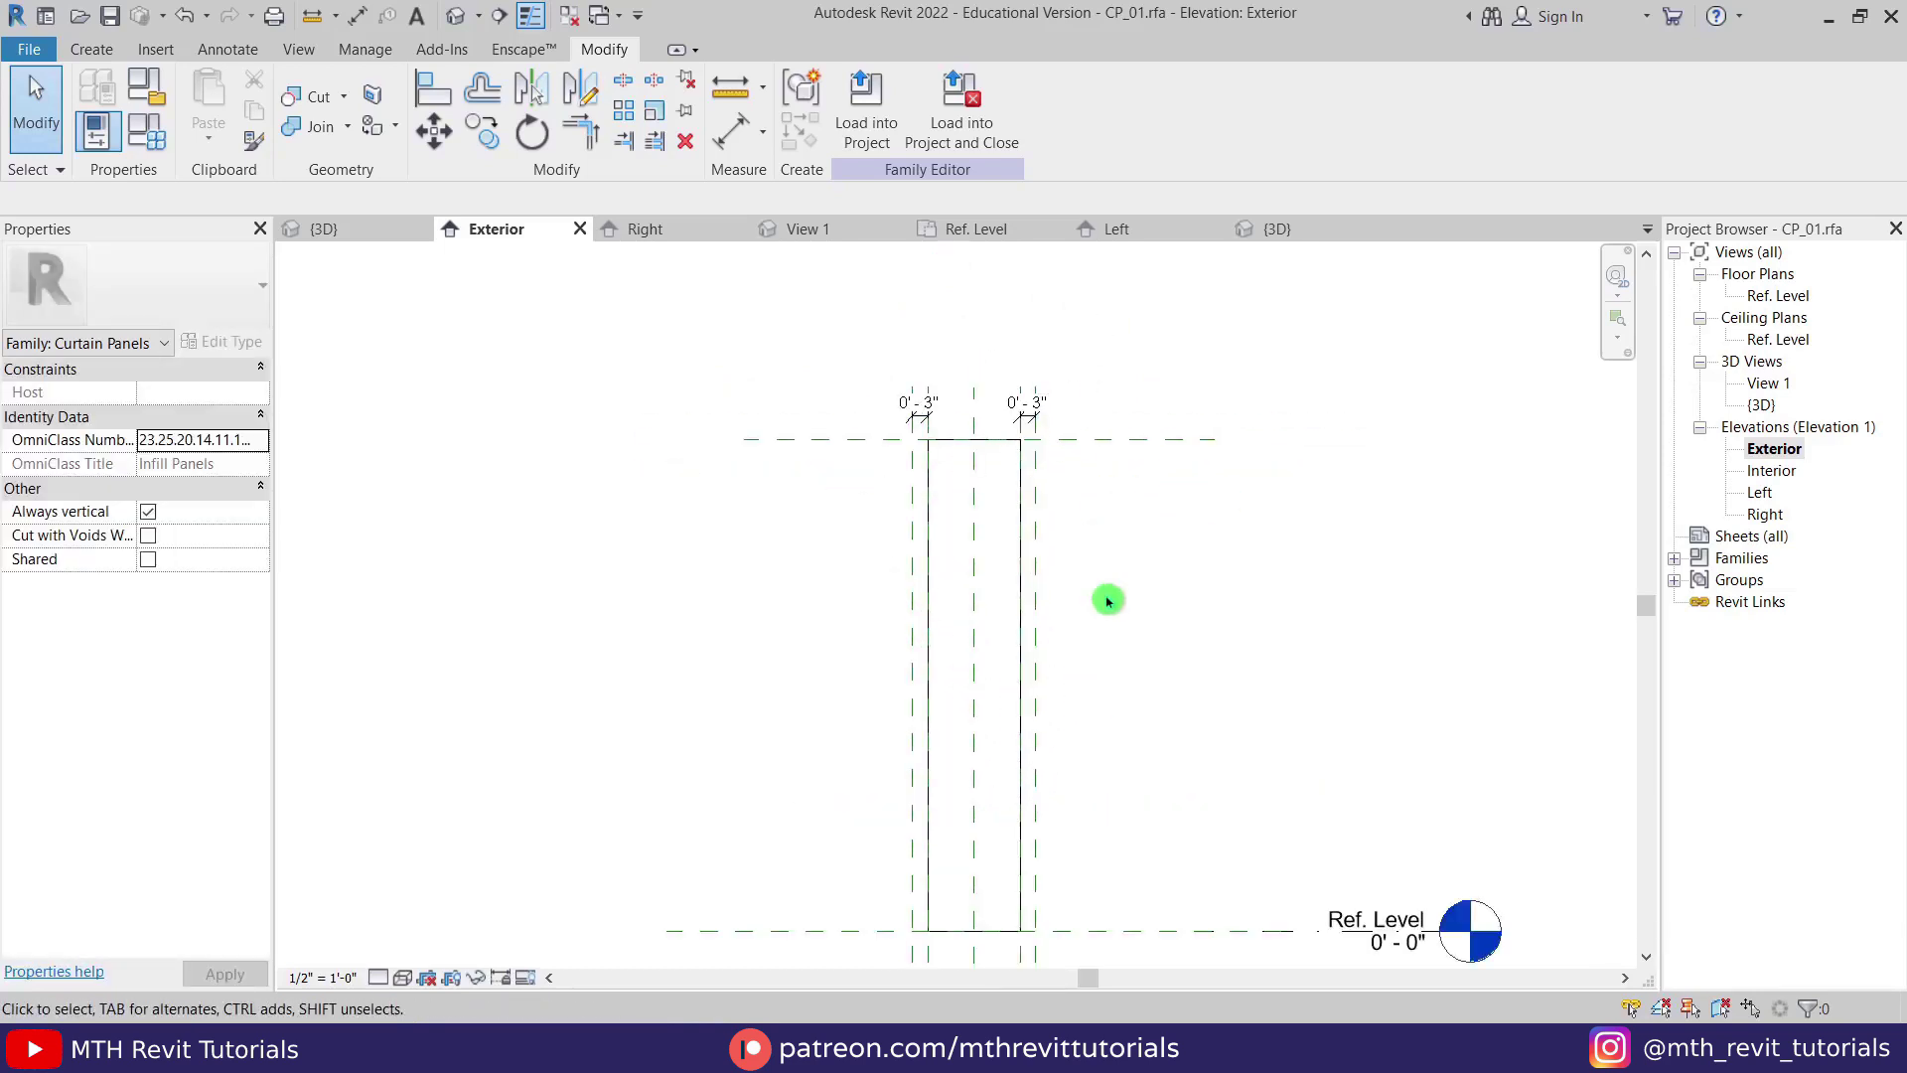
scroll(1107, 601, "down", 2)
Return to the 3D view and save the modified family as CP_02 in the Facade Tutorial 008 folder.
left_click(1279, 230)
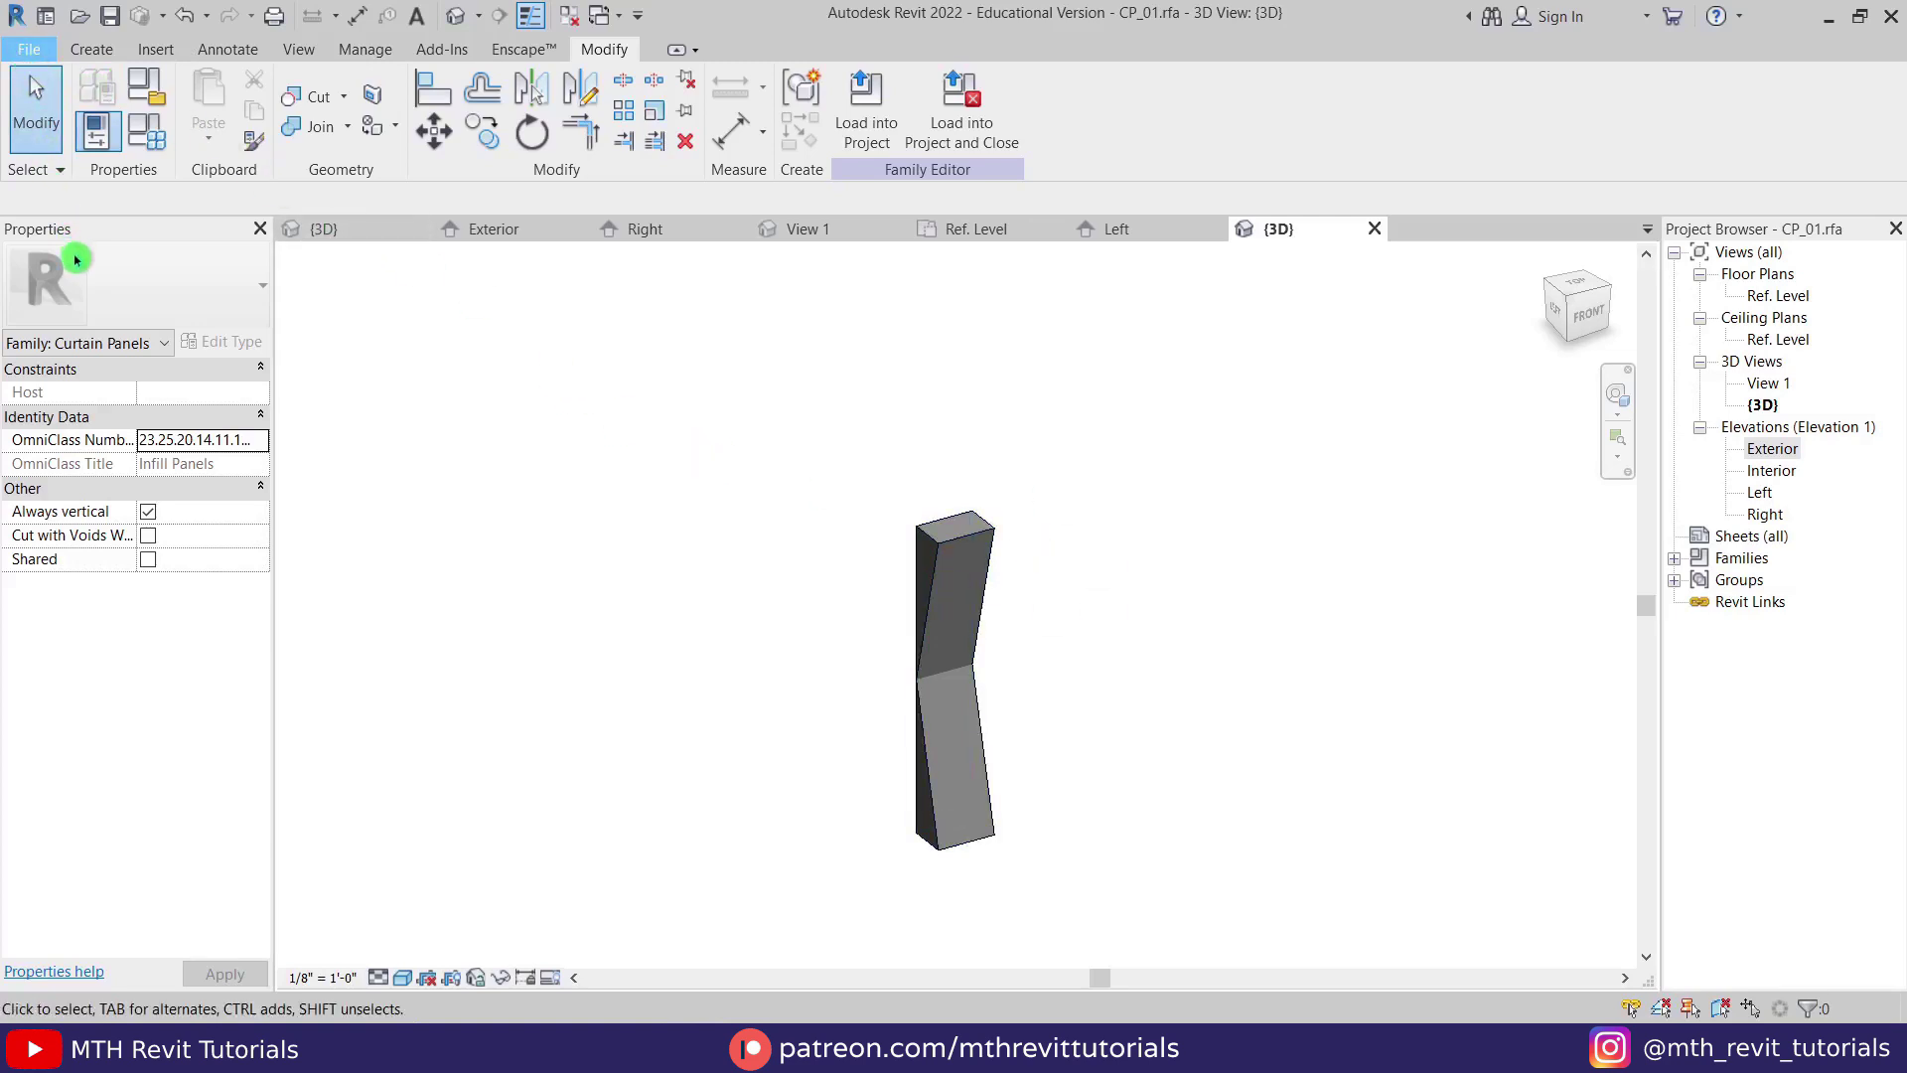
key("alt+f")
mouse_move(103, 366)
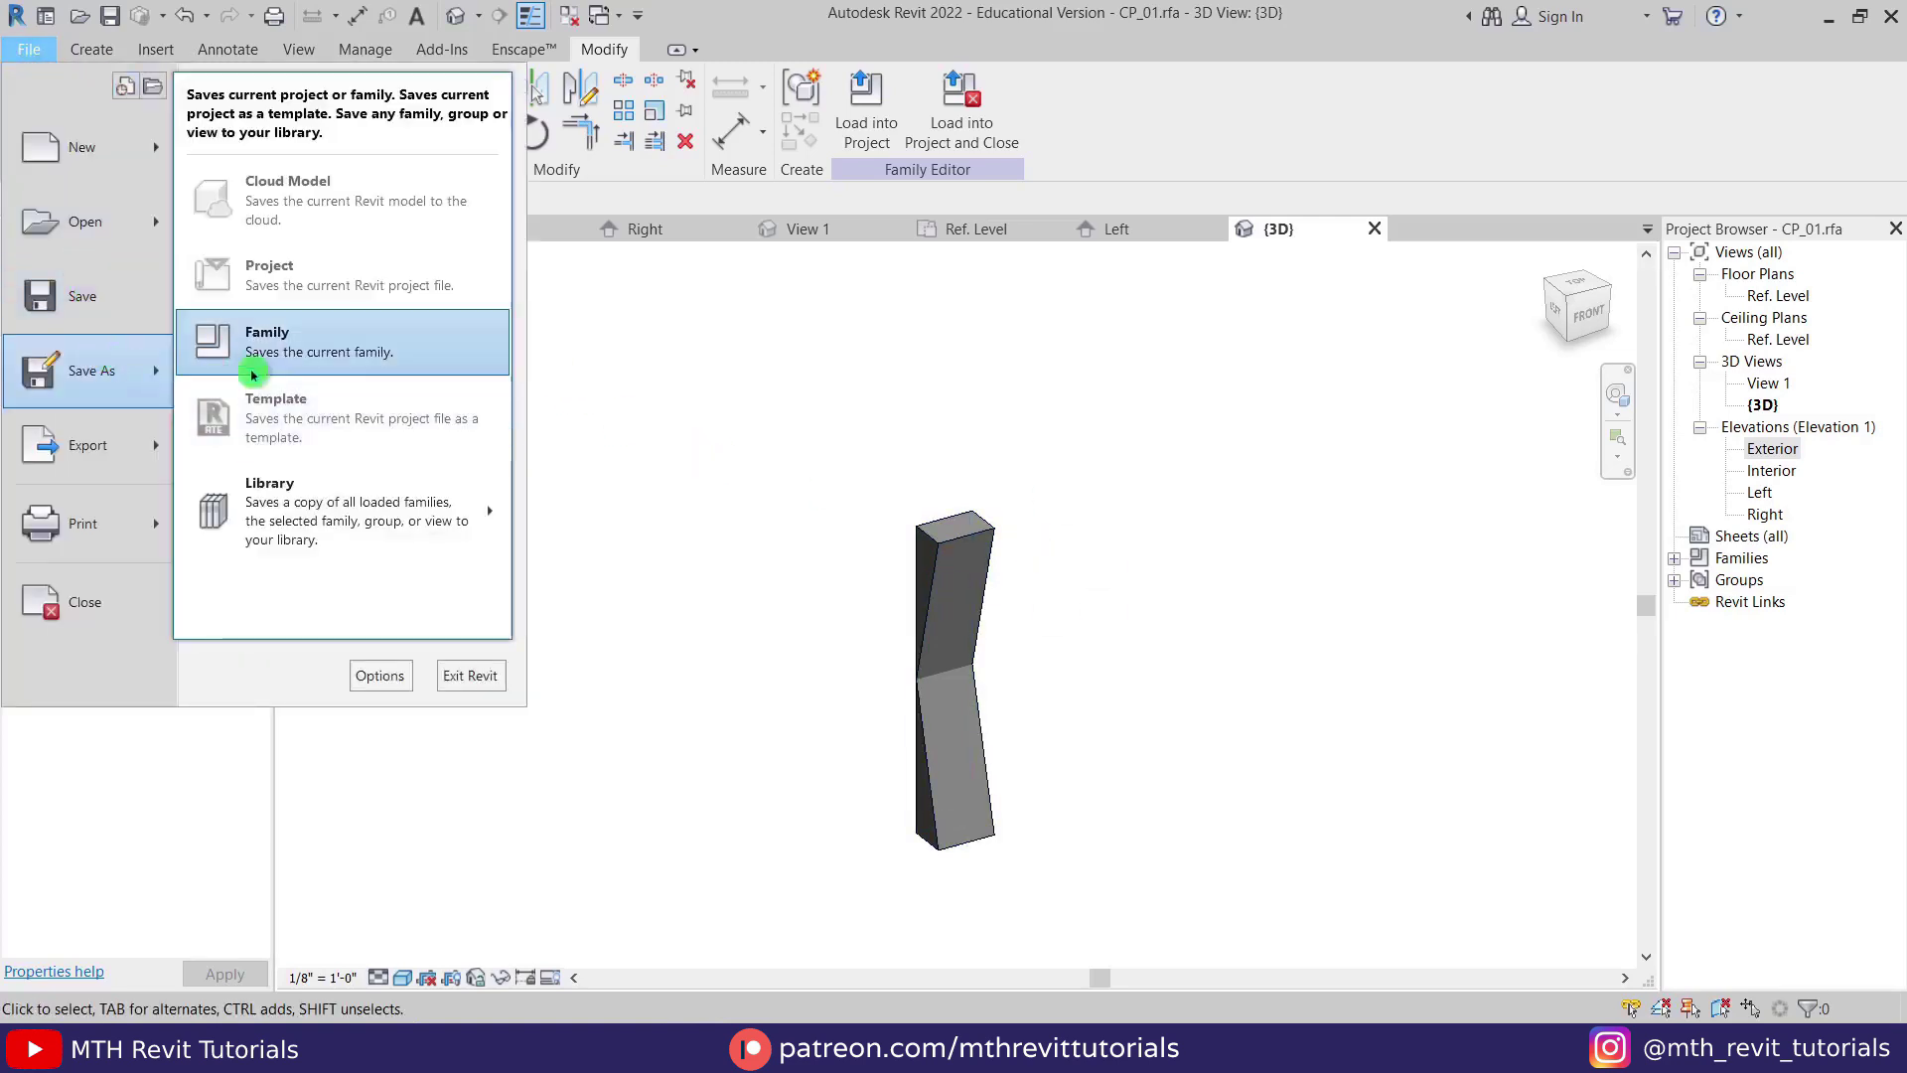
left_click(305, 351)
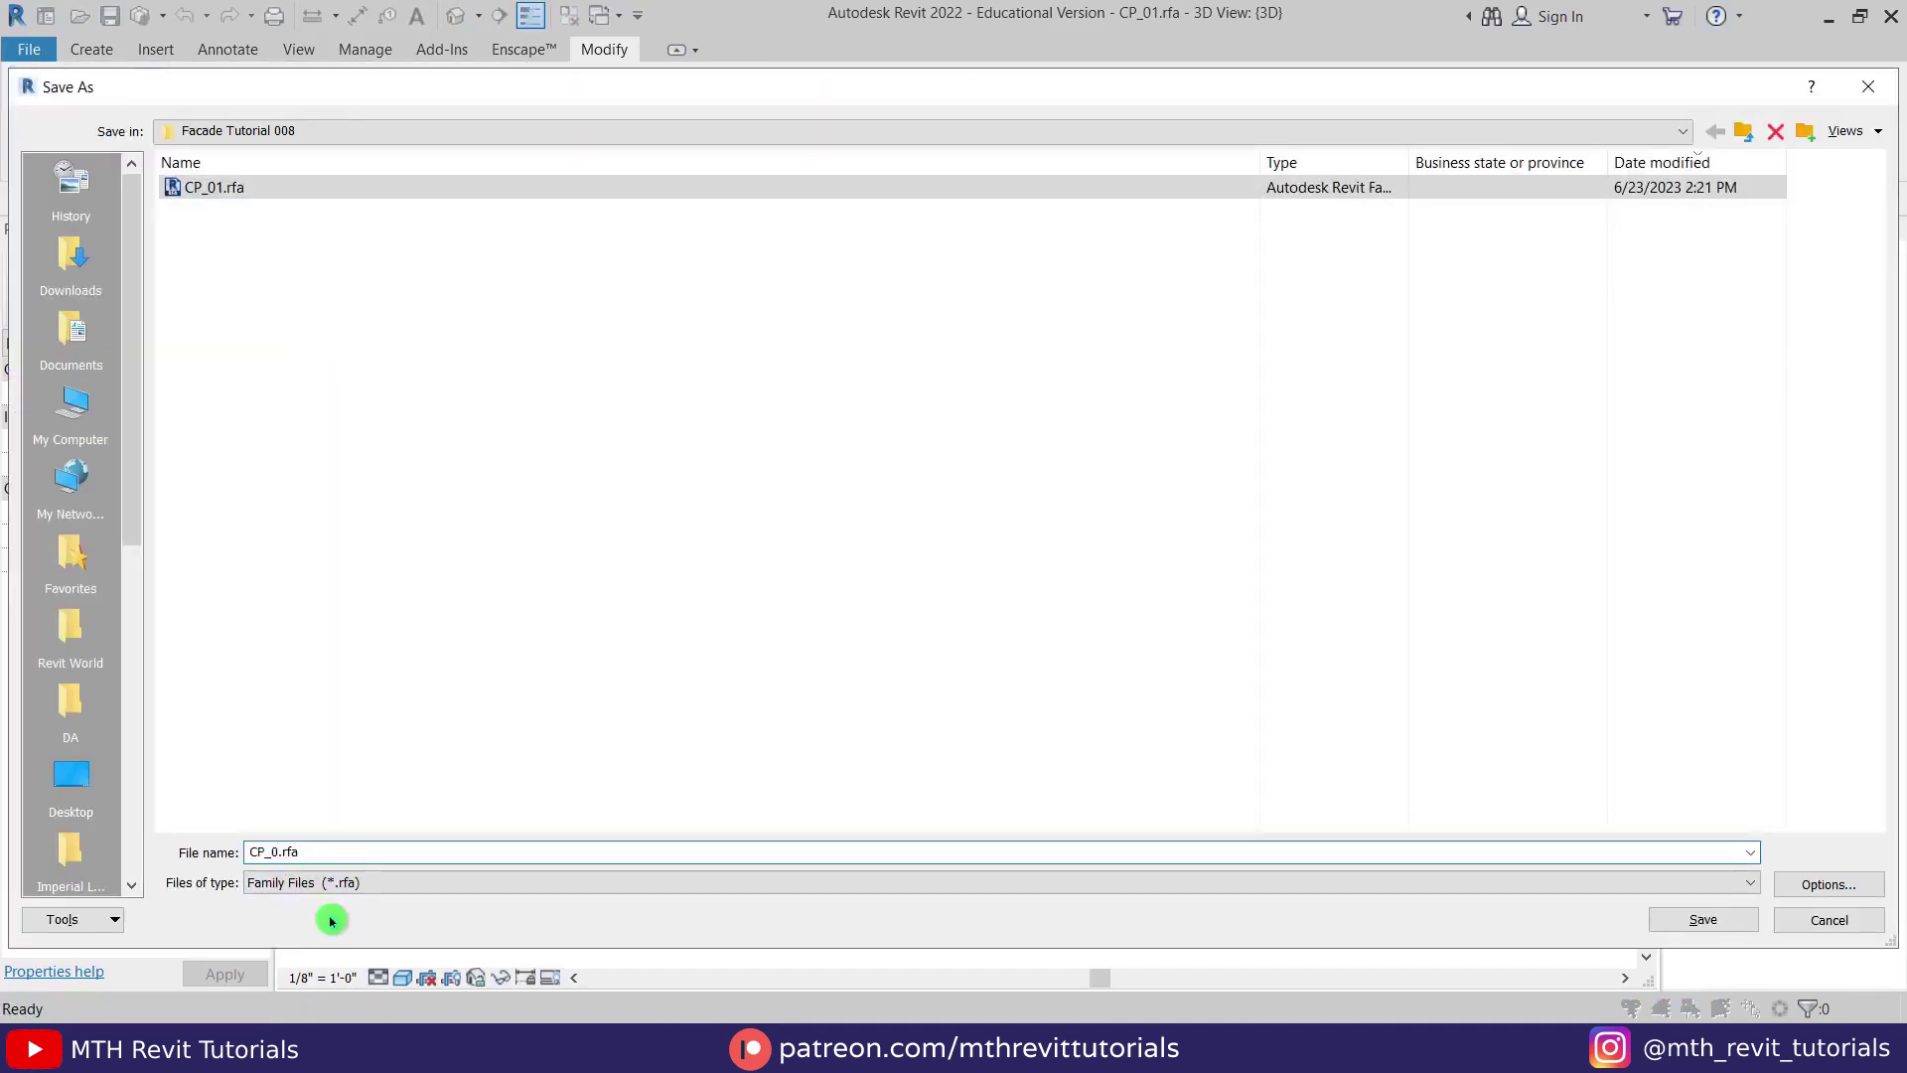
type("CP_02")
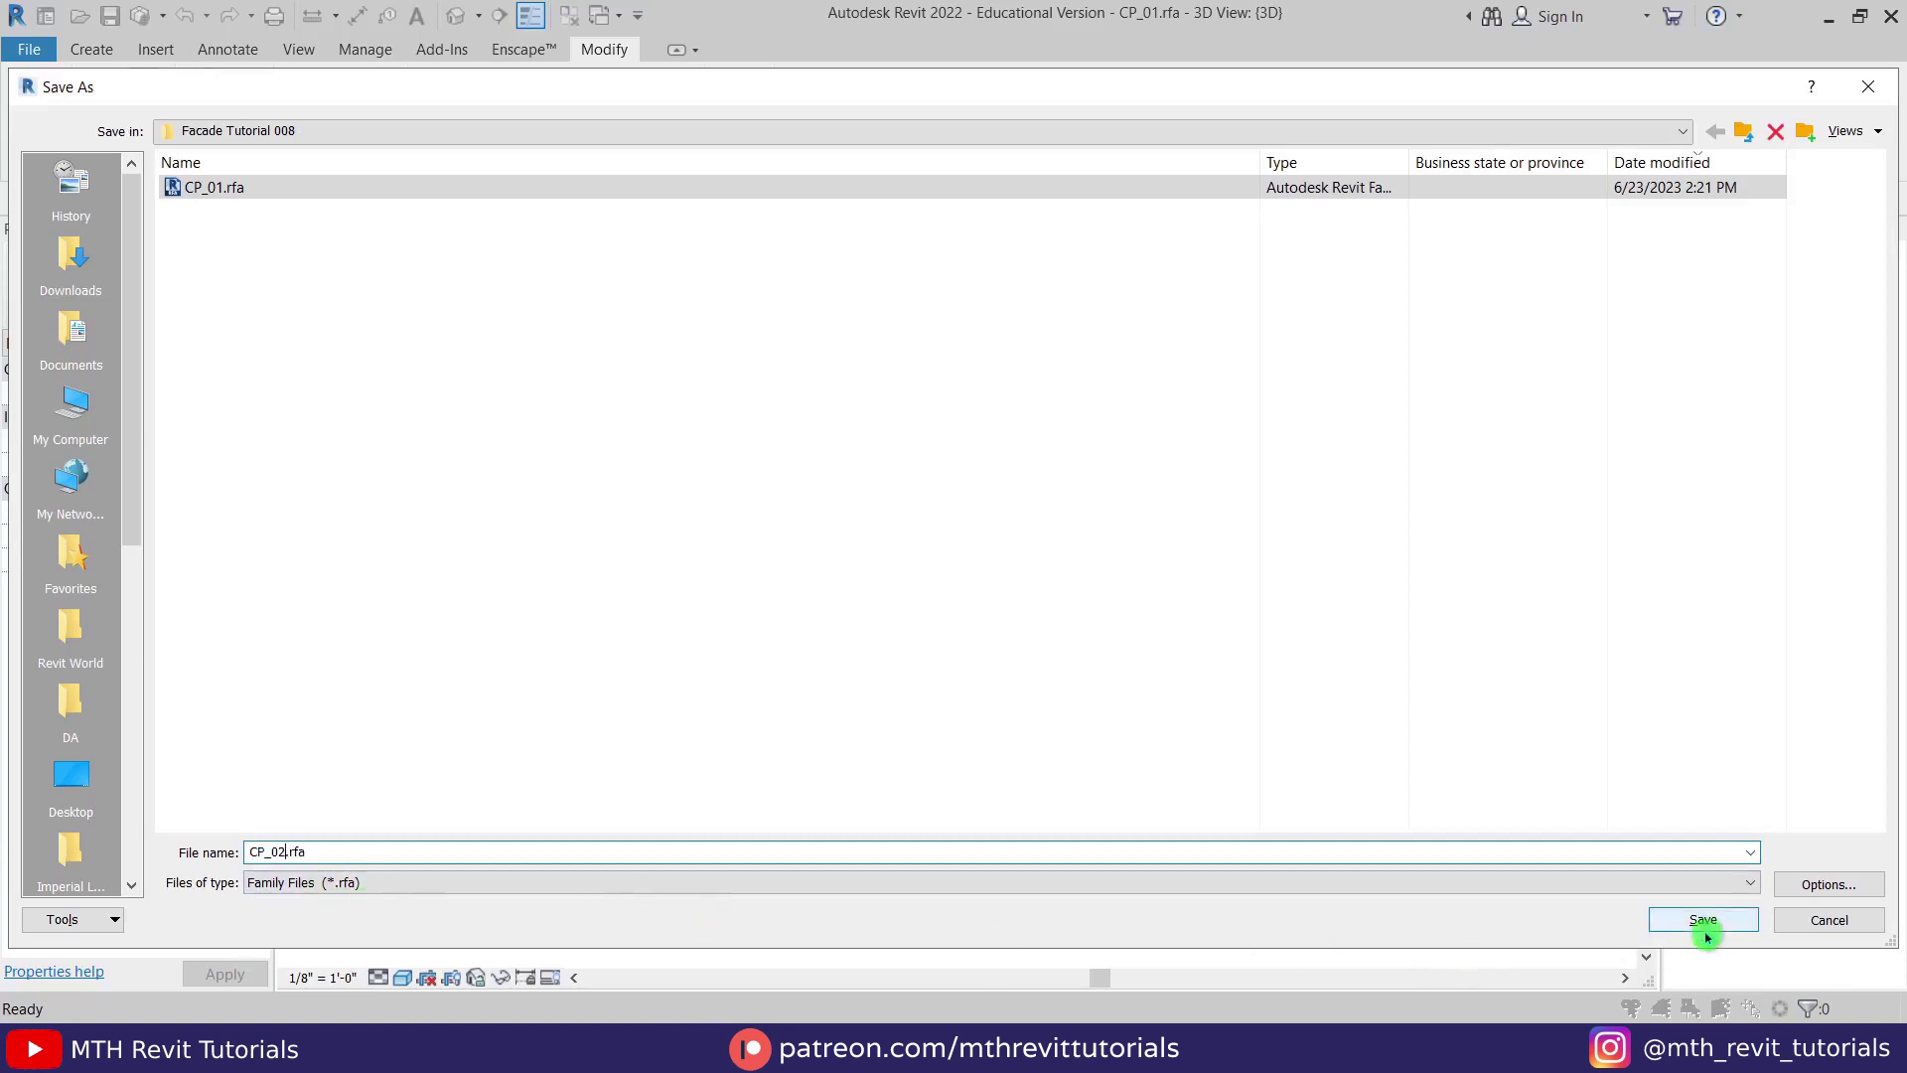
left_click(1703, 919)
middle_click_drag(1046, 577, 1010, 531)
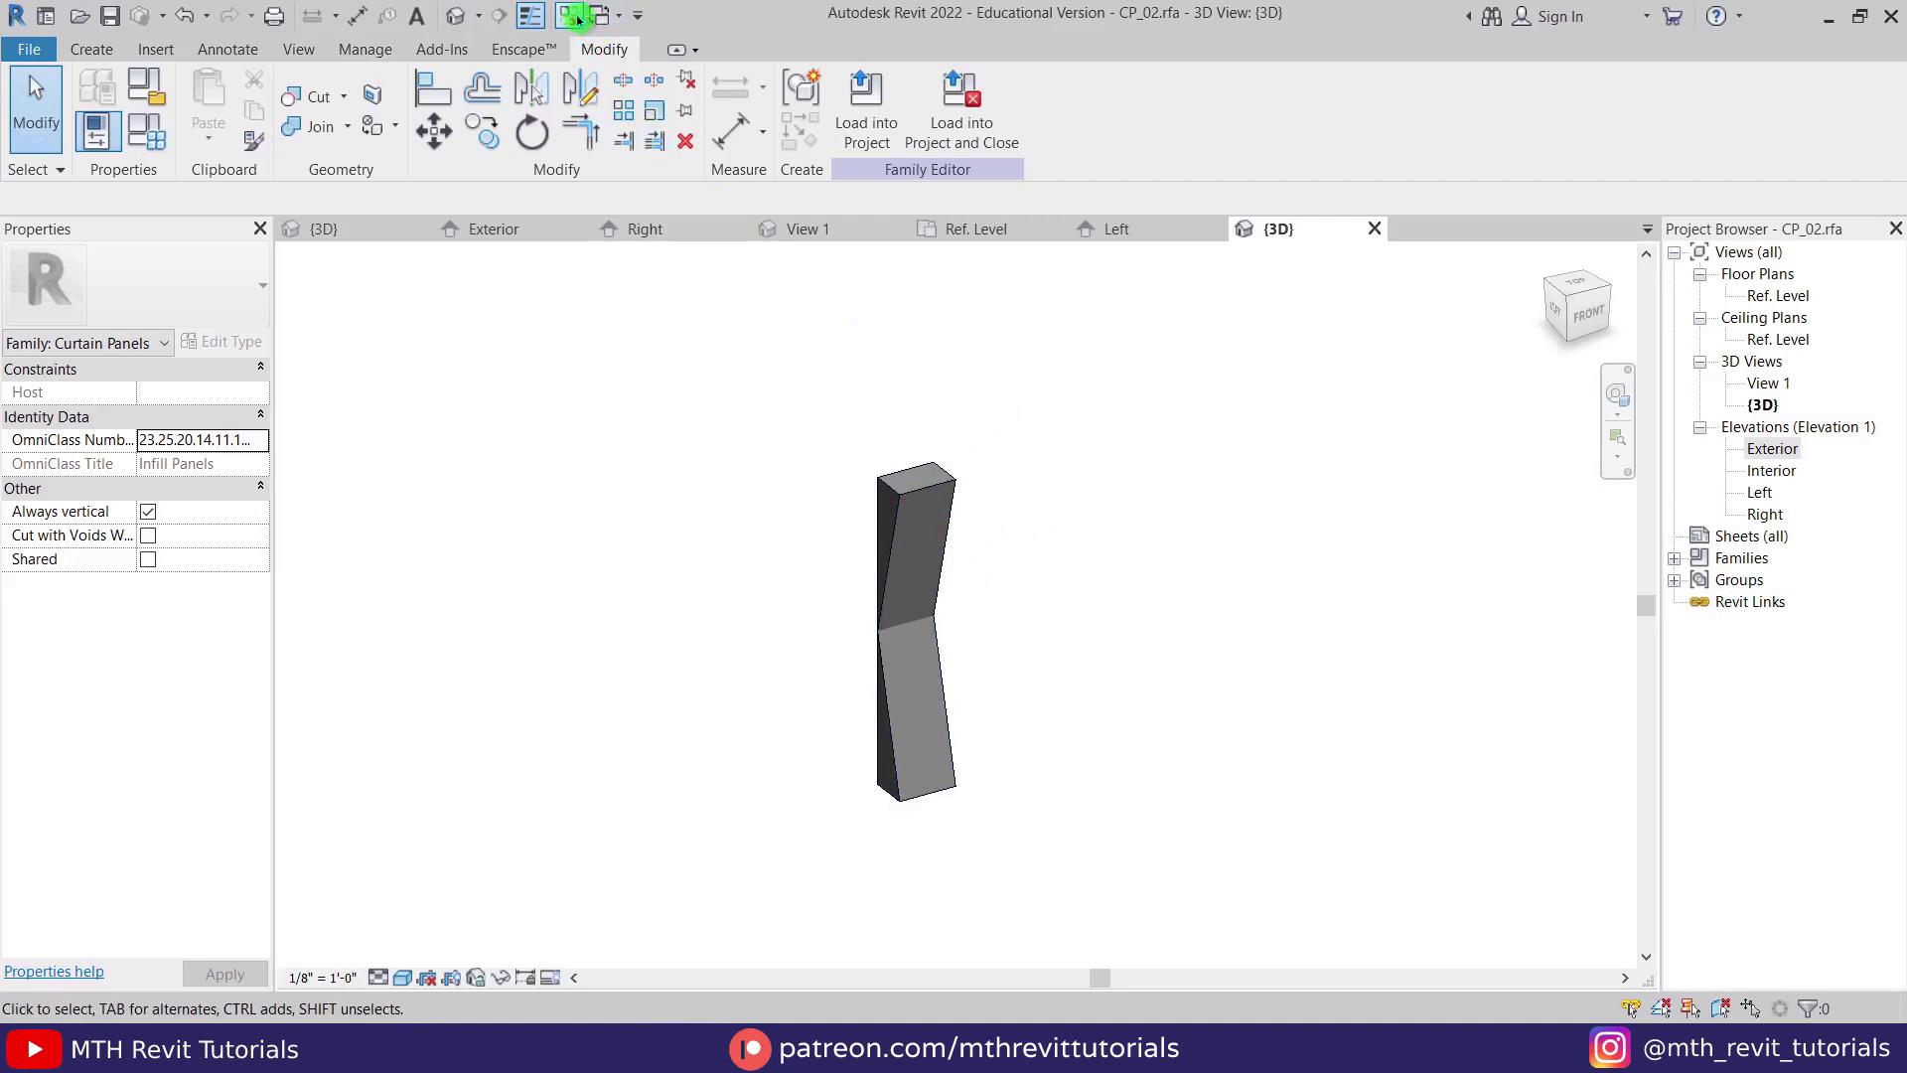
Switch to the Project1 model, dismiss the save reminder without saving, and show the Level 2 floor plan.
left_click(576, 18)
left_click(580, 230)
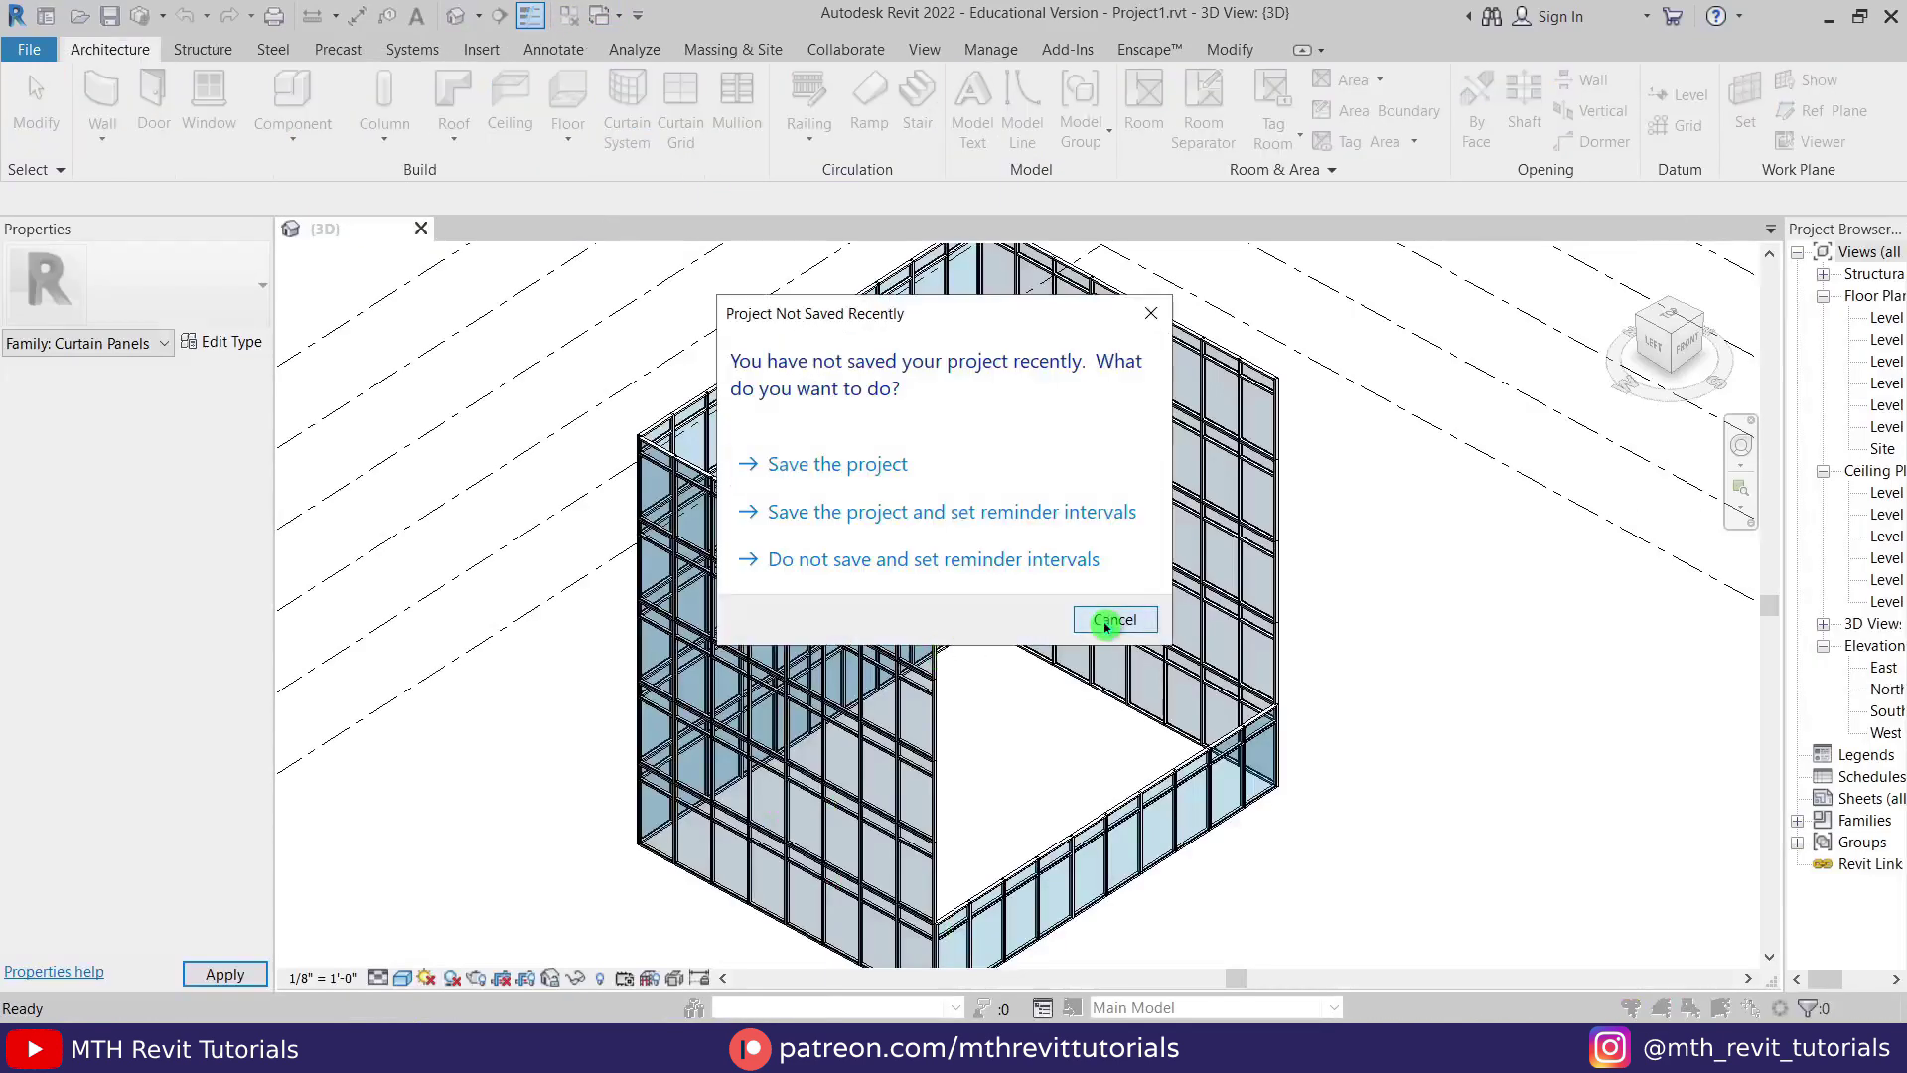
left_click(1113, 618)
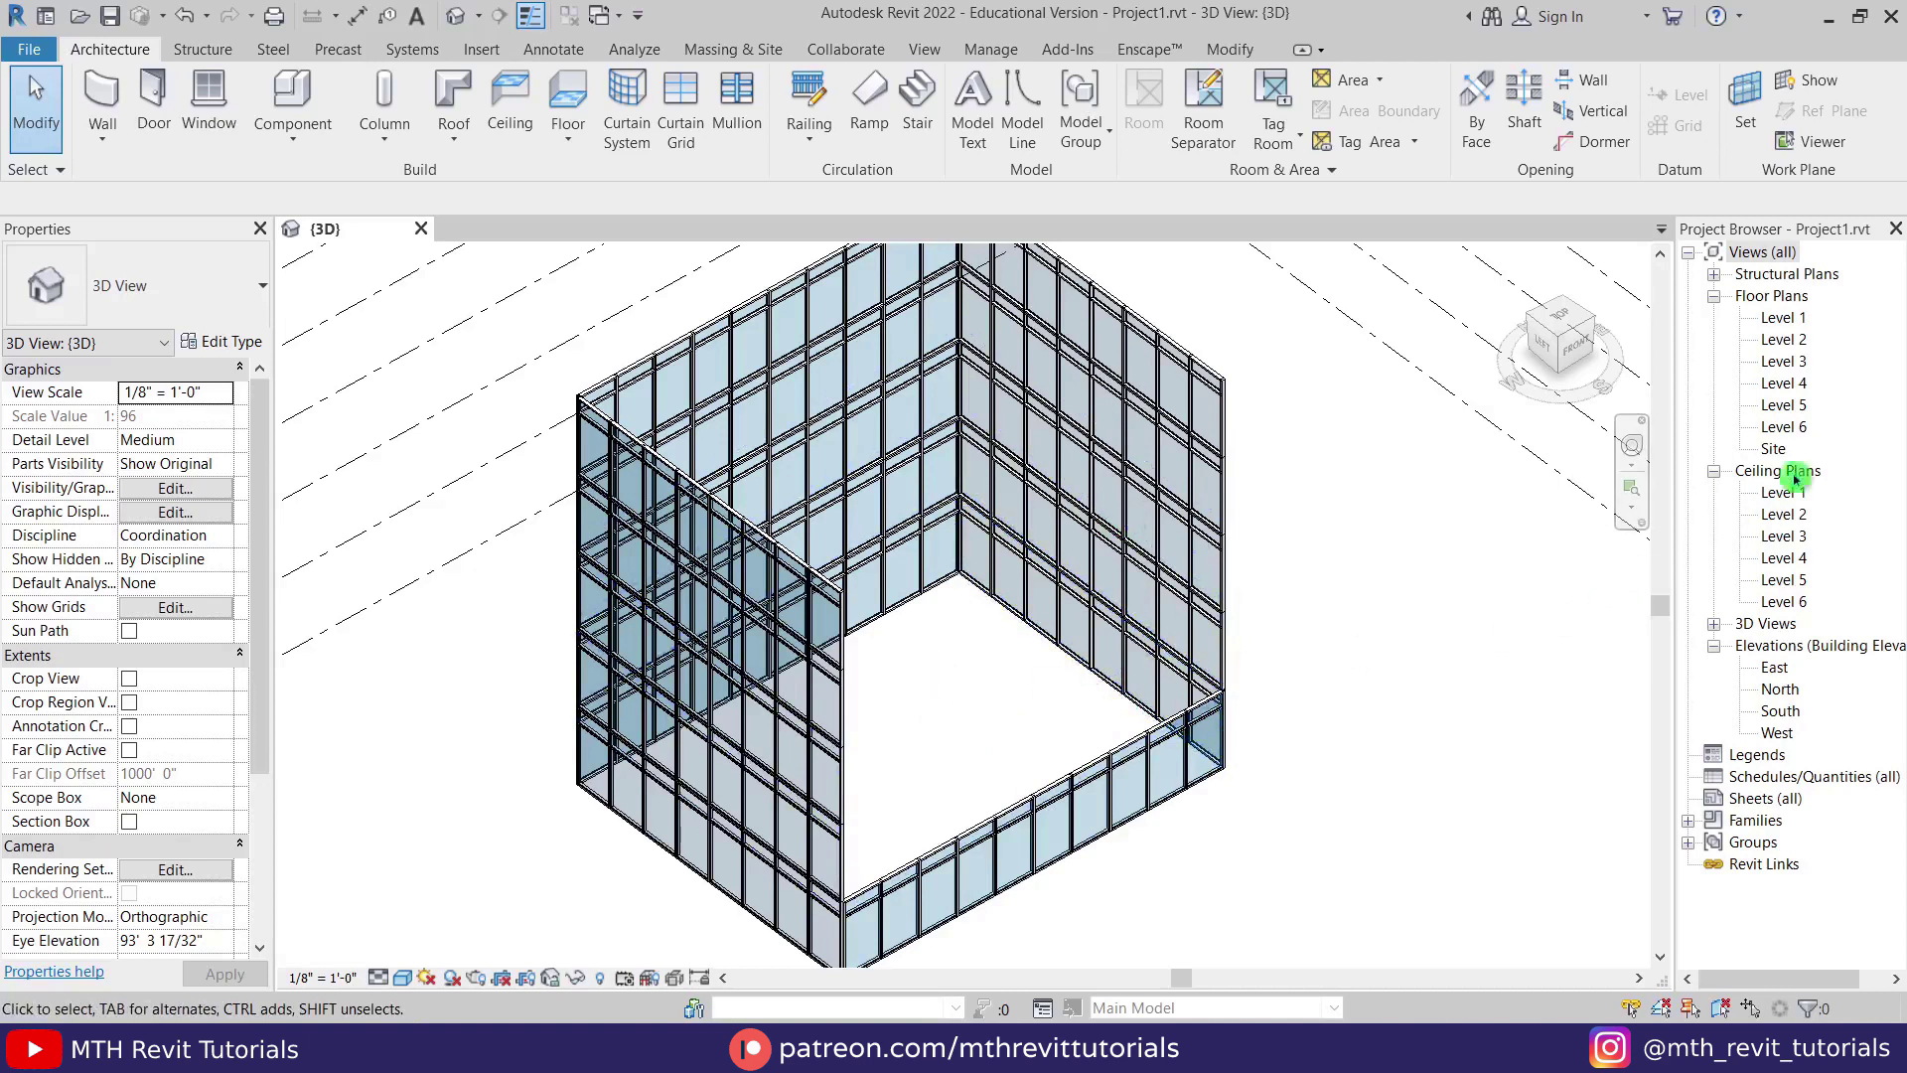
double_click(1785, 340)
scroll(860, 528, "up", 3)
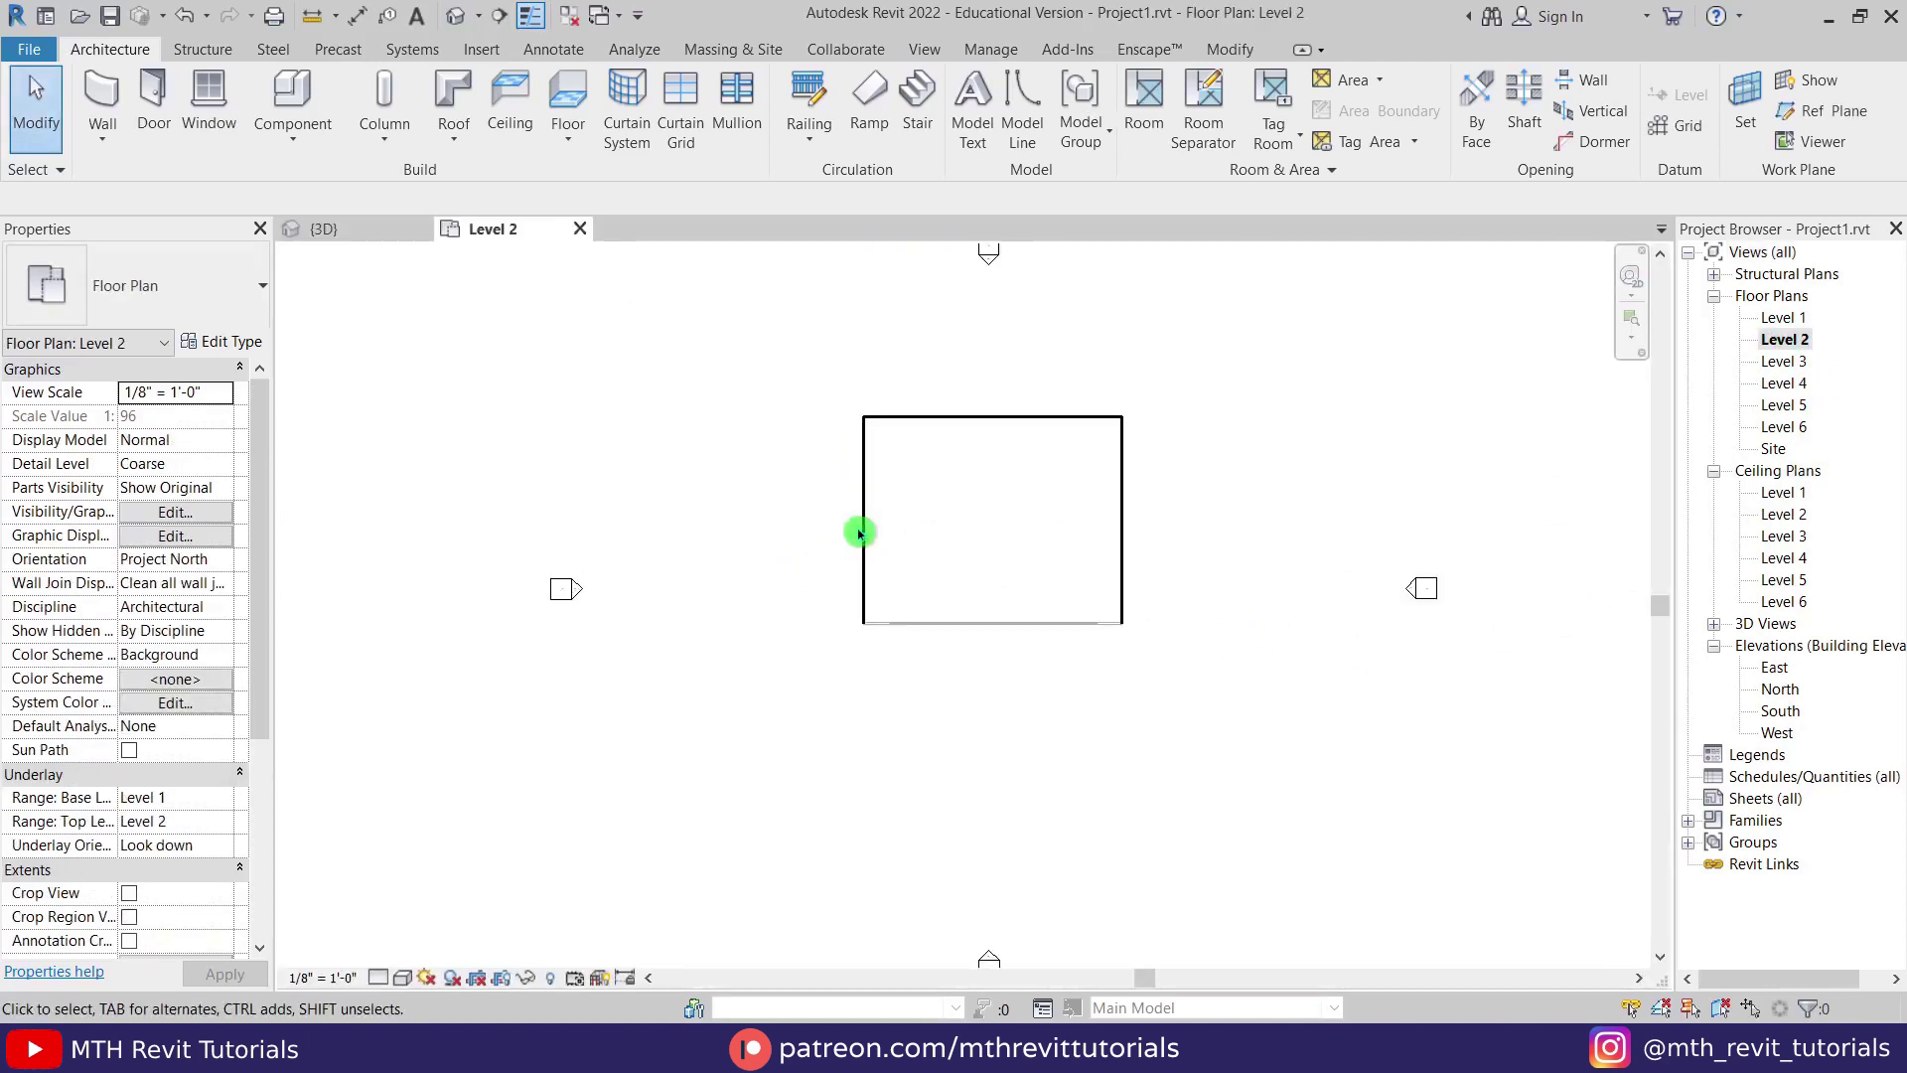
Set up a new Storefront curtain wall based on Level 2 with its top constrained up to Level 6.
left_click(114, 102)
left_click(162, 303)
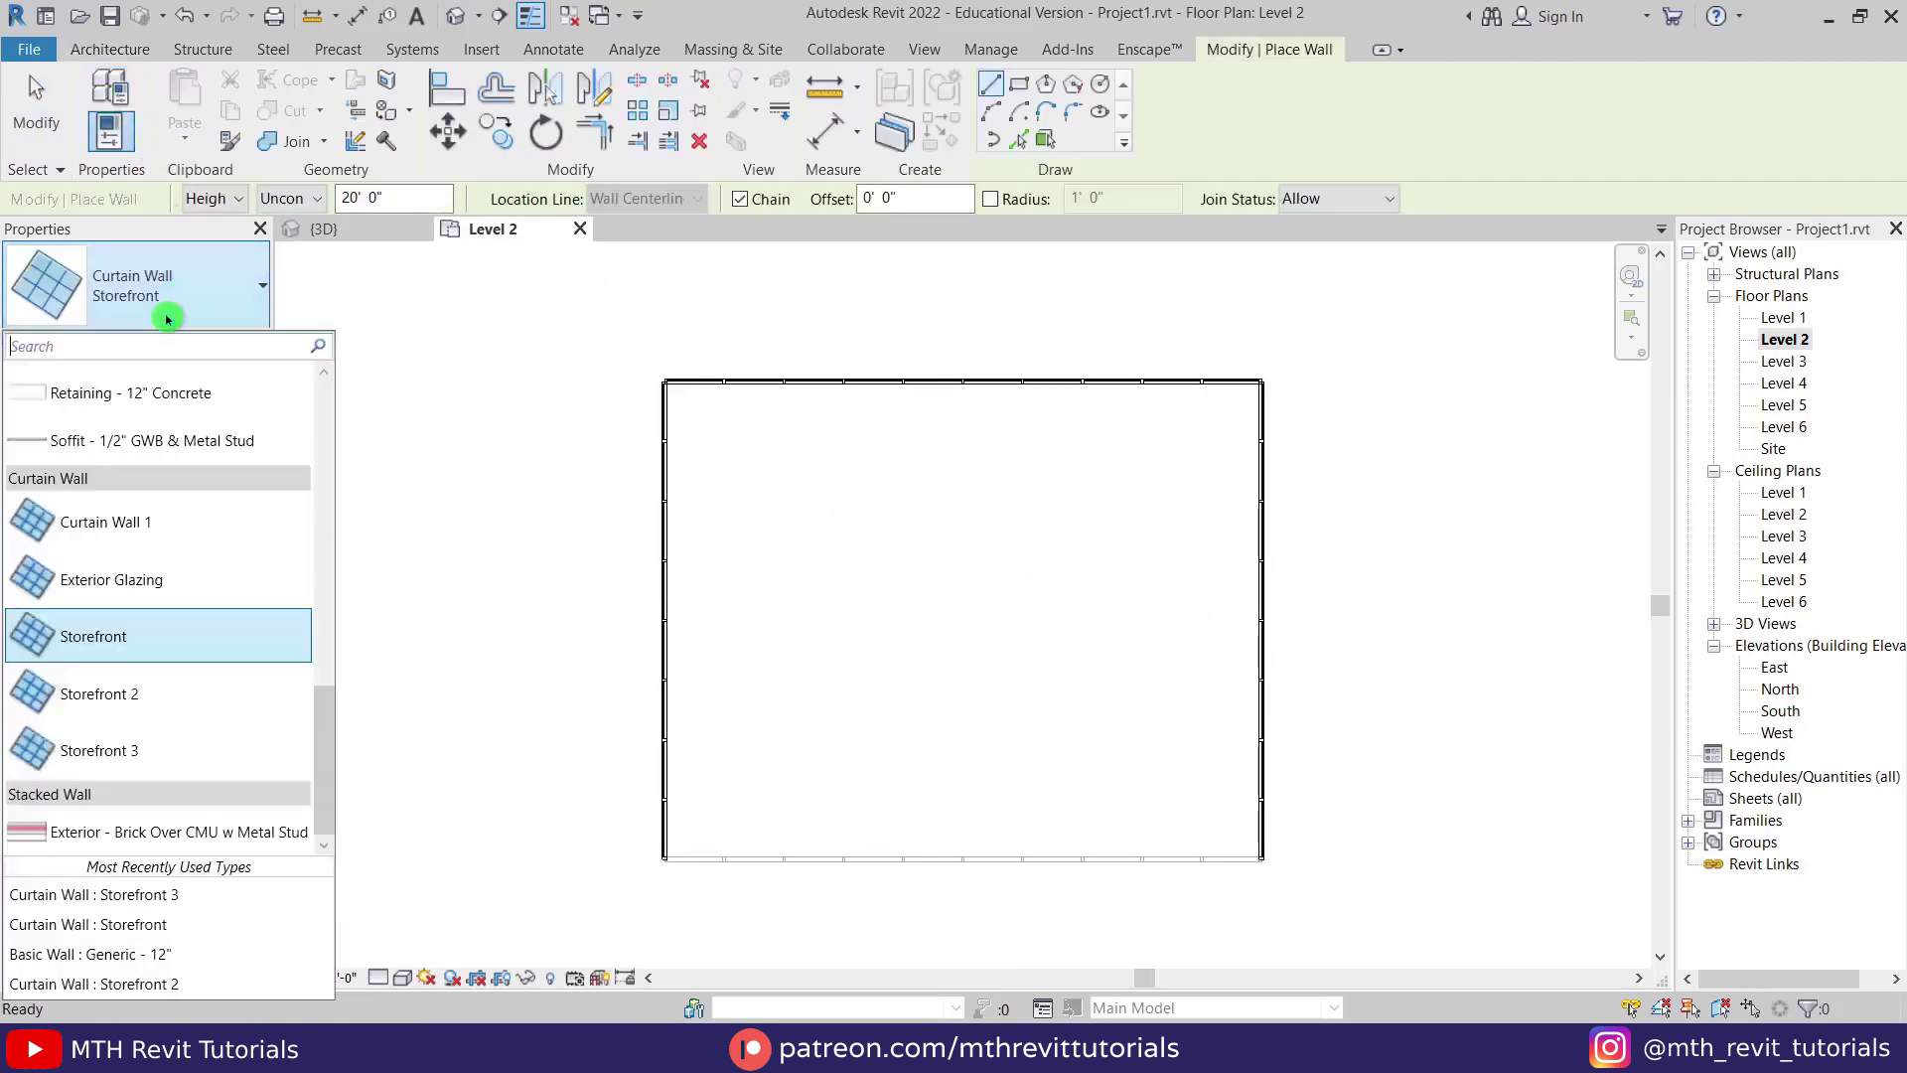
left_click(136, 648)
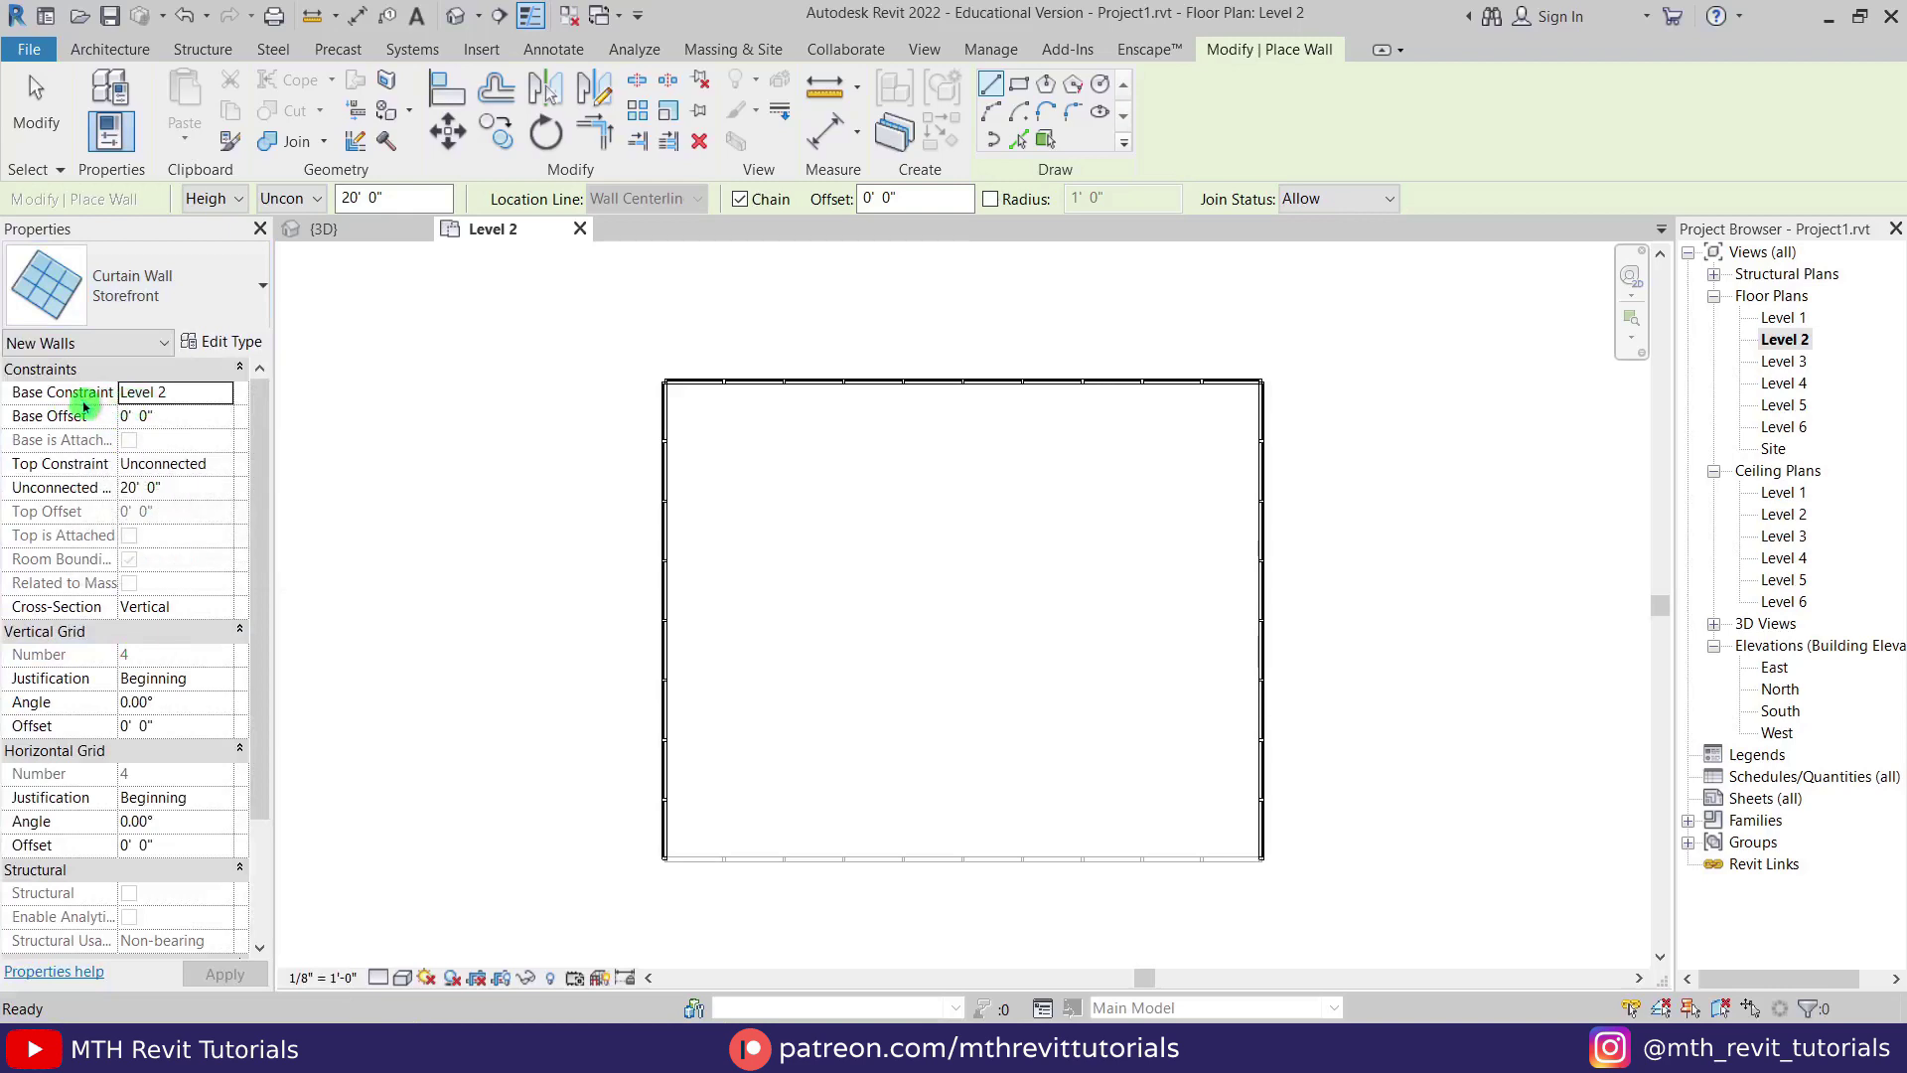
left_click(226, 469)
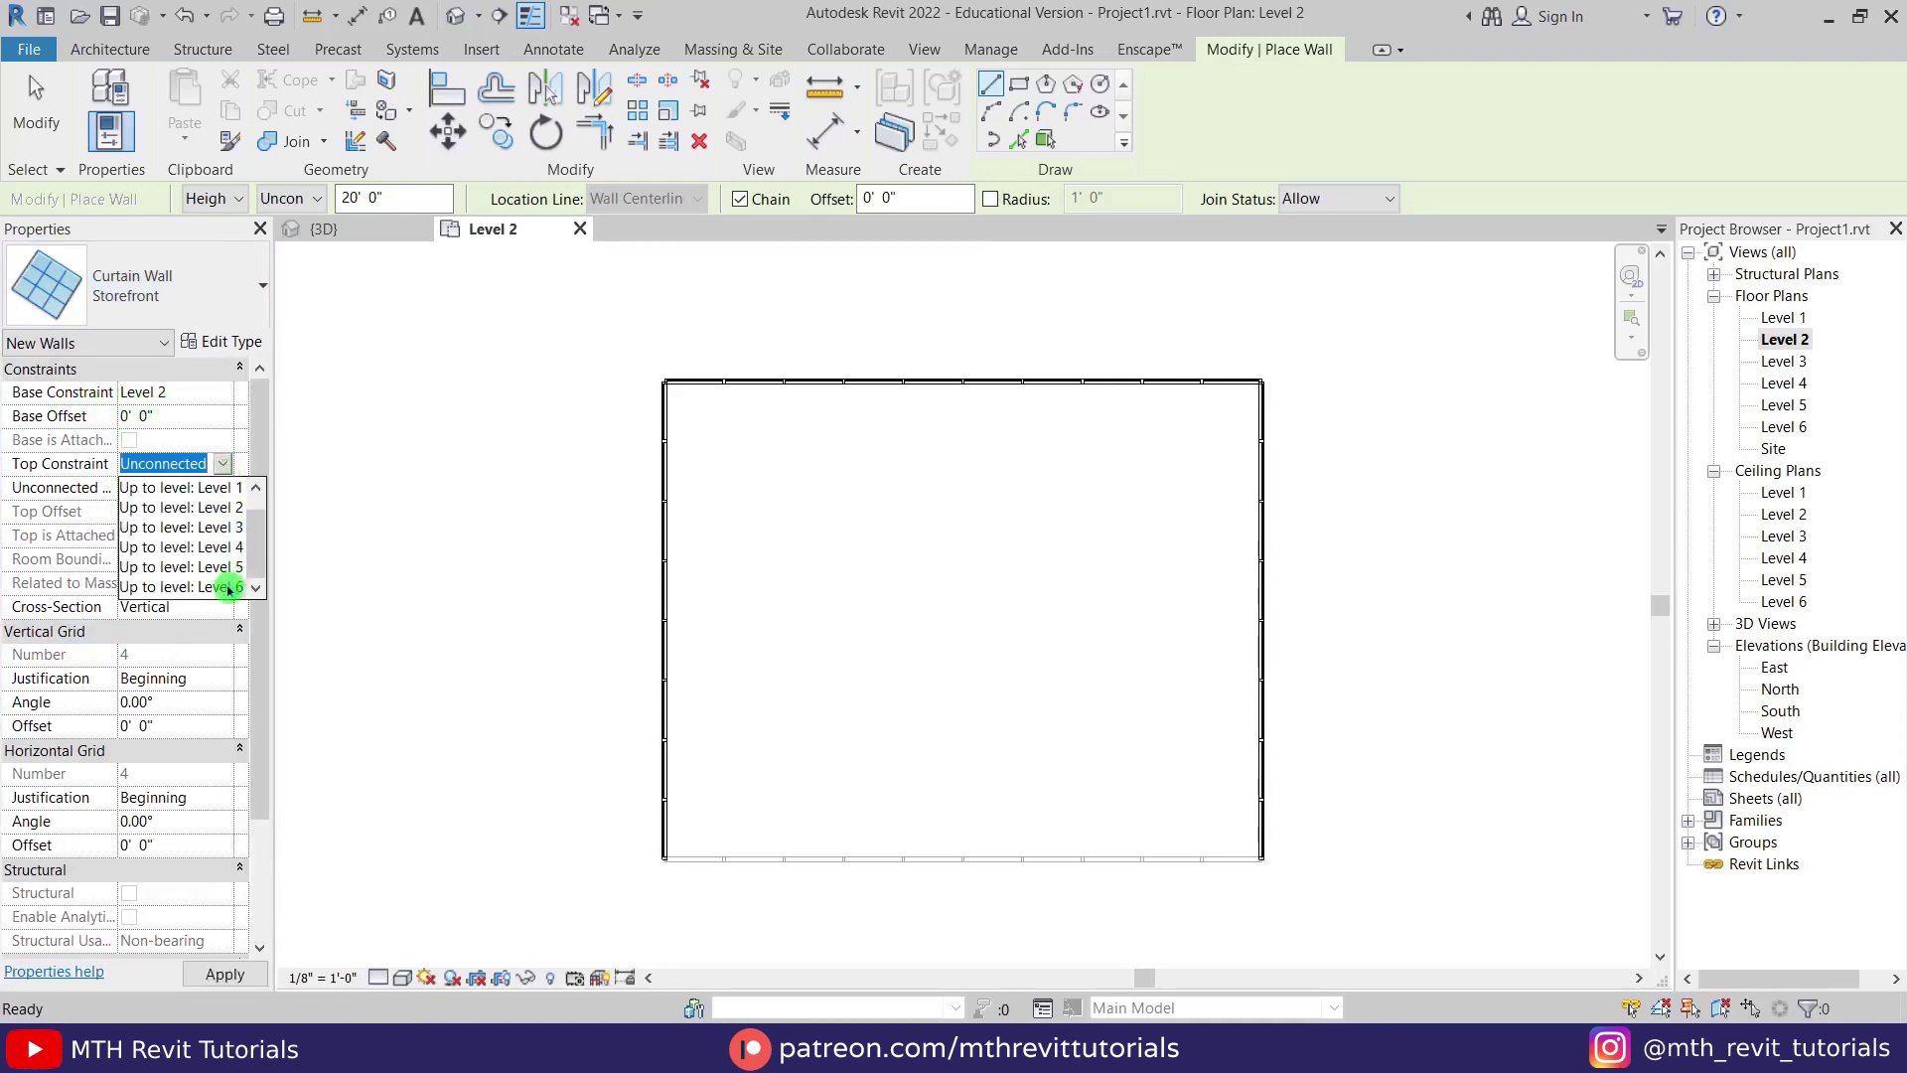
left_click(228, 588)
Draw the 50-foot curtain wall across the open lower side of the plan, corner to corner, and end the command.
scroll(755, 874, "up", 3)
left_click(632, 855)
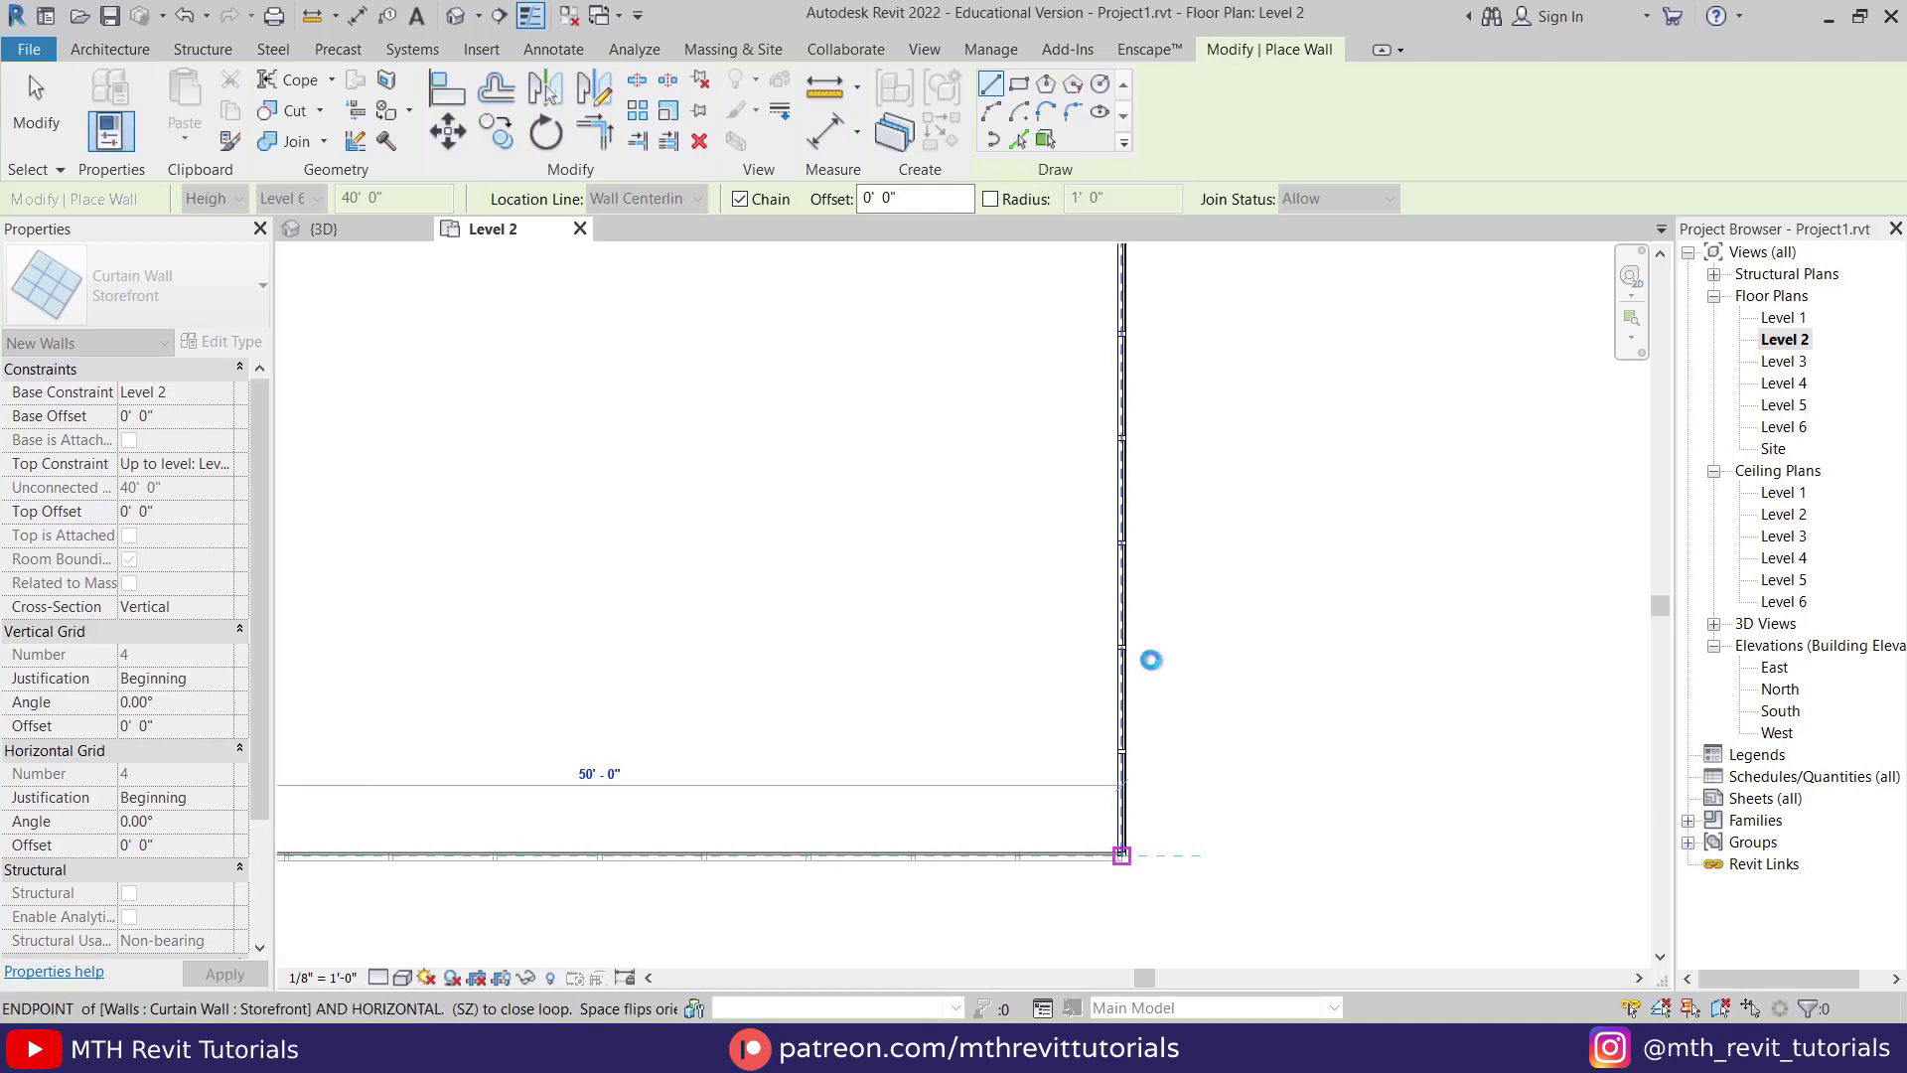
left_click(1121, 855)
key("Escape")
key("Escape")
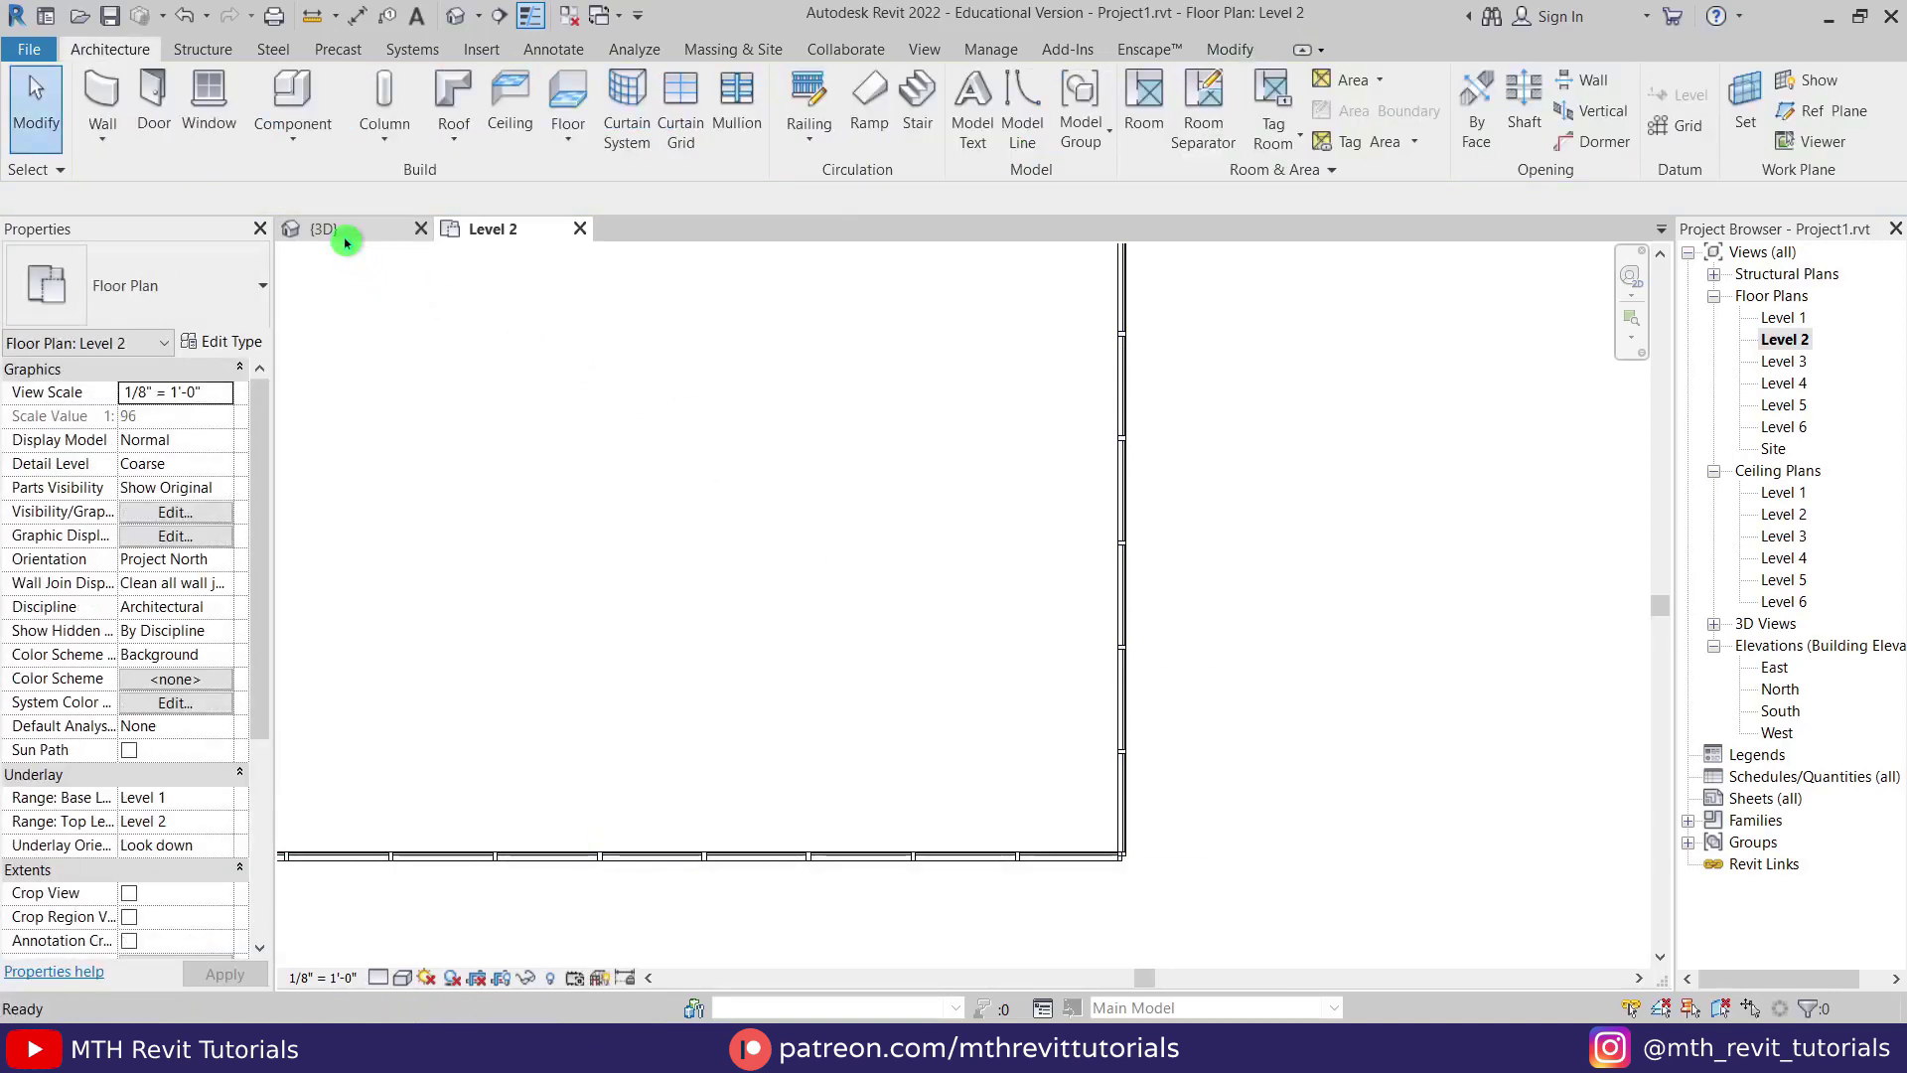
Return to the project's 3D view and load the CP_01 and CP_02 curtain panel families into the project.
left_click(346, 242)
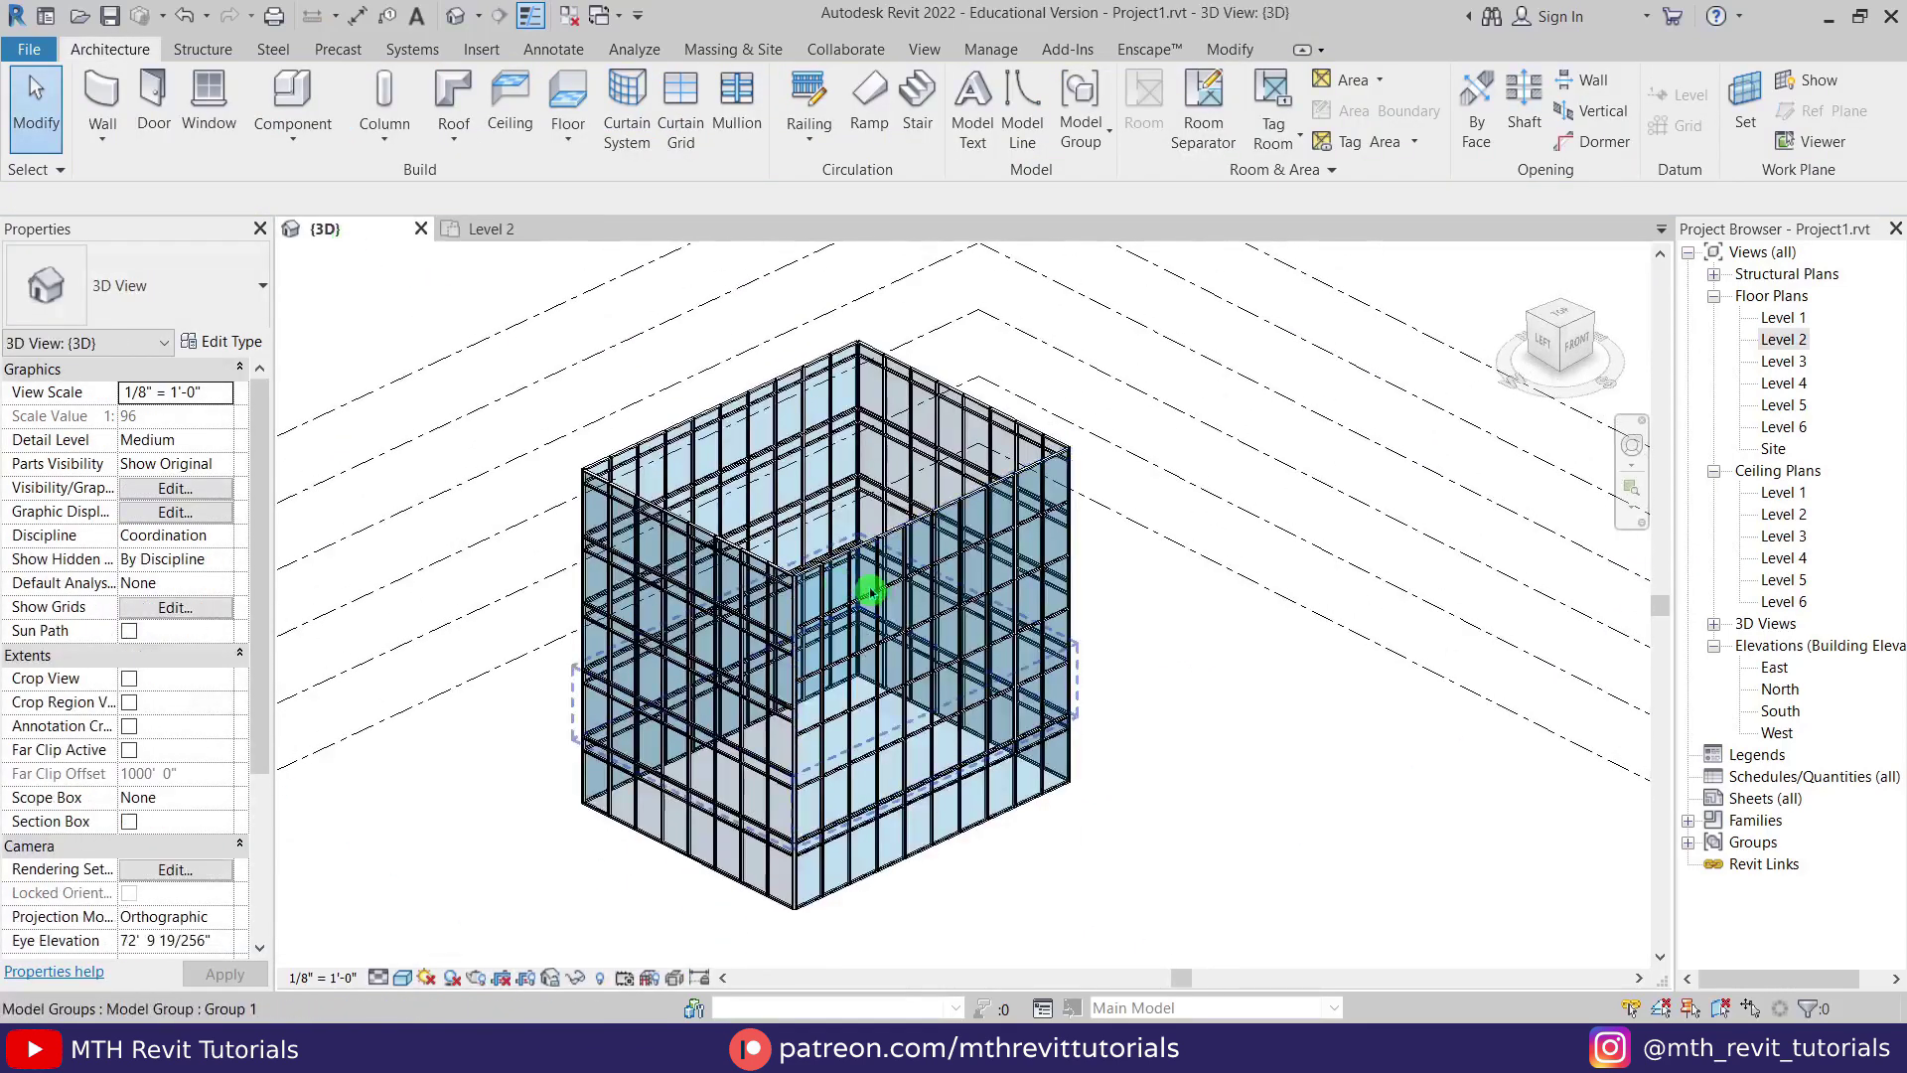
middle_click_drag(881, 630, 809, 681, "shift")
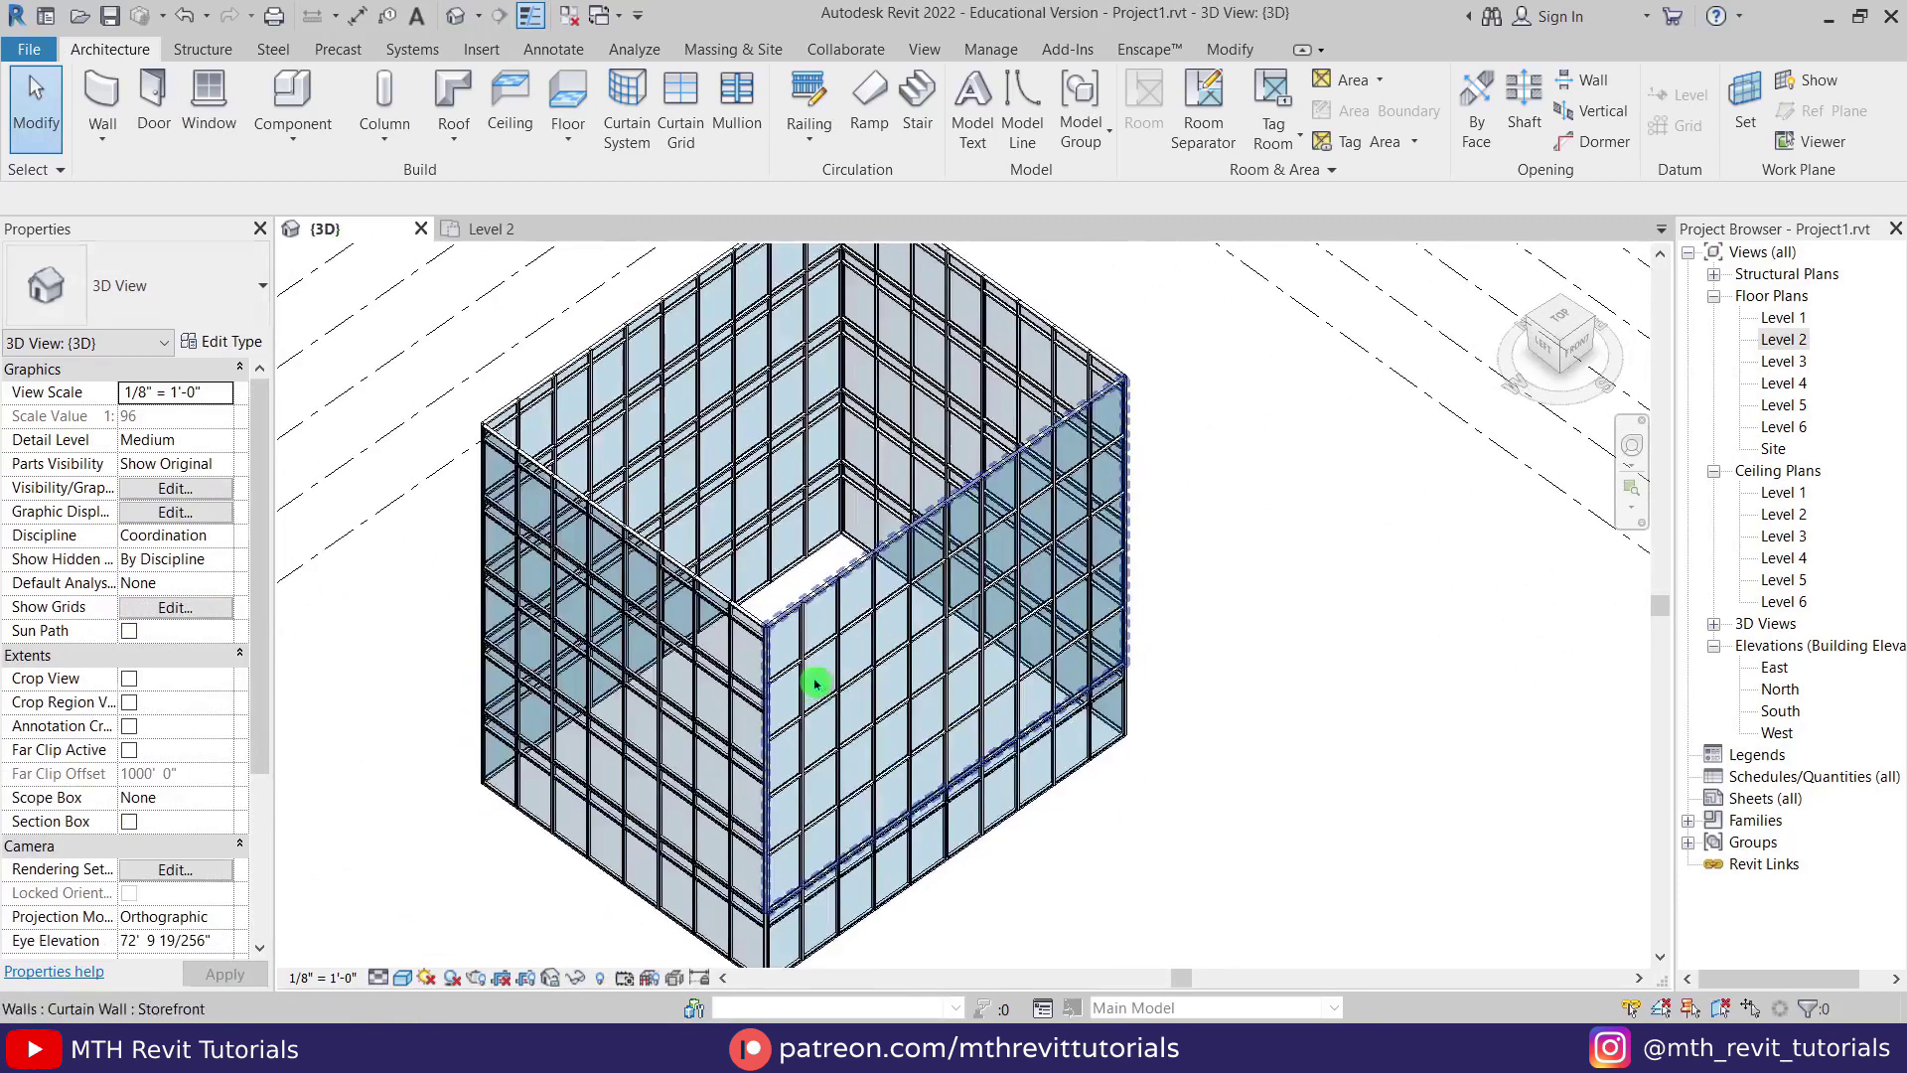
scroll(829, 663, "up", 3)
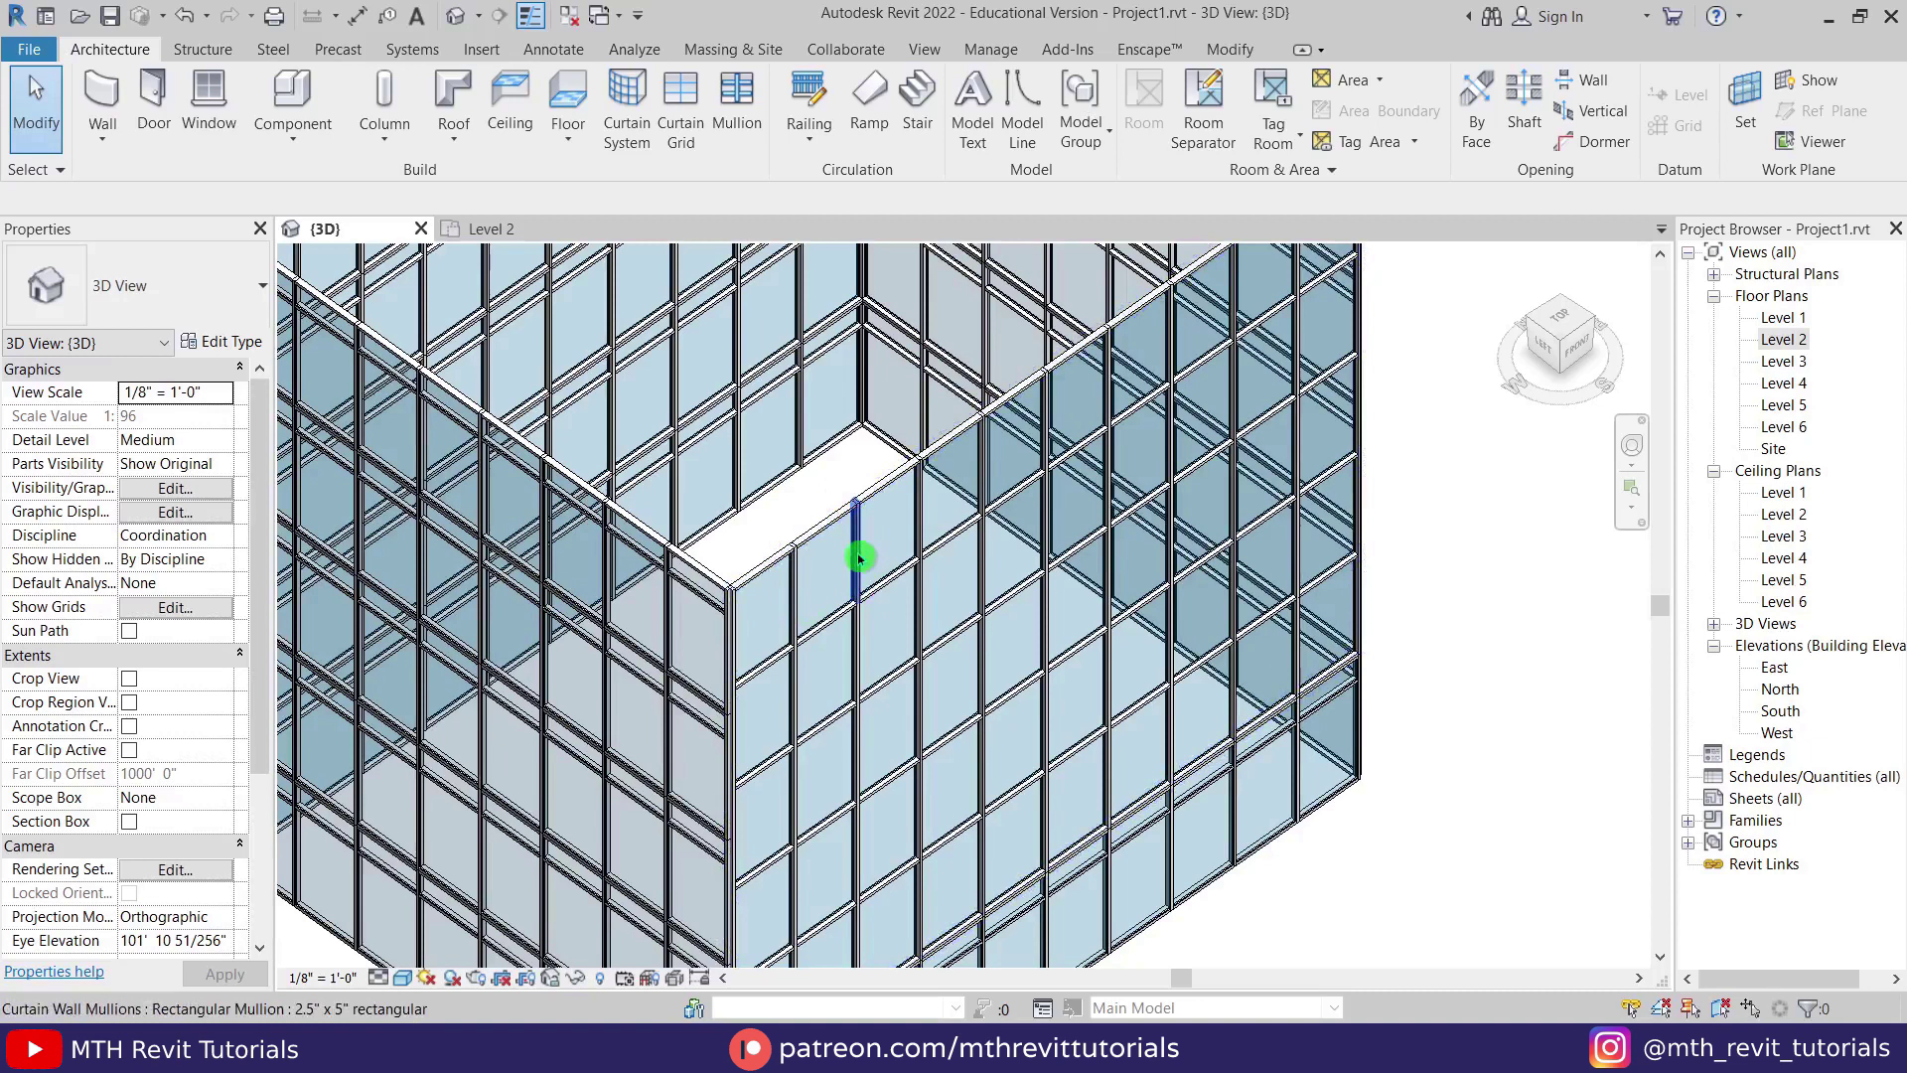
left_click(482, 60)
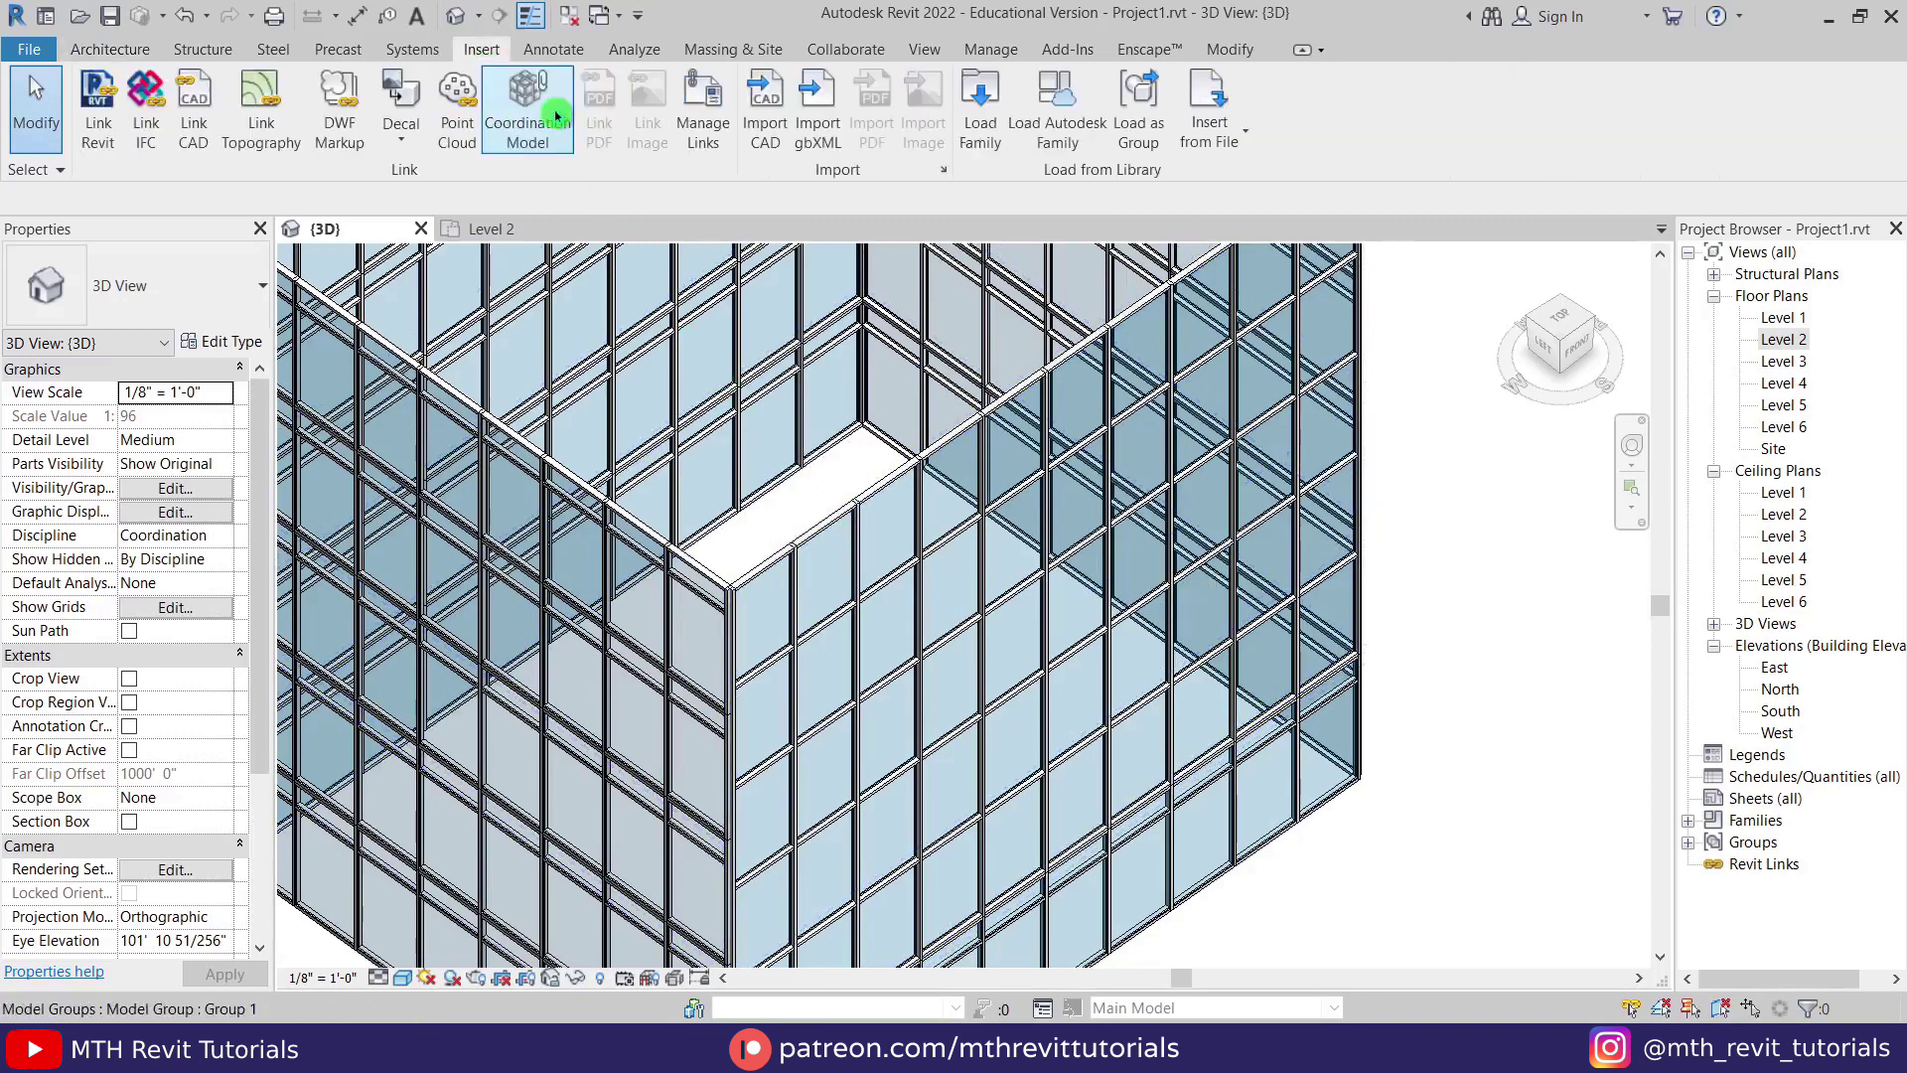
left_click(979, 149)
left_click_drag(563, 417, 349, 230)
left_click(1571, 911)
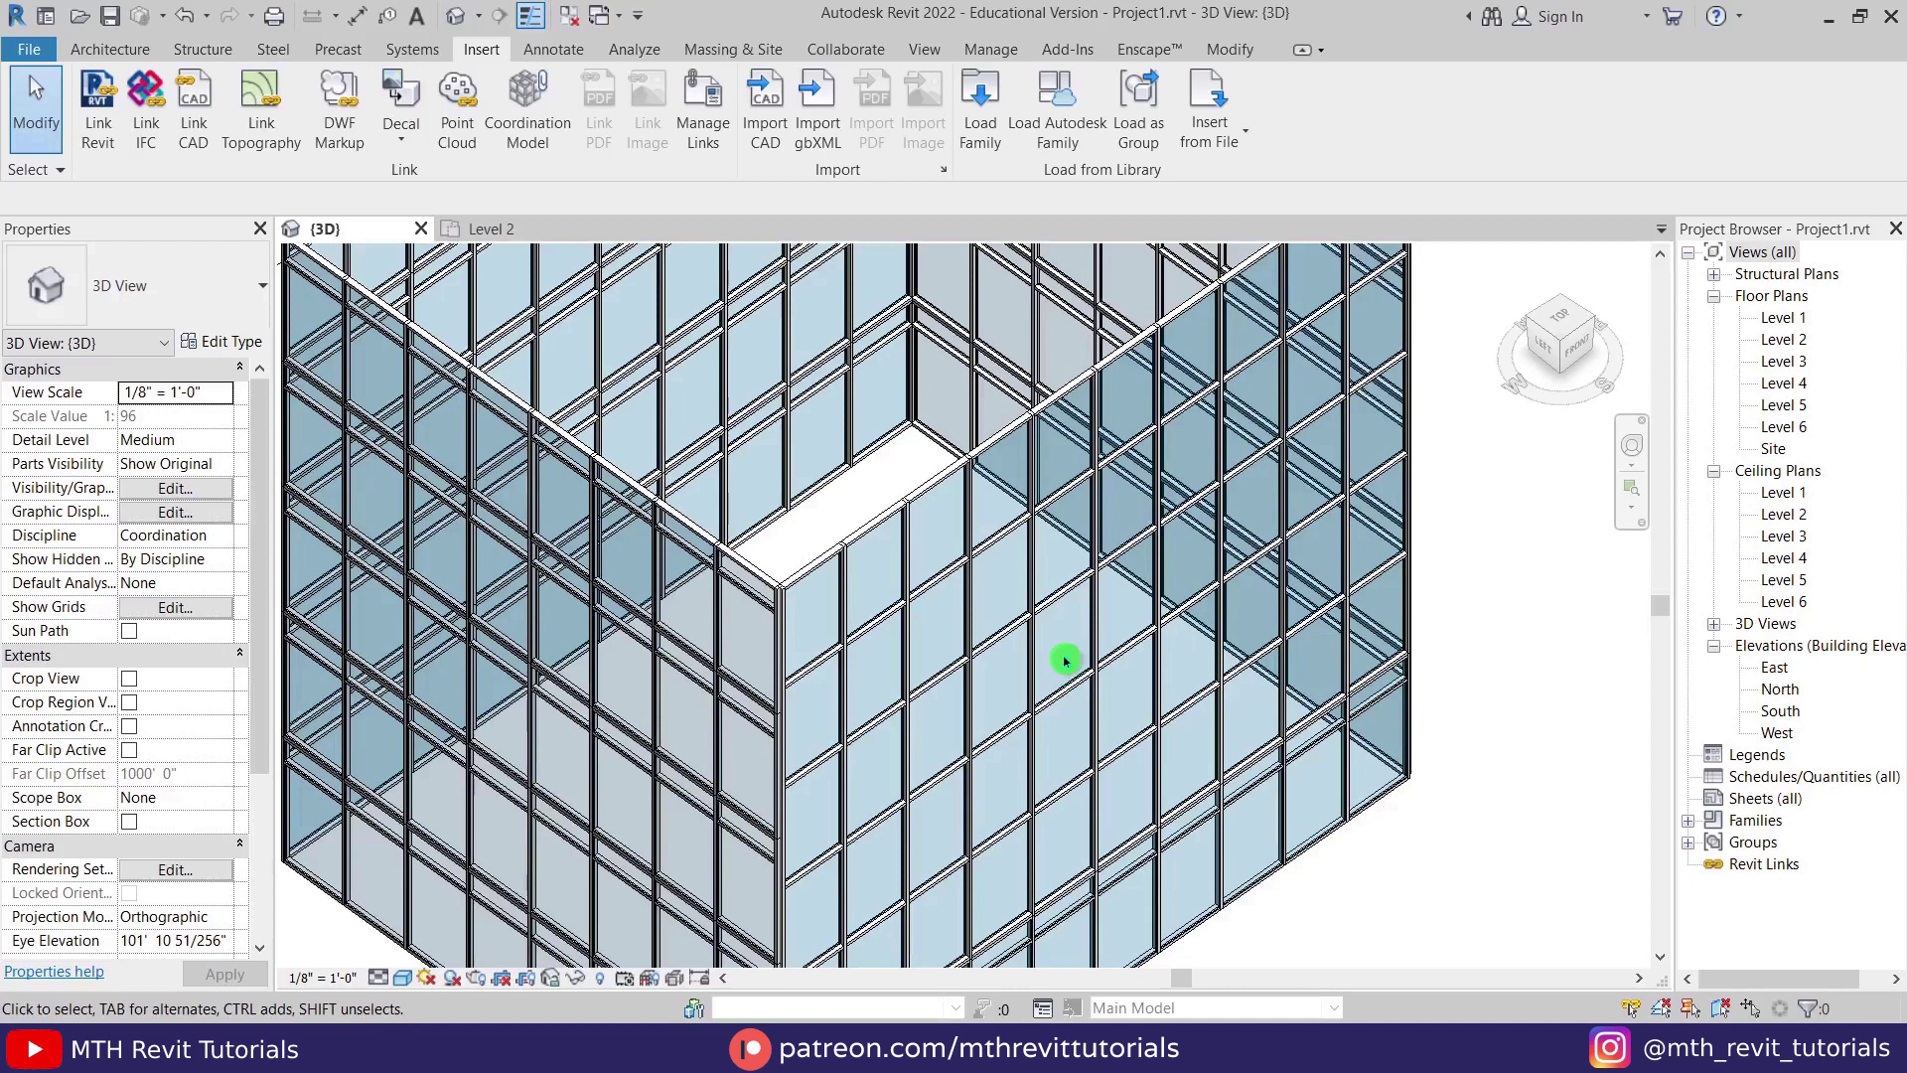
Duplicate the type of the new front Storefront curtain wall as a type named Facade.
left_click(1035, 657)
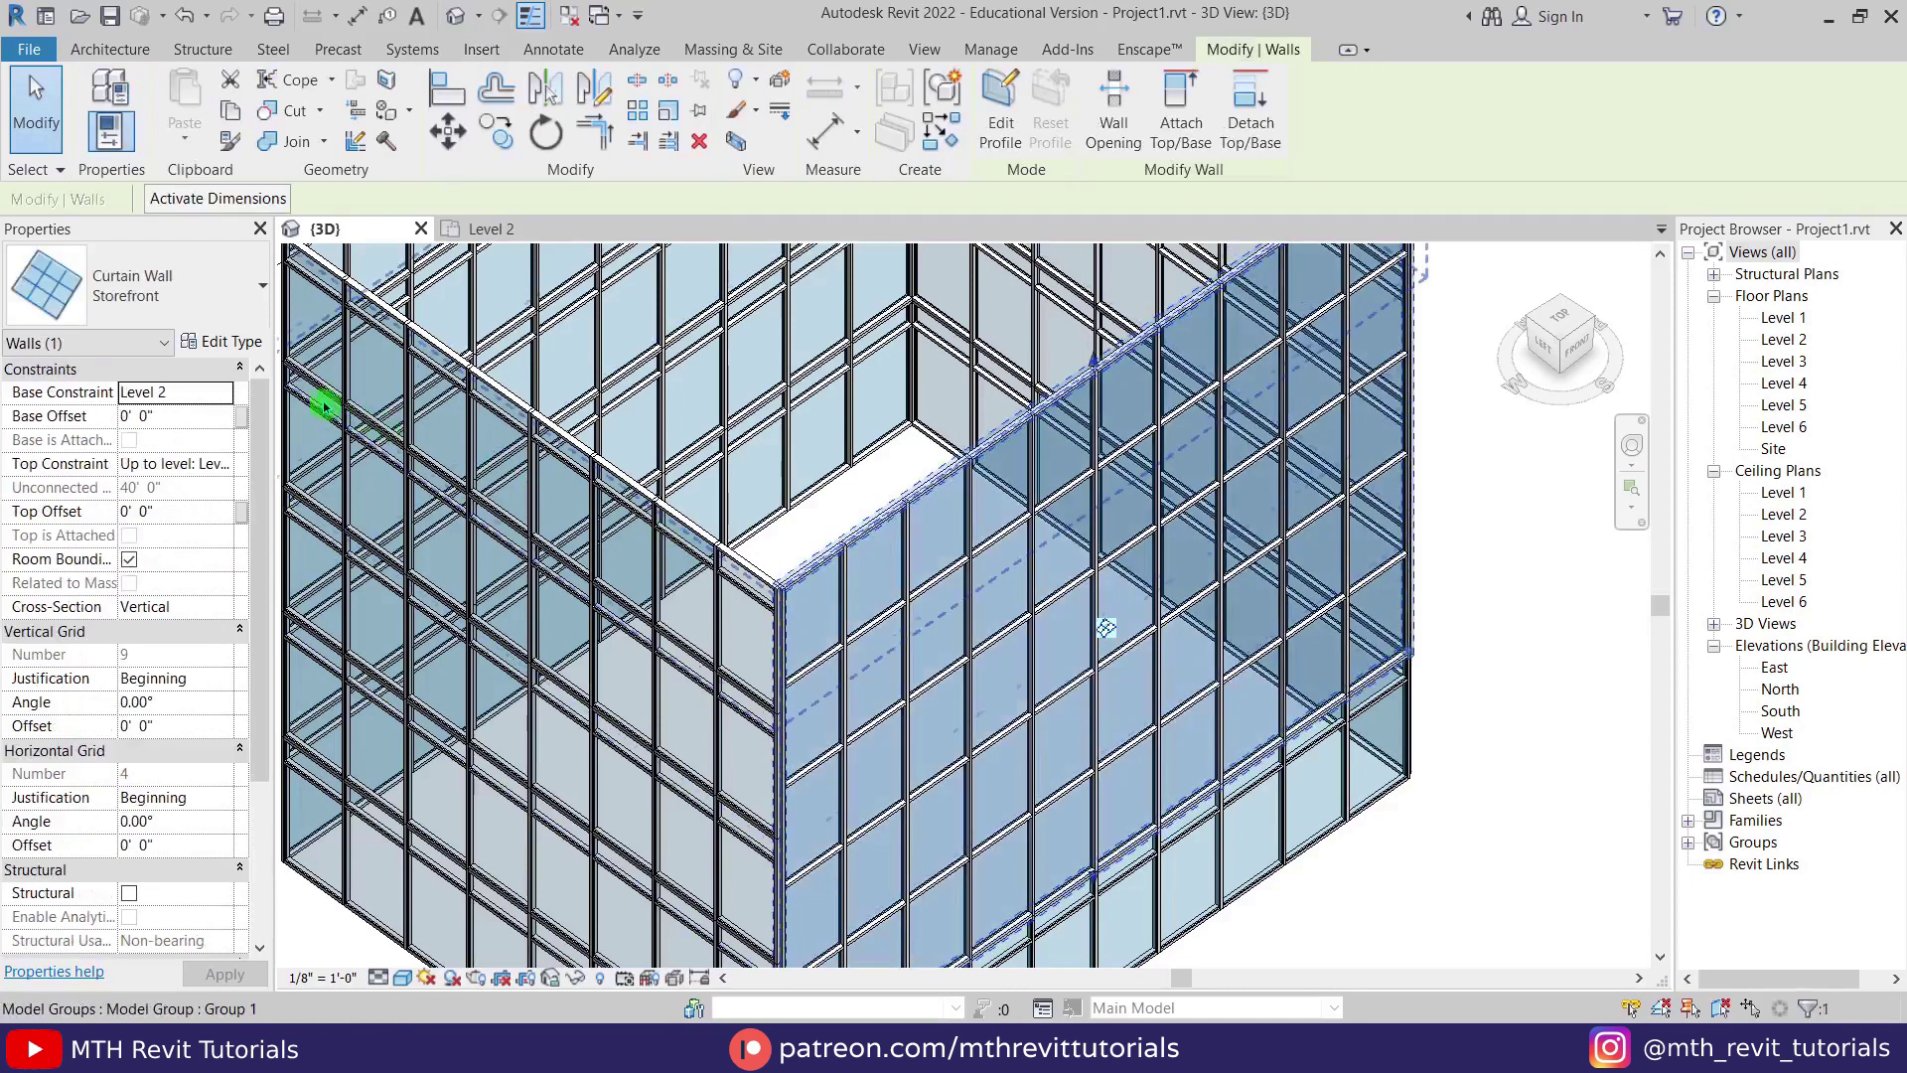
left_click(235, 341)
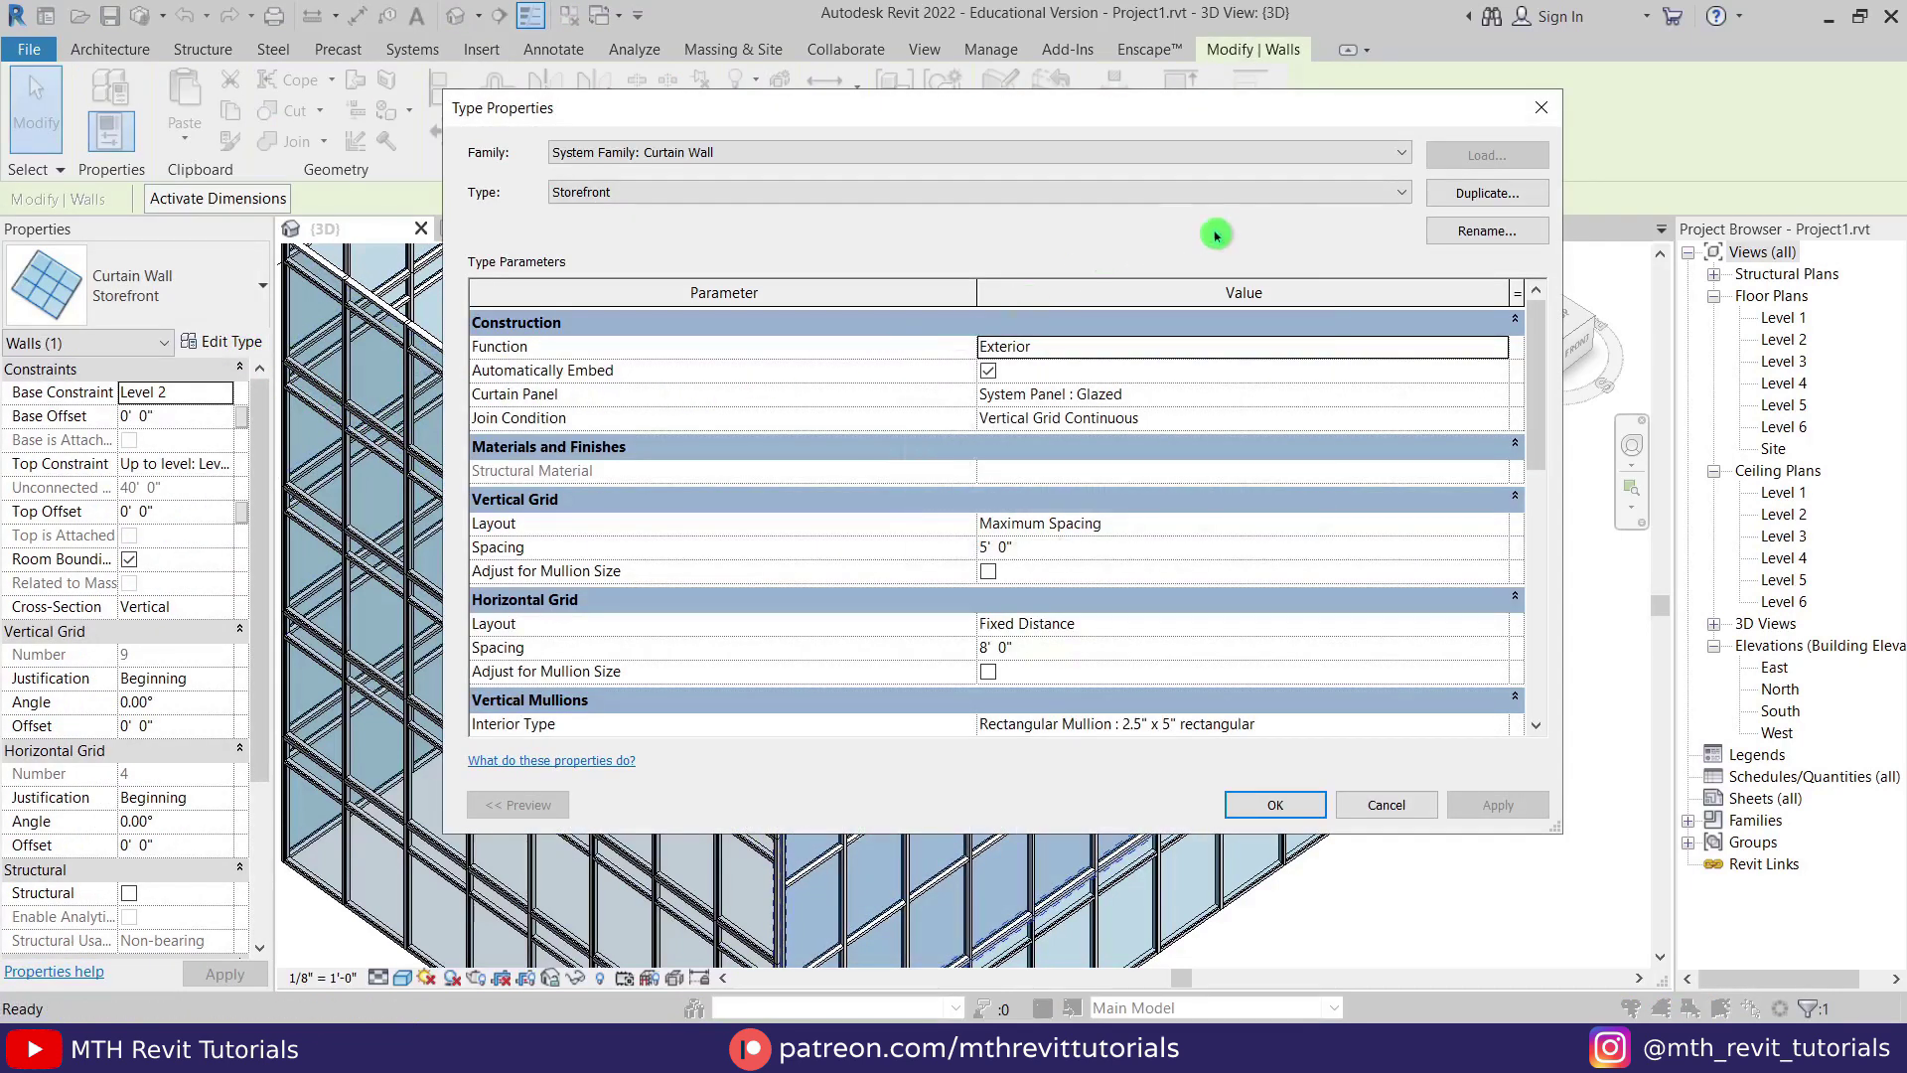
left_click(1468, 195)
type("Facade")
left_click(853, 569)
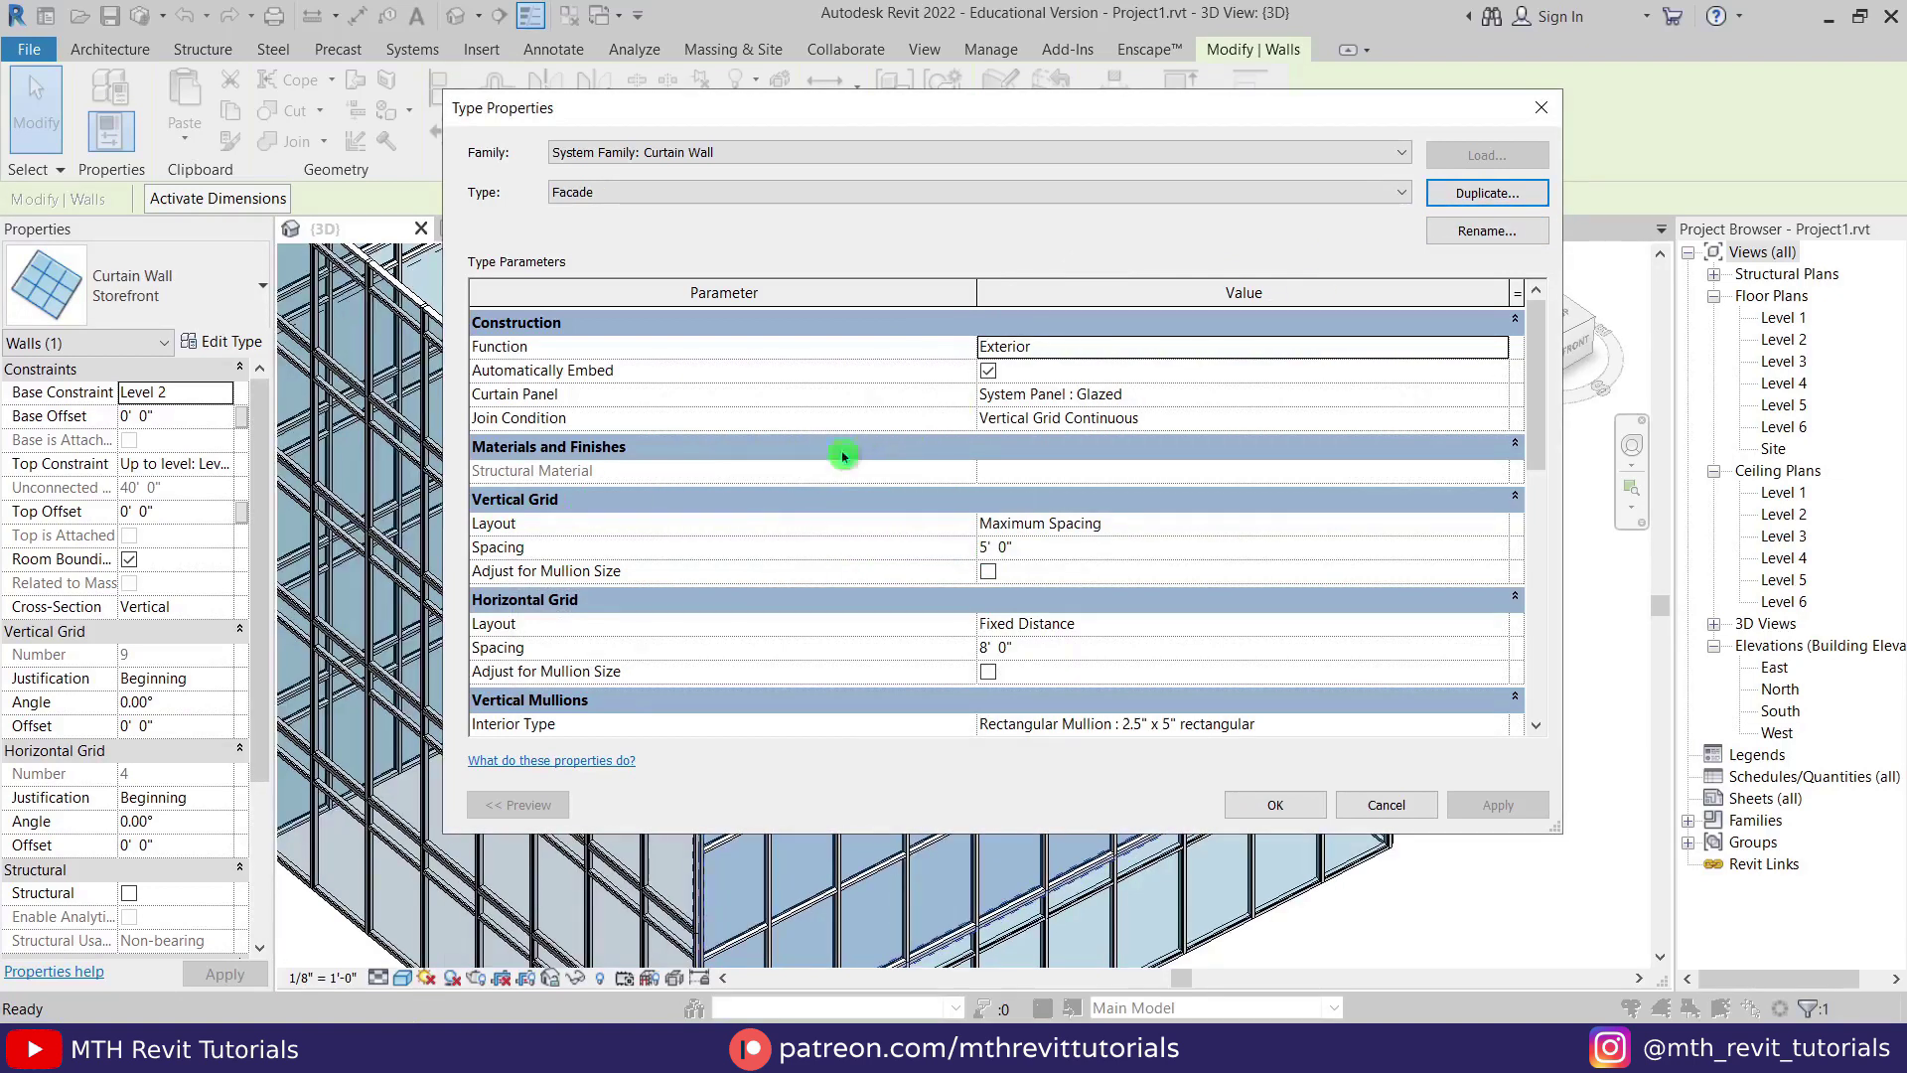
Set the Facade type's vertical grid spacing to 2' and its curtain panel to CP_01 : CP_01.
left_click(1072, 547)
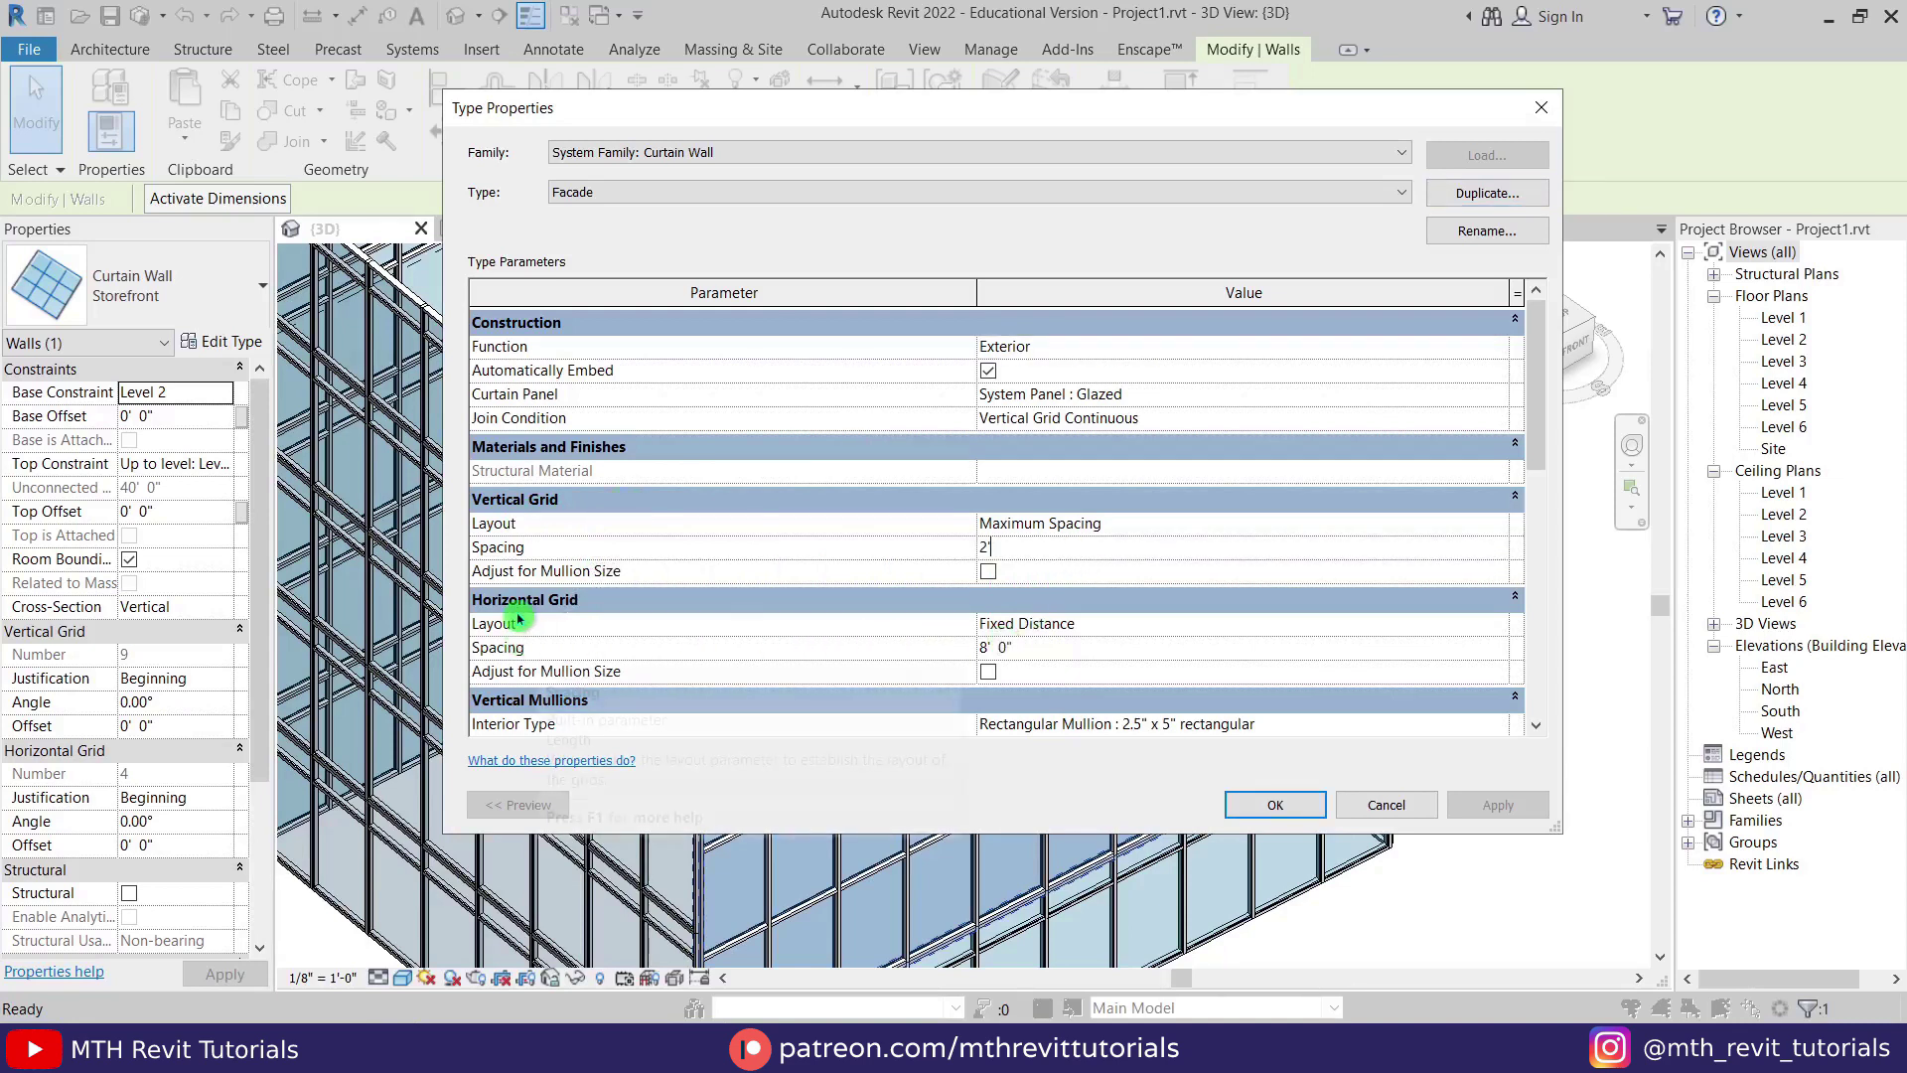
key("Return")
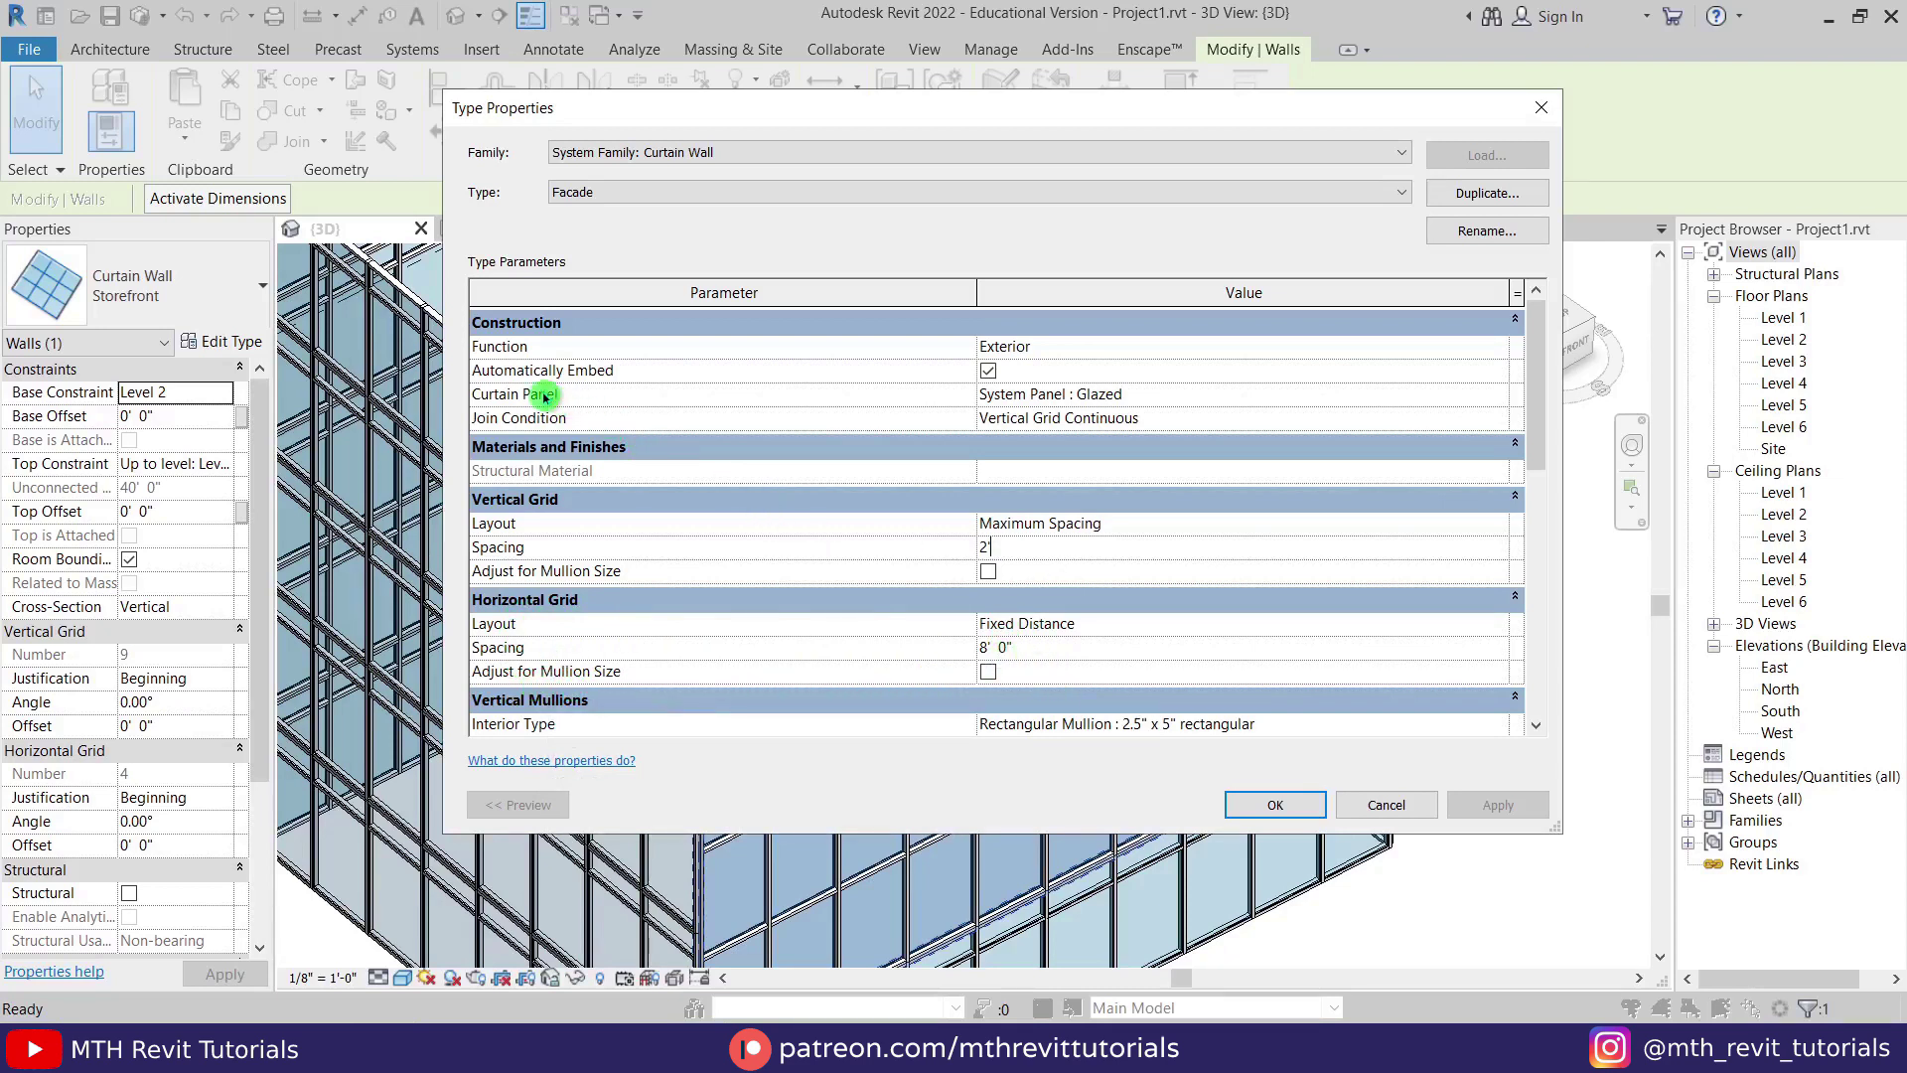
left_click(1502, 395)
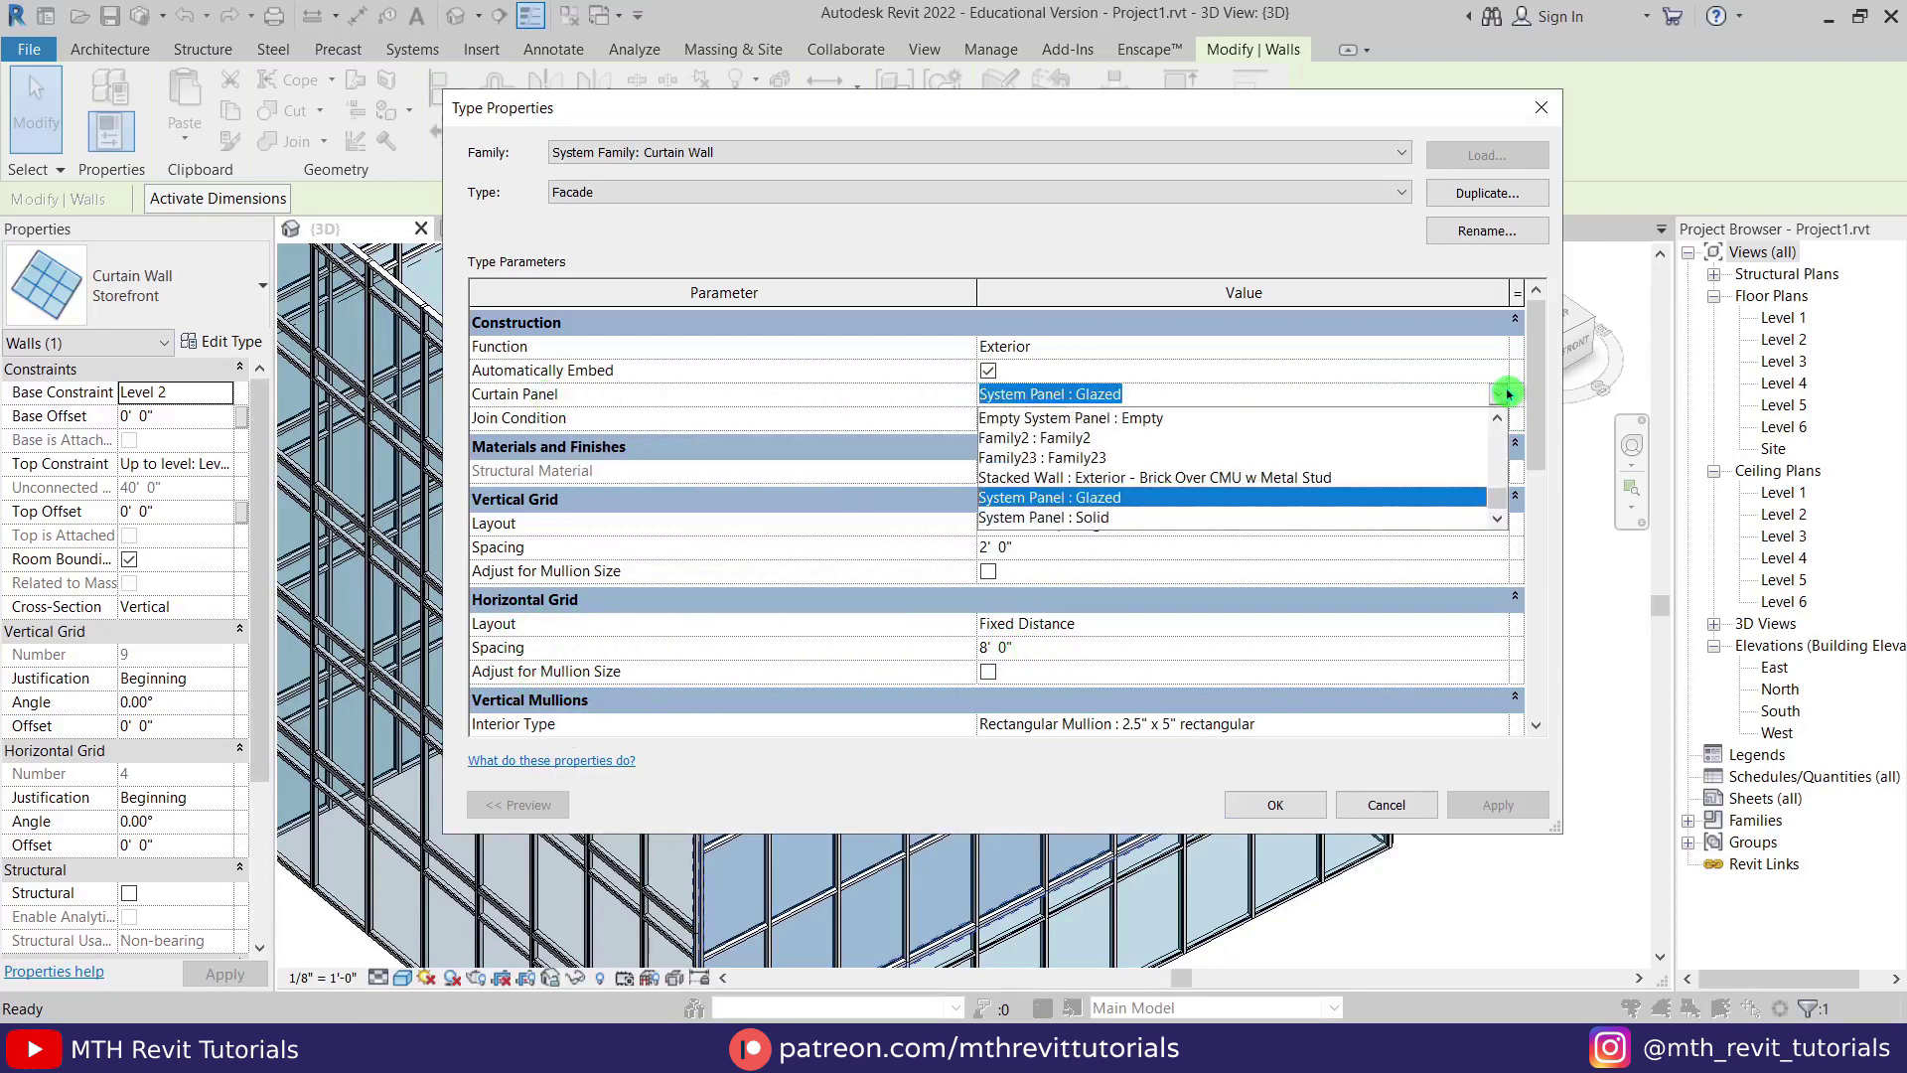
scroll(1144, 482, "up", 5)
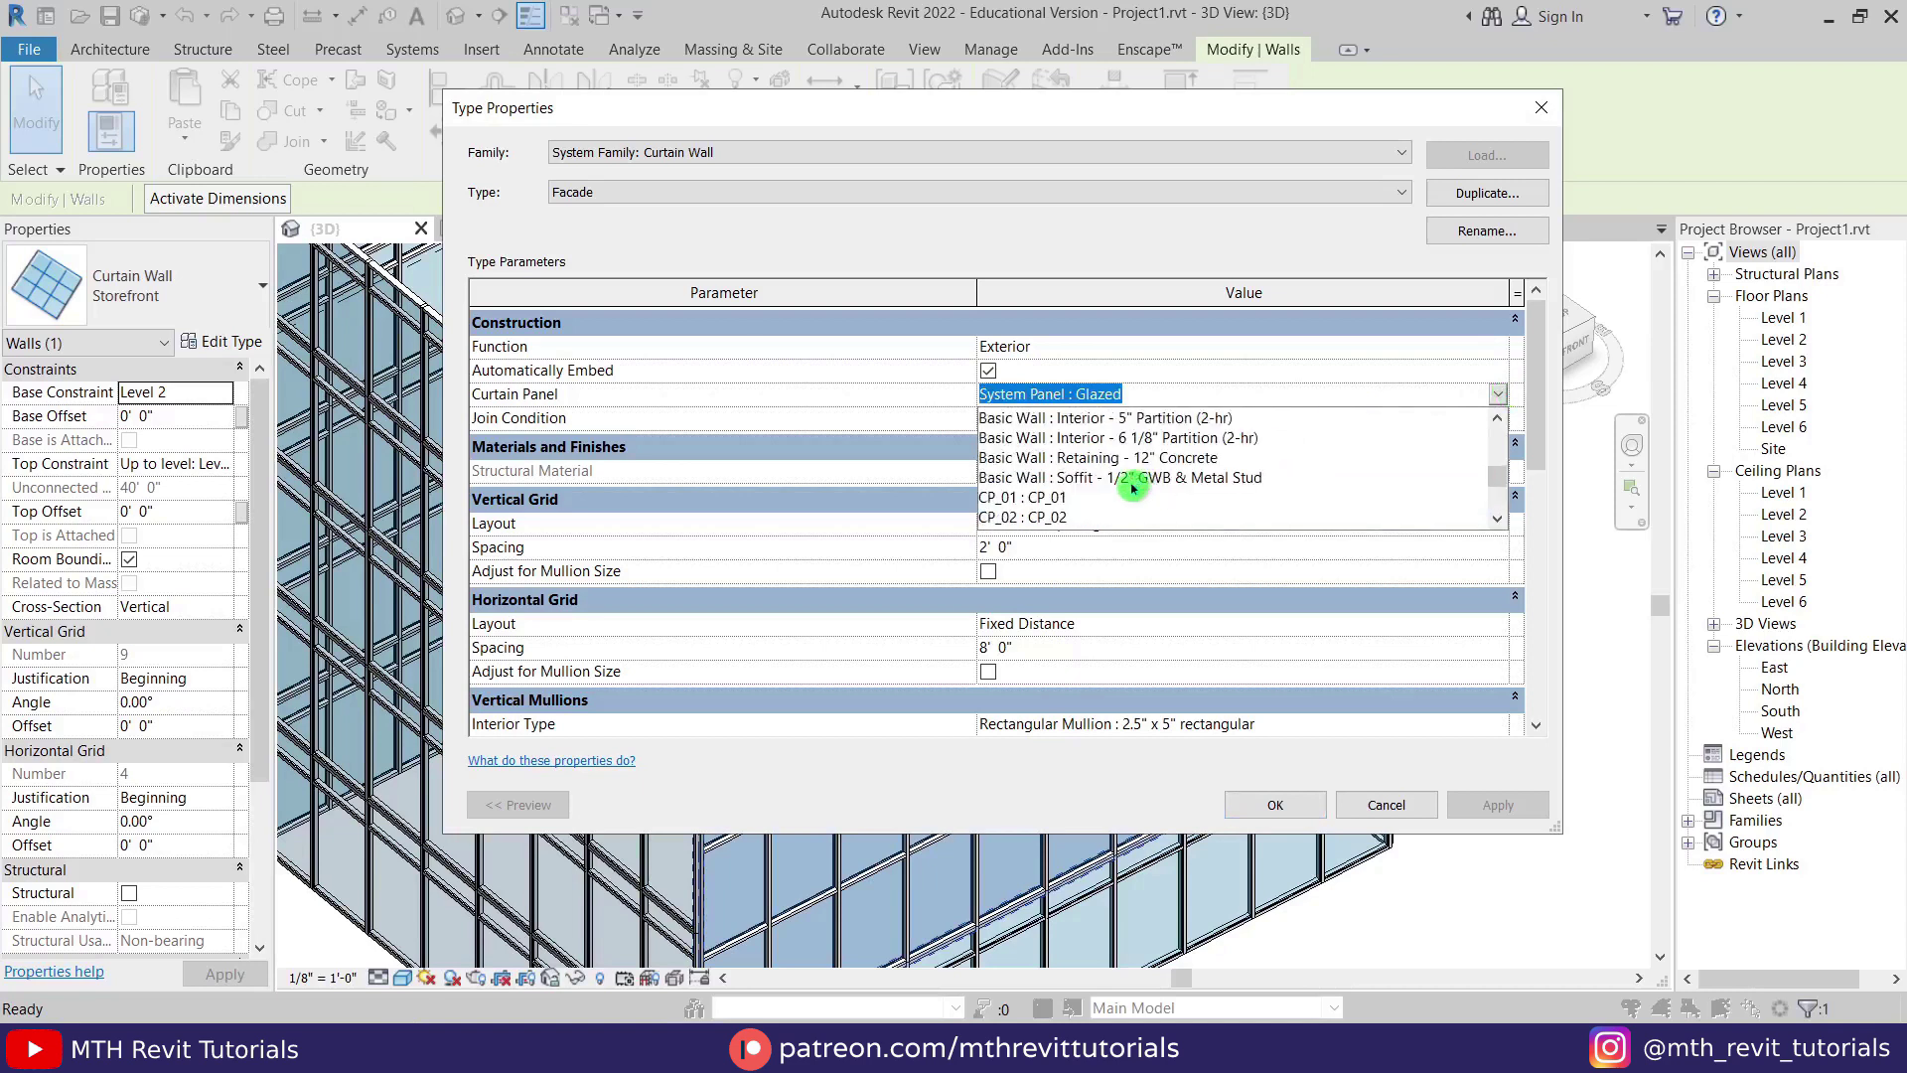
left_click(1039, 498)
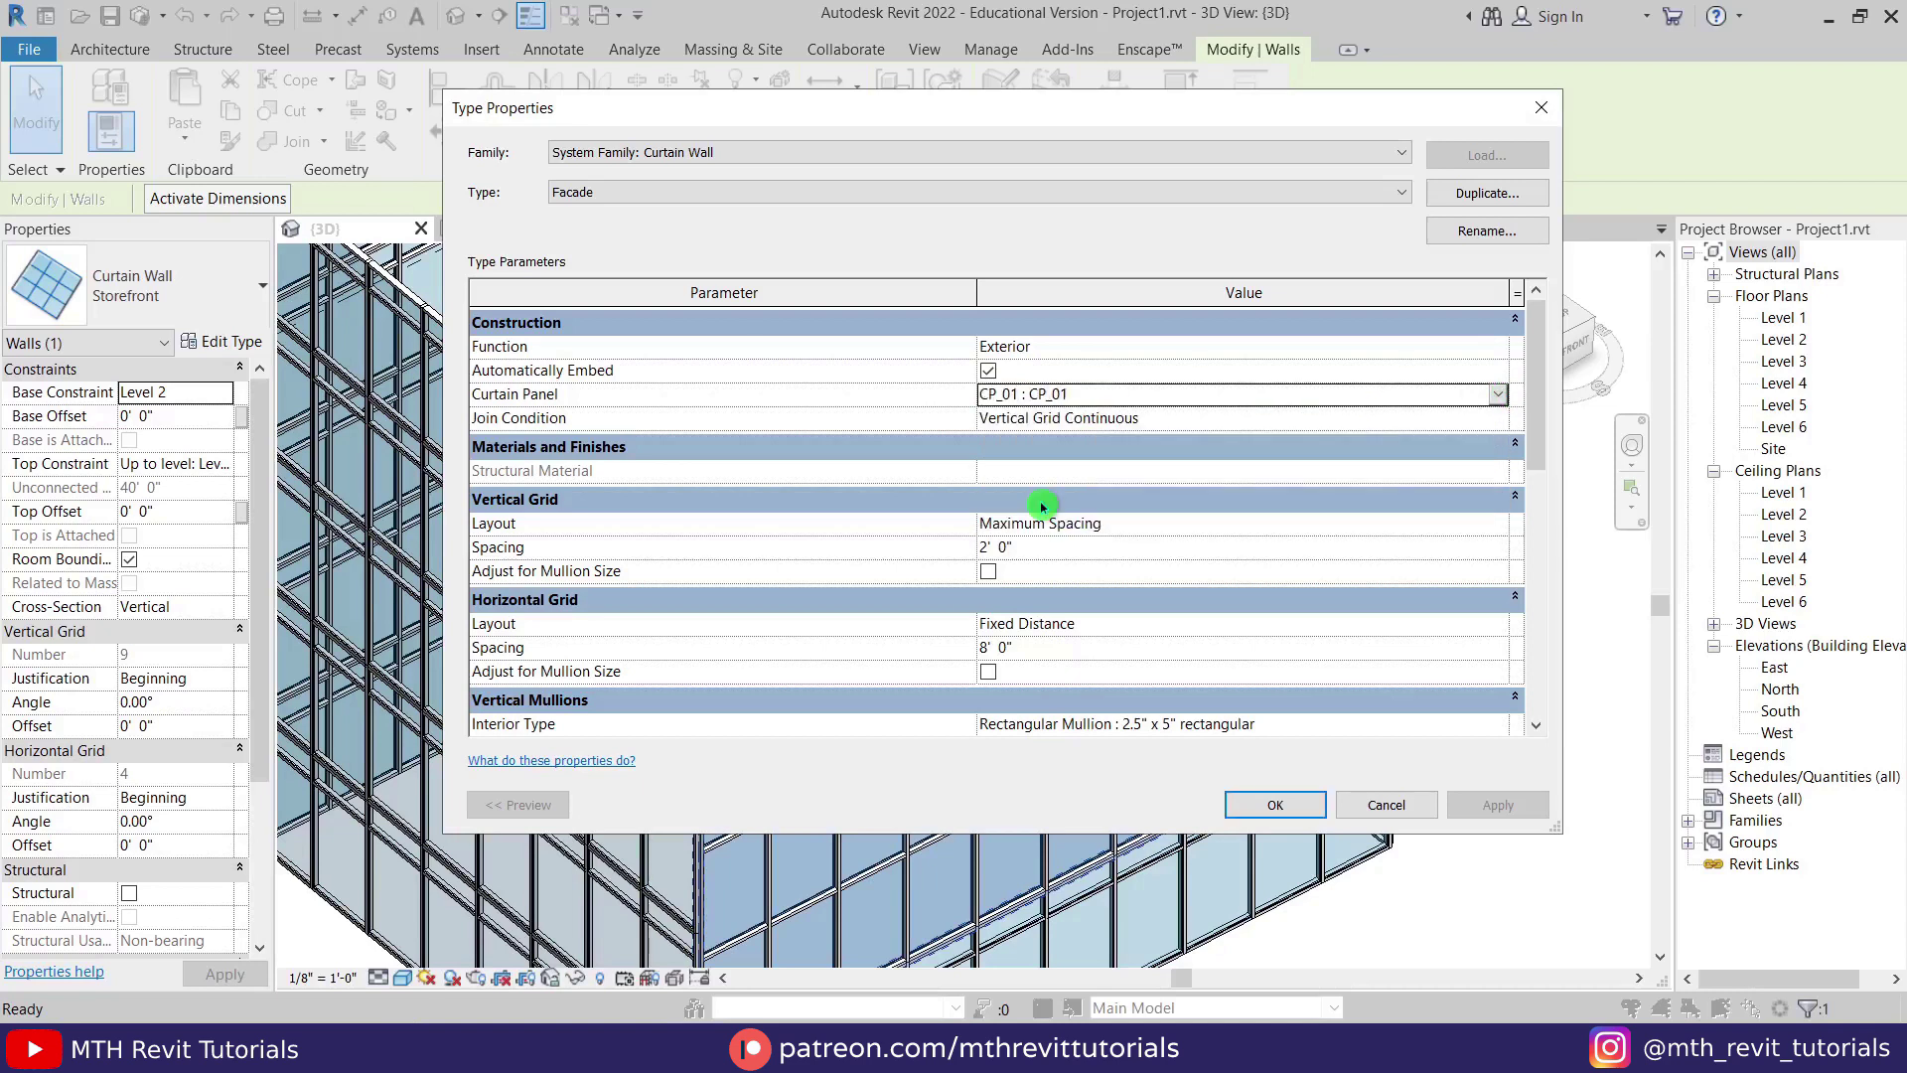
Set the Facade type's vertical mullions to None for the interior, Border 1 and Border 2 types.
scroll(1077, 622, "down", 3)
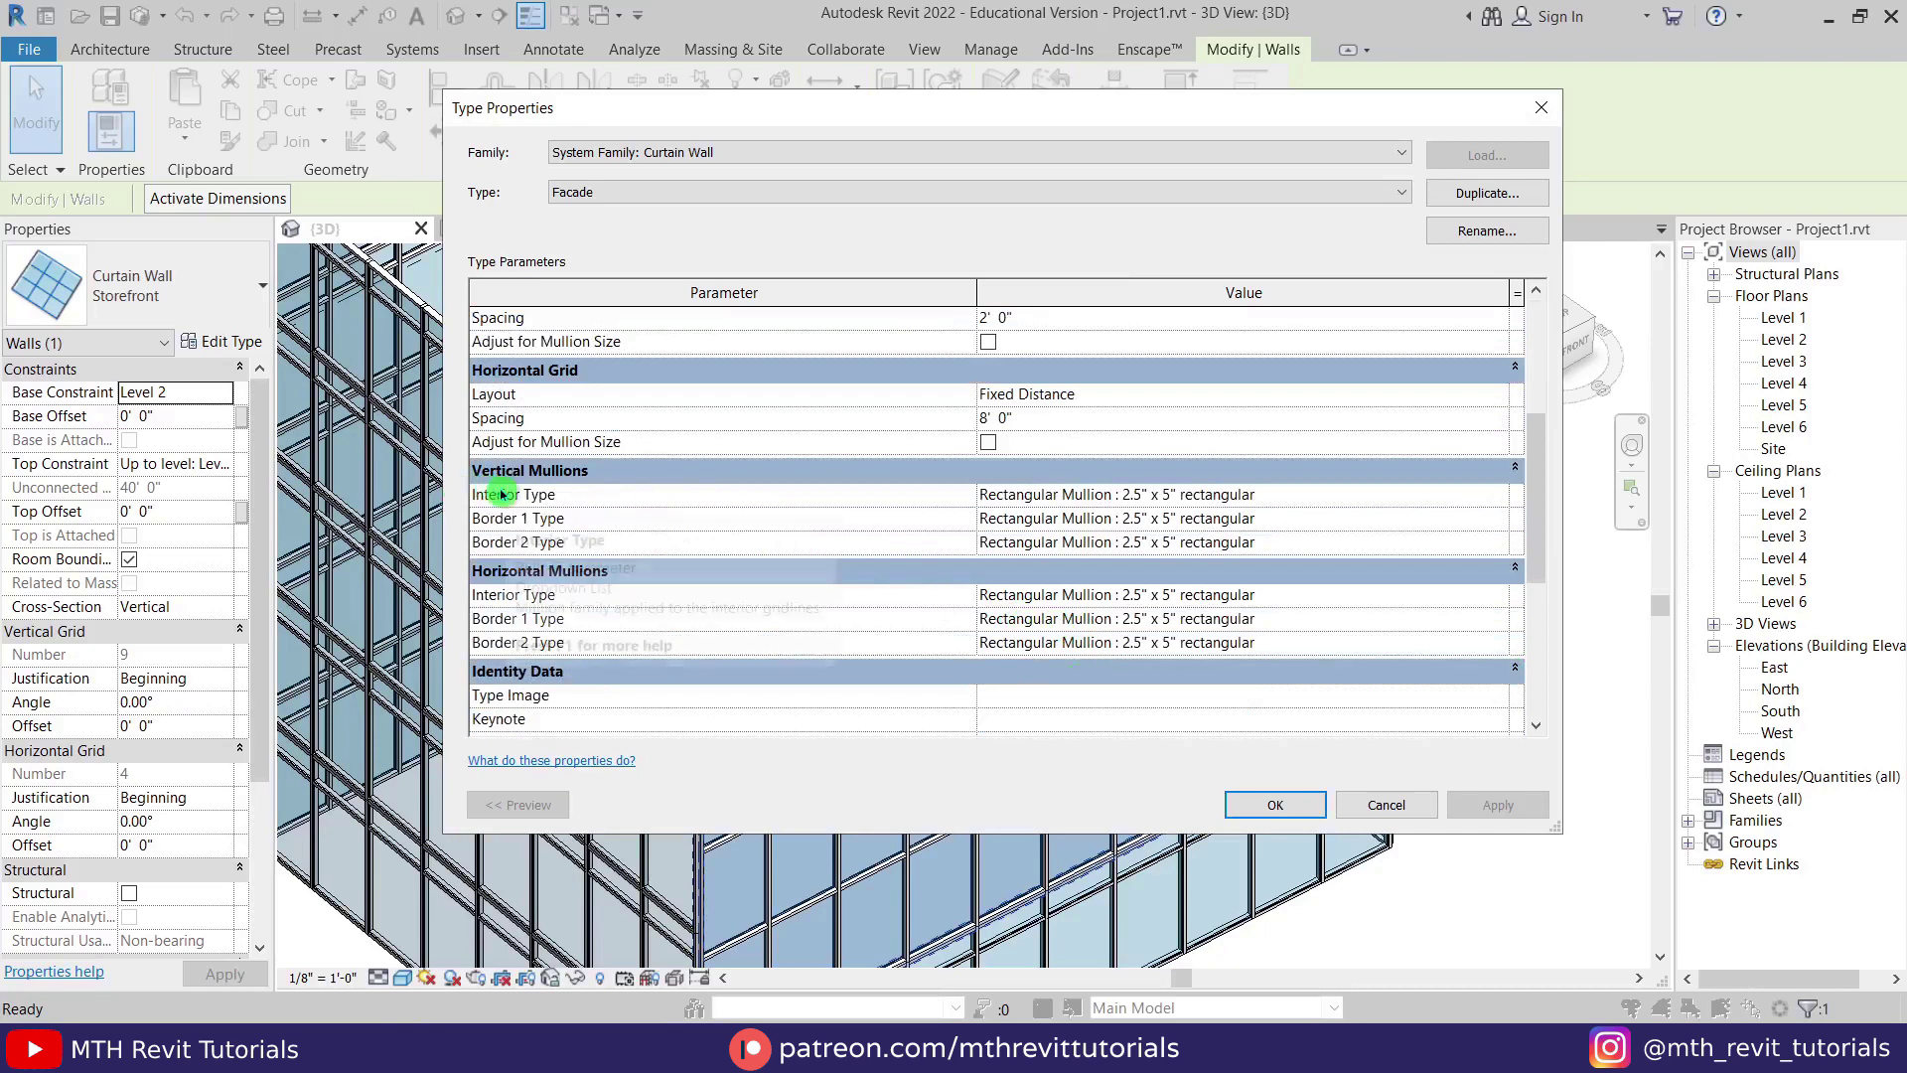
left_click(1497, 495)
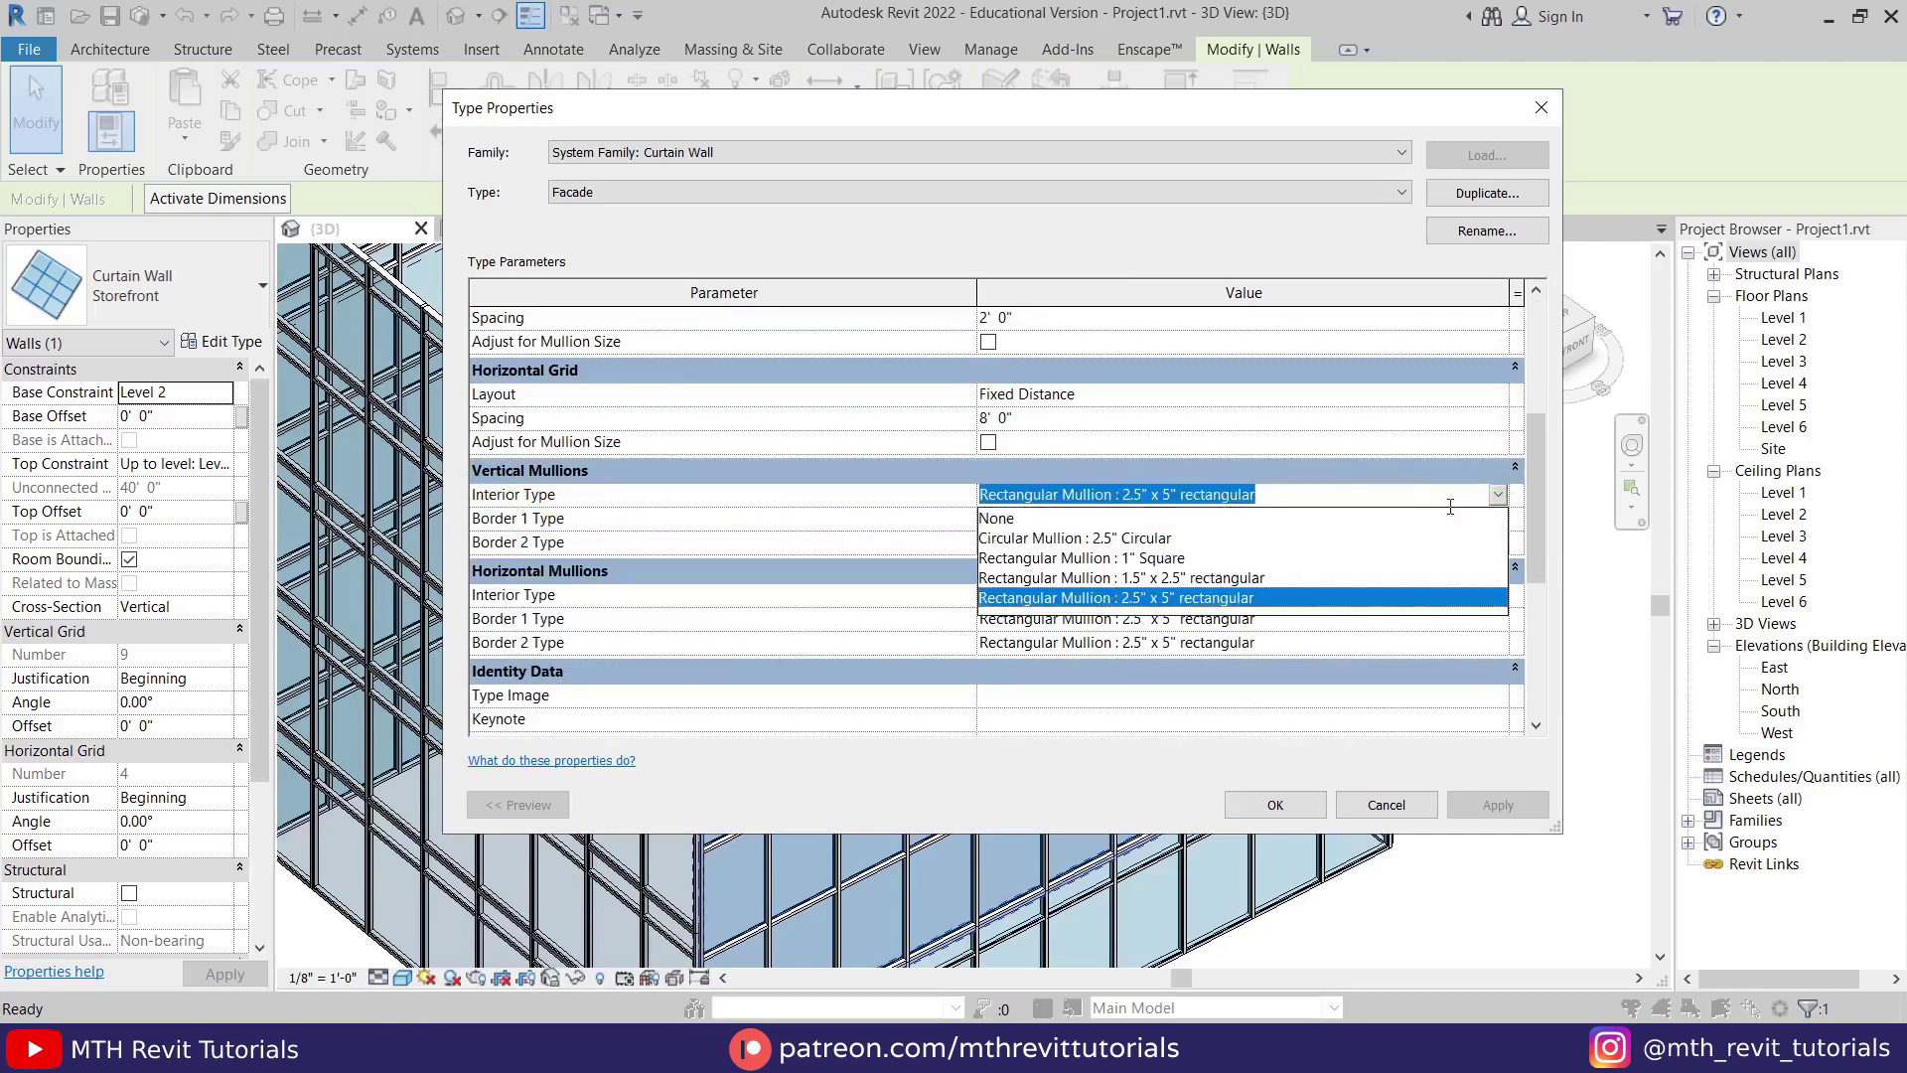
left_click(1003, 520)
left_click(1498, 519)
left_click(1376, 561)
left_click(1496, 519)
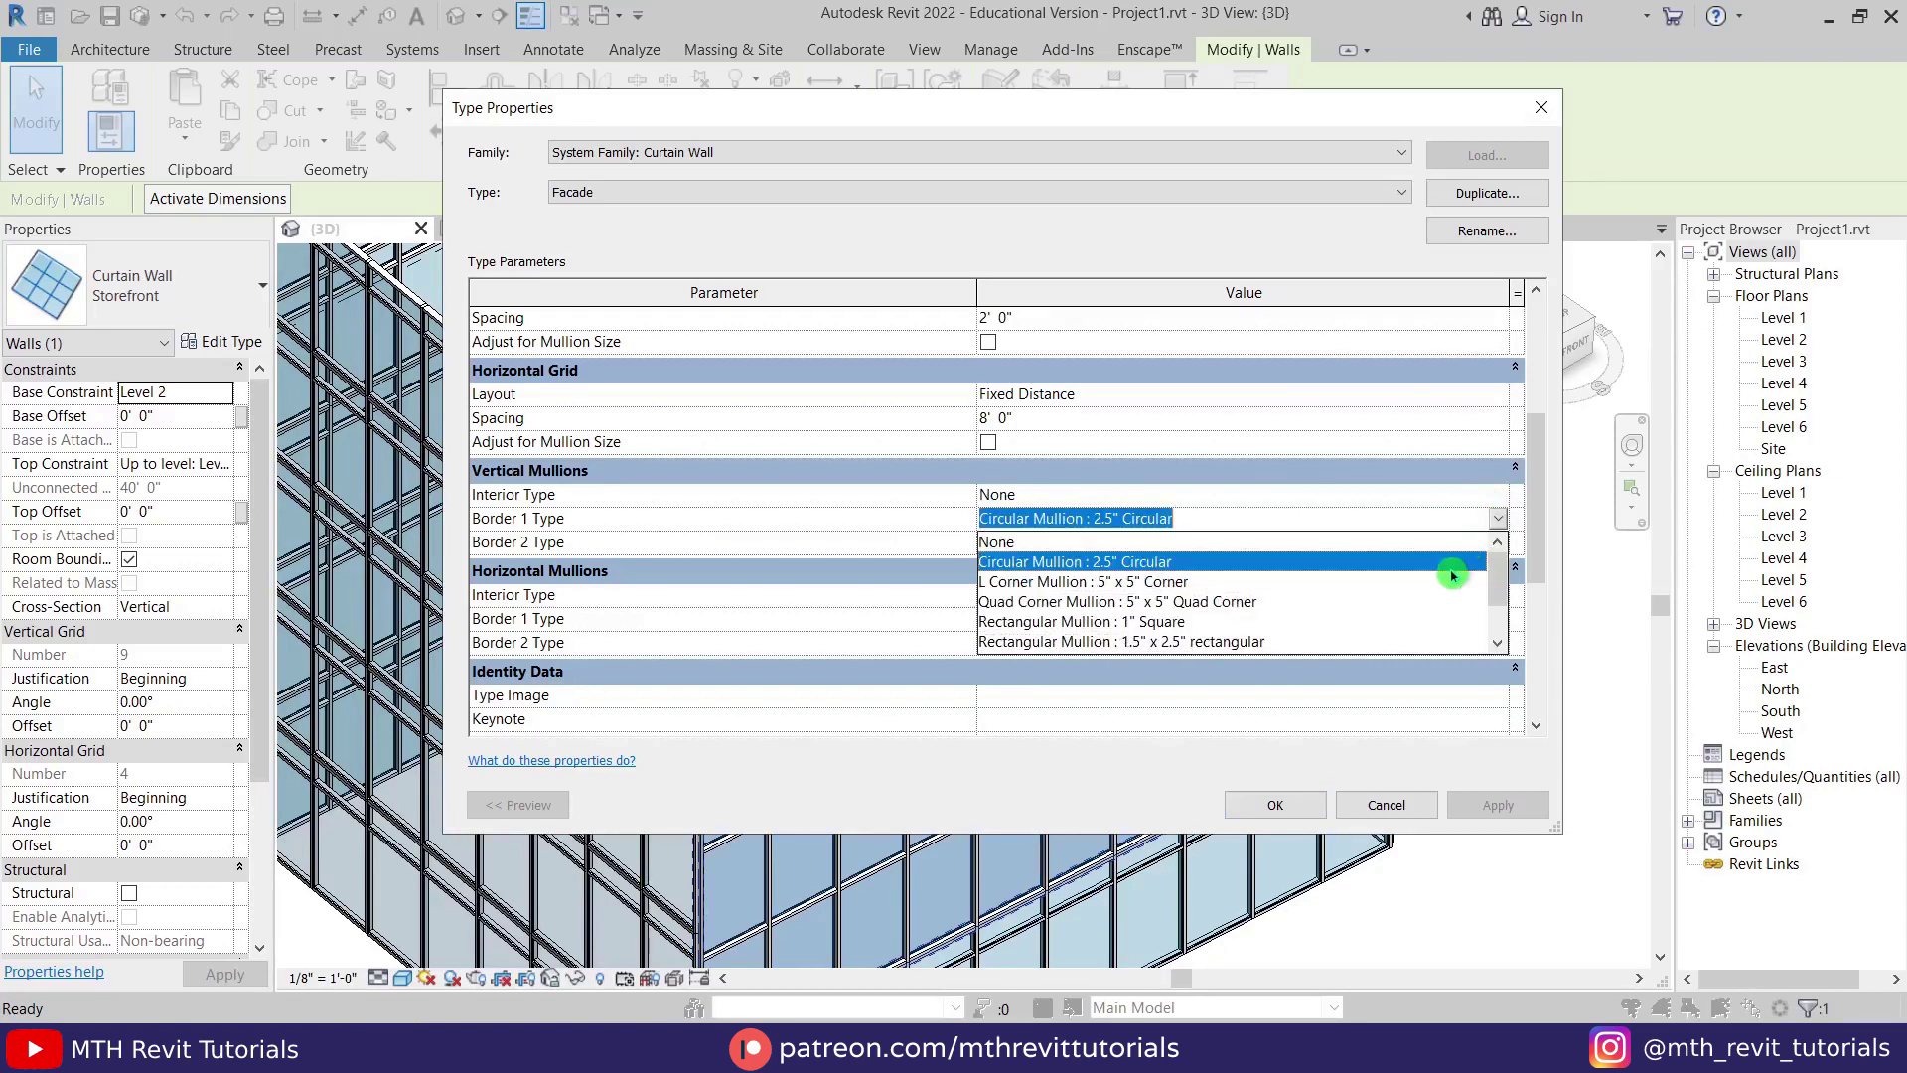
left_click(990, 545)
scroll(1242, 476, "down", 2)
left_click(1498, 417)
left_click(1003, 442)
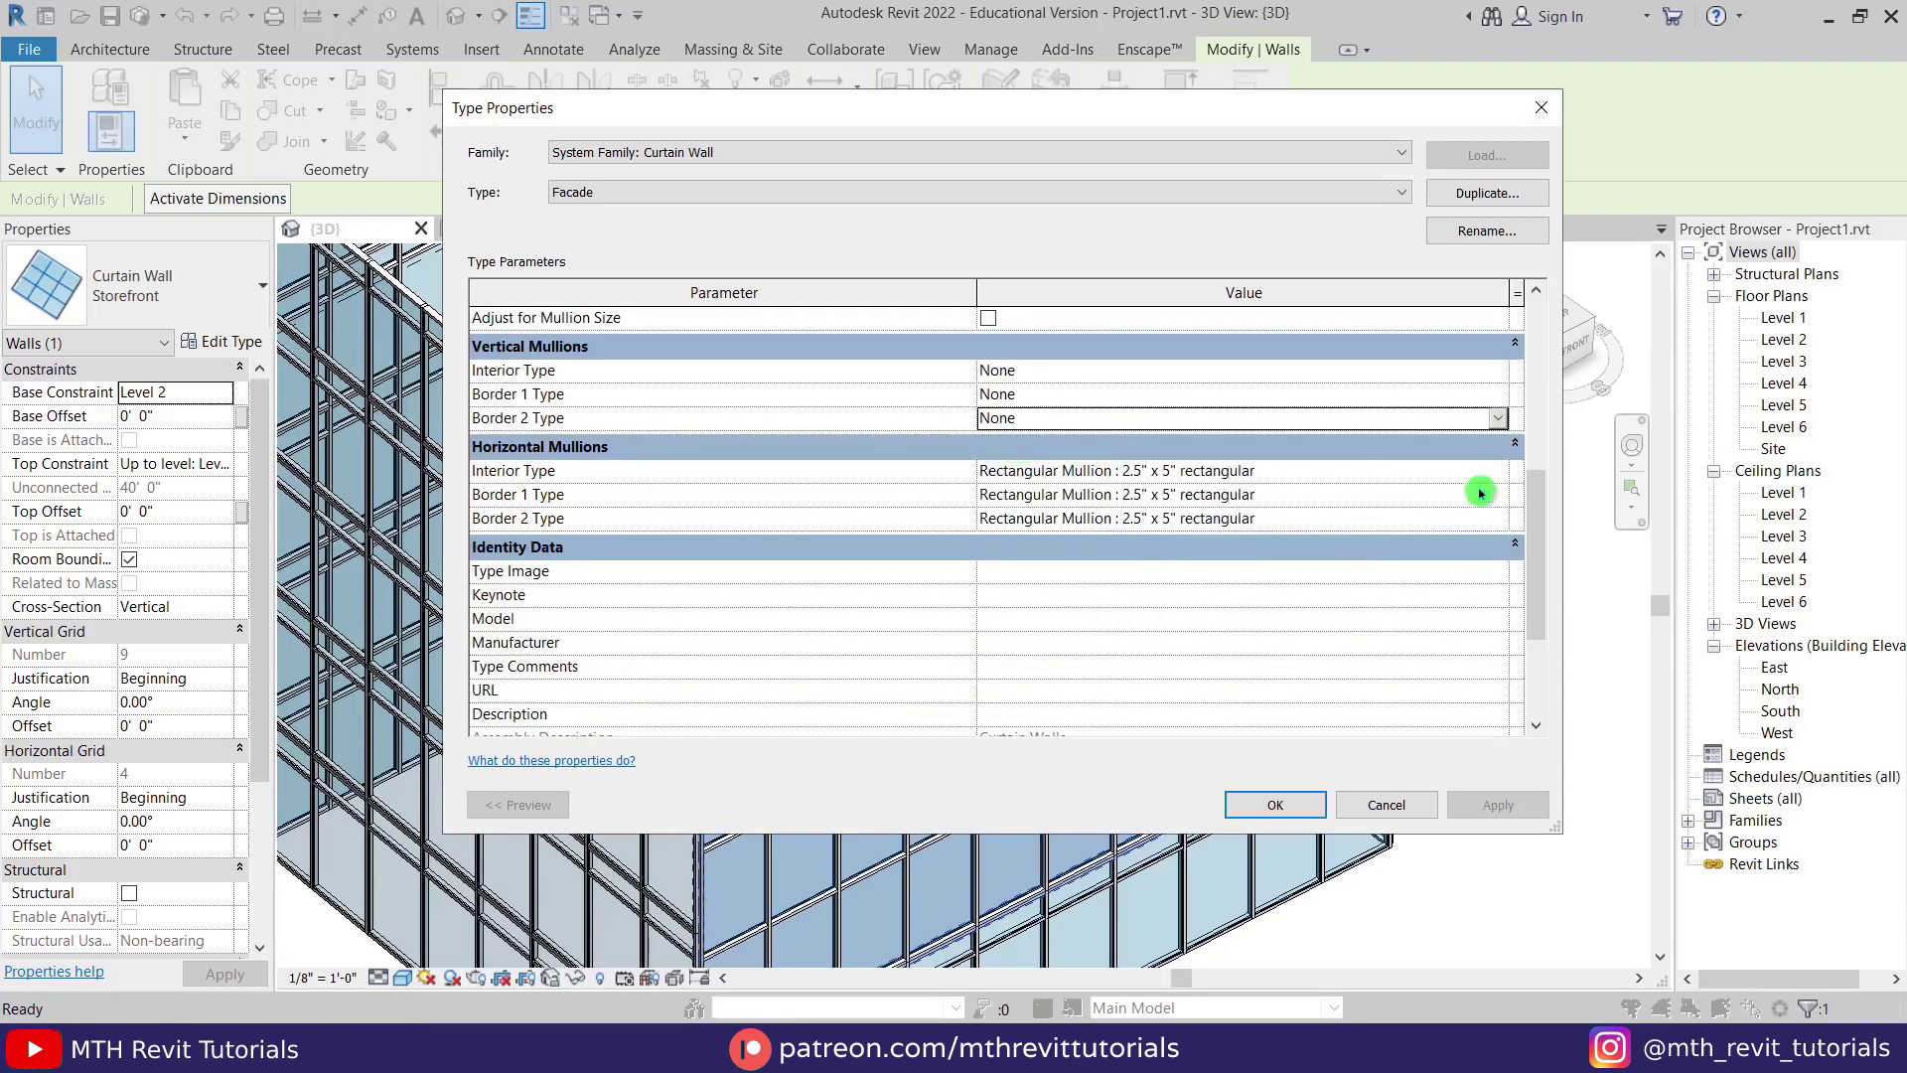